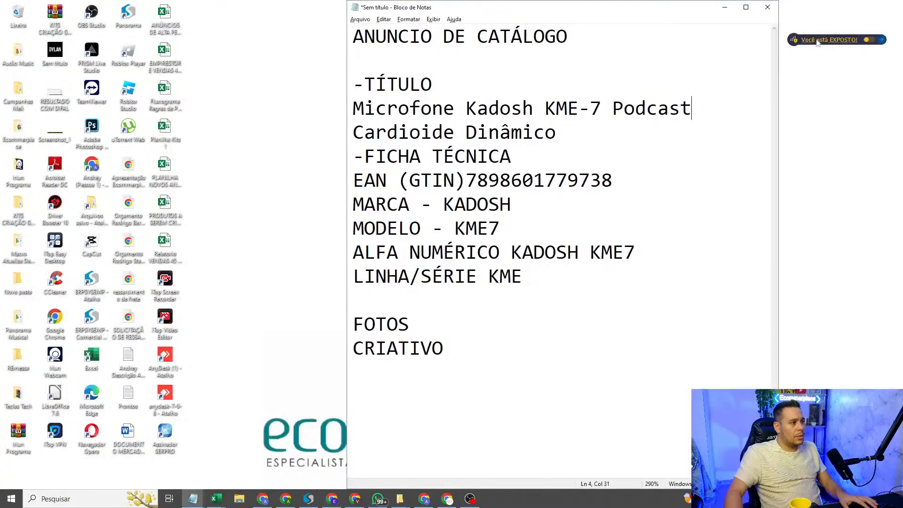
Step: Switch to the NITRON pricing spreadsheet in Google Sheets and open its basic pricing settings
left_click(730, 6)
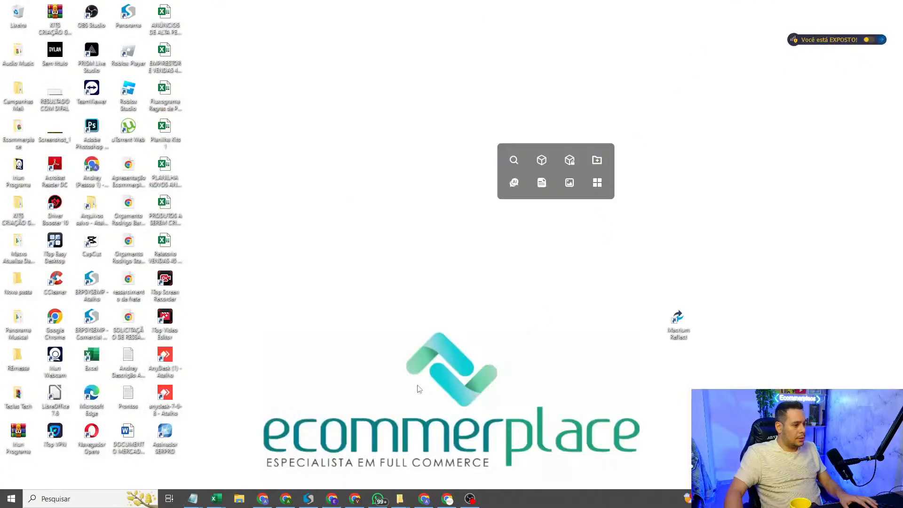
left_click(425, 500)
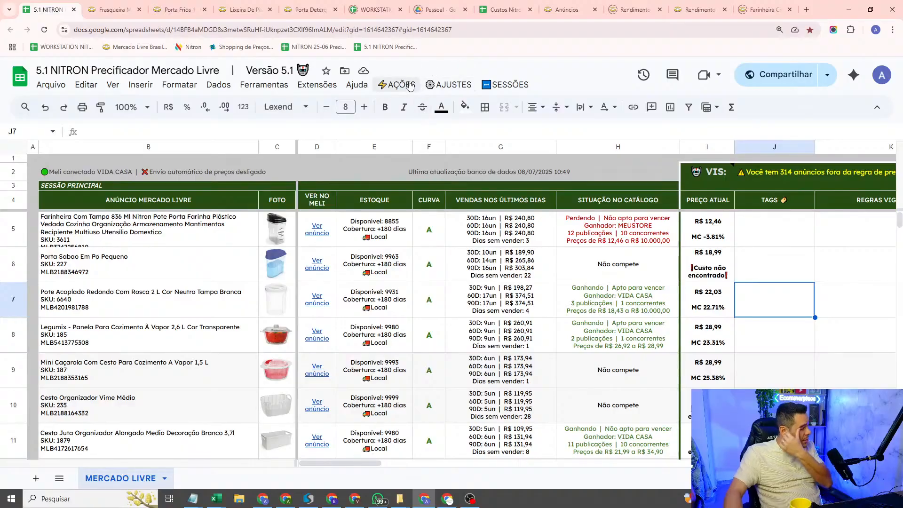
left_click(410, 85)
mouse_move(449, 85)
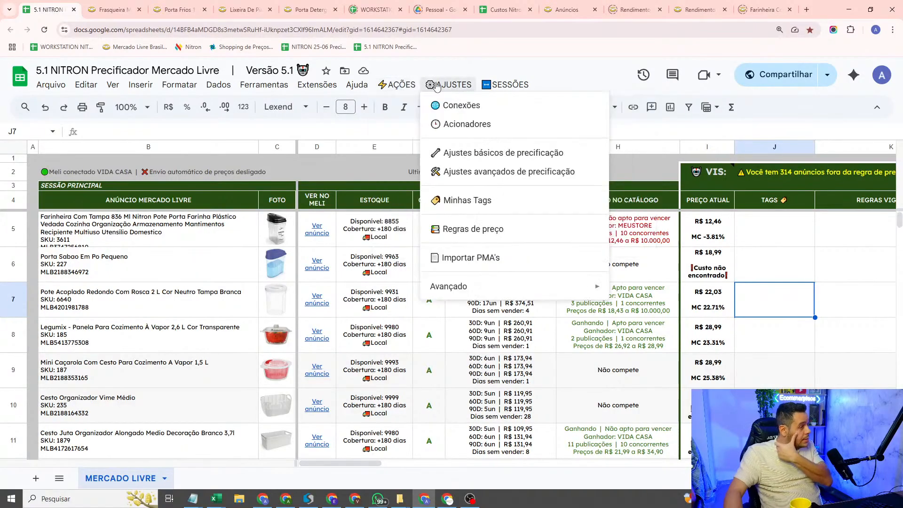
left_click(485, 158)
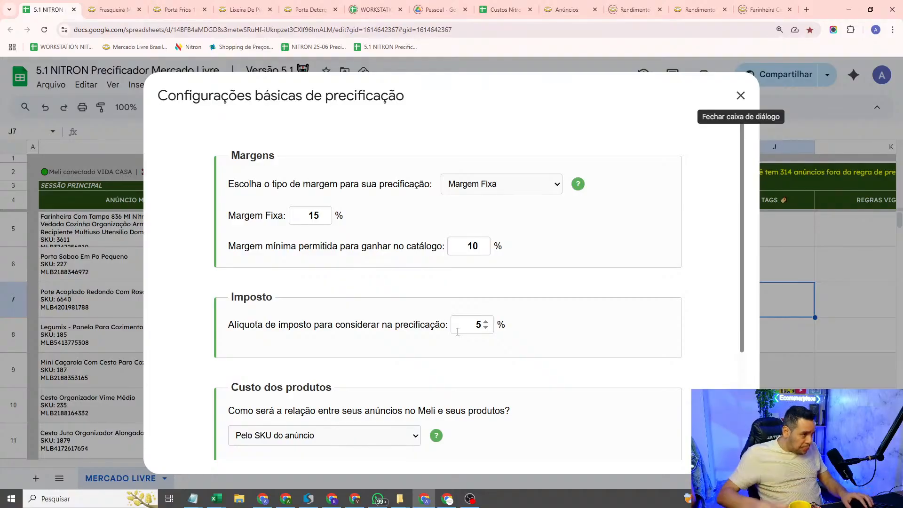
Step: Try the margin type Margem por Curva ABCEN and return it to Margem Fixa
left_click(528, 185)
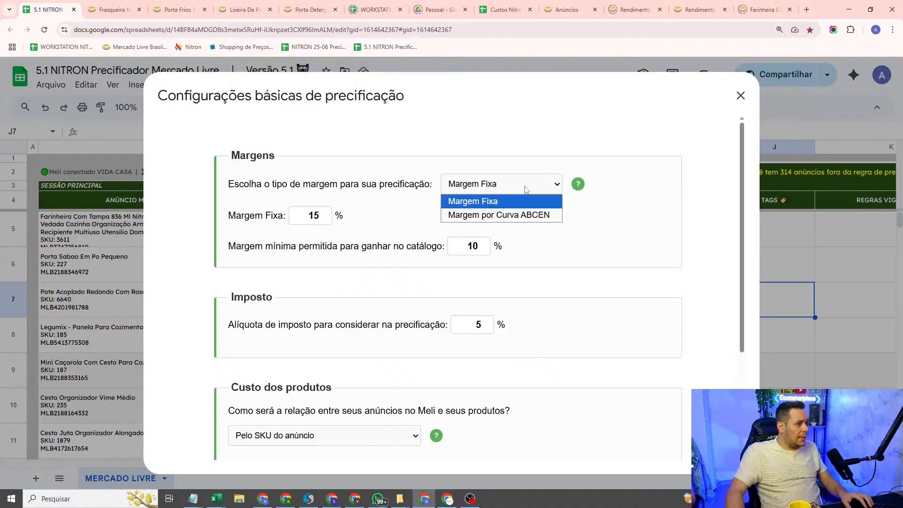
left_click(524, 216)
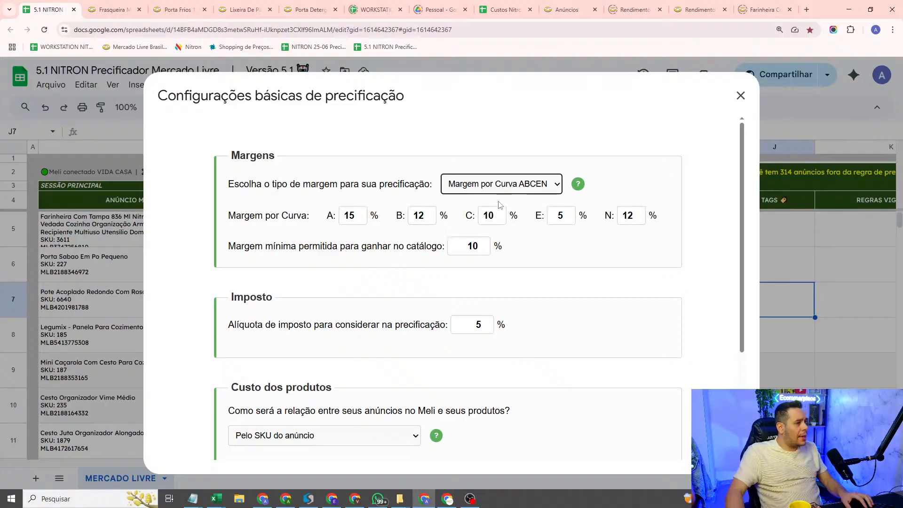
left_click(513, 190)
left_click(519, 202)
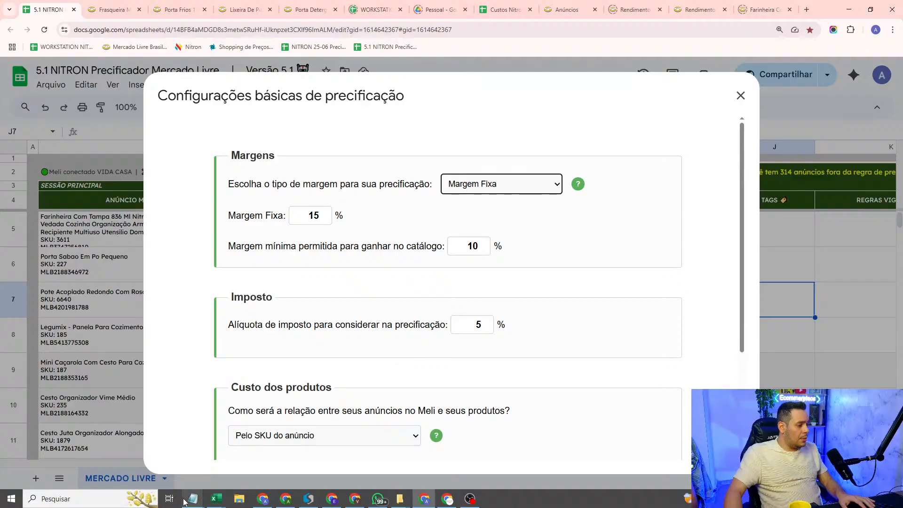
Step: Switch to the Notepad rules note and insert a block of blank lines below the heading "REGRAS AUTOMÁTICAS PADRÕES DA FERRAMENTA:"
mouse_move(193, 499)
left_click(357, 452)
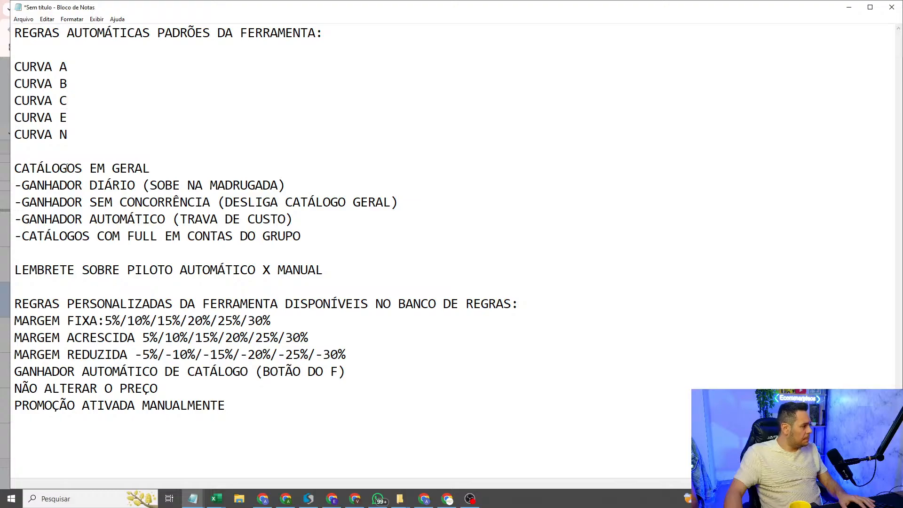
left_click_drag(372, 371, 15, 303)
left_click(254, 391)
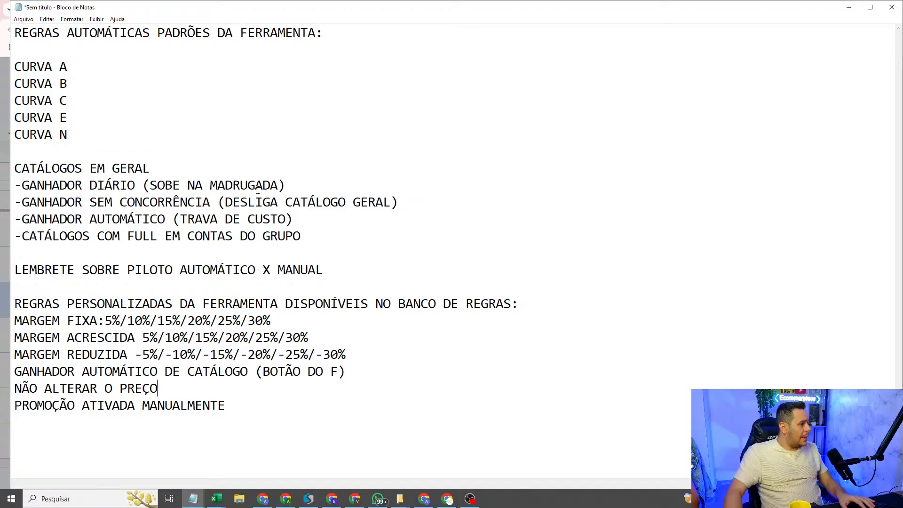
left_click(25, 61)
left_click(26, 49)
key("Return")
key("Return")
key("Return")
key("Return")
key("Return")
key("Return")
key("Return")
key("Return")
key("Return")
key("Return")
key("Return")
key("Return")
key("Return")
key("Return")
key("Return")
key("Return")
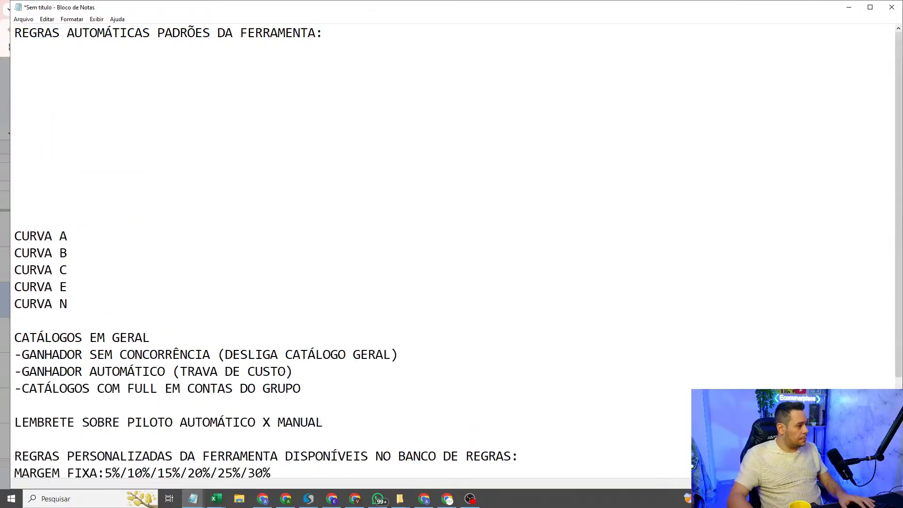
left_click(60, 80)
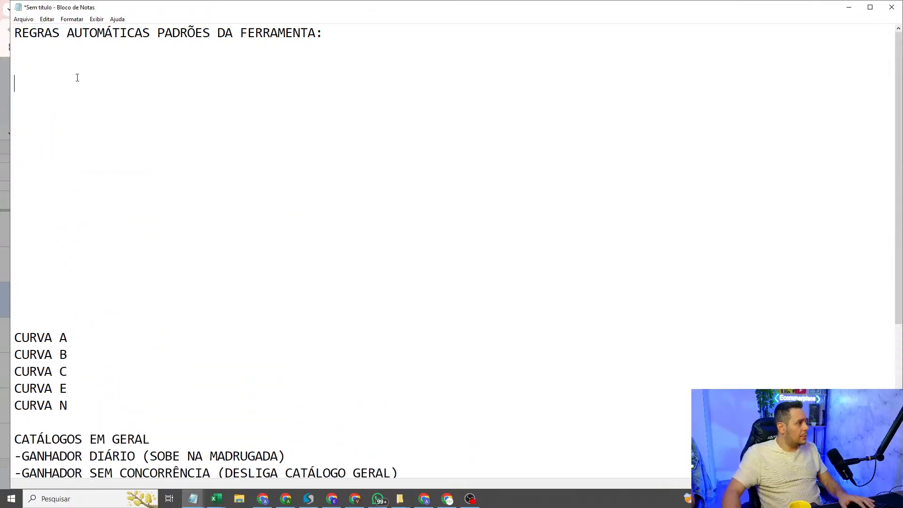
Step: Shrink the note window and place it over the pricing settings so both can be seen
double_click(767, 14)
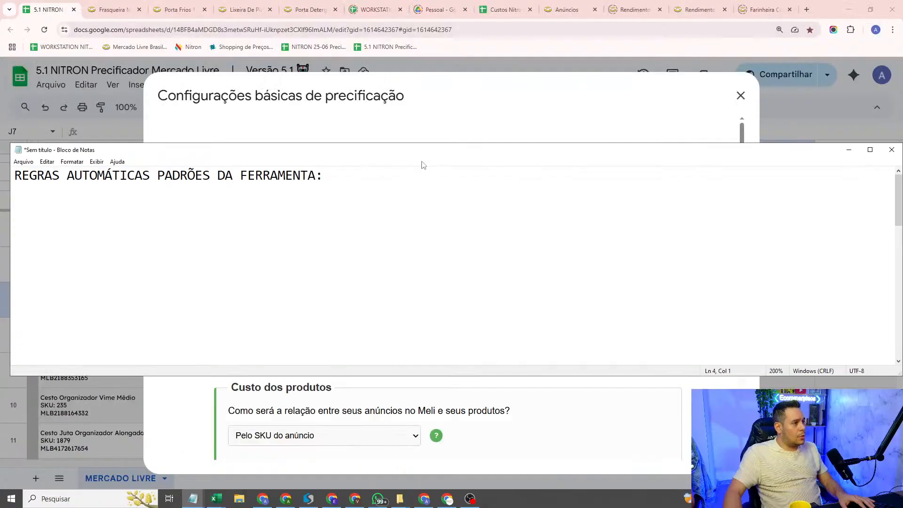
left_click_drag(11, 315, 333, 337)
left_click_drag(222, 150, 902, 172)
left_click_drag(615, 6, 605, 220)
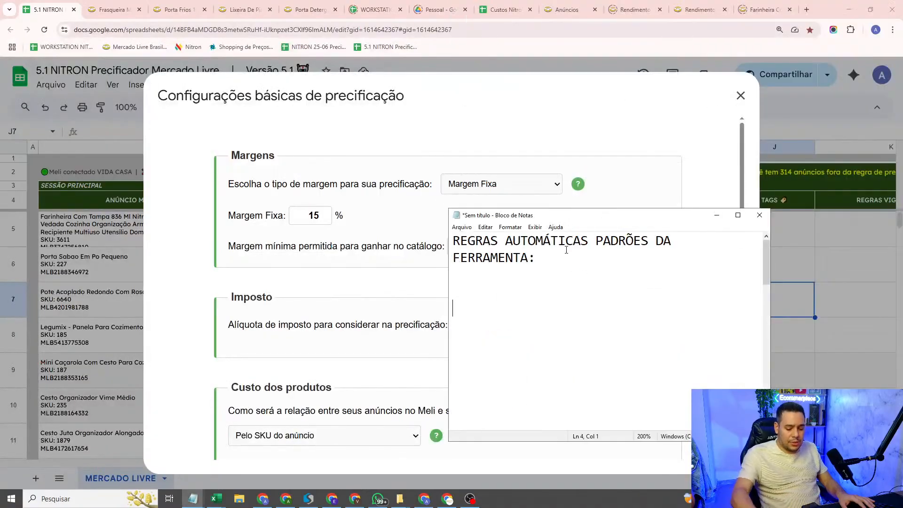
Step: Write the line "15% GERAL" in the blank area below the note's heading
type("15% GERAL")
key("Return")
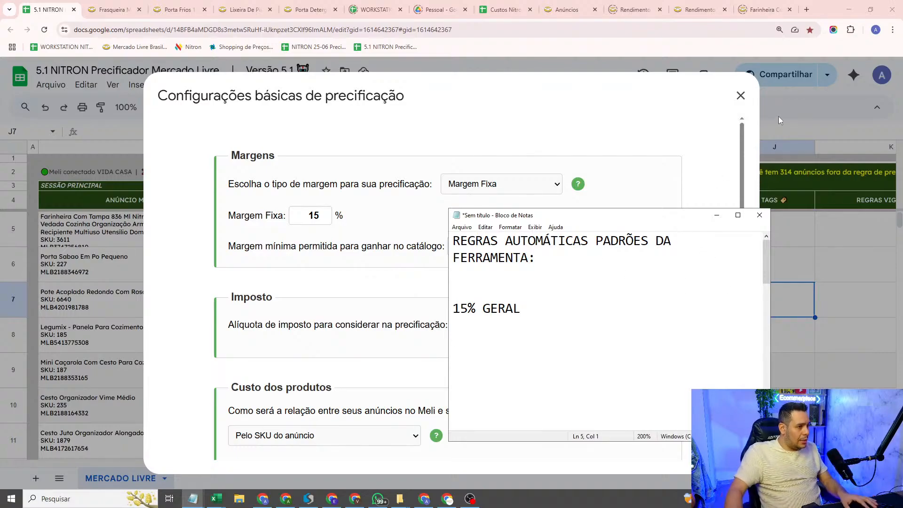
Step: Move the note clear of the margin fields and add "10% CATÁLOGO" below the 15% line, separated by a blank line
left_click_drag(653, 216, 755, 106)
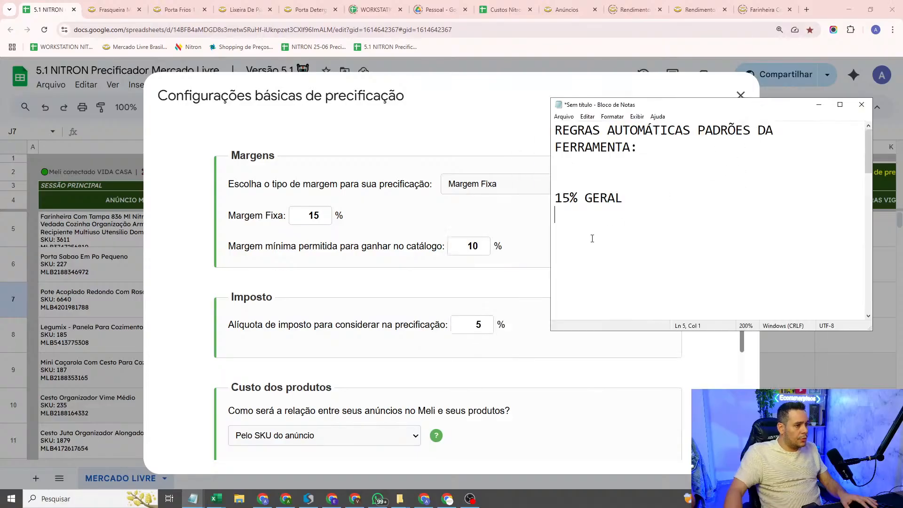
key("Return")
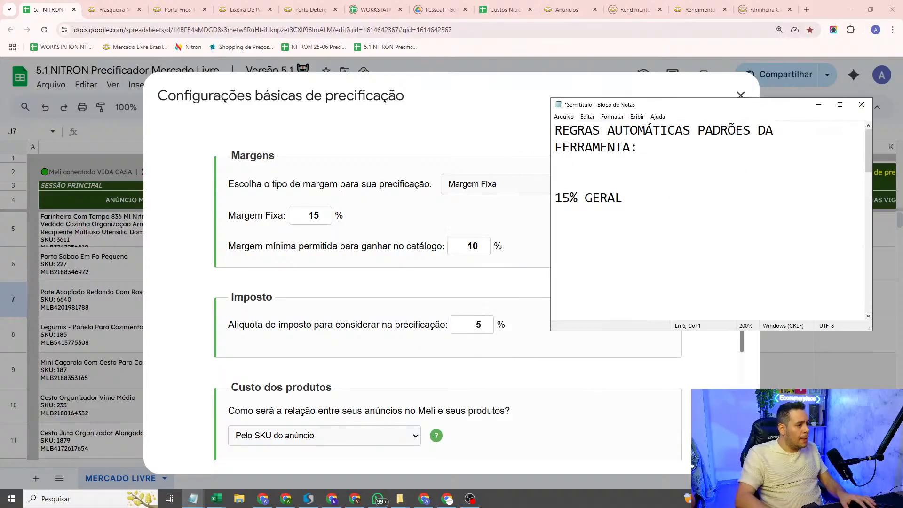
type("10% ")
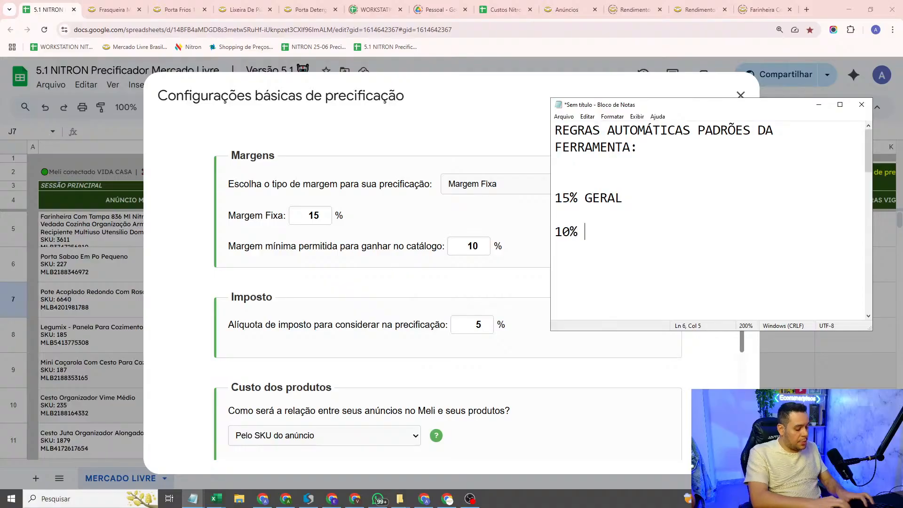
type("CATÁLOGO")
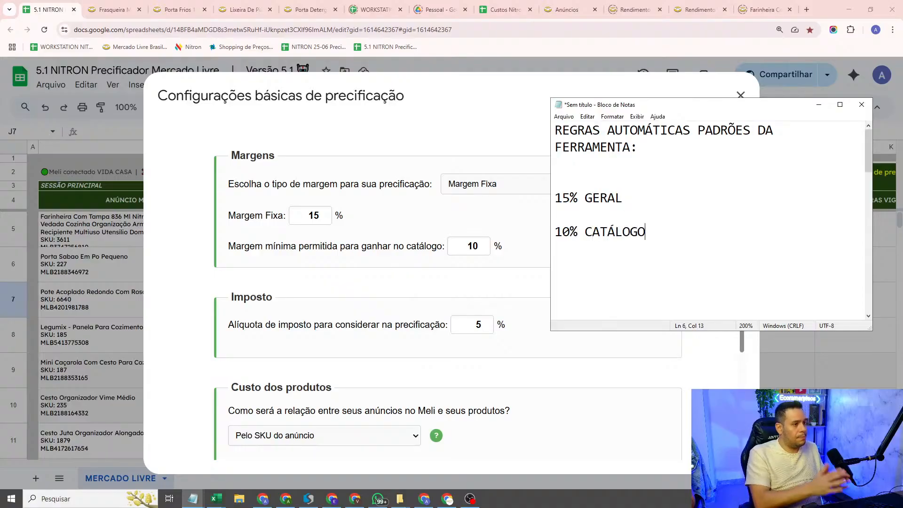
Step: Add the example price "R$200,00" on a new line directly under "15% GERAL"
left_click(678, 209)
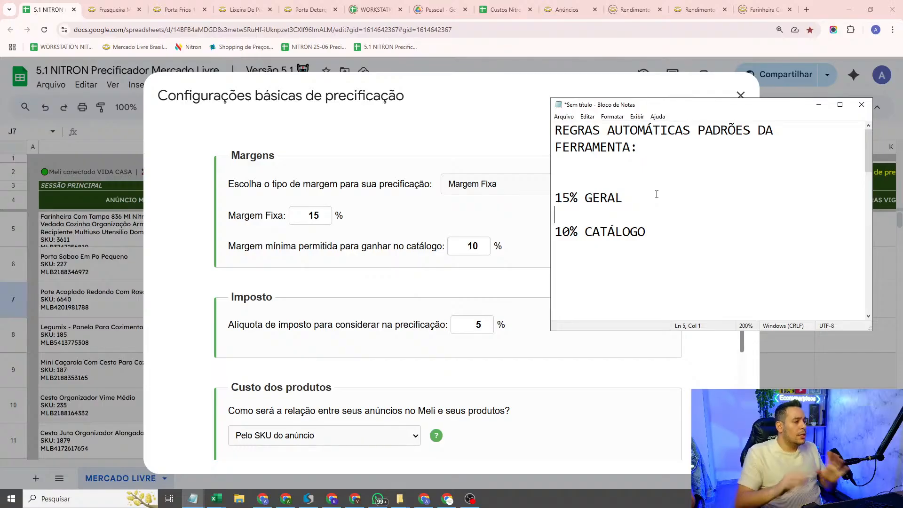
left_click_drag(624, 198, 530, 201)
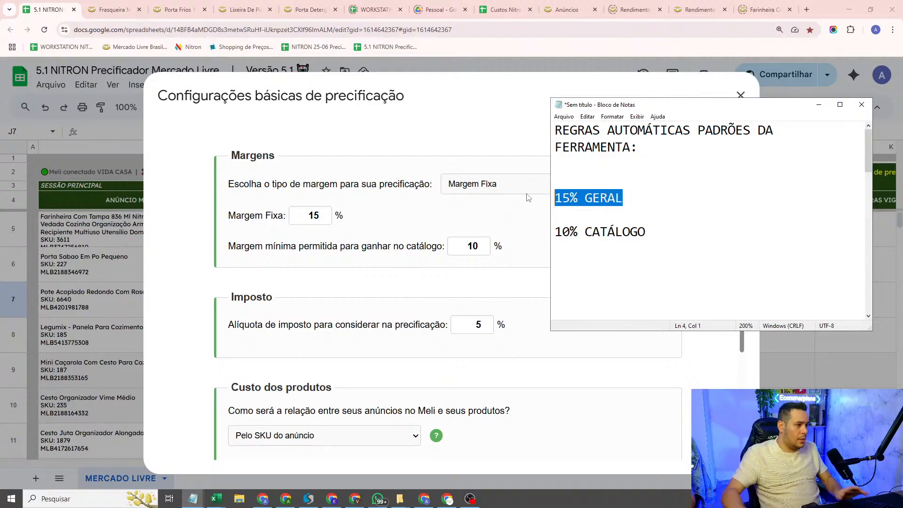
left_click(638, 186)
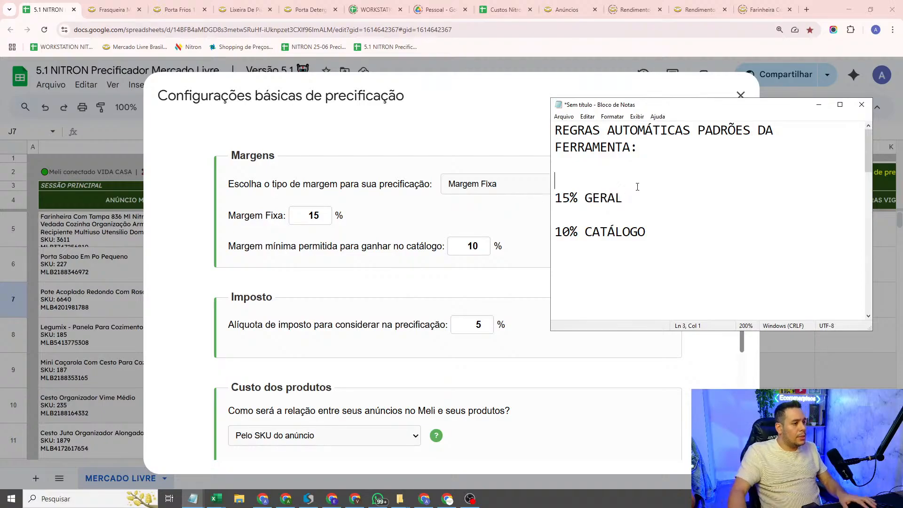
key("Return")
type("R%2")
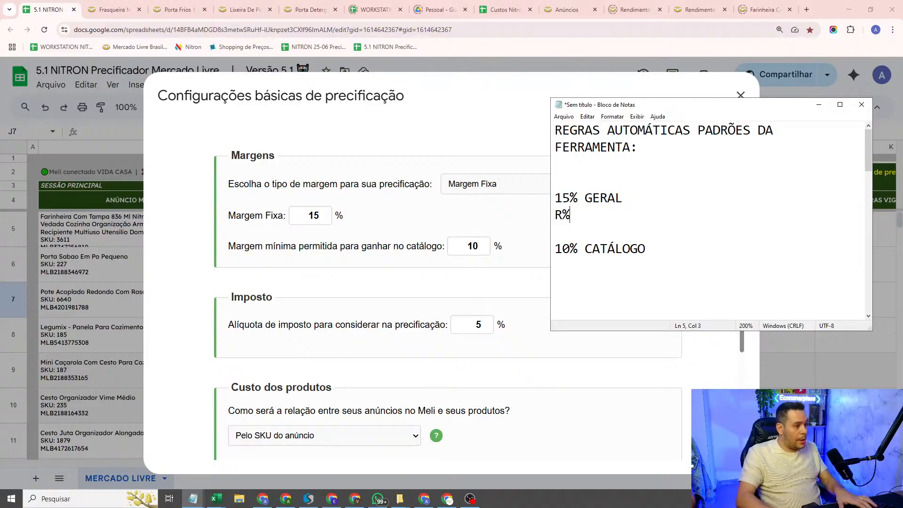
key("BackSpace")
key("BackSpace")
type("5")
key("BackSpace")
type("$200,00")
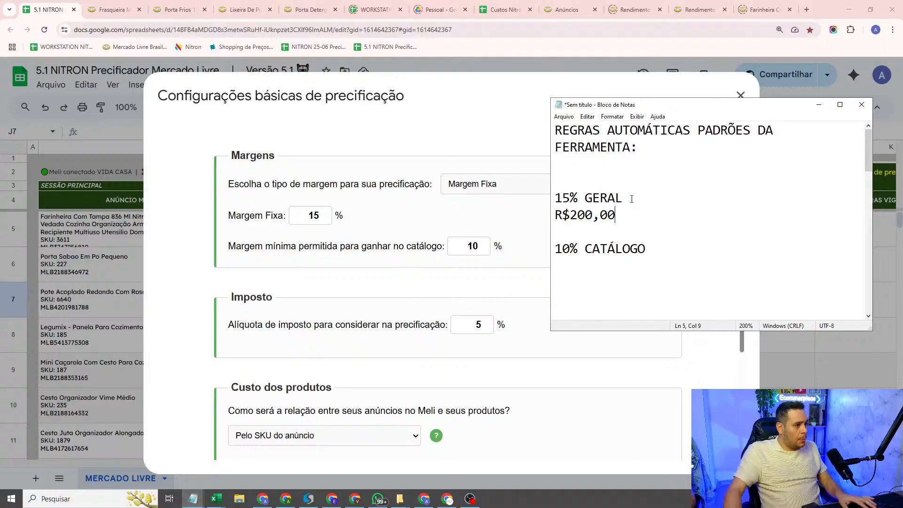
Step: Add the example price "R$170,00" directly under "10% CATÁLOGO"
left_click_drag(571, 231, 523, 176)
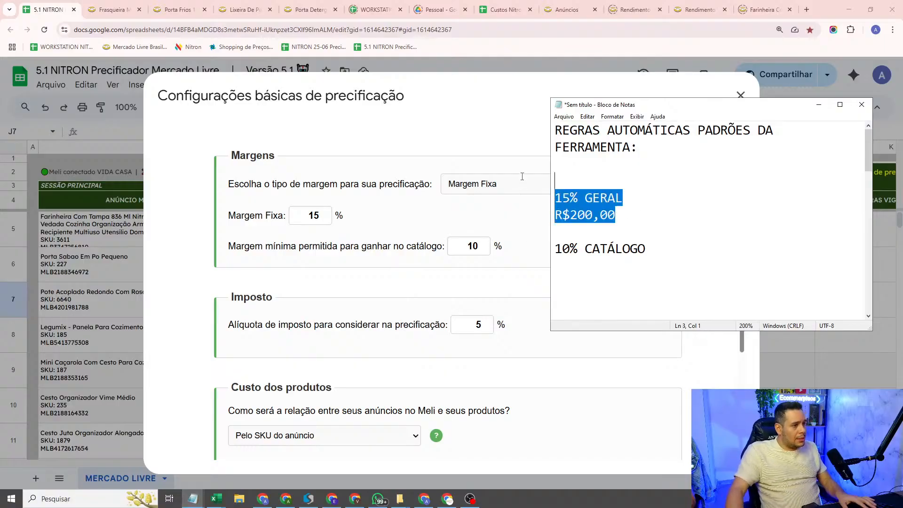
left_click(653, 264)
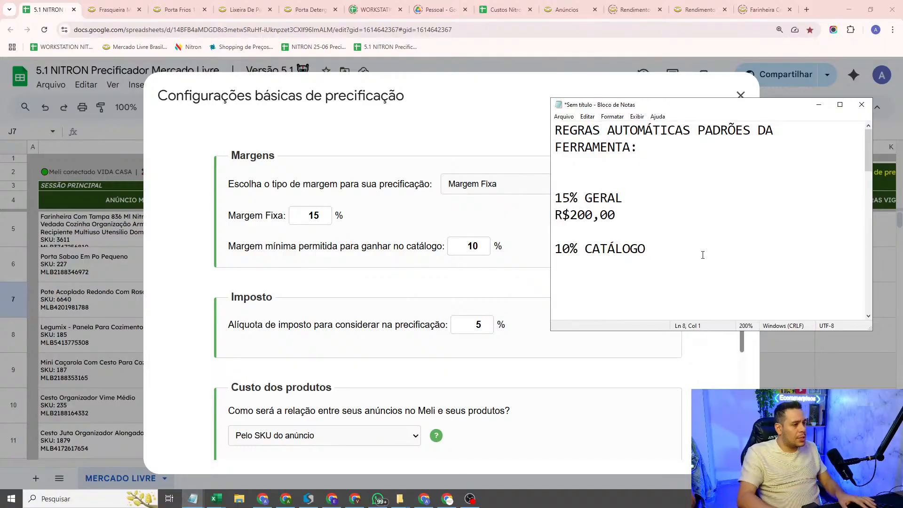
type("1")
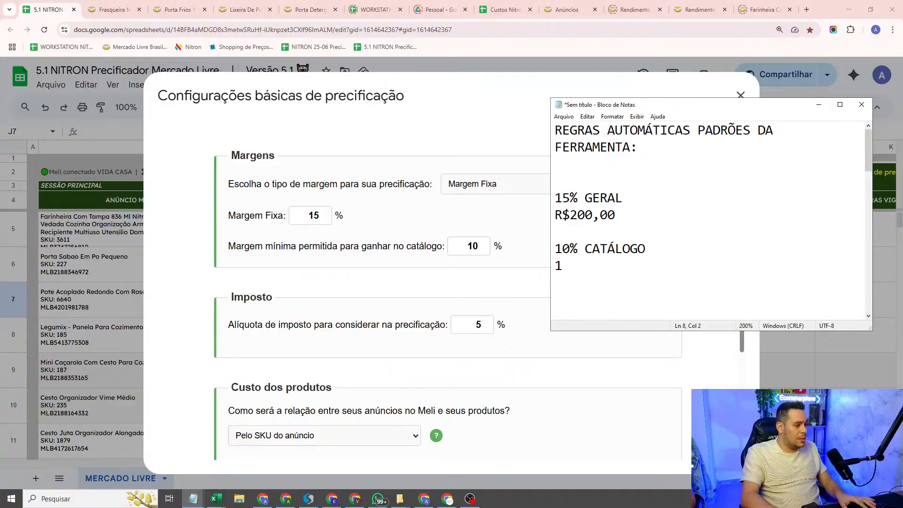
type("70,00")
key("Left")
key("Left")
key("Left")
key("Home")
type("R")
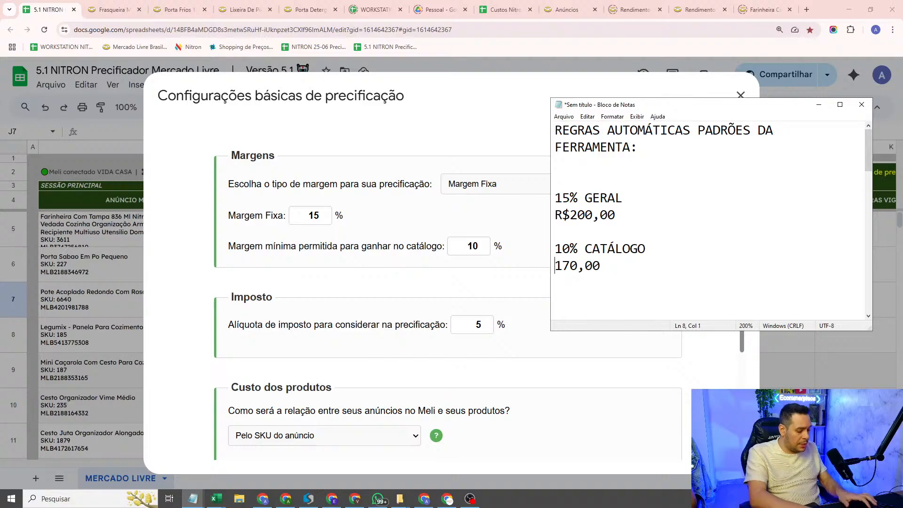
type("$")
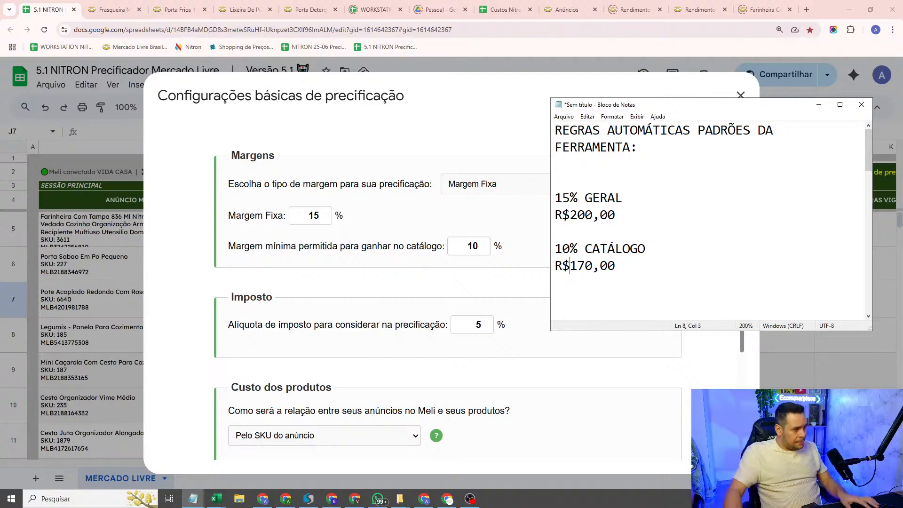
Step: Compare the general margin and its example price with the catalogue margin and its price in the note
left_click_drag(634, 222, 552, 201)
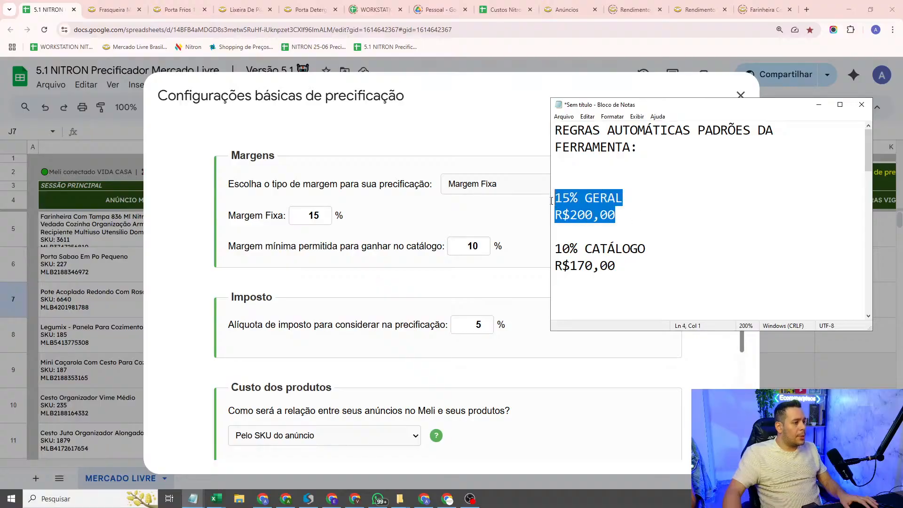
key("Right")
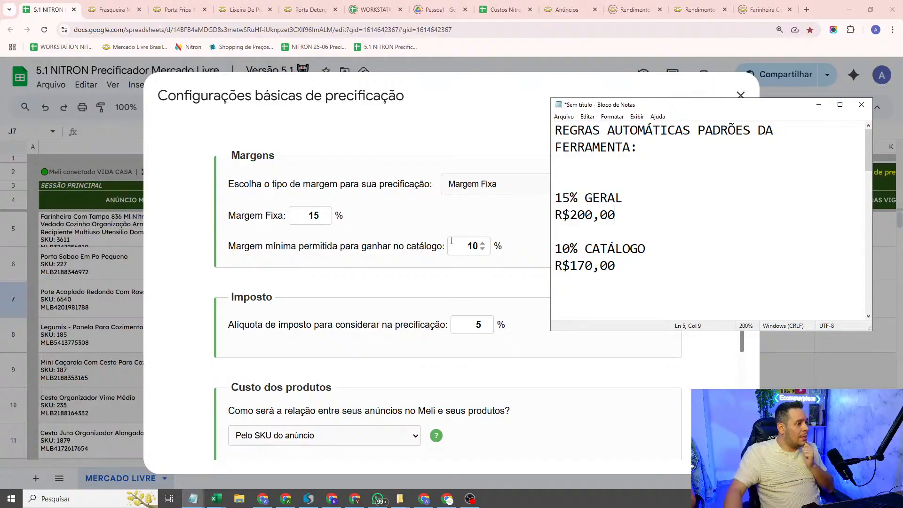
left_click_drag(627, 267, 558, 232)
left_click_drag(615, 215, 543, 194)
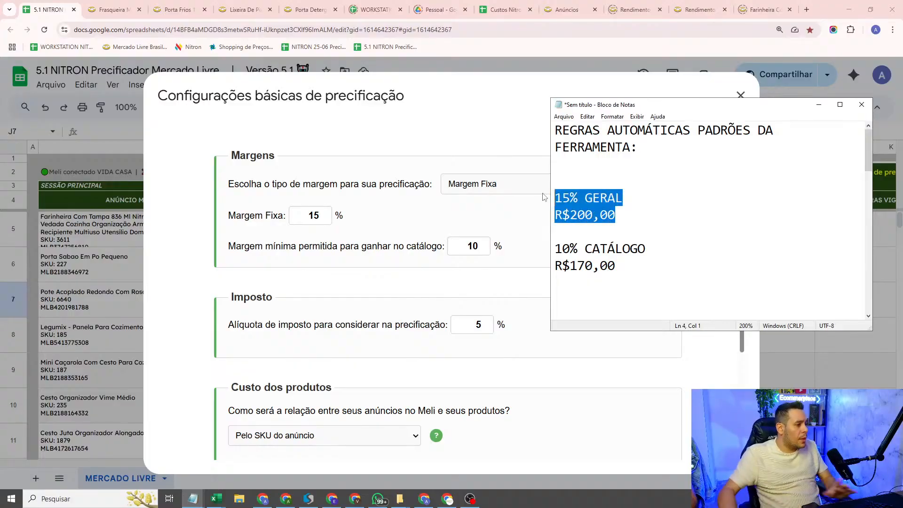
left_click_drag(578, 296, 557, 248)
left_click(667, 264)
left_click(592, 249)
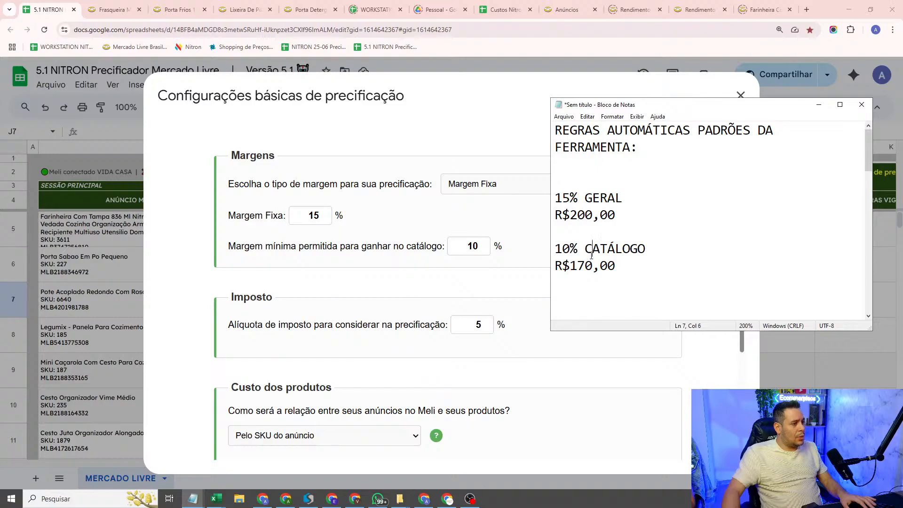
left_click_drag(630, 265, 551, 252)
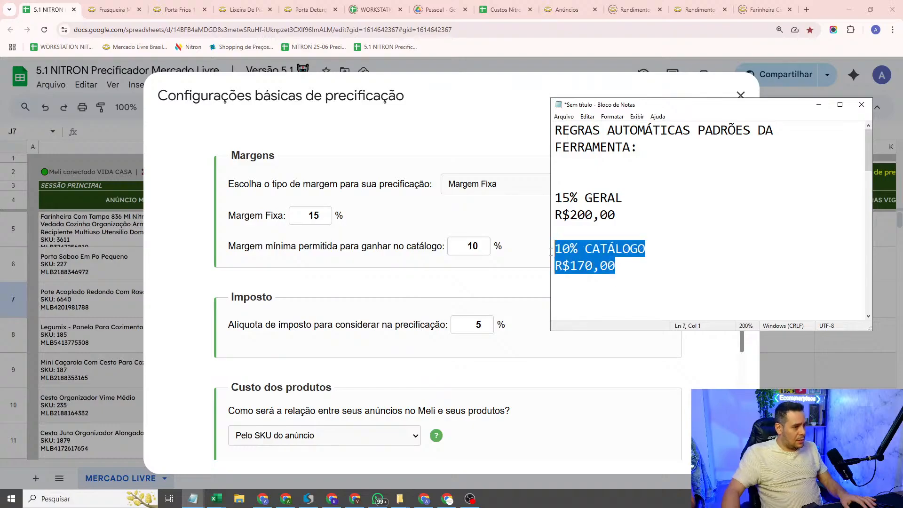
Step: Add "PERDENDO" and "EMPATANDO" on separate lines directly under the catalogue price "R$170,00"
left_click(625, 265)
key("Return")
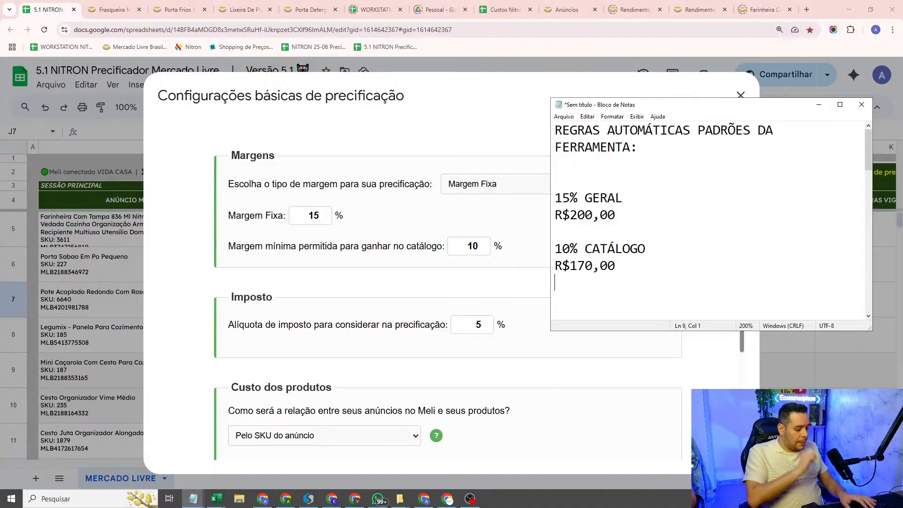
type("PERDENDO")
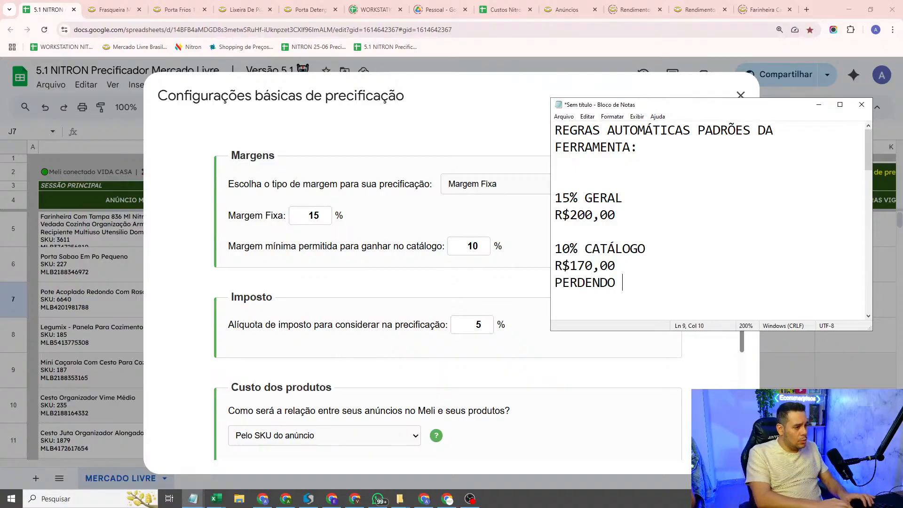
key("Return")
type("EMP")
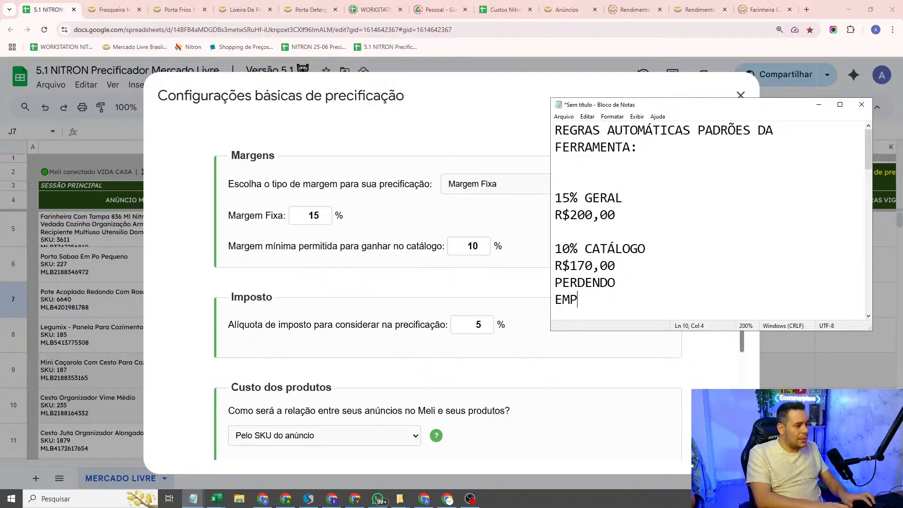
type("ATANDO")
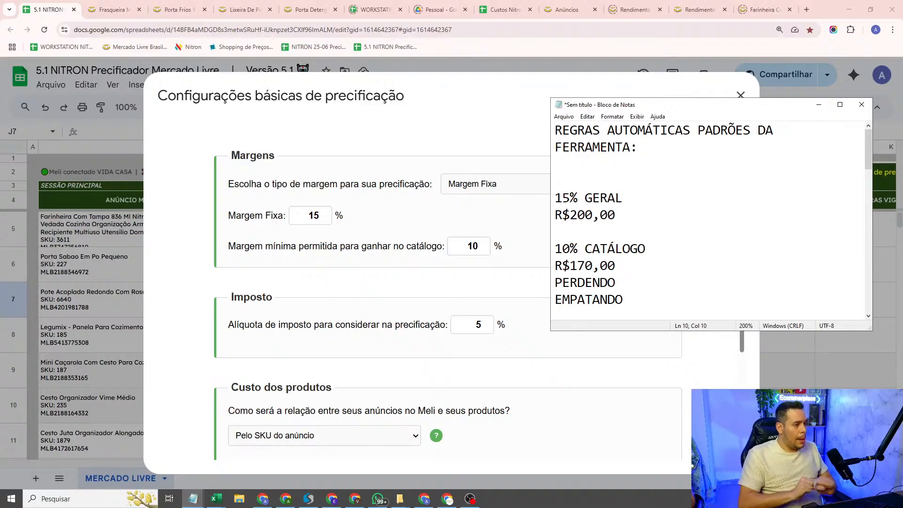
Step: Insert two more blank lines above "10% CATÁLOGO" and make the note window wider and taller
left_click(620, 234)
key("Return")
key("Return")
left_click_drag(550, 166, 483, 167)
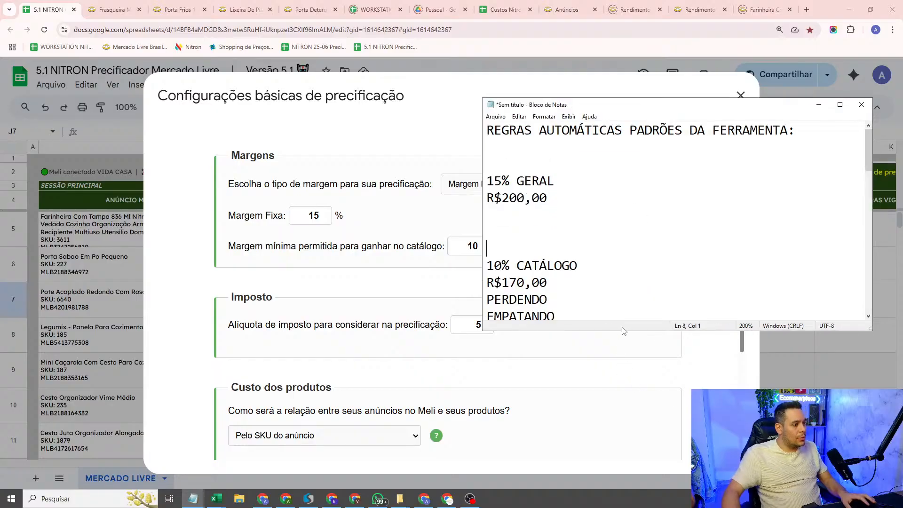
left_click_drag(623, 331, 610, 376)
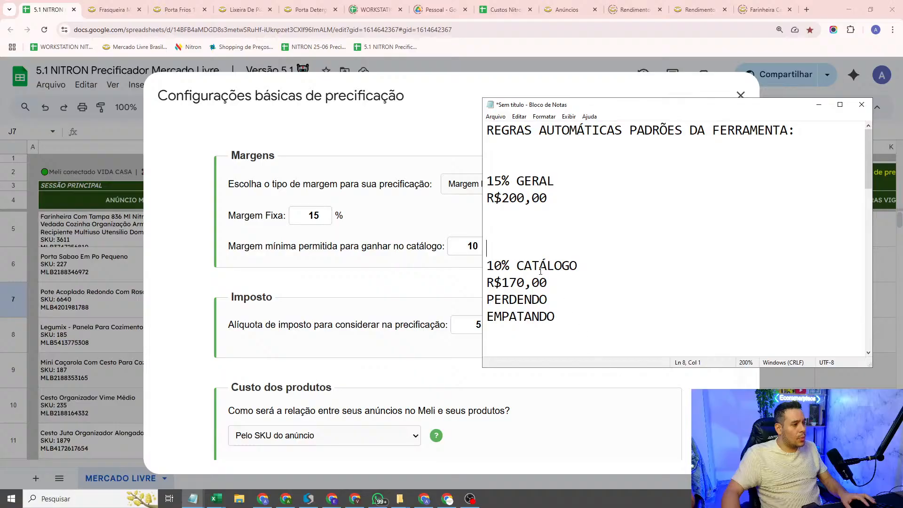
Step: Compare the general example price with the catalogue example price in the note
left_click(538, 210)
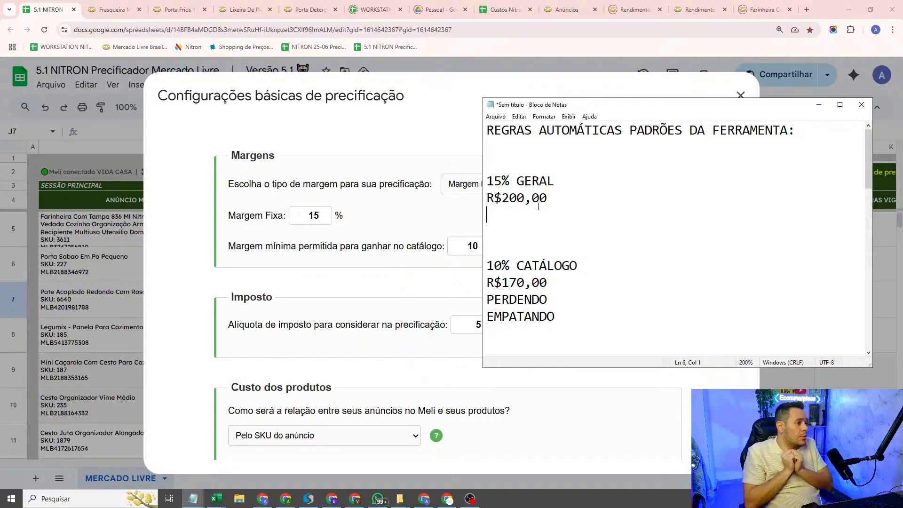
left_click(554, 274)
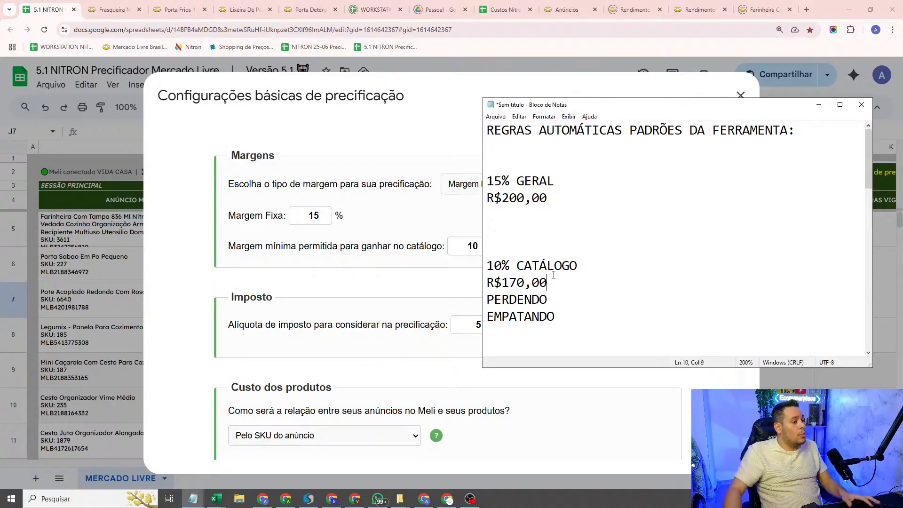
left_click_drag(553, 275, 487, 282)
left_click(494, 267)
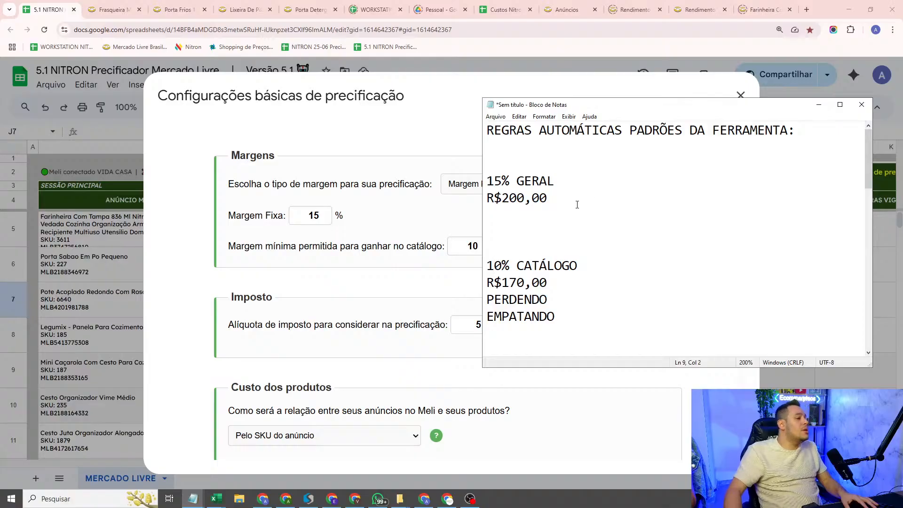
left_click_drag(552, 198, 487, 198)
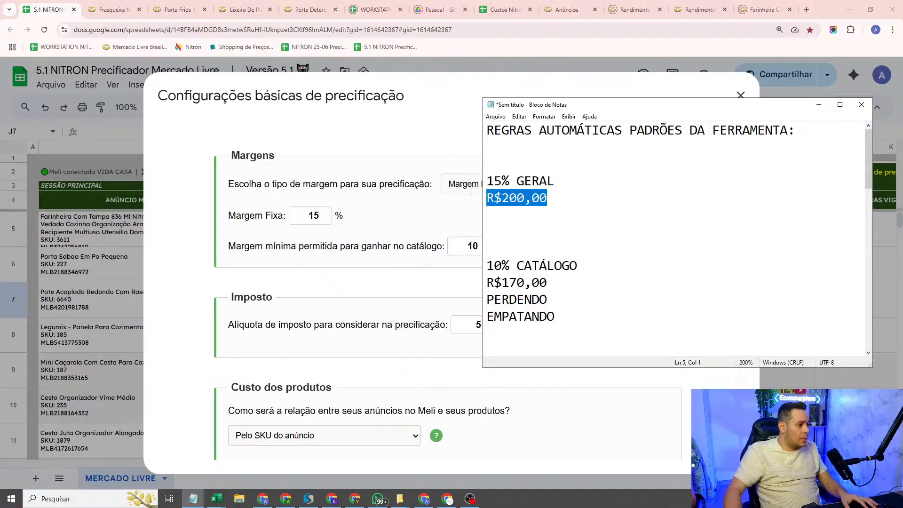
left_click(579, 198)
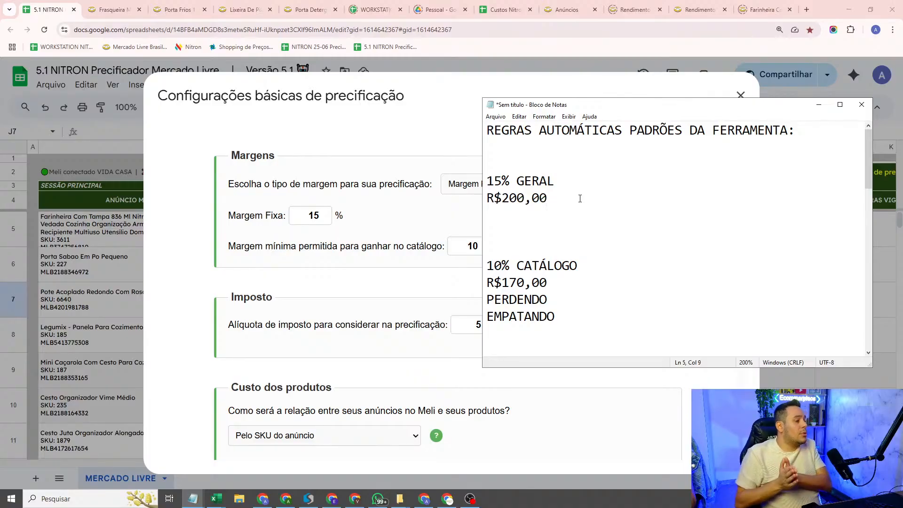
left_click_drag(619, 284, 435, 282)
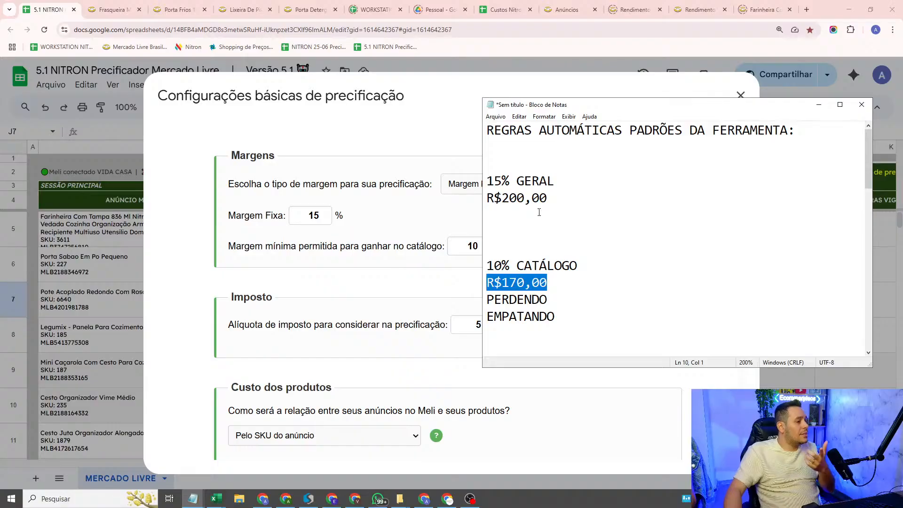
left_click_drag(558, 202, 374, 204)
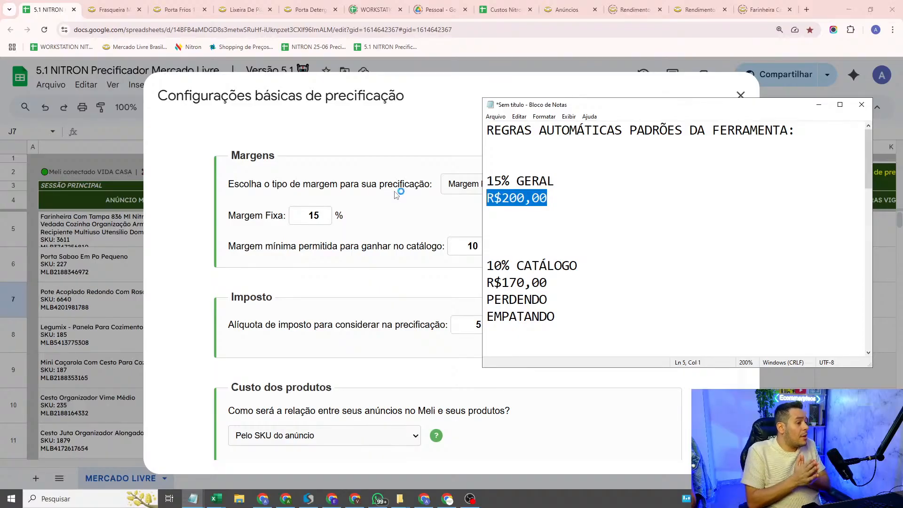
left_click(559, 326)
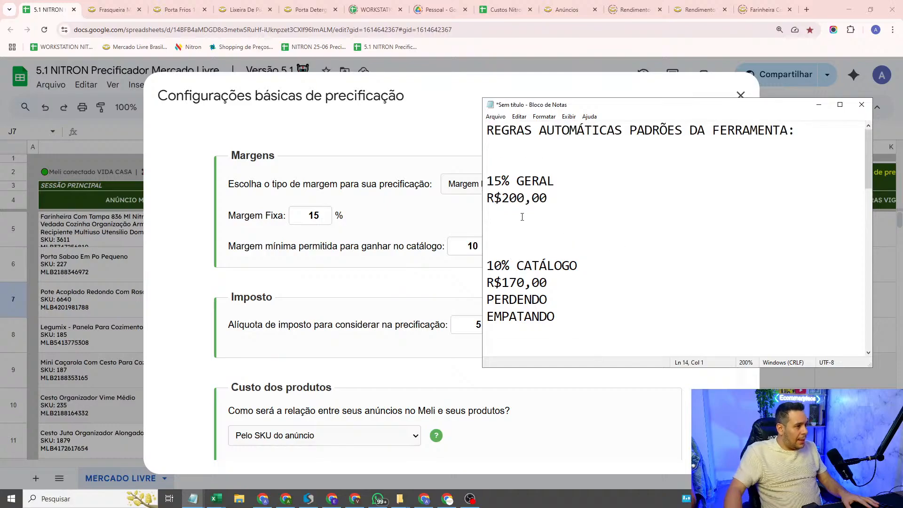
Step: Review the catalogue margin, its price and the "PERDENDO" case against the general margin block
left_click(587, 264)
left_click_drag(553, 283, 479, 284)
key("Right")
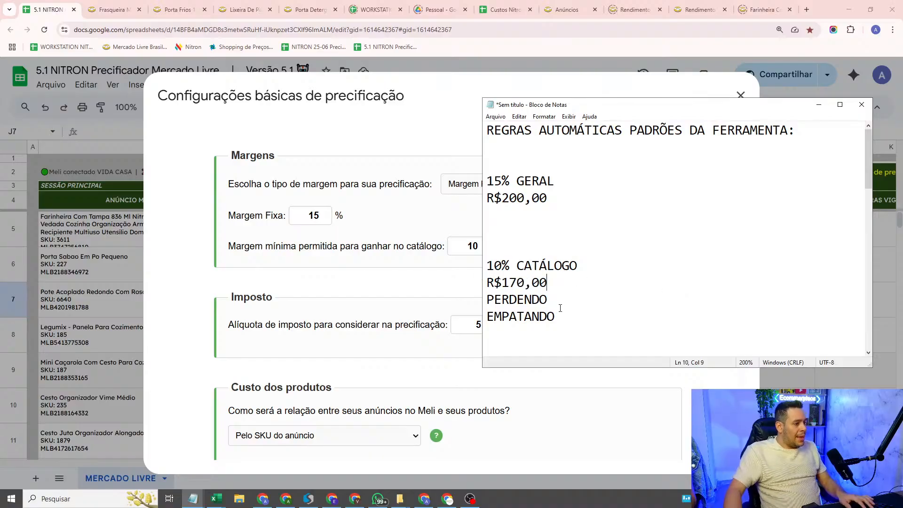
left_click_drag(558, 282, 468, 267)
left_click(530, 262)
left_click_drag(561, 302, 491, 298)
double_click(558, 304)
left_click_drag(546, 215, 435, 168)
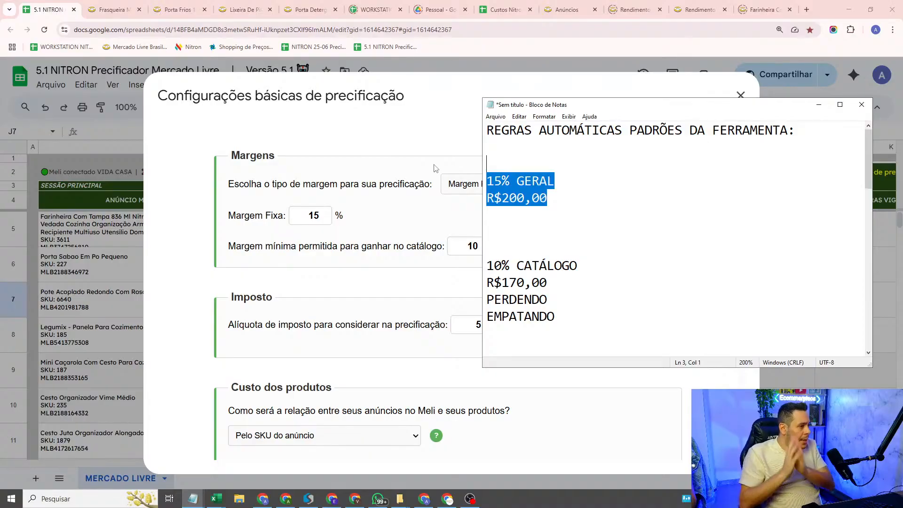
Step: Add the rule "-AUMENTO AUTOMÁTICO NA MADRUGADA PARA CATÁLOGOS" directly under the note's heading
left_click(540, 149)
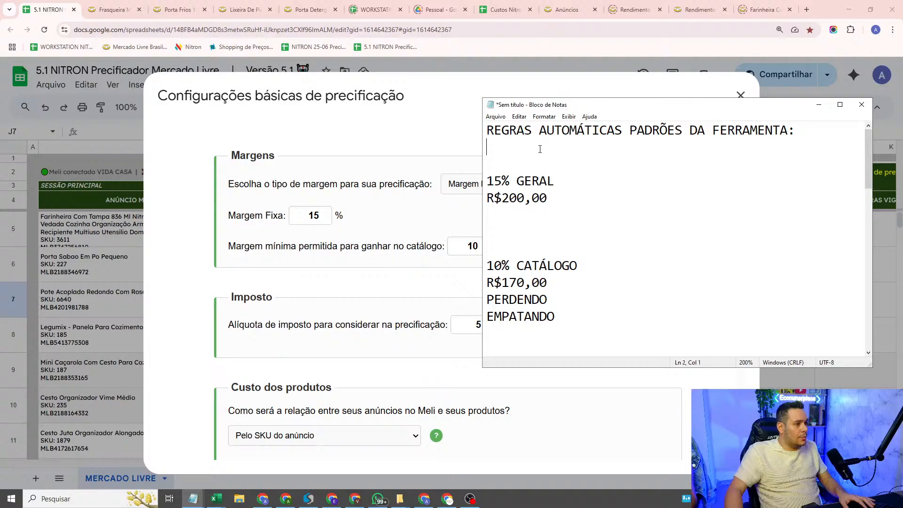
type("-AUMENT")
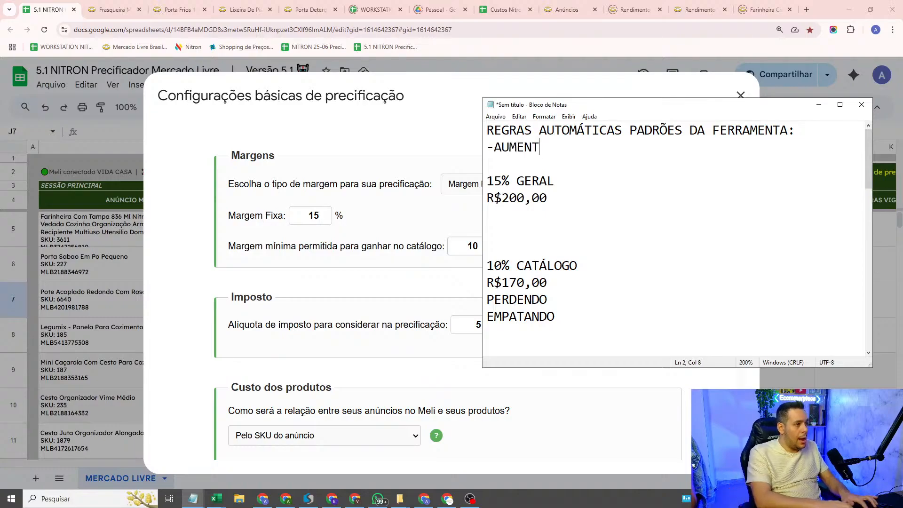
type("O AUTOMÁR")
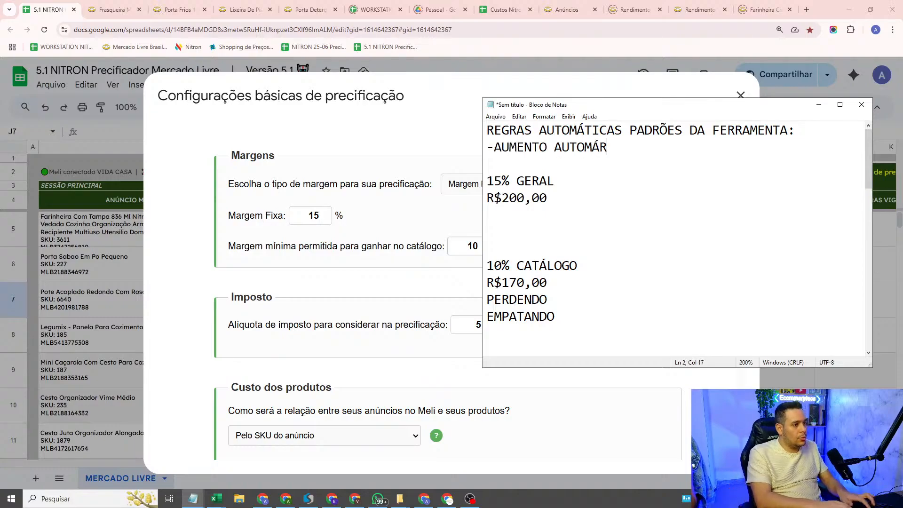
key("BackSpace")
type("TICA")
key("BackSpace")
type("O NA ")
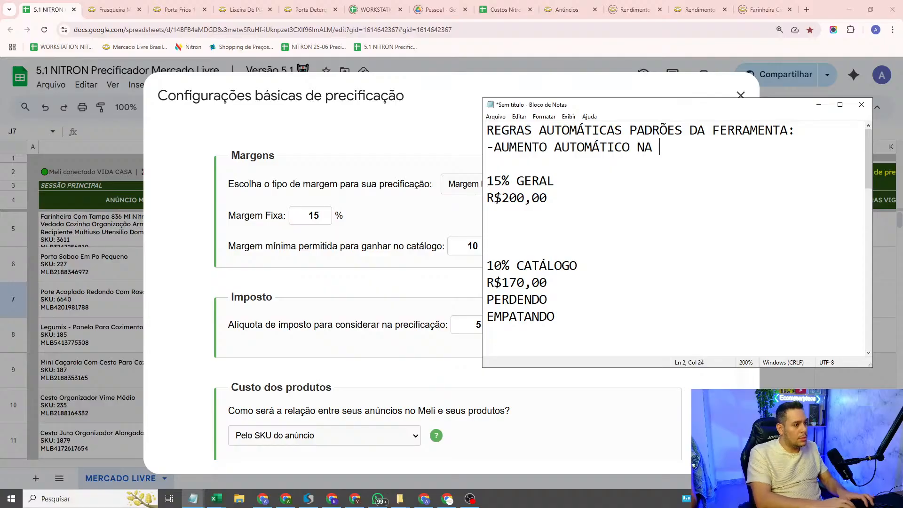
type("MADRUGADA ")
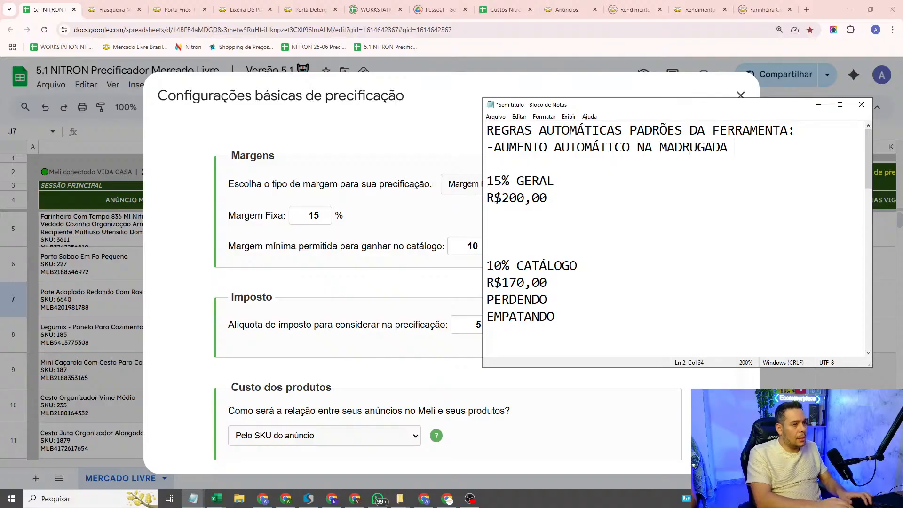
type("PARA CATÁ")
key("BackSpace")
type("ATÁ")
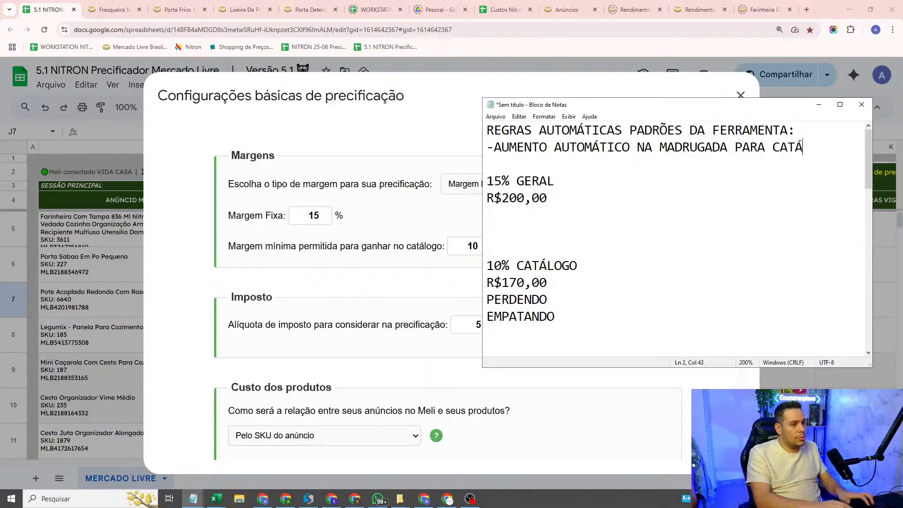
type("LOGOS")
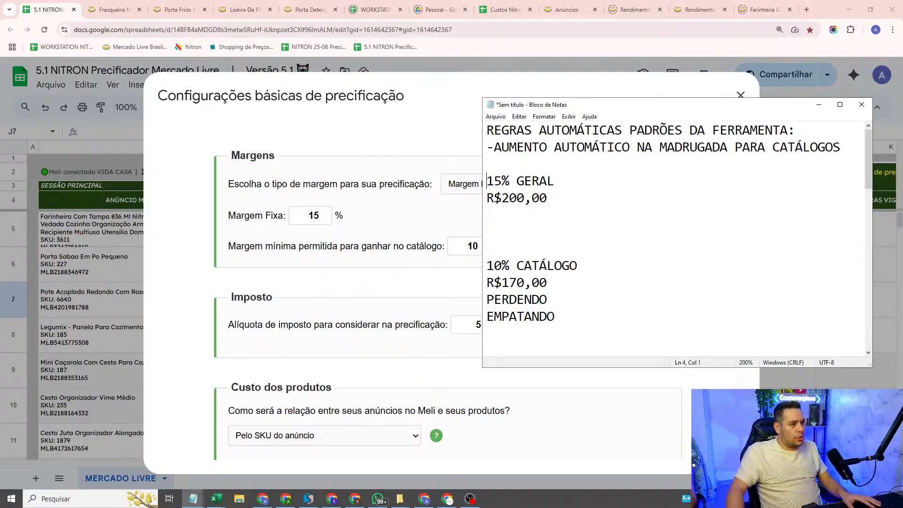
left_click_drag(849, 154, 1, 148)
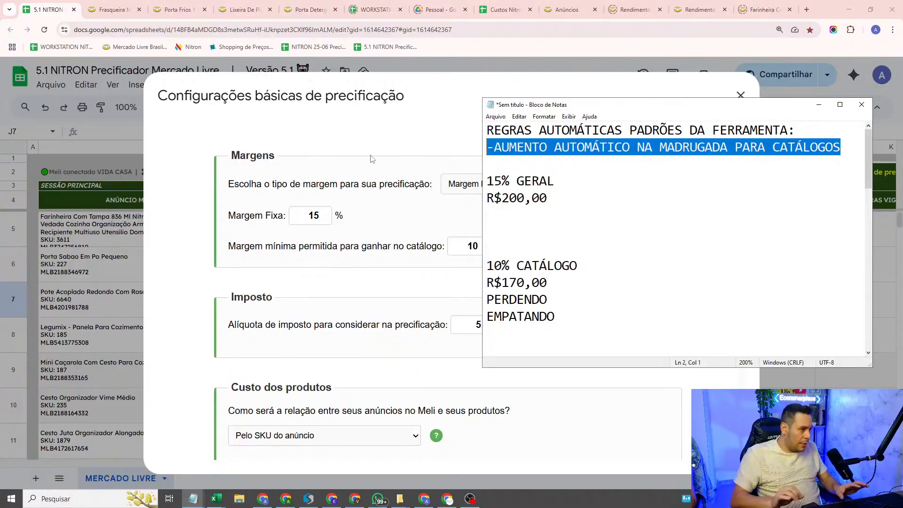
Step: Remove one blank line above "10% CATÁLOGO" and insert three blank lines above "15% GERAL"
left_click(510, 231)
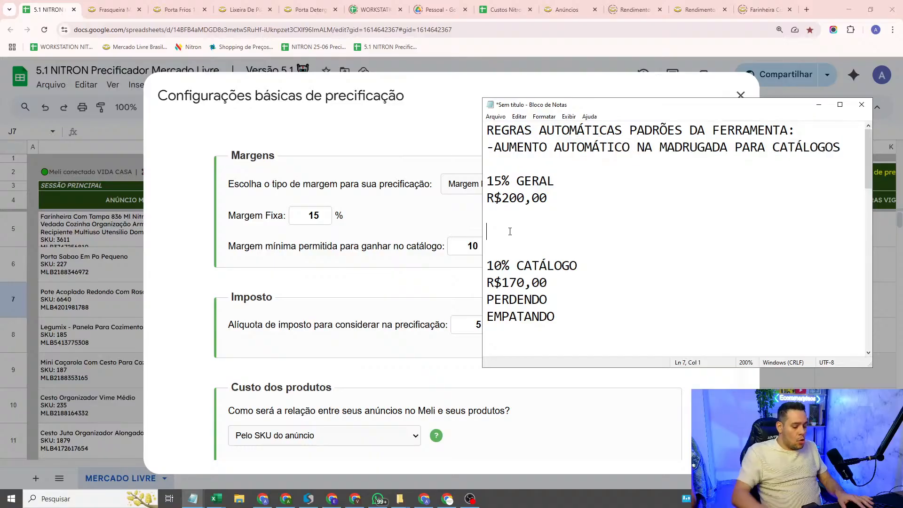
key("Delete")
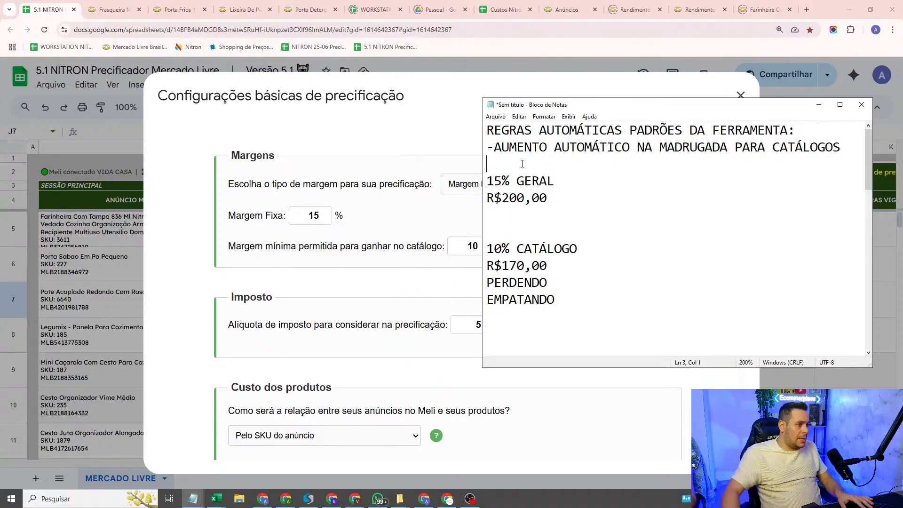
key("Return")
key("Return")
key("Return")
key("Up")
key("Up")
key("Up")
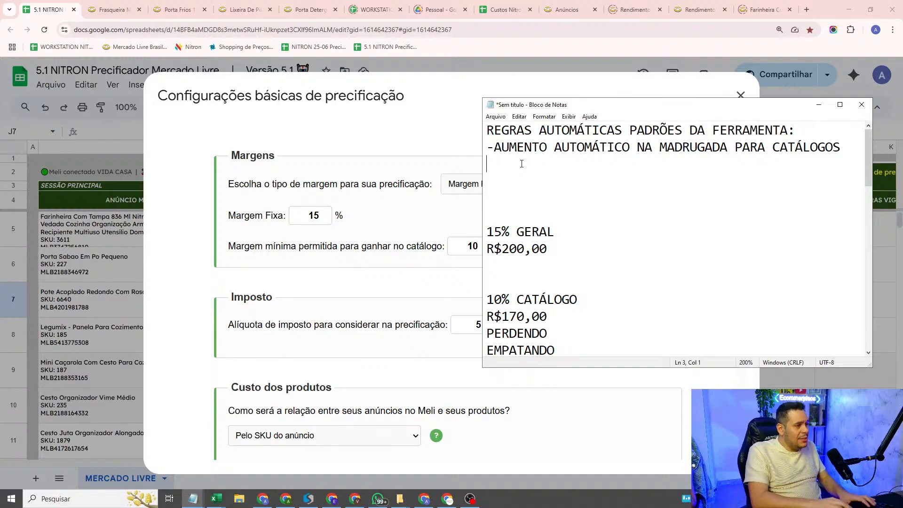
Step: Add a second rule, "-SEM CONCORRENTES NO CATÁLOGO", directly under the automatic increase rule
type("-SEM ")
type("CONCORRE")
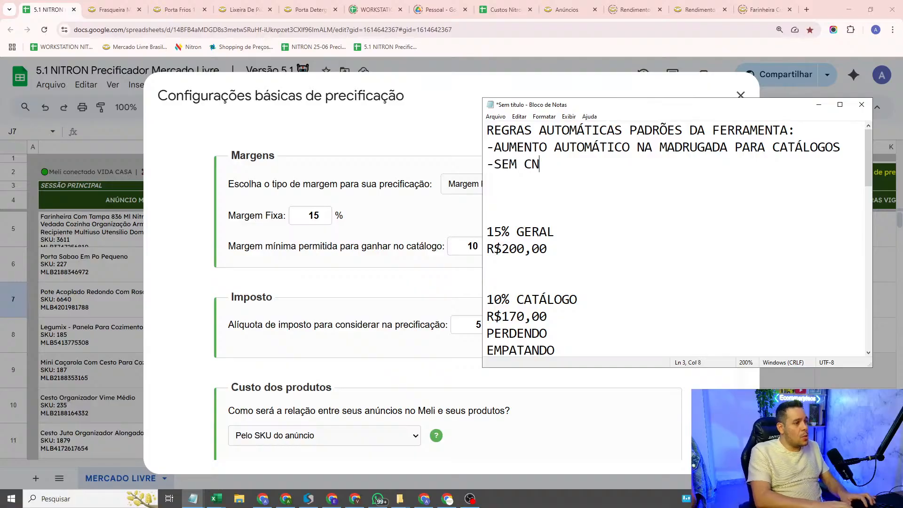
type("NTES NO CATÁLOGO")
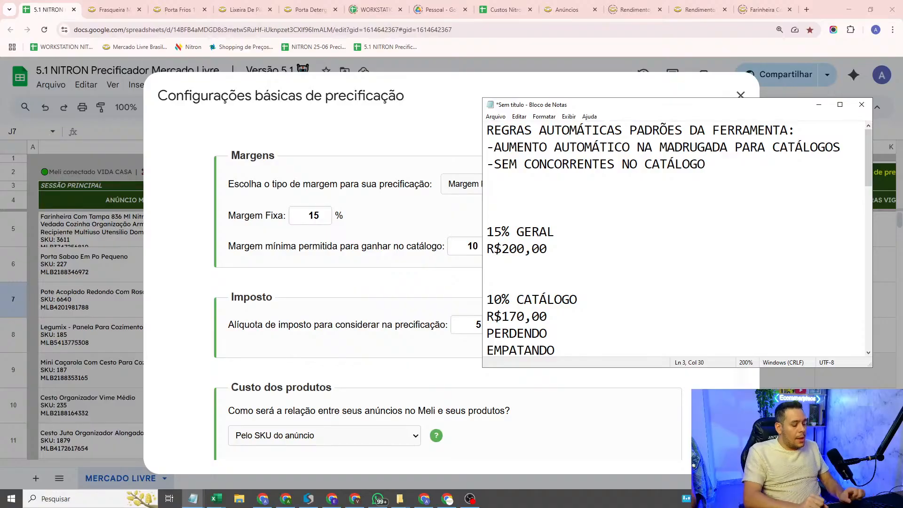
Step: Review the catalogue and general margin blocks in the note against the two automatic rules
scroll(522, 164, "down", 2)
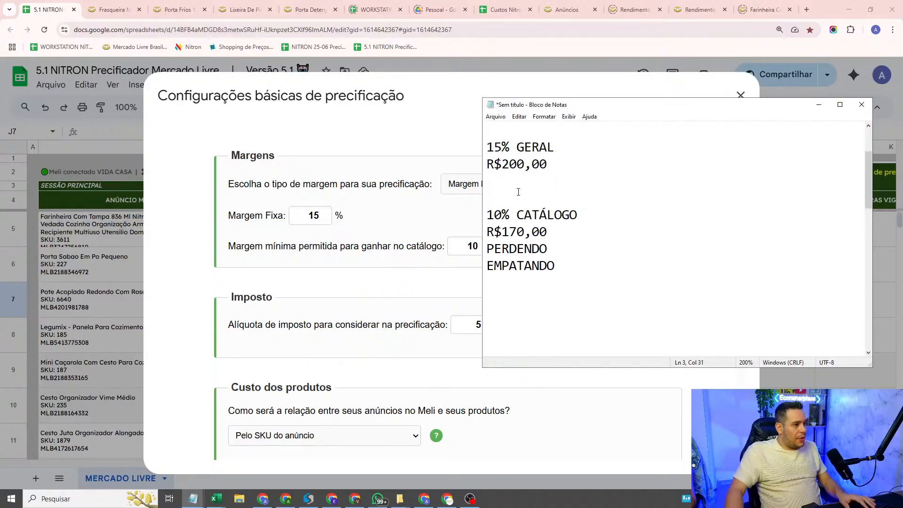
left_click_drag(588, 284, 619, 193)
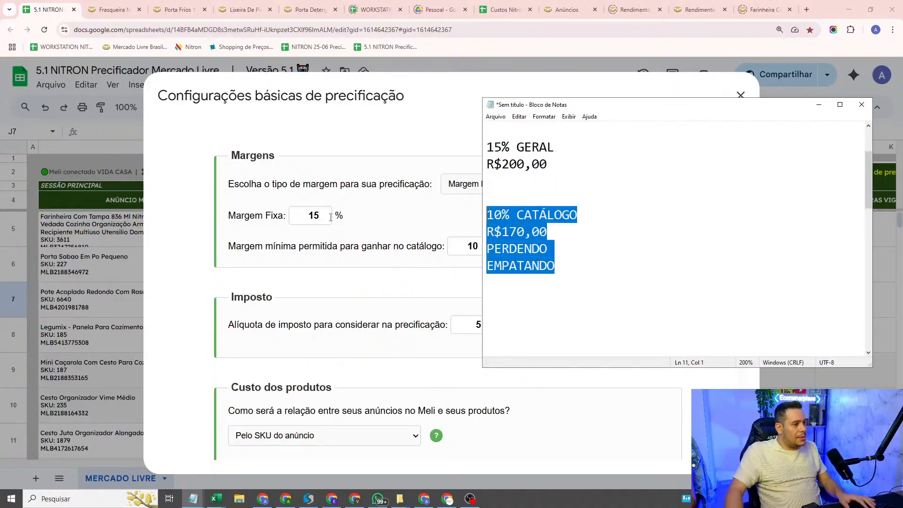
left_click(622, 198)
key("shift+Up")
key("shift+Up")
key("shift+Up")
left_click(625, 177)
scroll(676, 183, "up", 2)
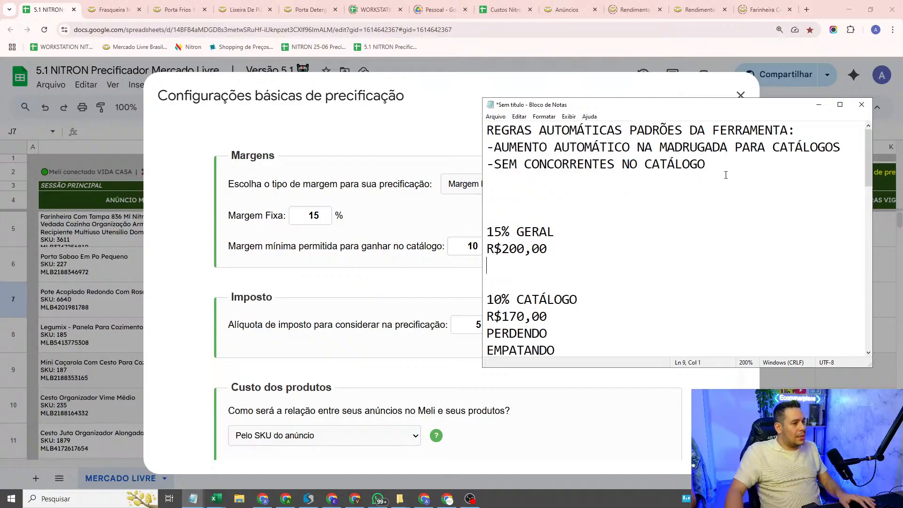
Step: Return to the spreadsheet, close the basic pricing settings and select the catalogue status of the "Pote Acoplado Redondo" listing
left_click(57, 254)
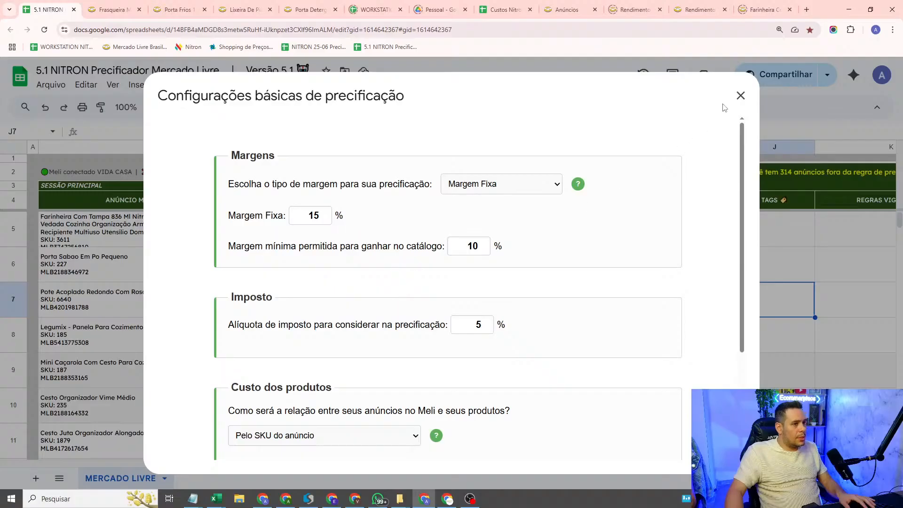
left_click(741, 95)
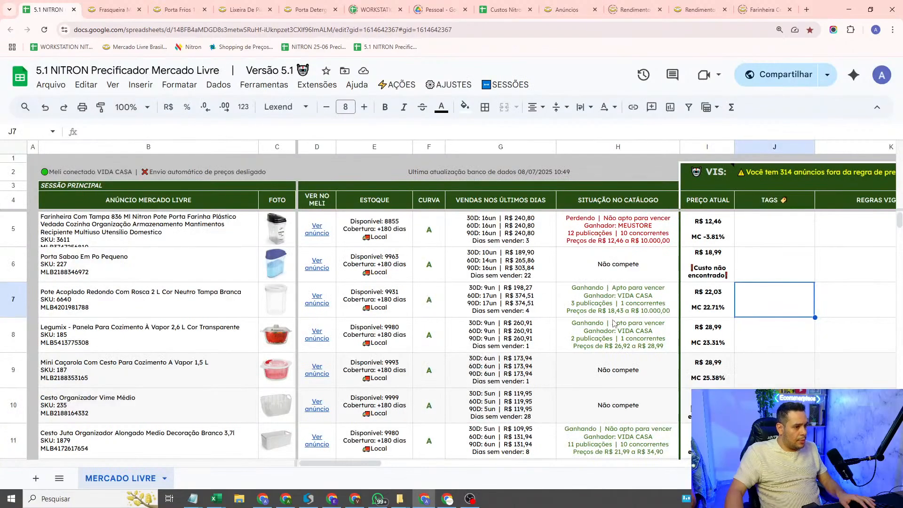
left_click(637, 312)
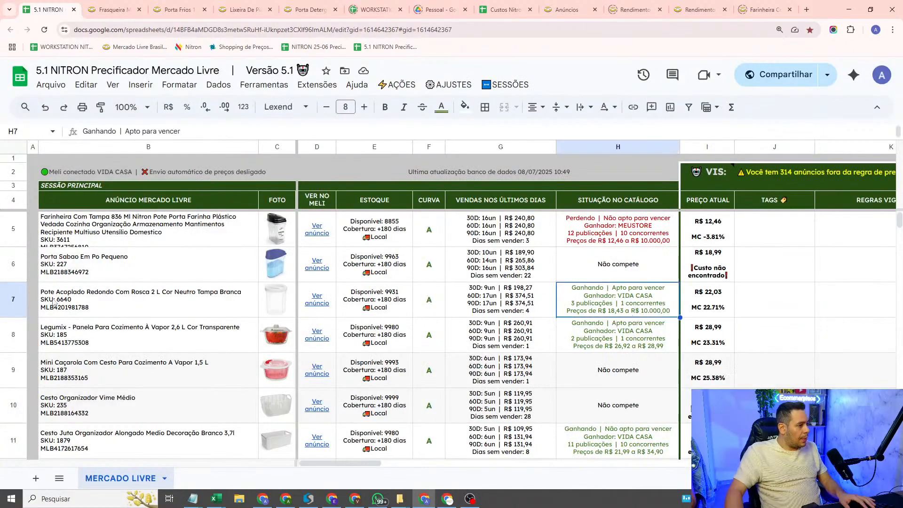
Step: Compare the catalogue status of the "Pote Acoplado Redondo", "Legumix" and "Cesto Juta" listings, ending with the "Forma De Pudim" row selected
left_click(13, 308)
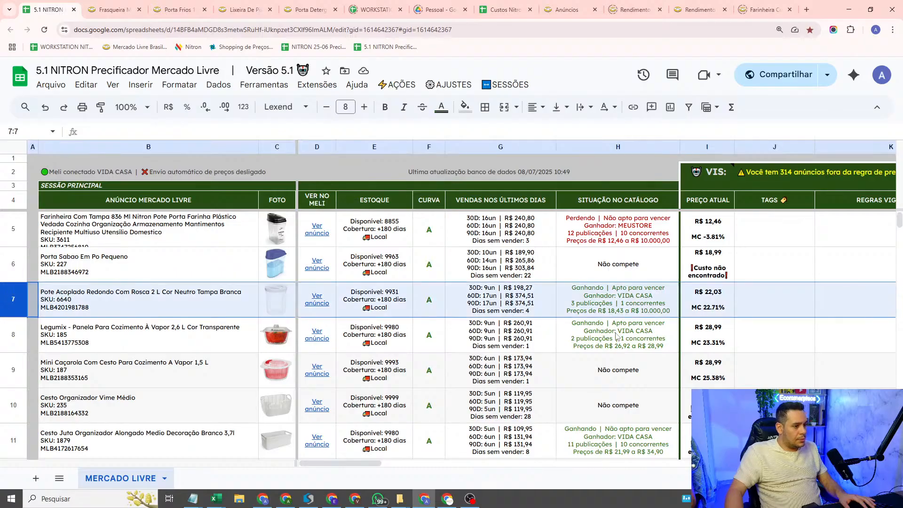
left_click(644, 349)
scroll(646, 348, "down", 2)
left_click(640, 370)
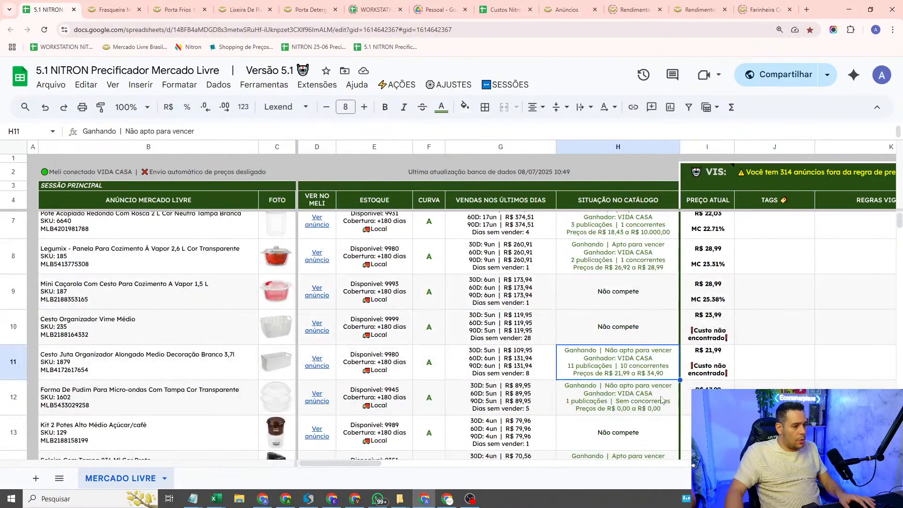
left_click(647, 412)
left_click(12, 408)
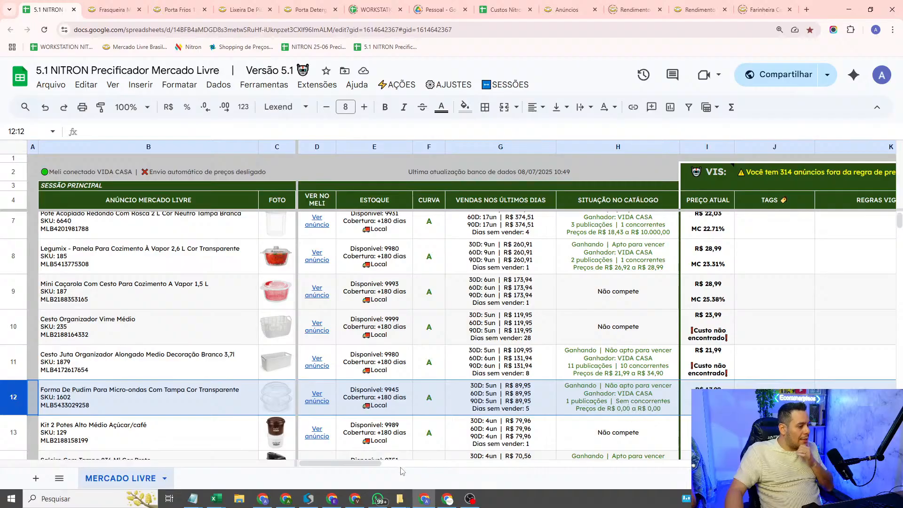
Step: Switch to the Notepad note with the automatic rules and highlight the no-competitors rule, followed by the 10% catalogue block
mouse_move(204, 497)
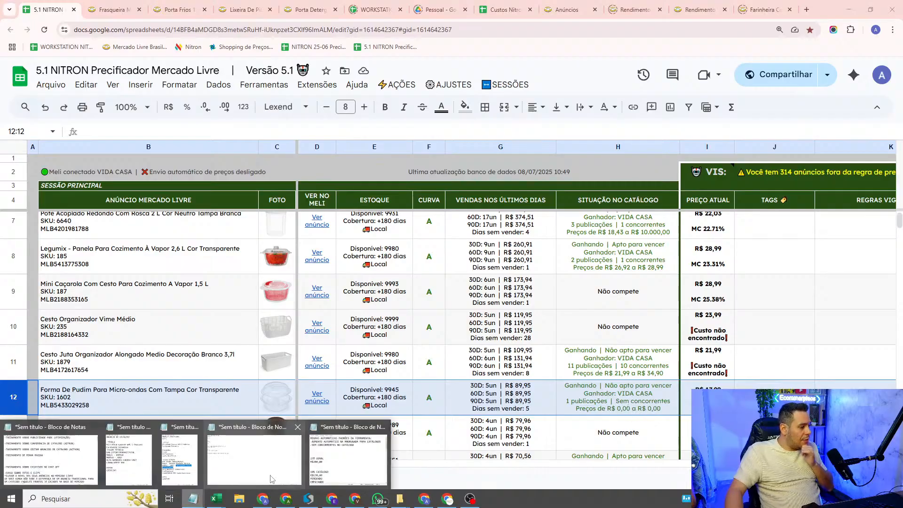
left_click(334, 470)
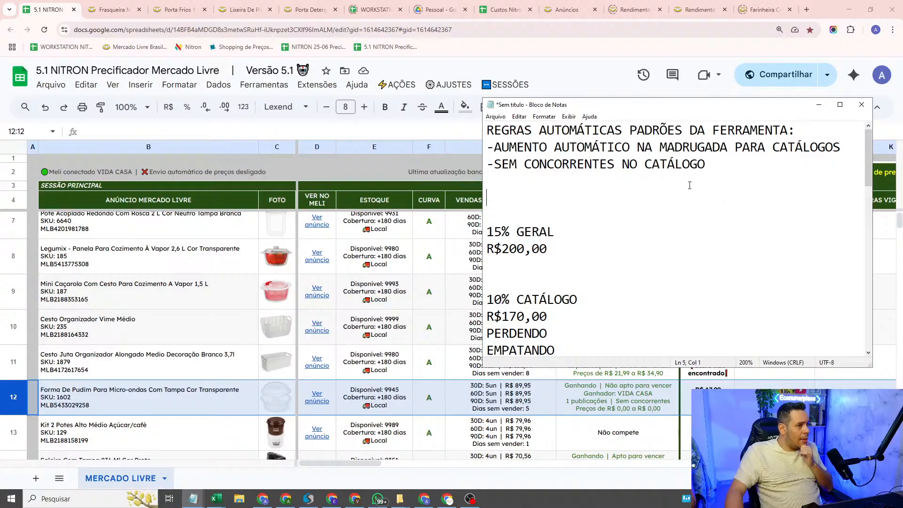
left_click_drag(707, 164, 486, 165)
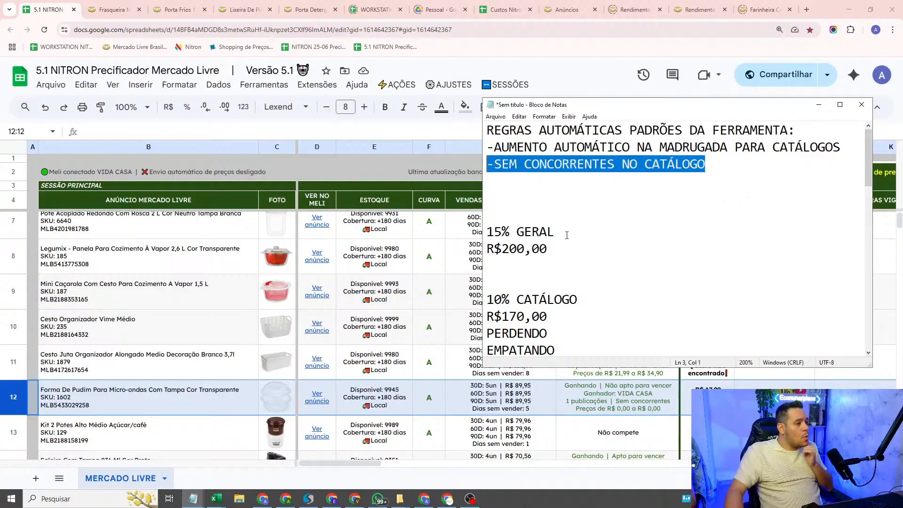
left_click(553, 248)
scroll(588, 250, "down", 2)
left_click_drag(487, 214, 592, 268)
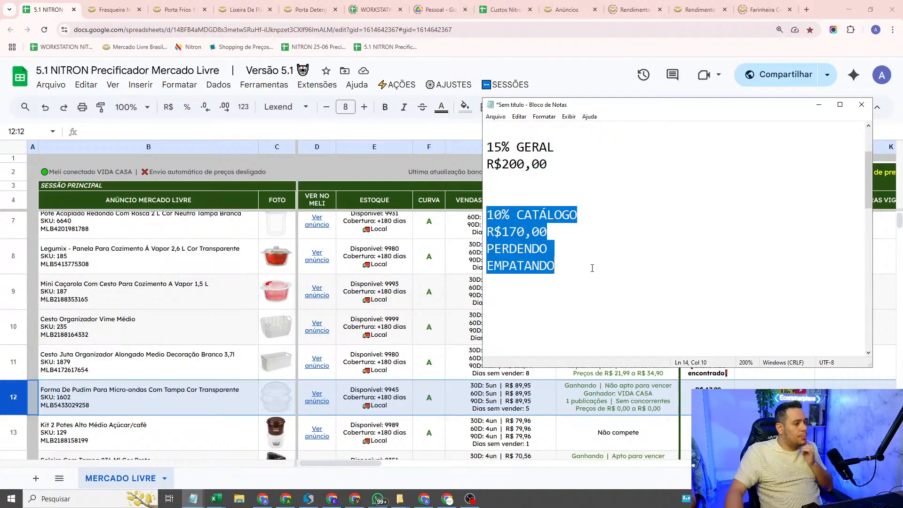
Step: Change the general margin heading in the note to "30% GERAL"
left_click(511, 226)
scroll(510, 227, "up", 2)
left_click(502, 231)
left_click_drag(502, 231, 485, 229)
type("30")
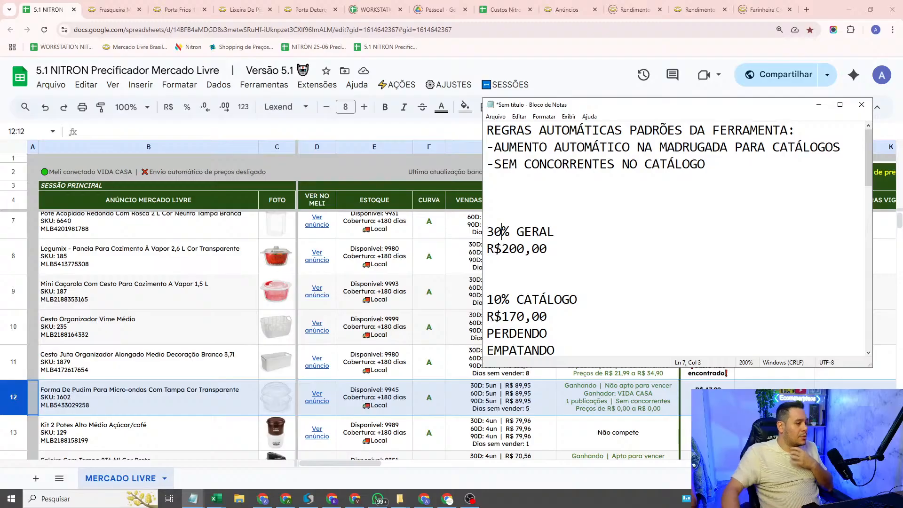
Step: Highlight the 10% catalogue block in the note, and return to the spreadsheet to select the "Forma De Pudim" listing's catalogue status
scroll(602, 254, "down", 2)
left_click_drag(606, 274, 336, 183)
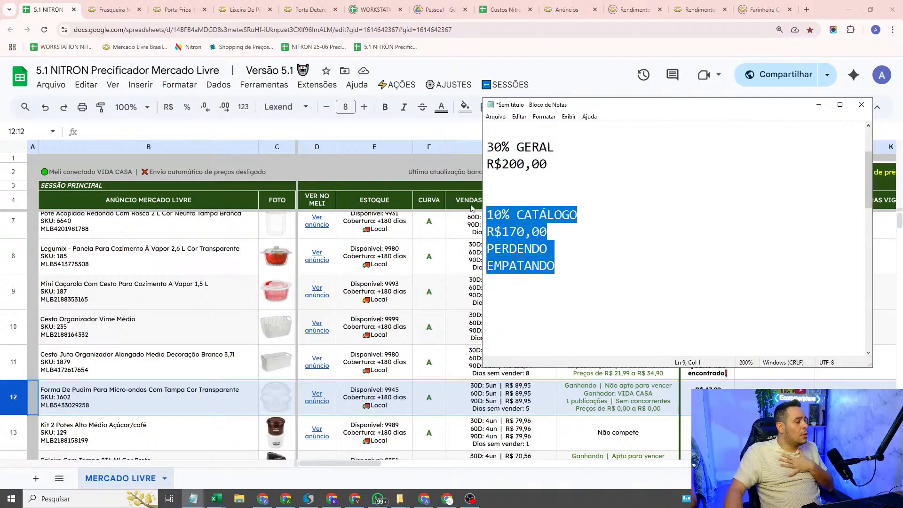
left_click(593, 205)
left_click(625, 399)
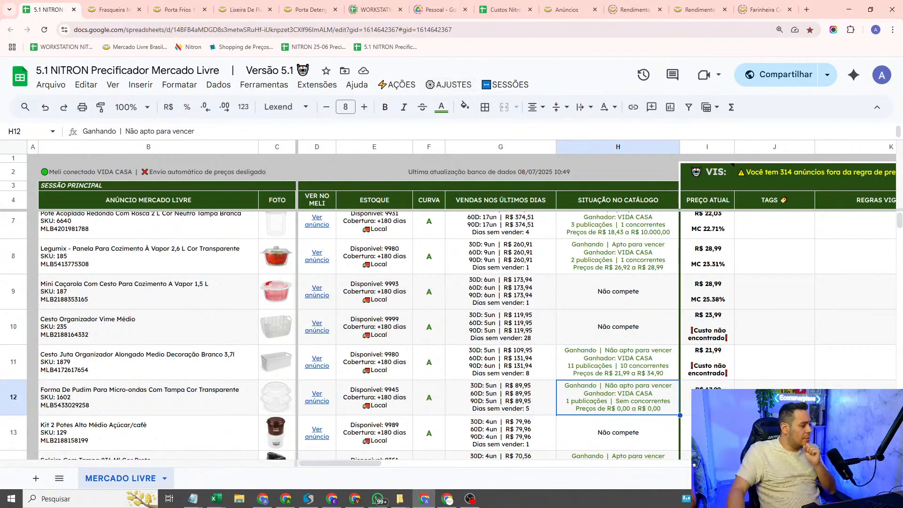
Step: Append "(REGRA GERAL)" to the "-SEM CONCORRENTES NO CATÁLOGO" rule in the Notepad note
mouse_move(191, 506)
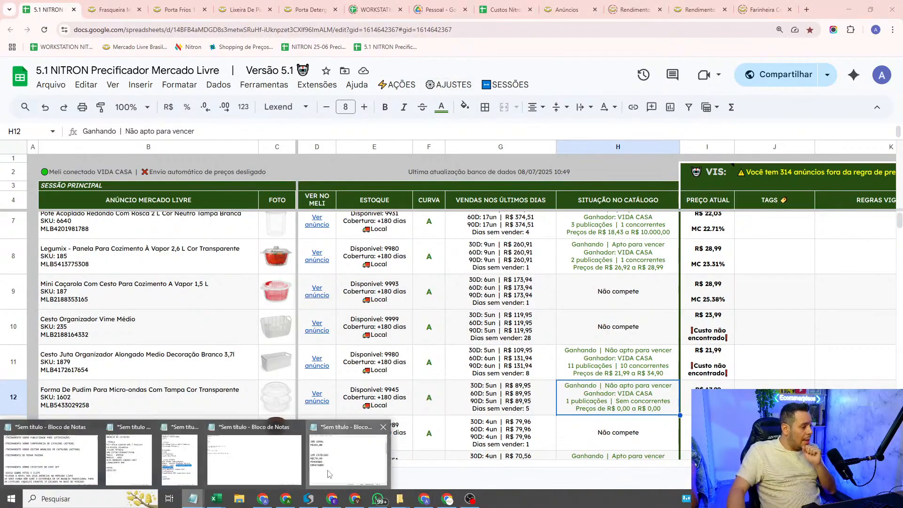
left_click(348, 459)
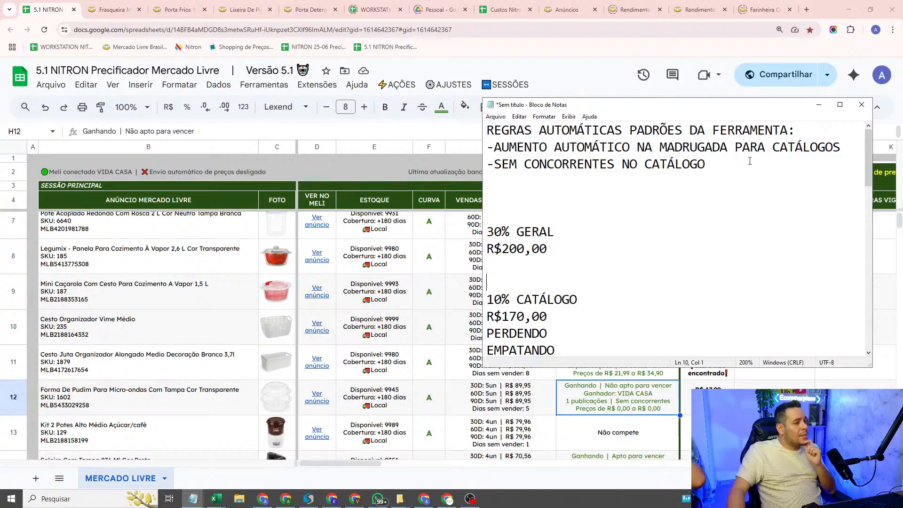
left_click_drag(714, 163, 494, 164)
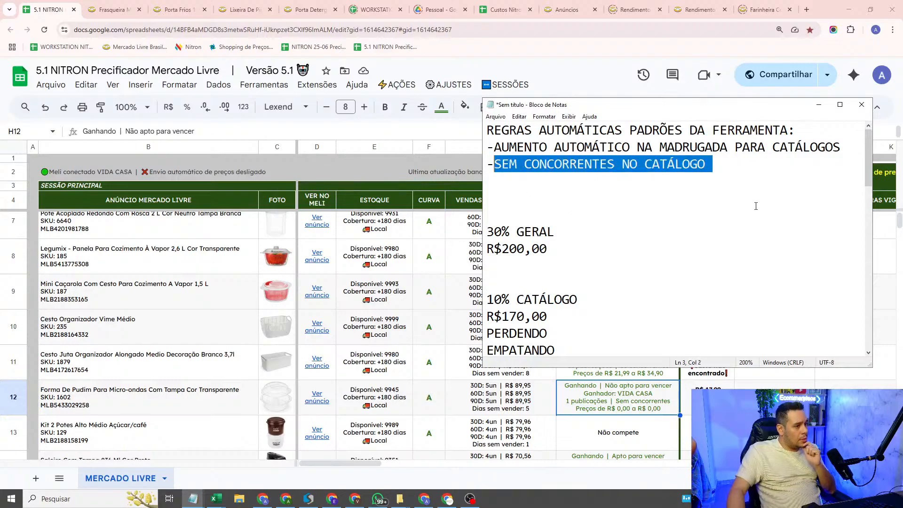
left_click(711, 164)
type("(")
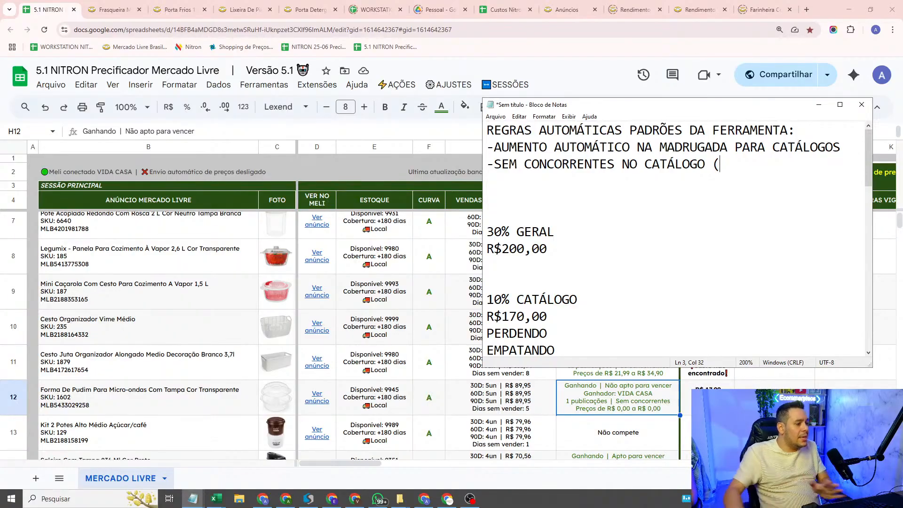
left_click_drag(488, 301, 607, 357)
scroll(697, 212, "up", 2)
left_click(749, 171)
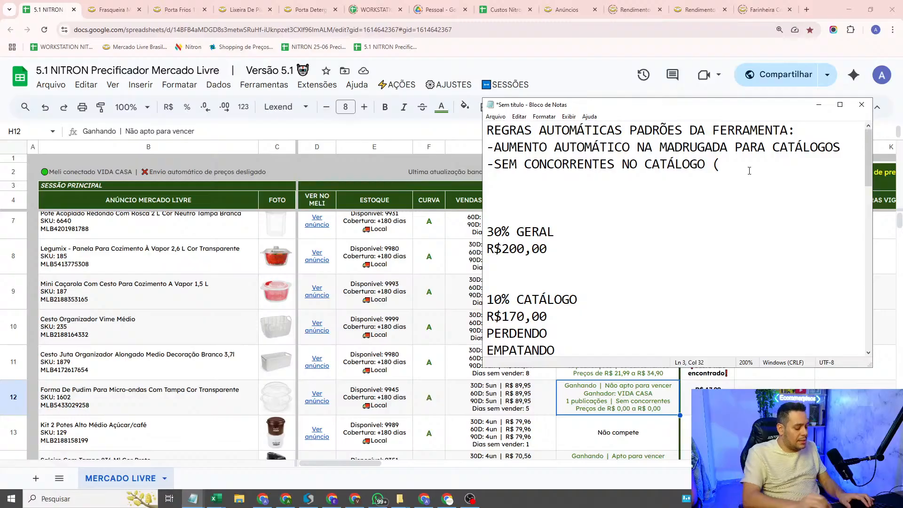
type("REGRA GERAL")
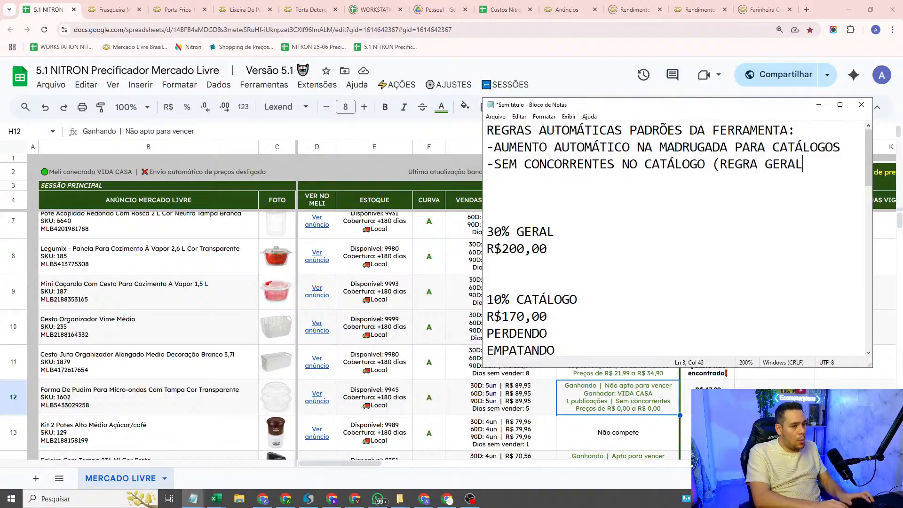
type(")")
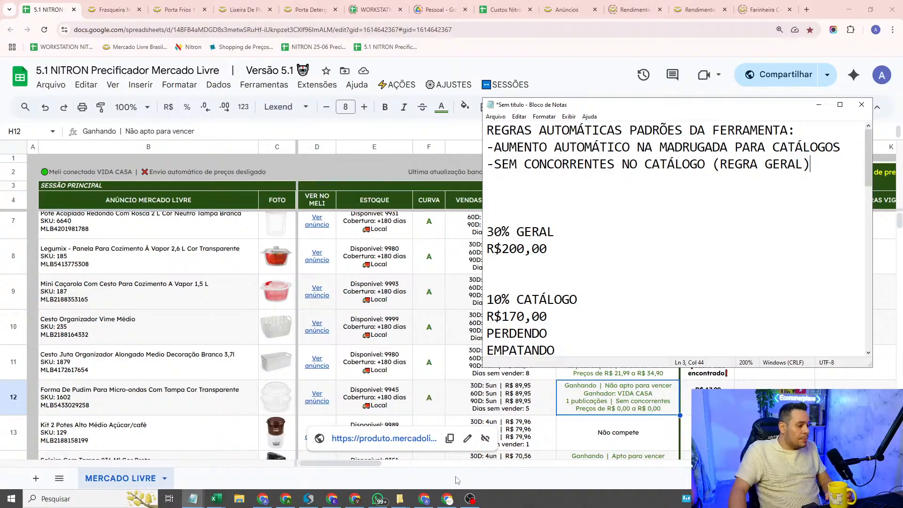
Step: Resize the note window to be taller so all blocks fit, leaving the spreadsheet's catalogue status column uncovered
left_click(484, 154)
left_click_drag(484, 153, 101, 262)
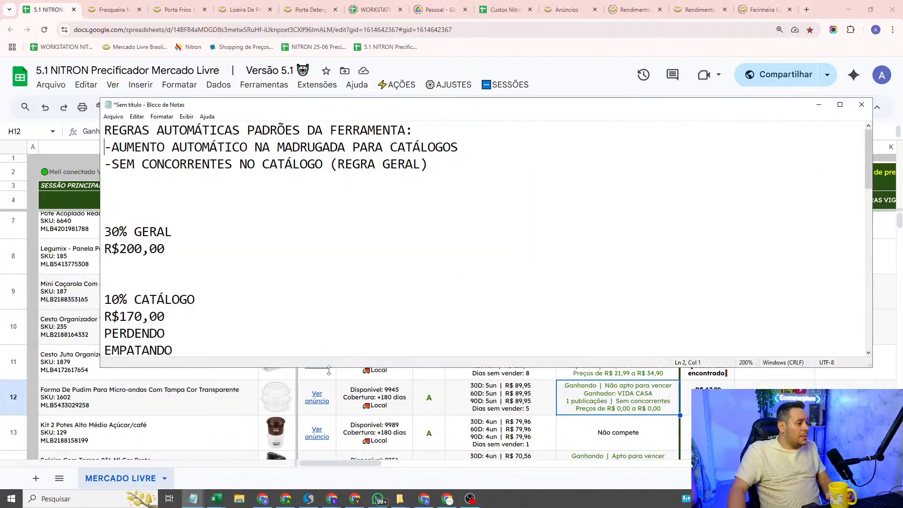
left_click_drag(330, 368, 329, 466)
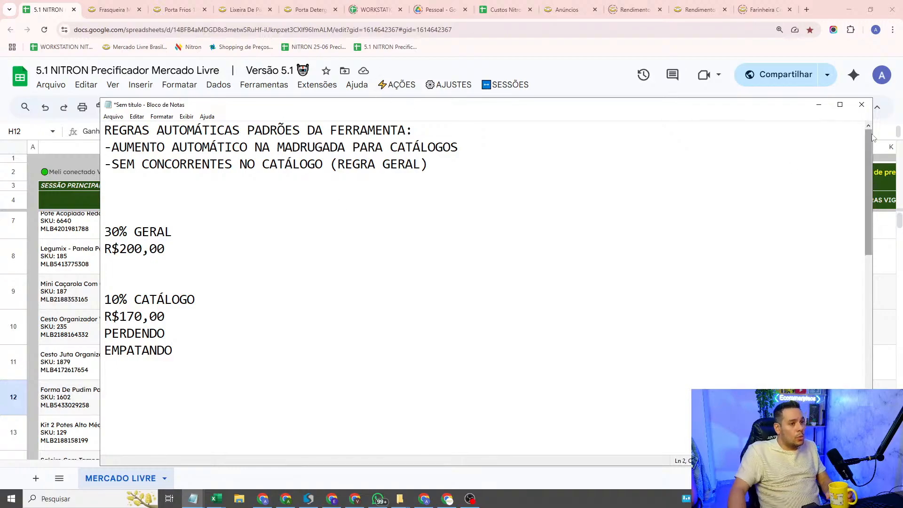
left_click_drag(873, 134, 512, 155)
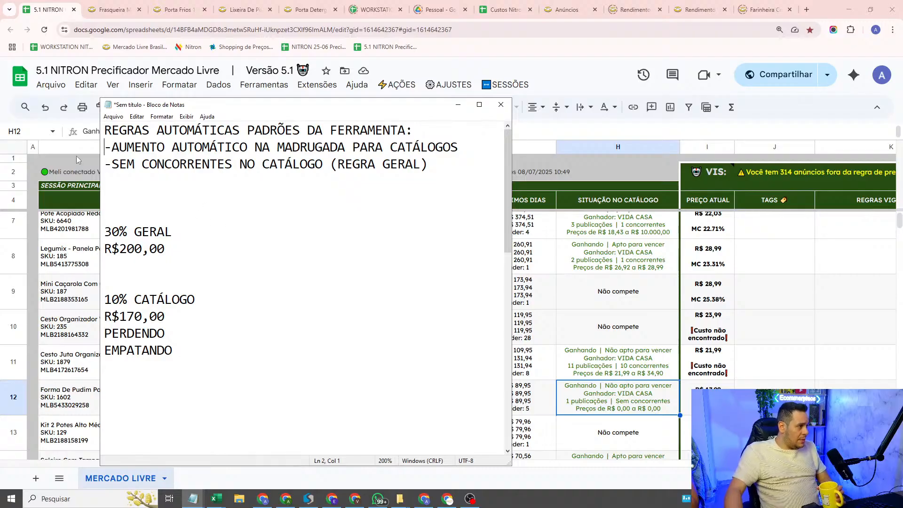
Step: Highlight the no-competitors rule, its "(REGRA GERAL)" remark and the 10% catalogue block in the note
left_click_drag(112, 165, 312, 172)
left_click(495, 186)
left_click_drag(431, 166, 331, 168)
left_click(388, 304)
left_click_drag(180, 368, 95, 288)
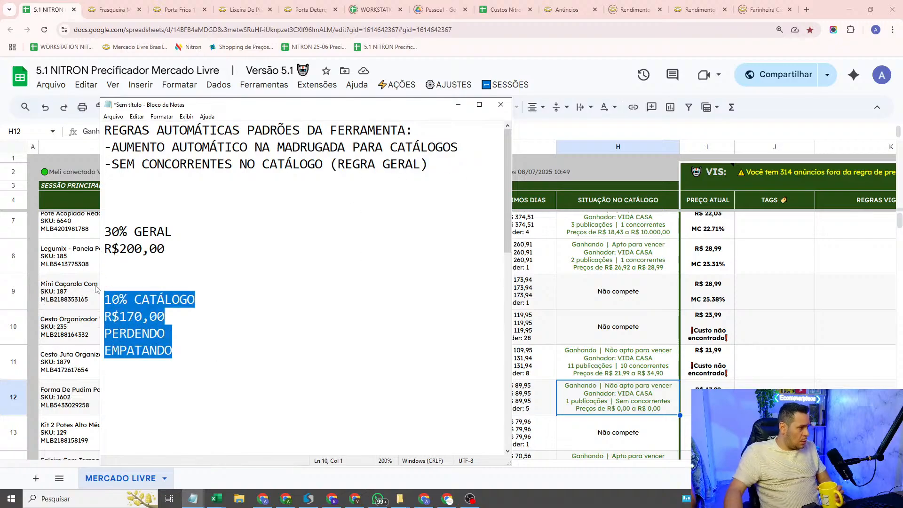
Step: Open the spreadsheet's basic pricing settings and set the fixed margin to 30%
left_click(565, 178)
left_click(455, 85)
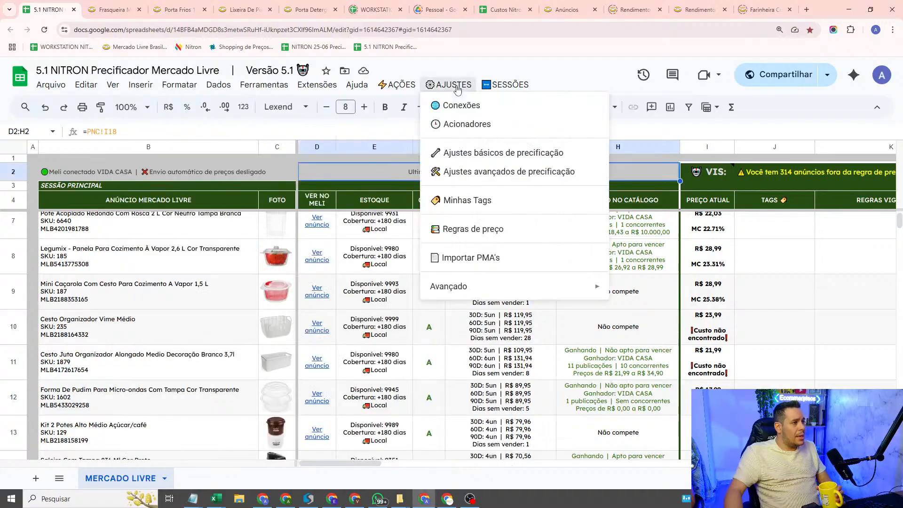
left_click(490, 152)
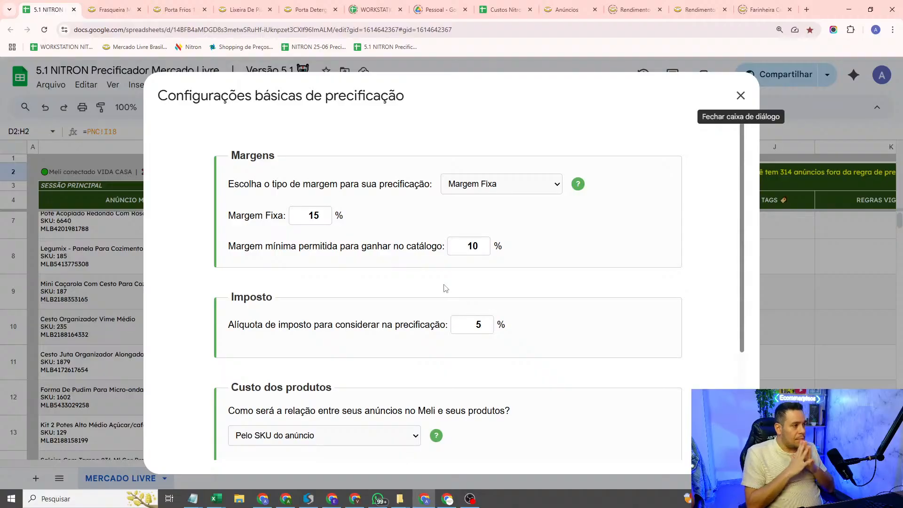
double_click(309, 212)
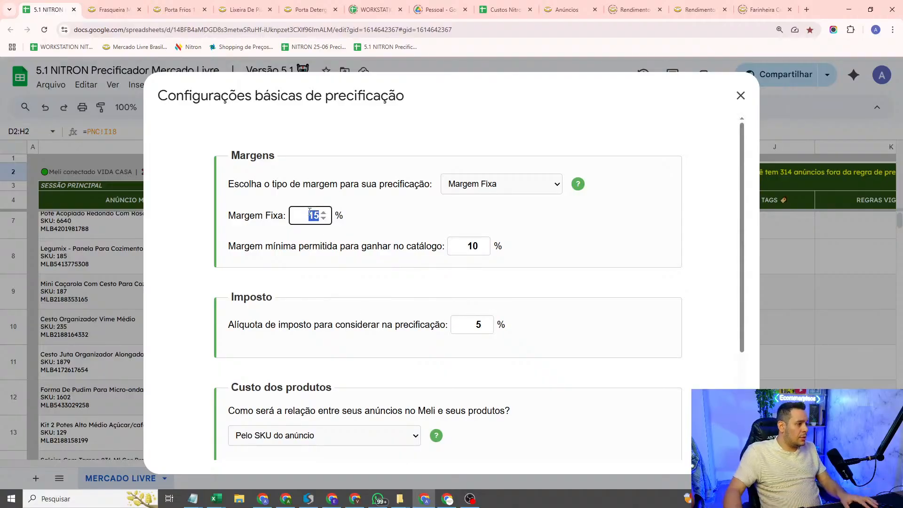
type("30")
left_click(496, 216)
Step: Switch the margin type to Margem por Curva ABCEN and highlight the minimum catalogue margin and the per-curve margins
left_click(471, 185)
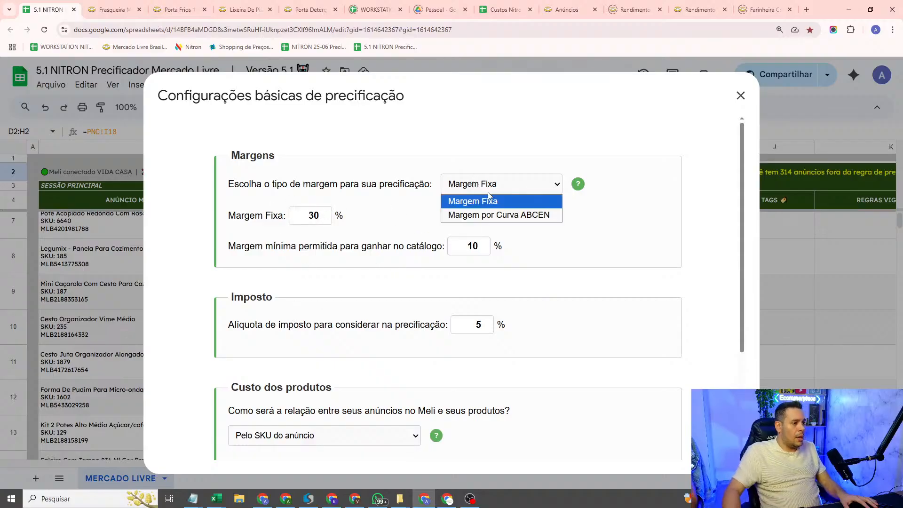
left_click(492, 216)
double_click(349, 216)
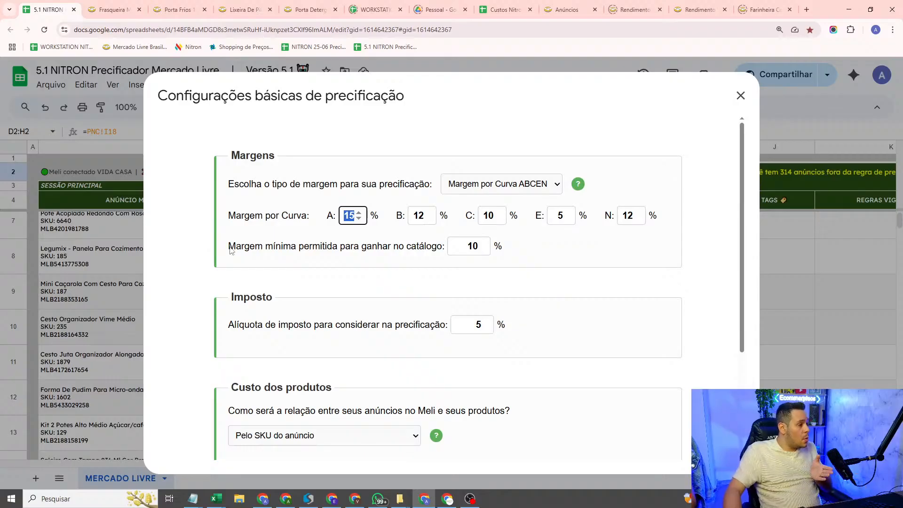
left_click_drag(229, 251, 526, 252)
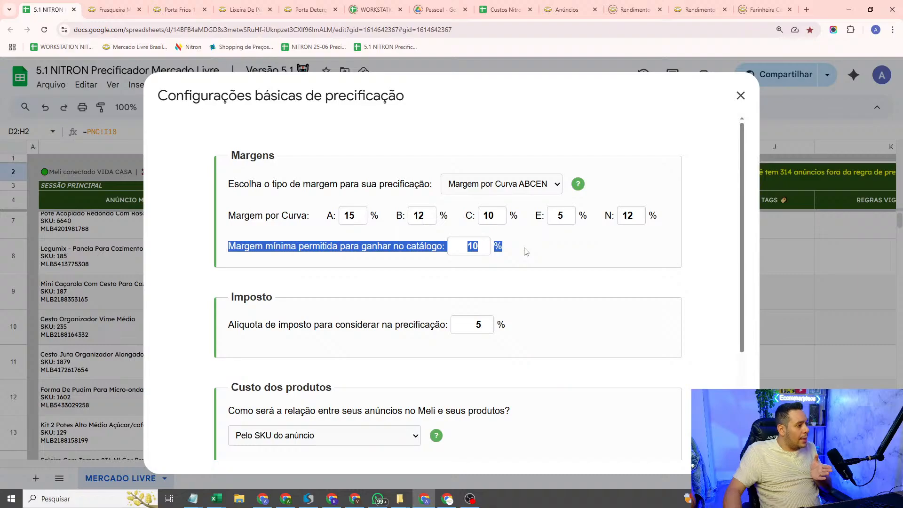
left_click(410, 247)
left_click_drag(225, 217, 665, 203)
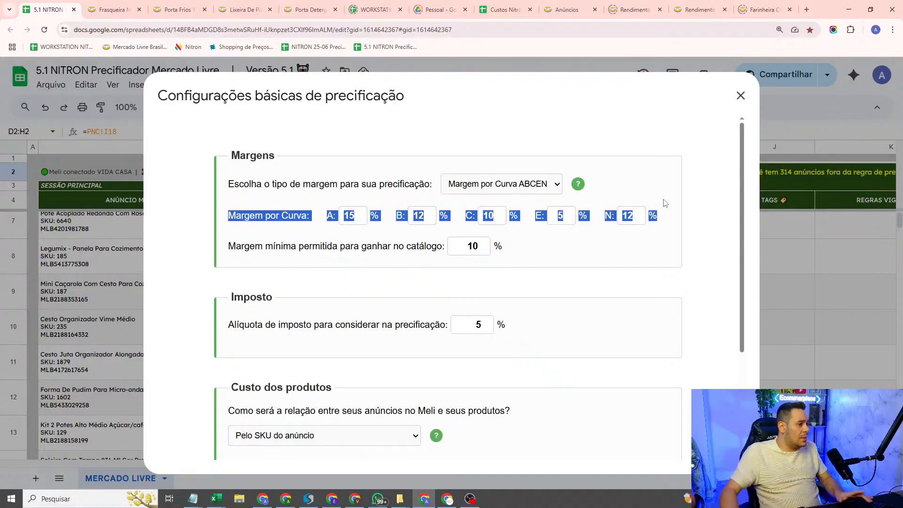
left_click(686, 195)
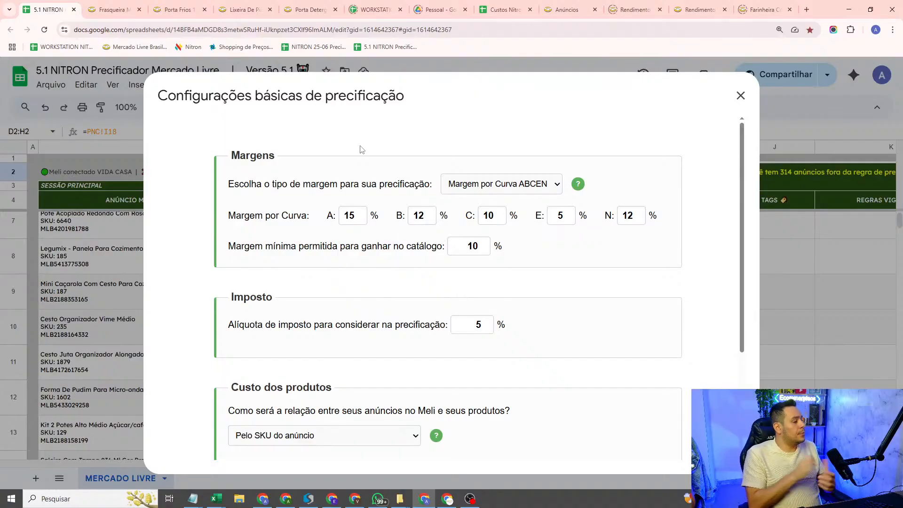
Step: Switch the margin type back to Margem Fixa and close the basic pricing settings without saving
left_click(546, 184)
left_click(471, 201)
left_click(310, 229)
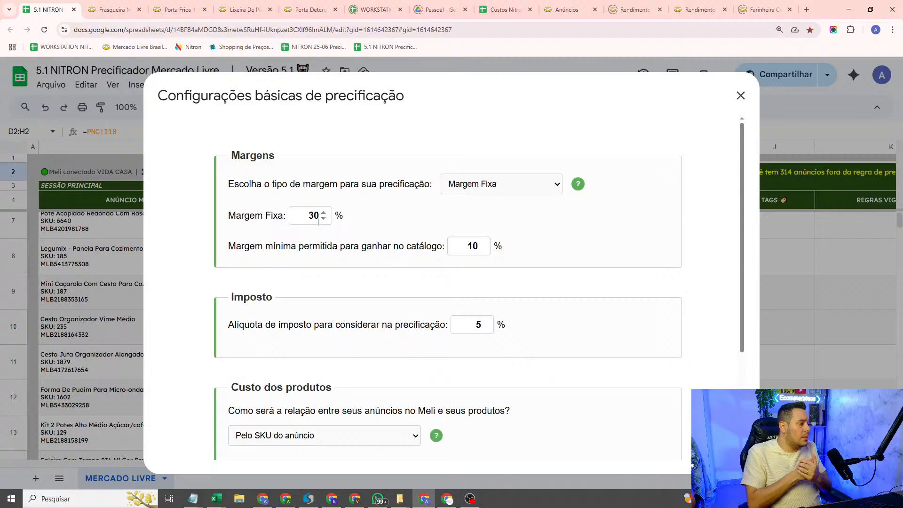
triple_click(320, 250)
left_click(607, 260)
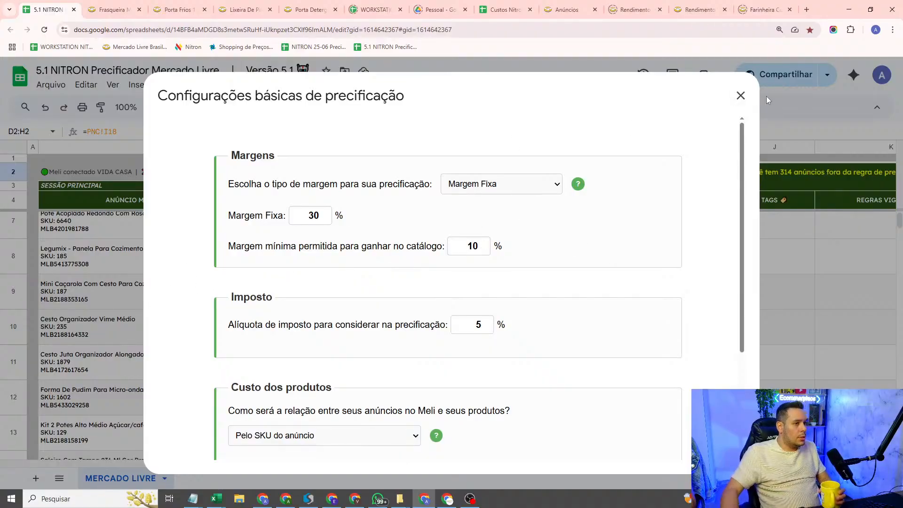
left_click(741, 95)
Step: Check the catalogue status of the "Legumix", "Cesto Juta", "Forma De Pudim" and "Saleiro Com Tampa" listings
left_click(649, 261)
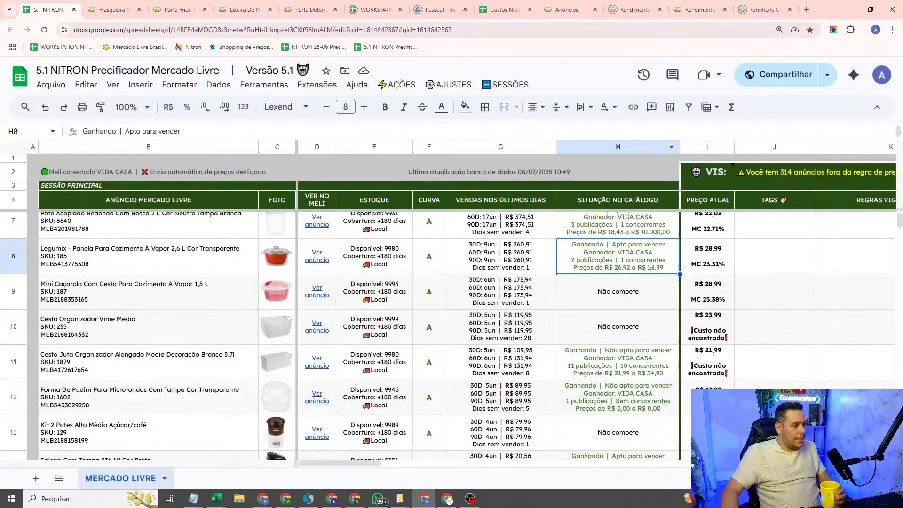
left_click(650, 371)
left_click(638, 408)
scroll(638, 398, "down", 2)
left_click(638, 398)
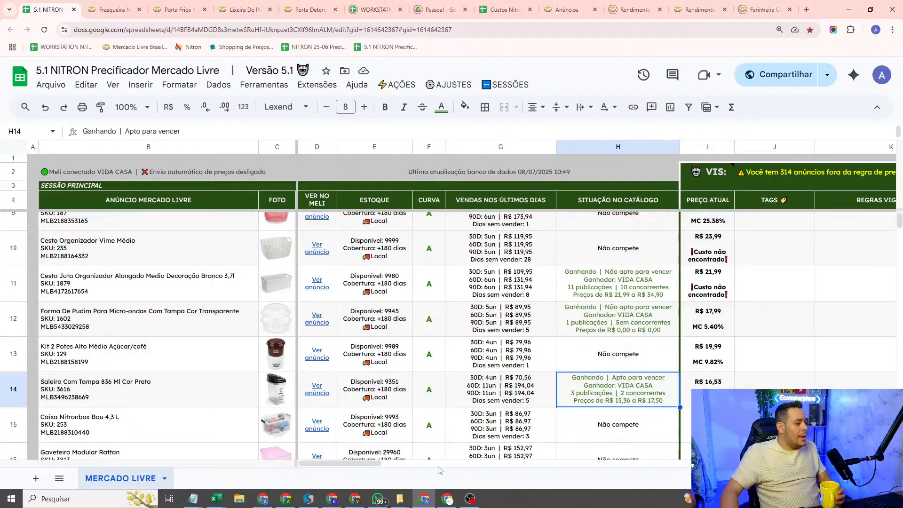
Step: Switch back to the automatic rules note and highlight its general and catalogue margin blocks
mouse_move(193, 499)
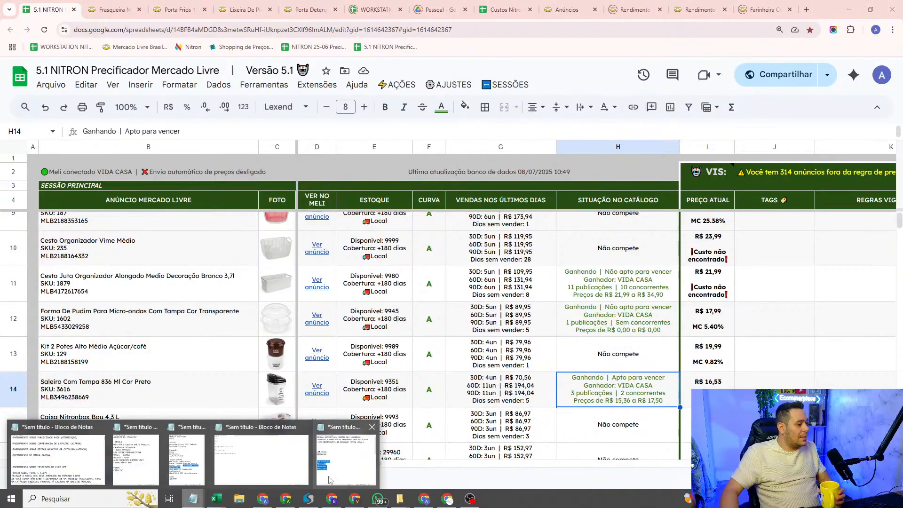
left_click(348, 459)
left_click_drag(208, 367, 283, 222)
left_click(303, 213)
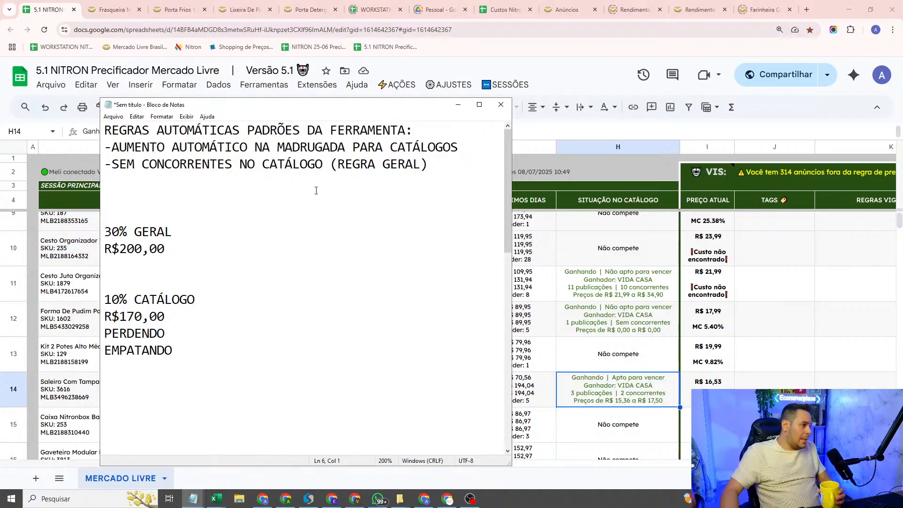
Step: Highlight "REGRA GERAL" in the note and add the line "-COM CONCORRENTES NO CATÁLOGO (REGRA DO CATÁLOGO)" below the automatic rules
left_click_drag(426, 164, 335, 166)
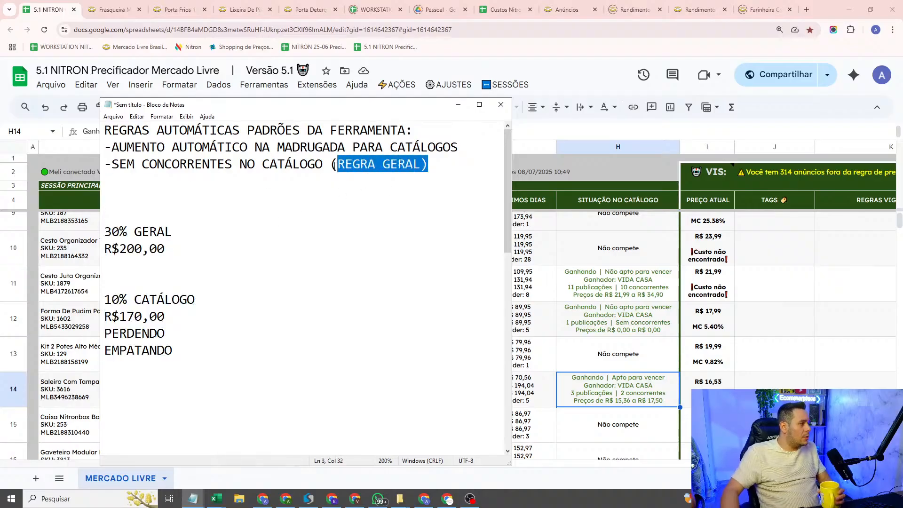
left_click(356, 203)
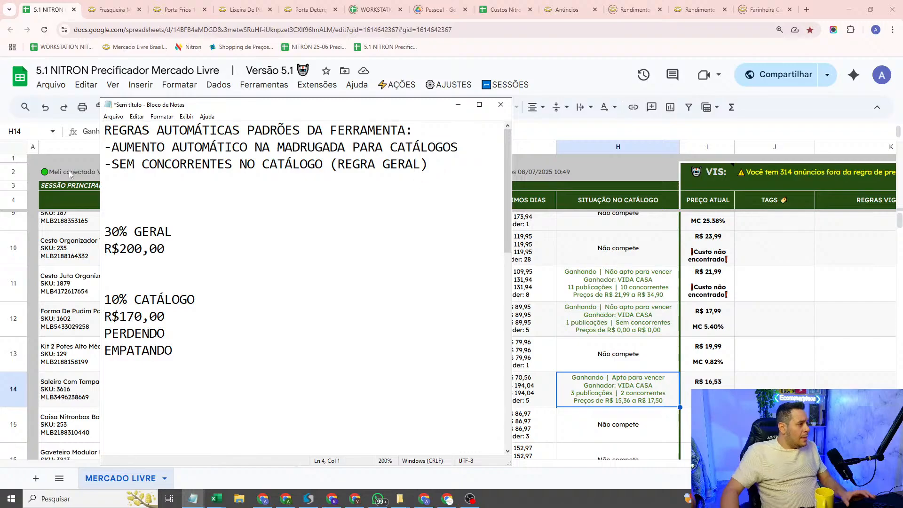
left_click_drag(434, 166, 336, 174)
key("Up")
key("End")
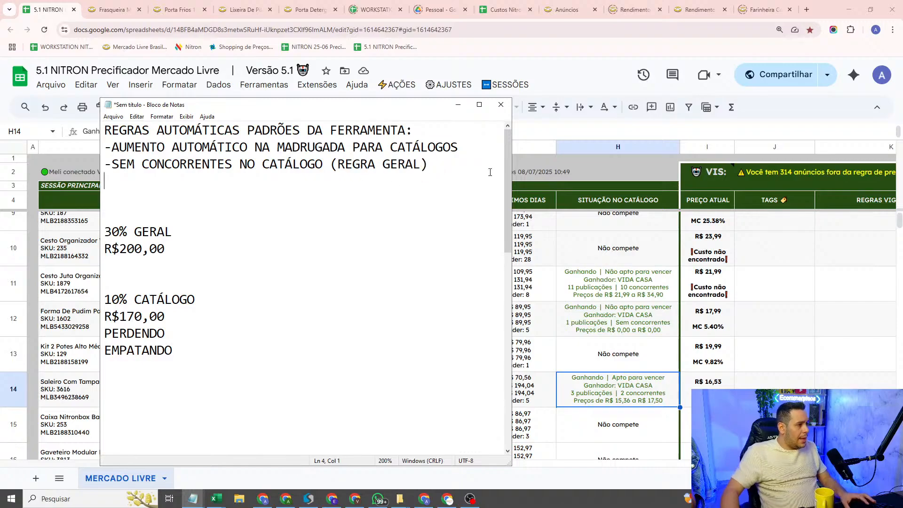
key("Return")
type("-CO")
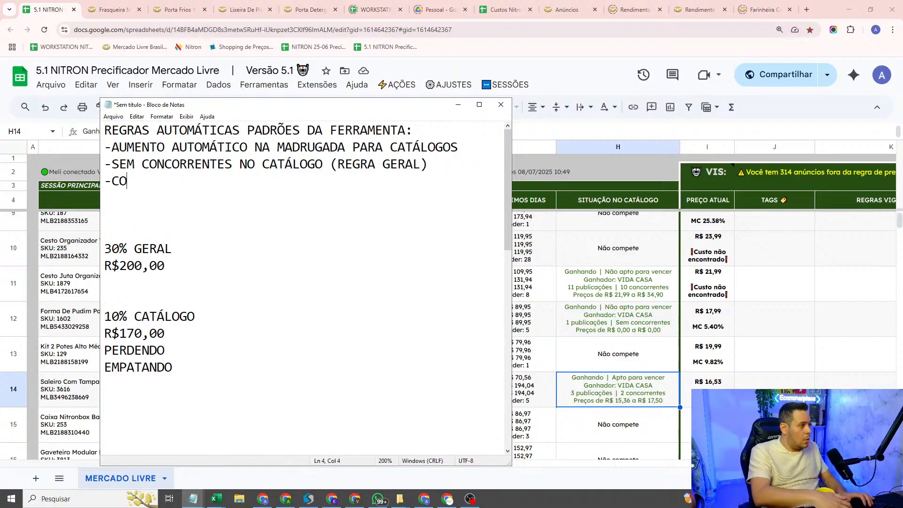
type("M CONC")
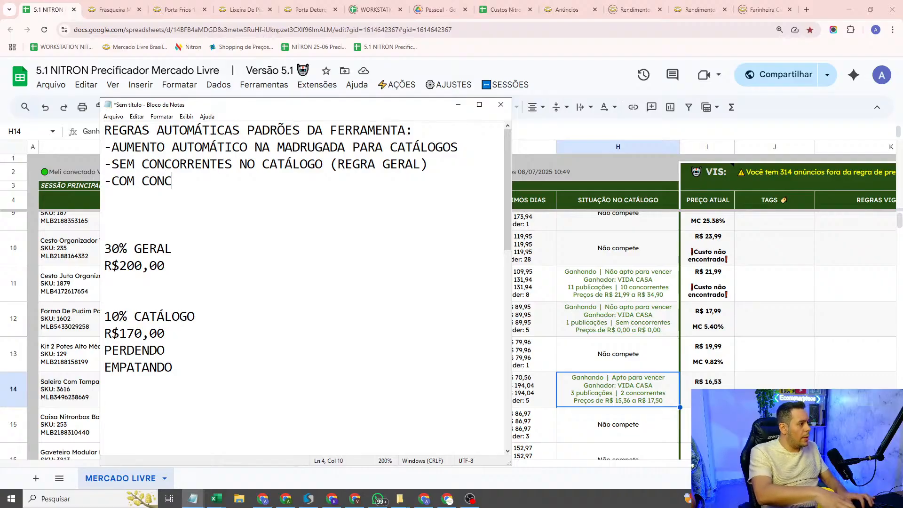
type("ORRENTES NO CATÁLOGO")
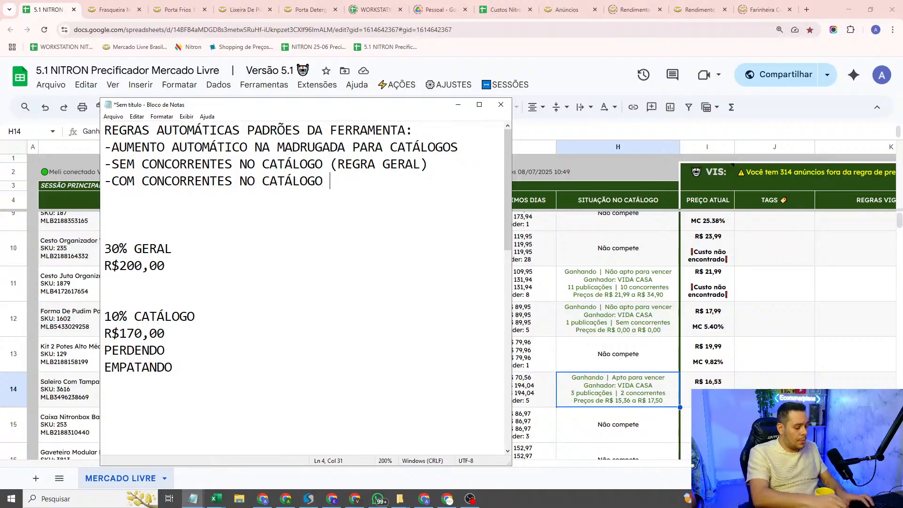
type("(REGRA D")
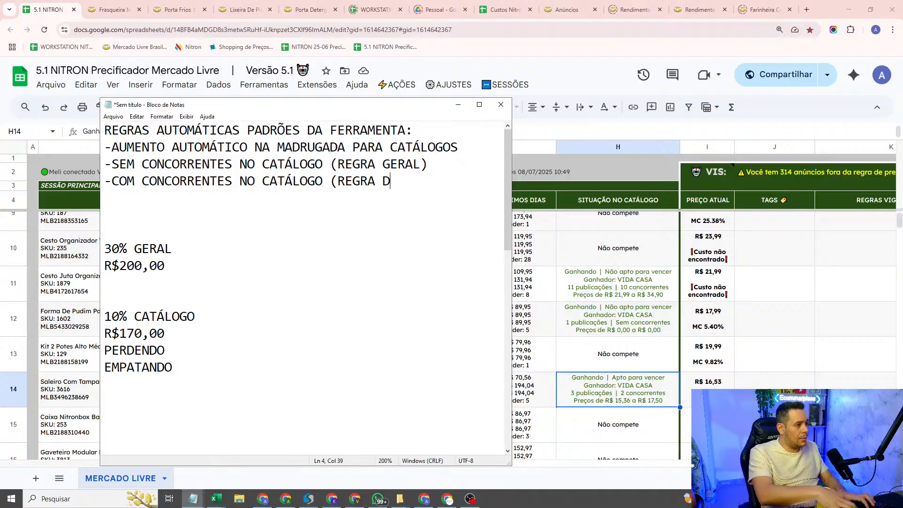
type("O CATÁLOG")
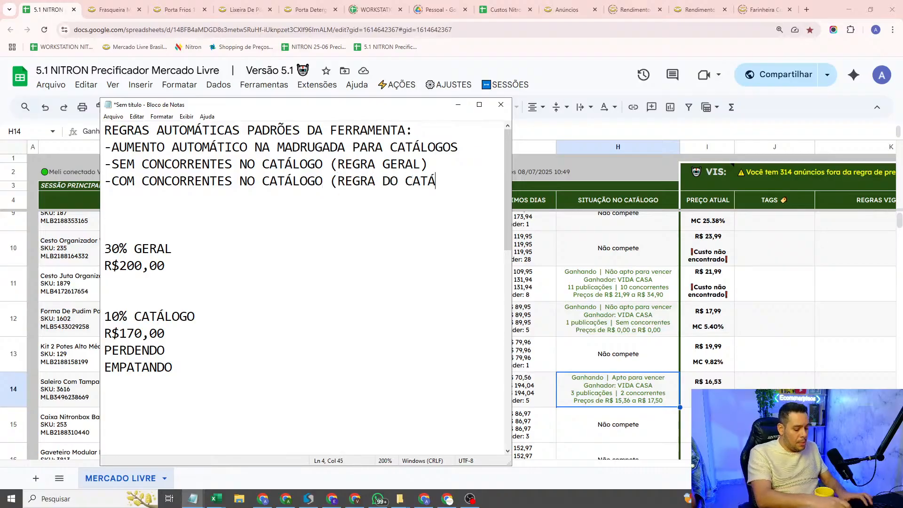
type("O)")
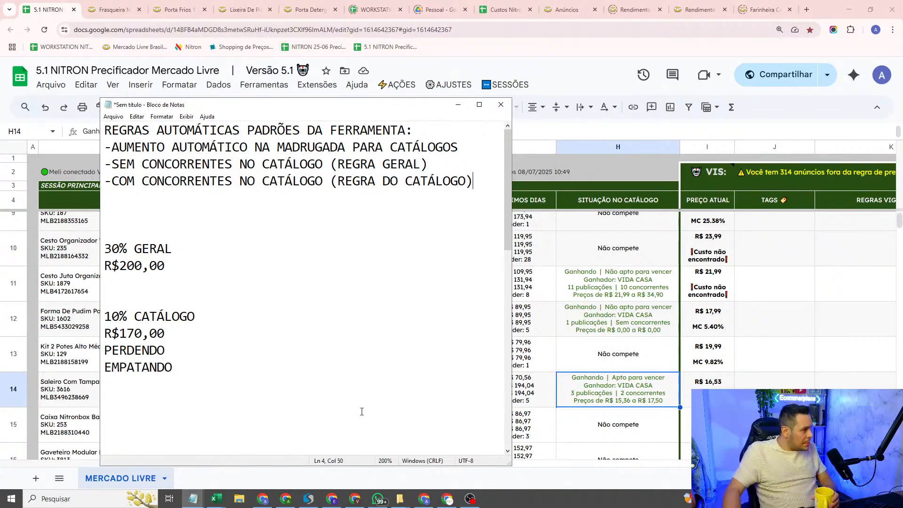
Step: Highlight the 30% GERAL and 10% CATÁLOGO margin examples in the note
left_click_drag(300, 429, 105, 248)
left_click(298, 256)
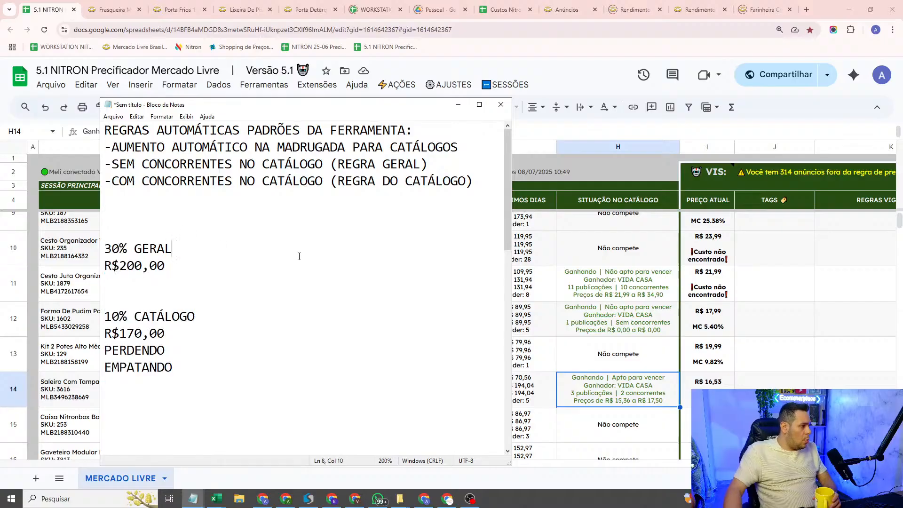
scroll(293, 178, "down", 8)
scroll(292, 183, "up", 8)
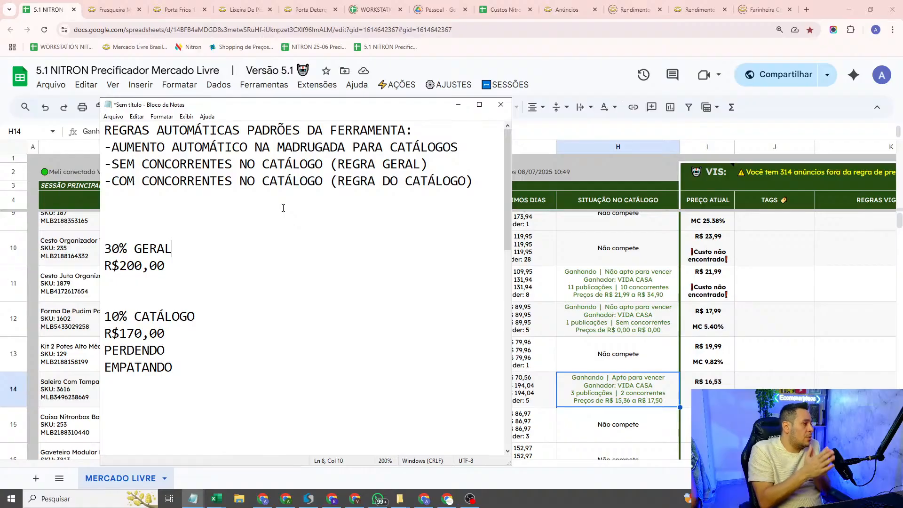
Step: Add the line "PILOTO AUTOMÁTICO ATIVO" to the note, above the 30% GERAL example
left_click(284, 208)
type("PILO")
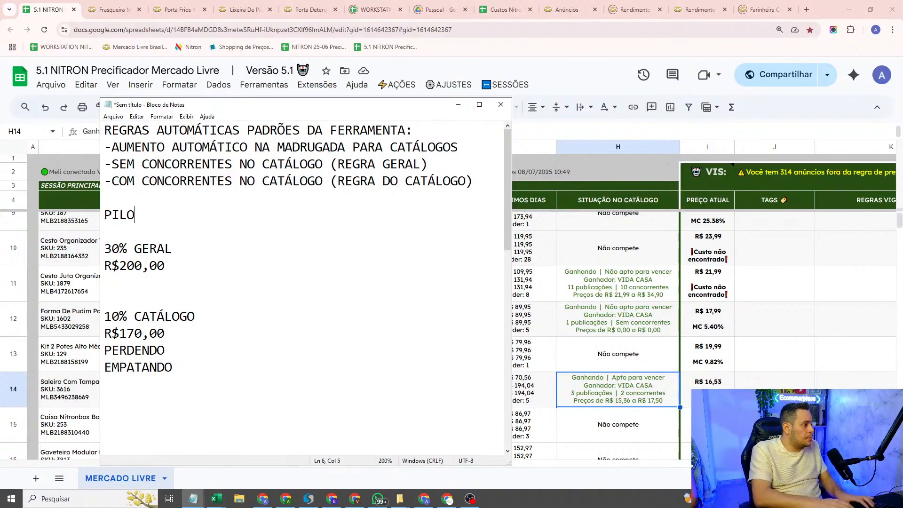
type("TO AUTOMÁTICO")
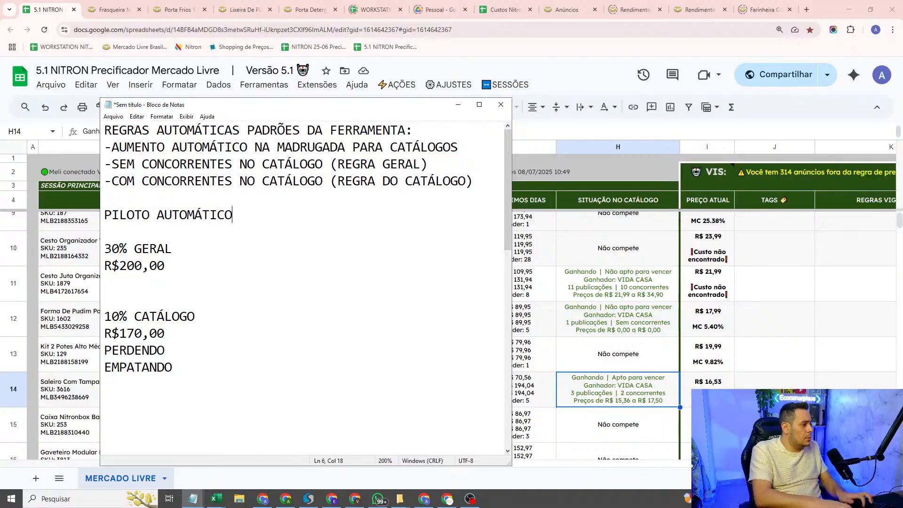
type(" ATIVO")
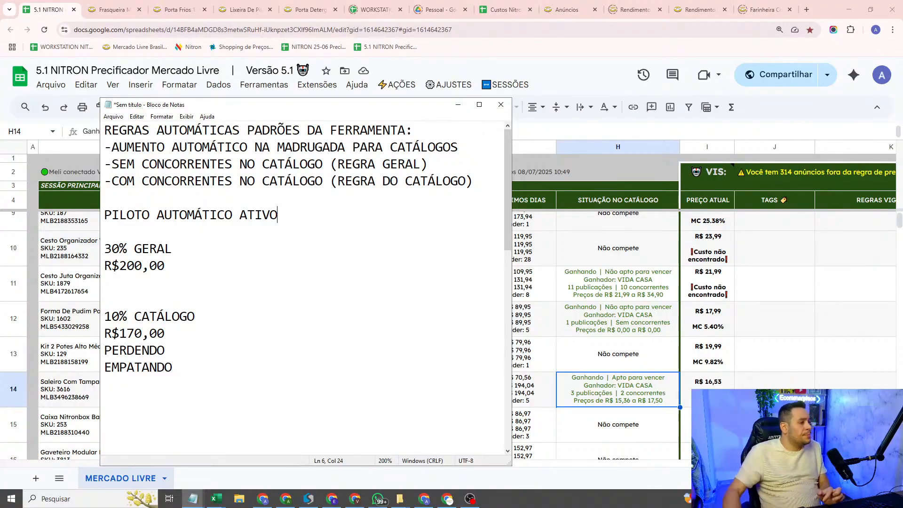
Step: Switch to the pricing spreadsheet and view the options for automatically sending prices to Mercado Livre, without choosing any
left_click(624, 234)
left_click(388, 86)
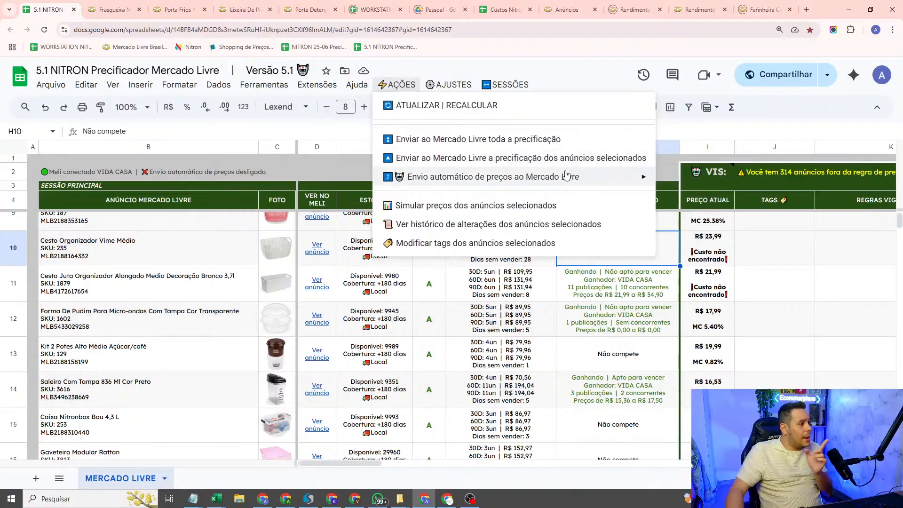
mouse_move(565, 177)
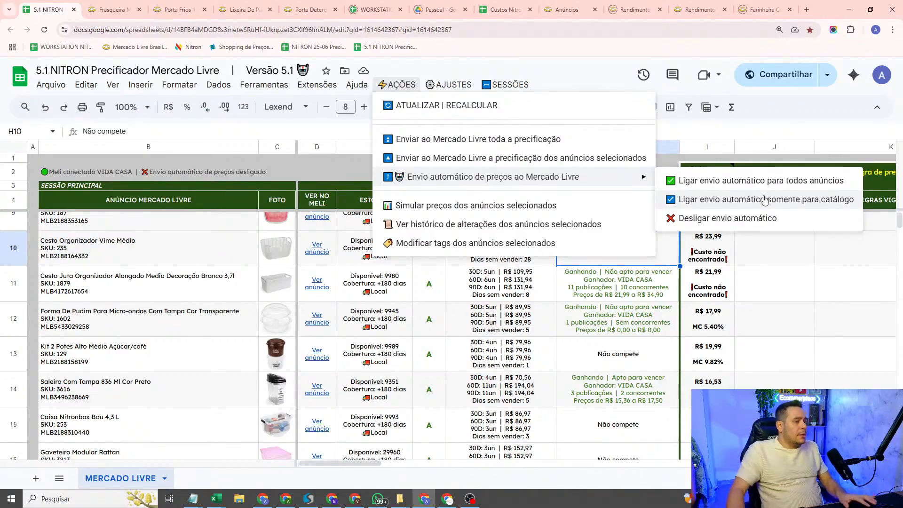
left_click(389, 300)
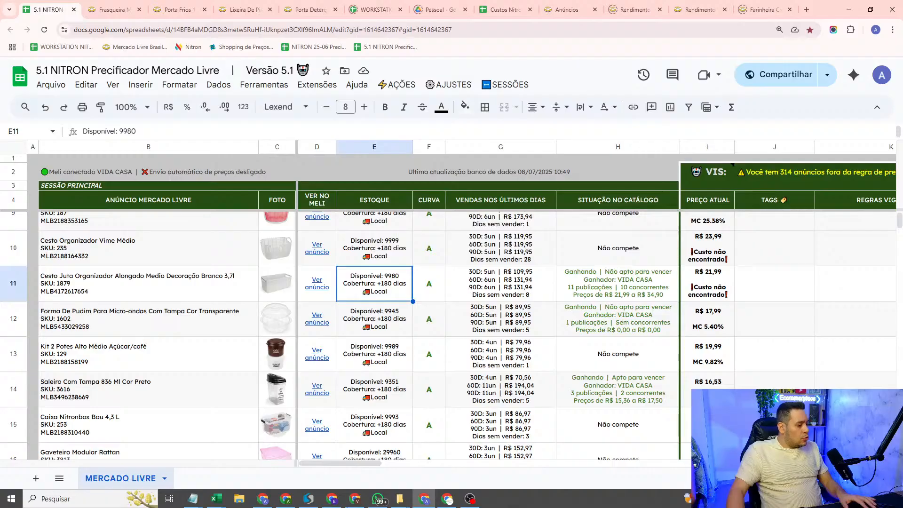
Step: Switch back to the Notepad note and highlight the heading and three lines of the tool's standard automatic rules
mouse_move(197, 498)
left_click(346, 454)
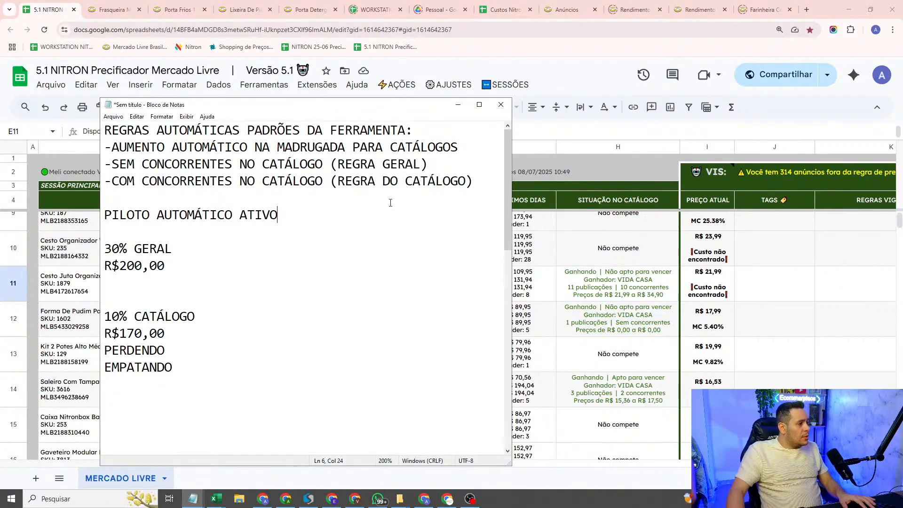
left_click_drag(479, 190, 2, 133)
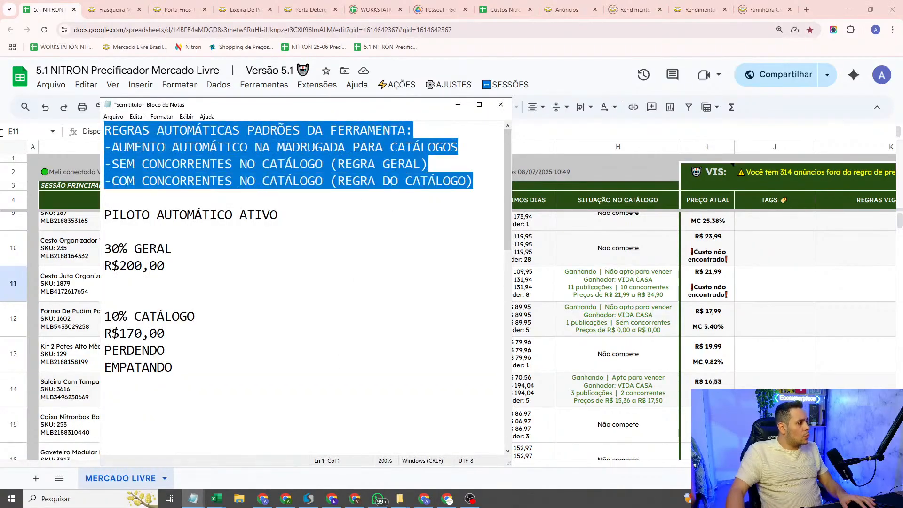
left_click_drag(476, 182, 92, 128)
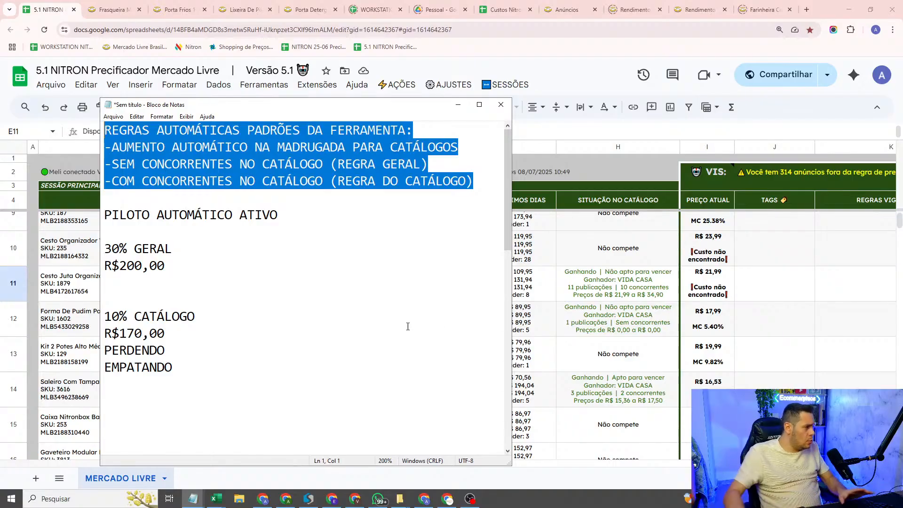
Step: Look through the curve, catalogue and custom rule notes and maximize the note window
scroll(383, 325, "down", 10)
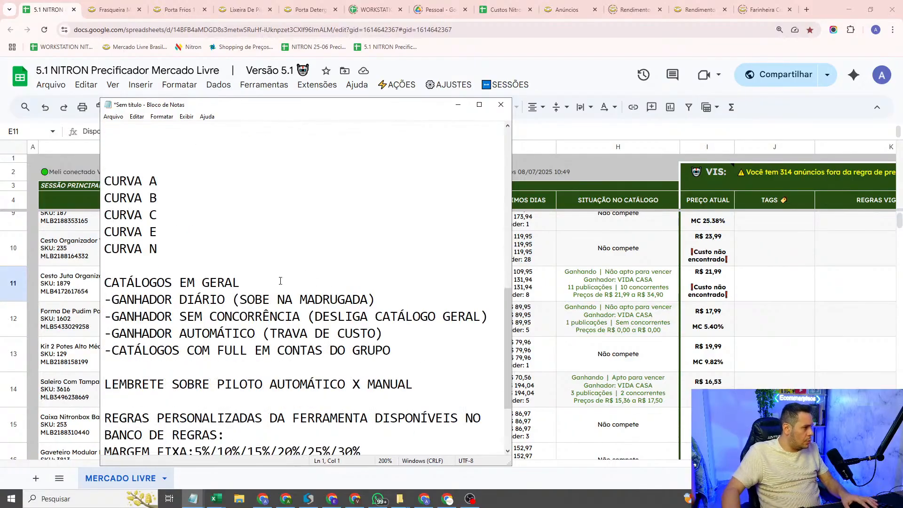
scroll(264, 278, "up", 8)
scroll(216, 260, "down", 10)
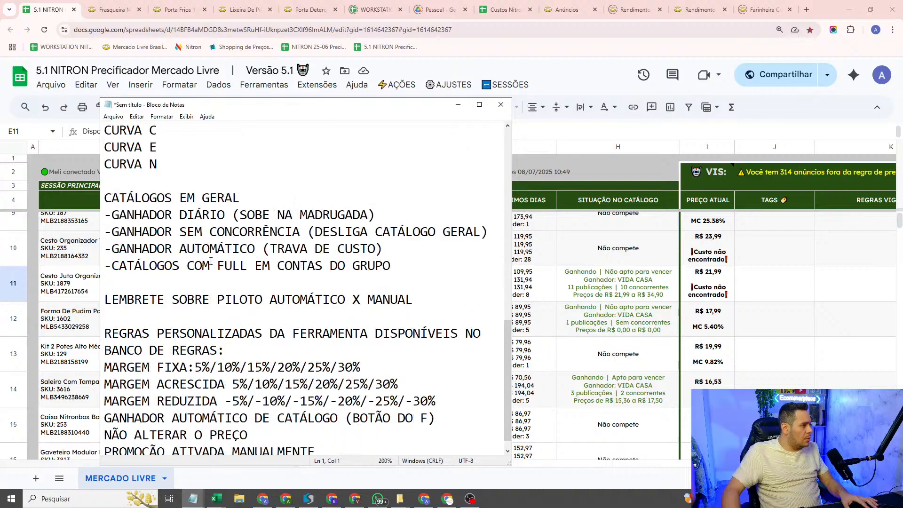
double_click(329, 108)
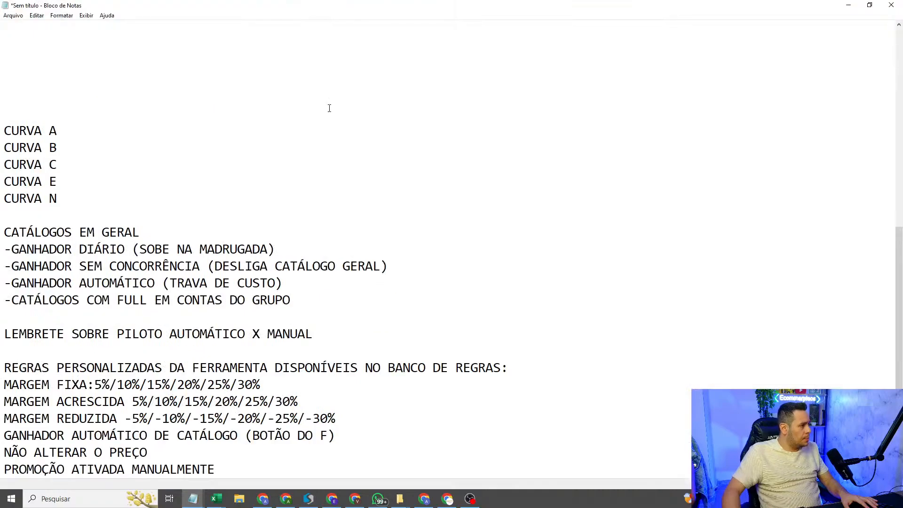
Step: Remove surplus blank lines between the EMPATANDO line and the CURVA A to N list
scroll(155, 140, "up", 3)
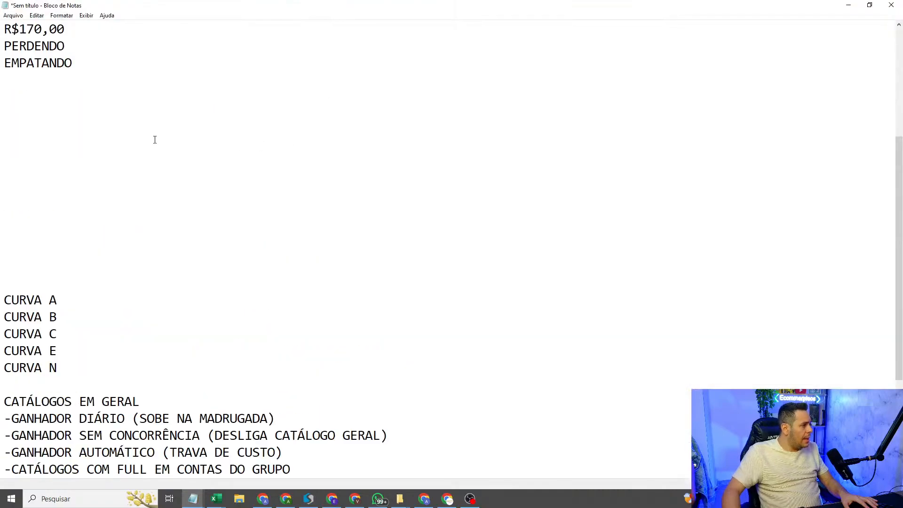
scroll(98, 205, "up", 2)
left_click(98, 206)
key("Down")
key("Delete")
key("Delete")
key("Delete")
key("Delete")
key("Delete")
key("Delete")
key("Delete")
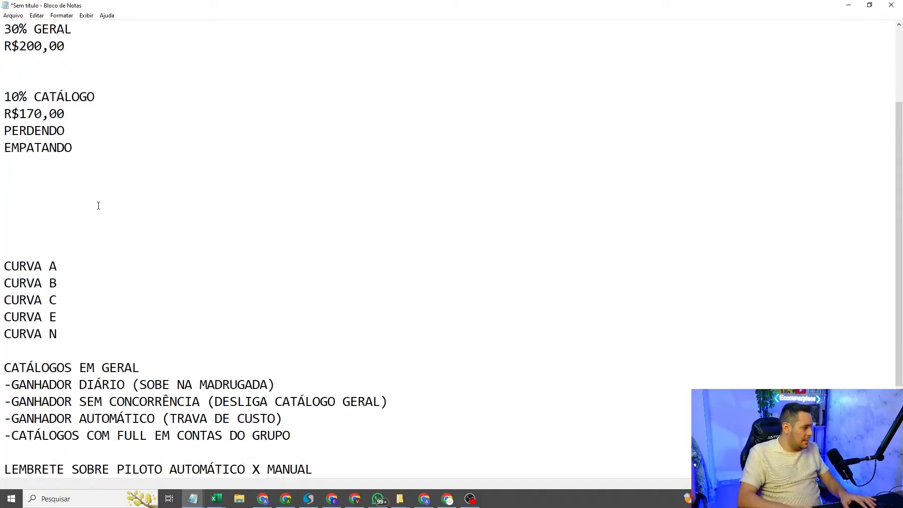
Step: Add the heading "BLOCO DE ANÚNCIOS ( TAG )" above the CURVA A to N list, followed by two new blank lines
scroll(98, 206, "down", 3)
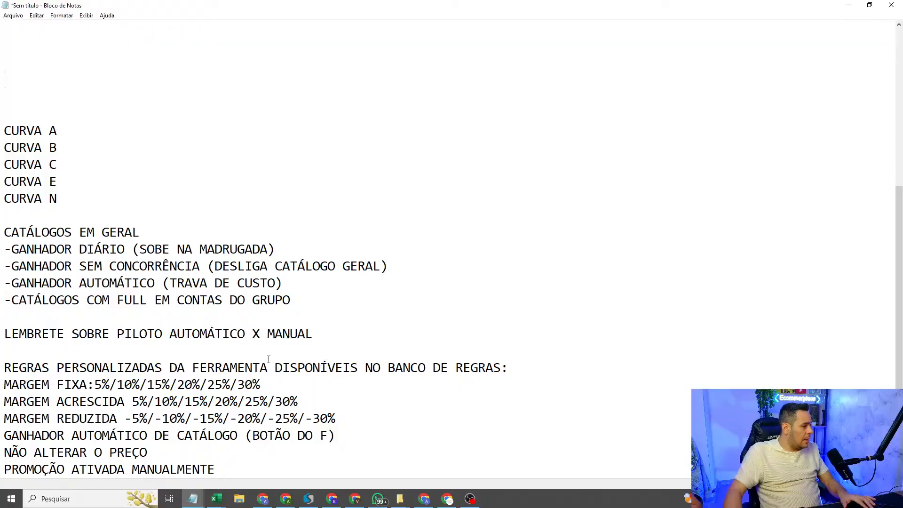
scroll(49, 166, "up", 2)
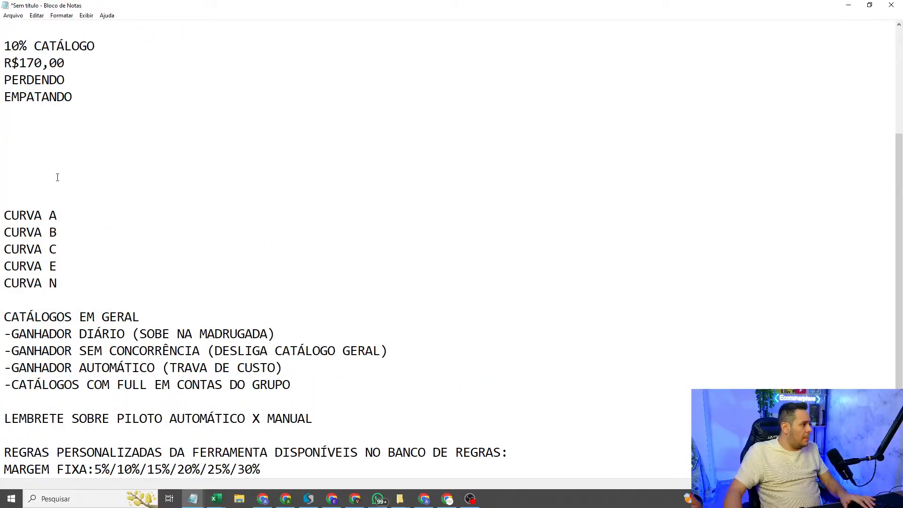
scroll(57, 176, "down", 2)
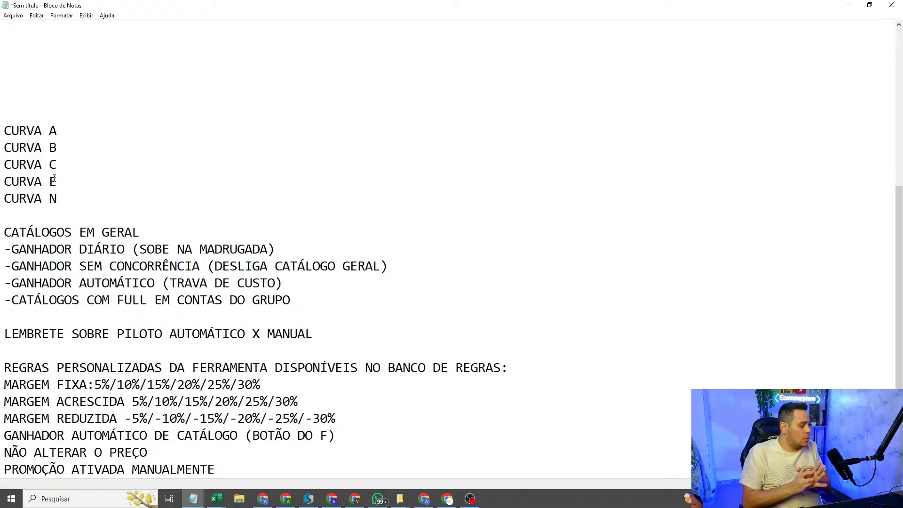
type("BLOCO DE AN[UN")
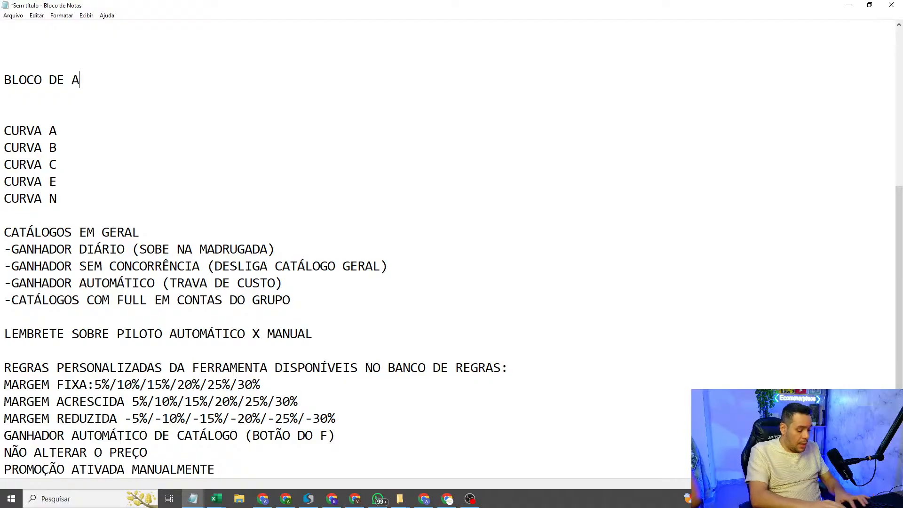
key("BackSpace")
key("BackSpace")
key("BackSpace")
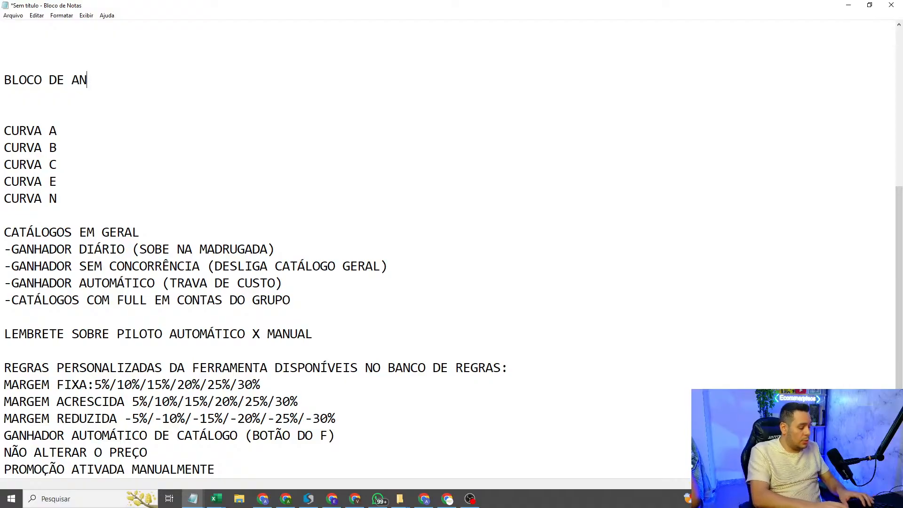
type("ÚNCIOS")
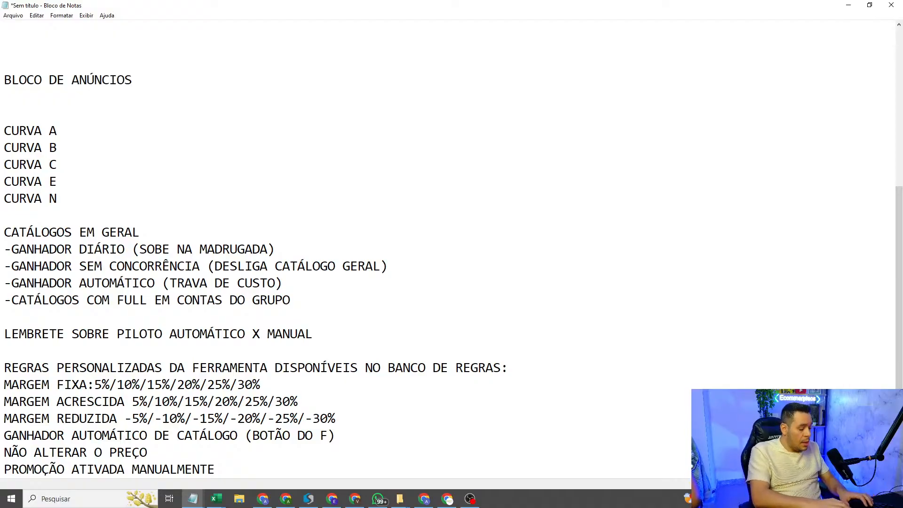
type(" ( TAG )")
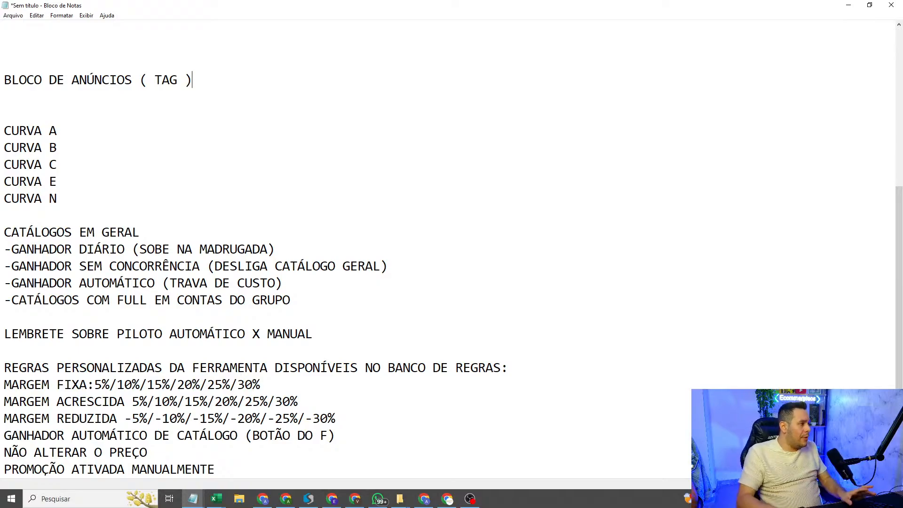
key("Return")
key("Return")
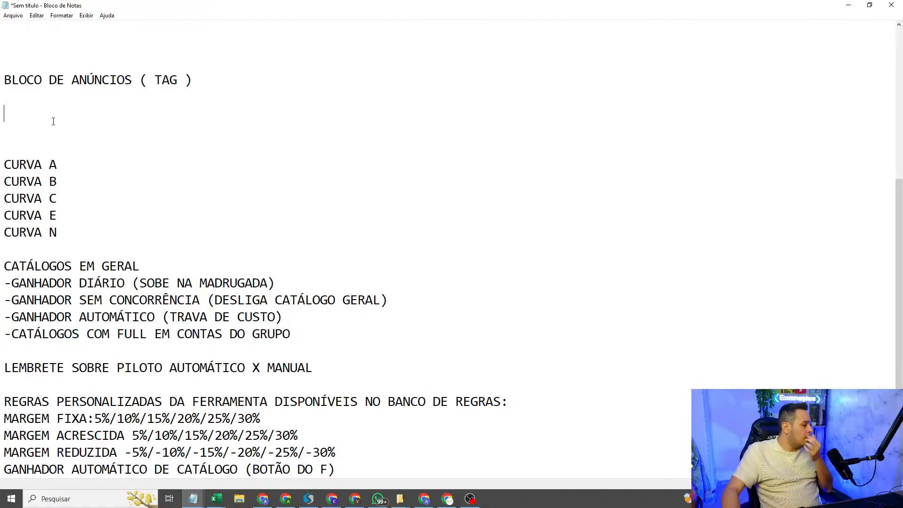
Step: Highlight the custom rules listed for the rule bank, then return to the BLOCO DE ANÚNCIOS ( TAG ) heading
scroll(93, 243, "down", 1)
left_click_drag(216, 465, 2, 350)
left_click(419, 172)
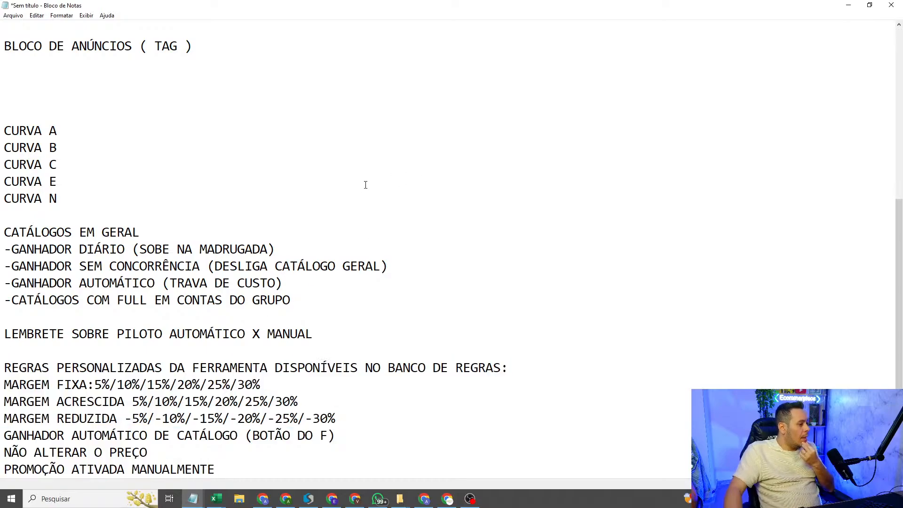
scroll(94, 127, "up", 3)
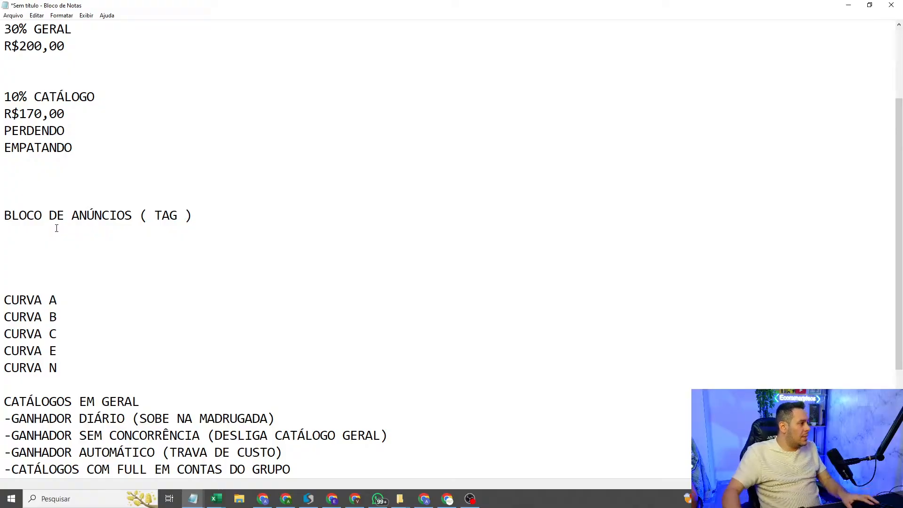
Step: Insert extra blank lines below the BLOCO DE ANÚNCIOS ( TAG ) heading and add the line "IMPORTAÇÃO" under it
scroll(57, 229, "down", 2)
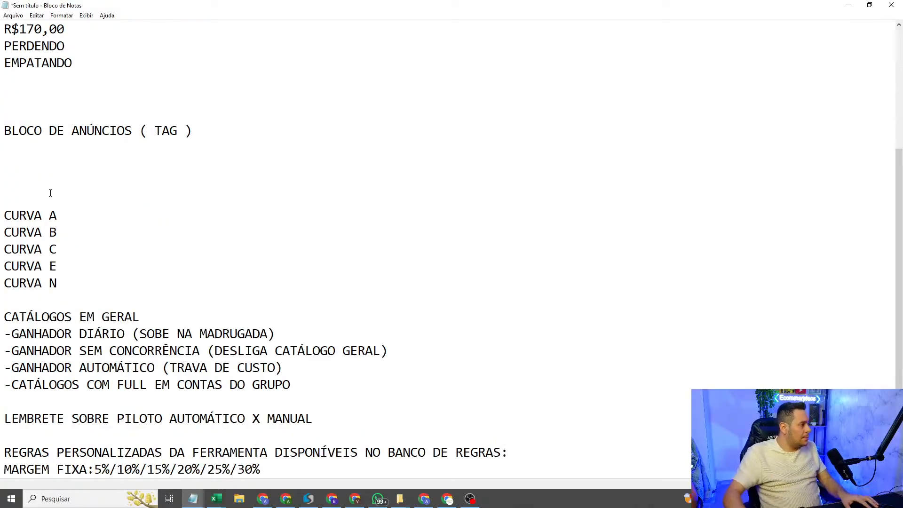
key("Return")
key("Return")
key("Return")
key("Return")
key("Return")
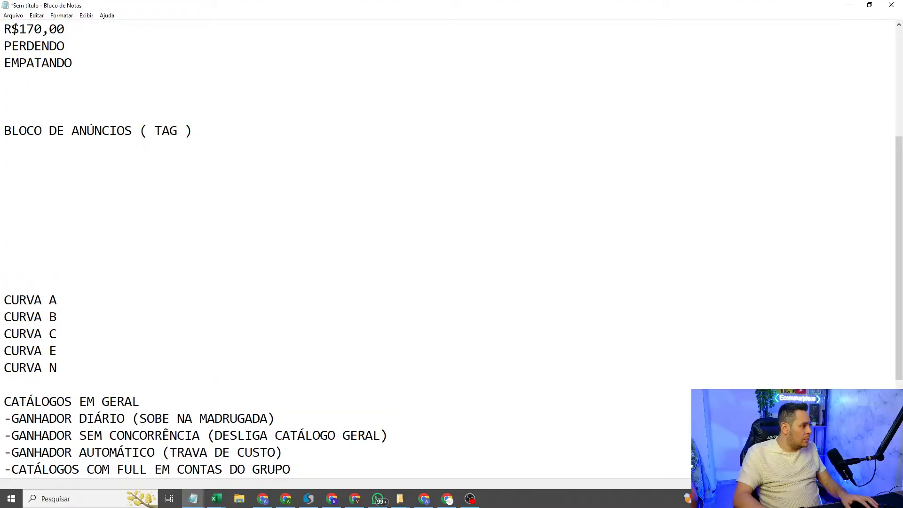
key("Up")
key("Up")
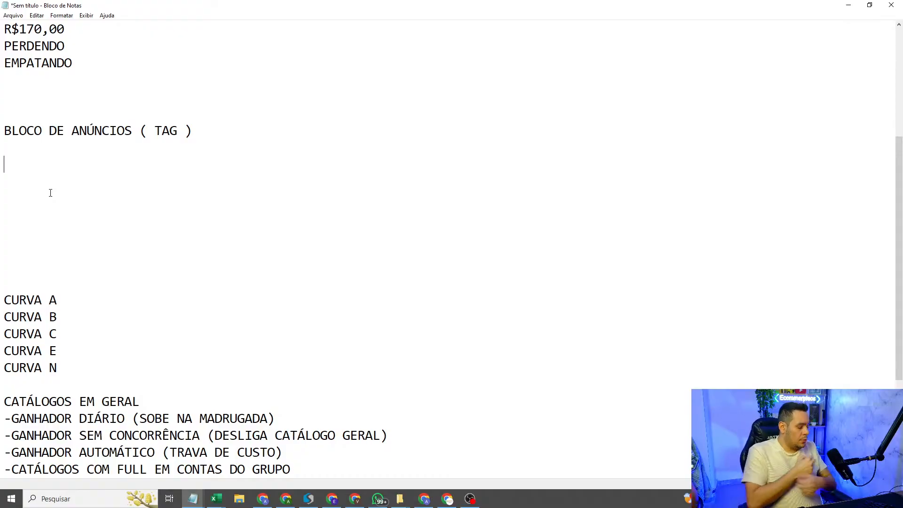
type("IMPORTAÇÃO")
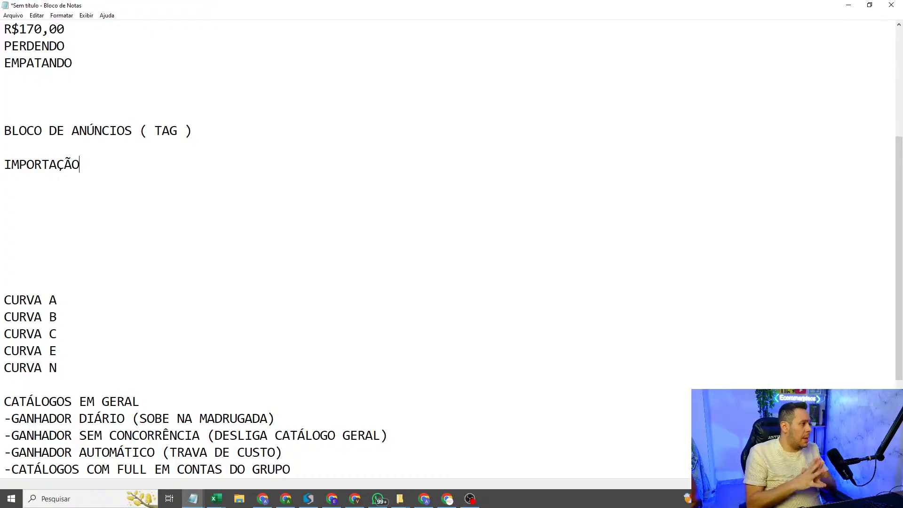
left_click(30, 190)
left_click_drag(83, 164, 7, 170)
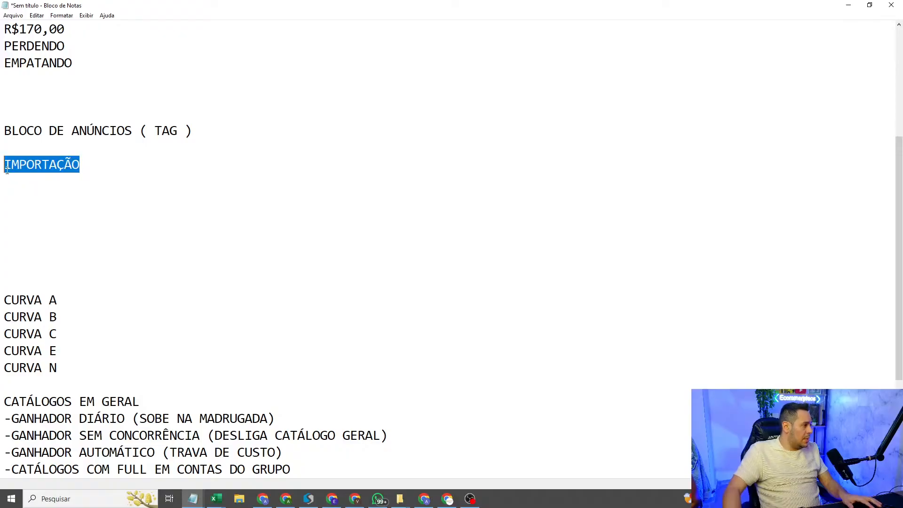
left_click(82, 165)
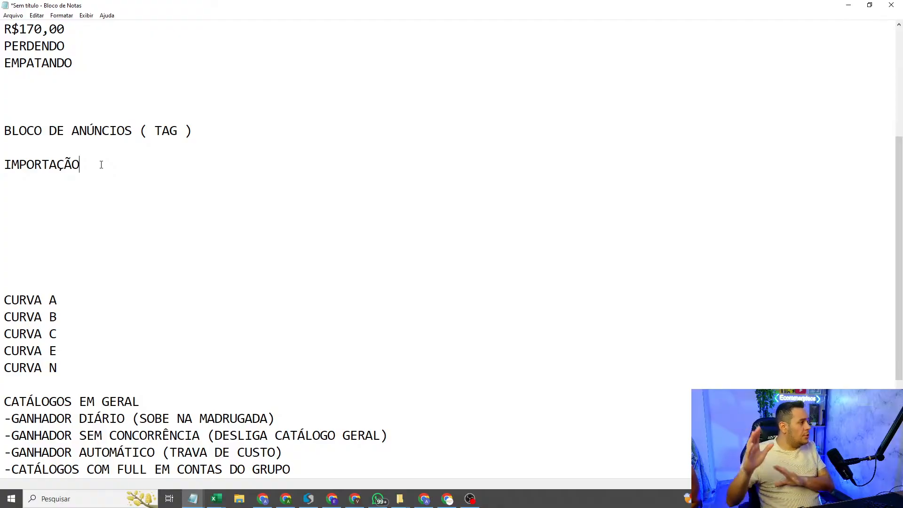
Step: Switch to the NITRON spreadsheet, open the basic pricing settings and set the margin type to Margem por Curva ABCEN
left_click(425, 499)
left_click(436, 83)
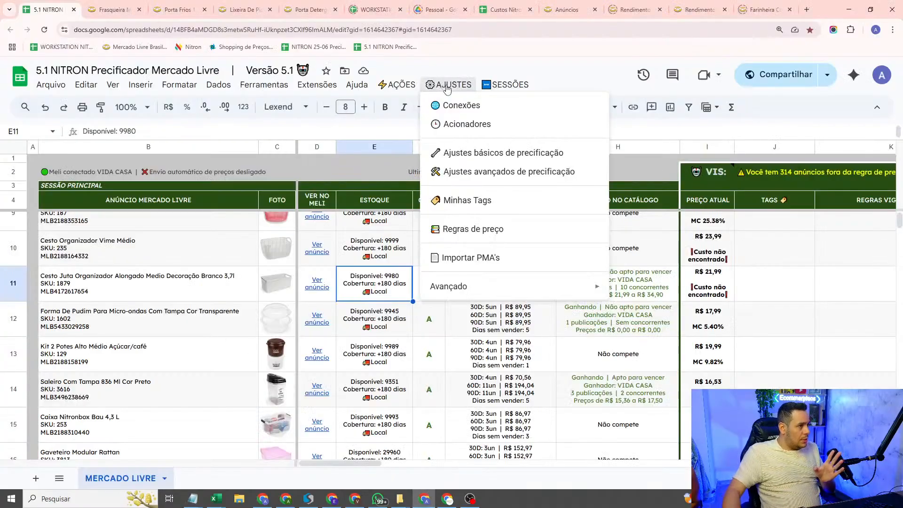
left_click(477, 157)
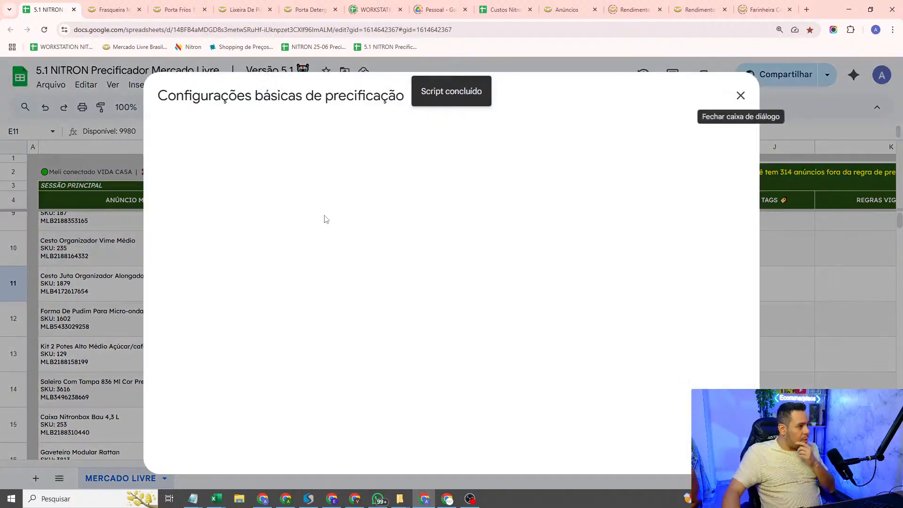
left_click(486, 191)
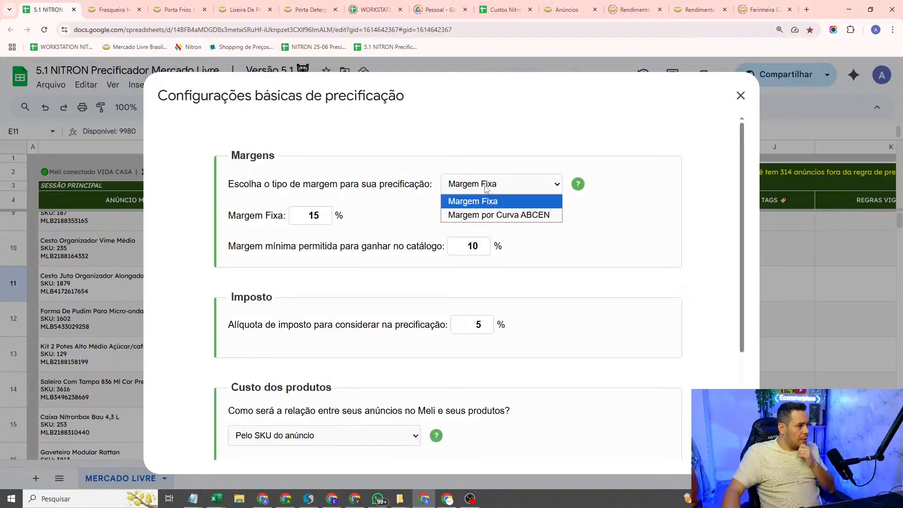
left_click(492, 213)
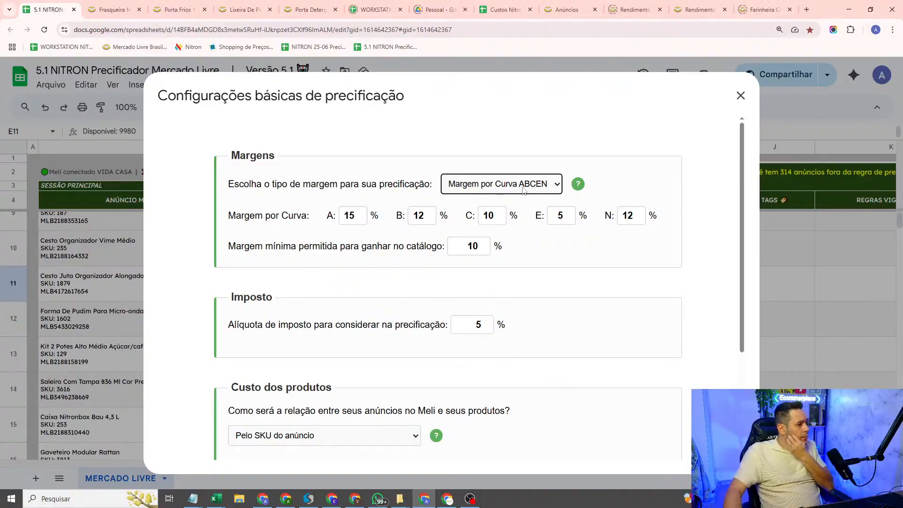
Step: Try a margin of 20% for curve A, undo it and set the margin back to 15%
left_click(359, 218)
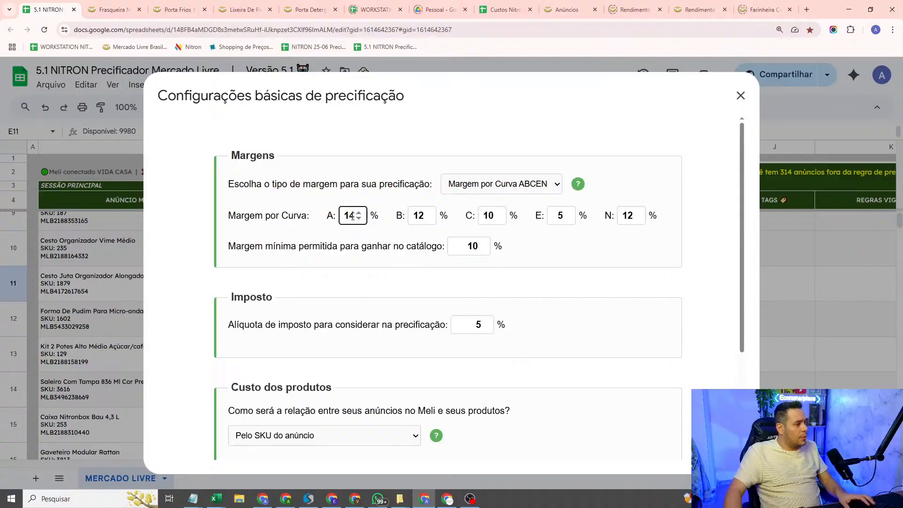
key("ctrl+a")
type("20")
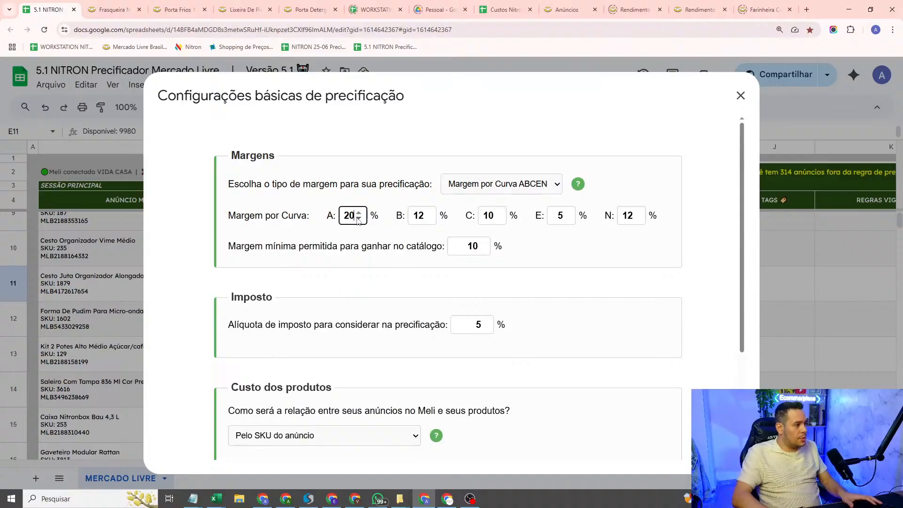
key("ctrl+z")
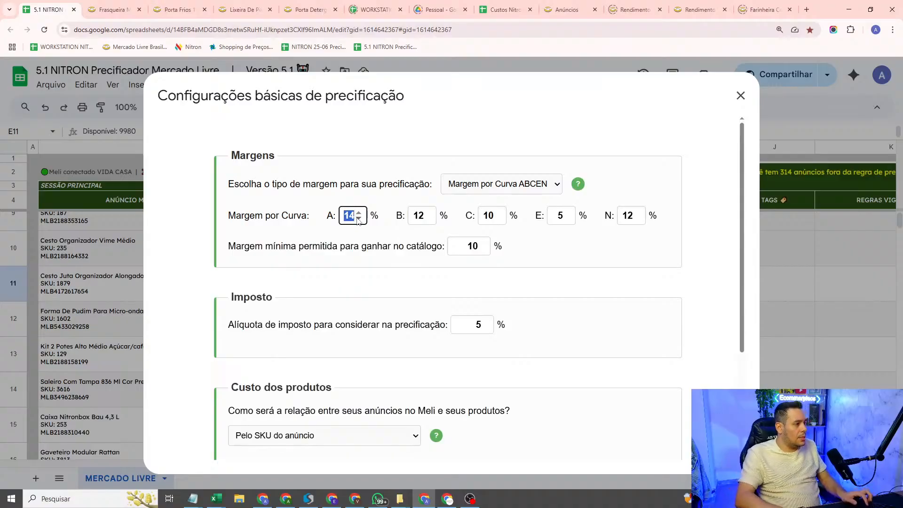
left_click(359, 212)
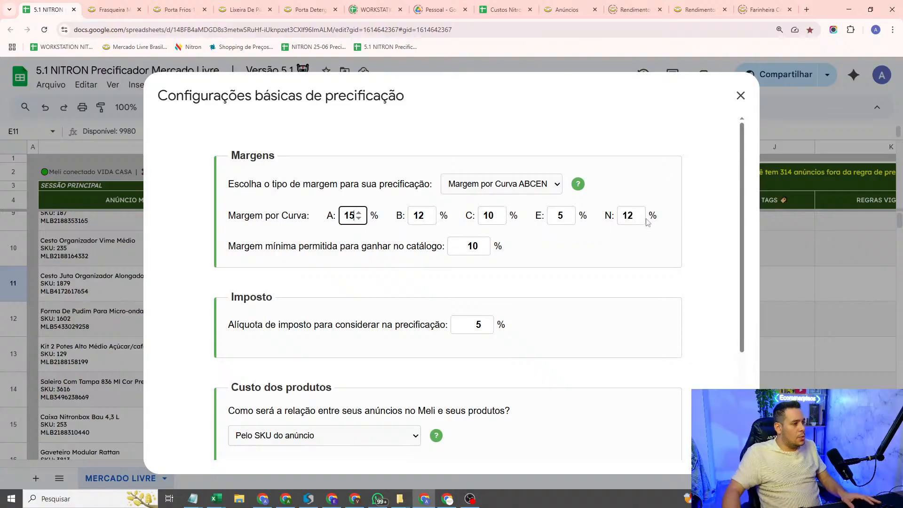
left_click(622, 265)
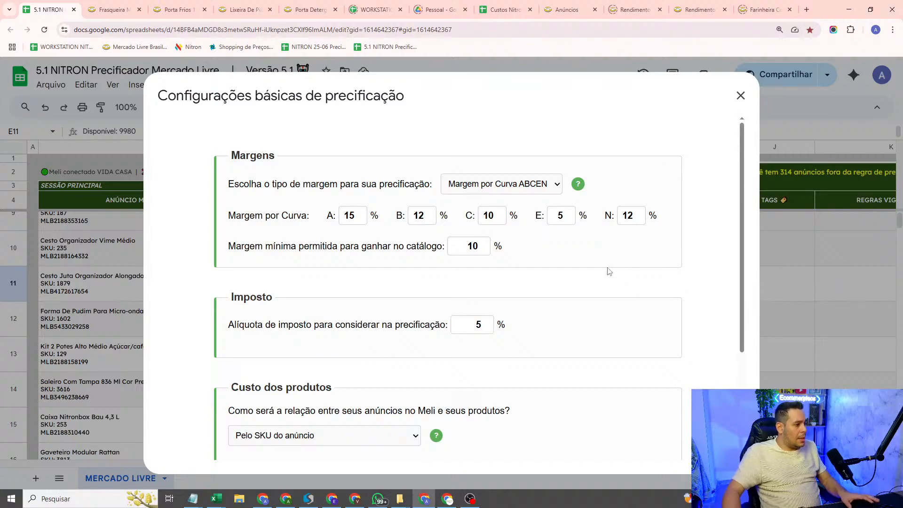
Step: Review the tax, product cost and operating cost settings, save the basic pricing configuration and dismiss the confirmation
scroll(610, 272, "down", 4)
scroll(573, 416, "up", 4)
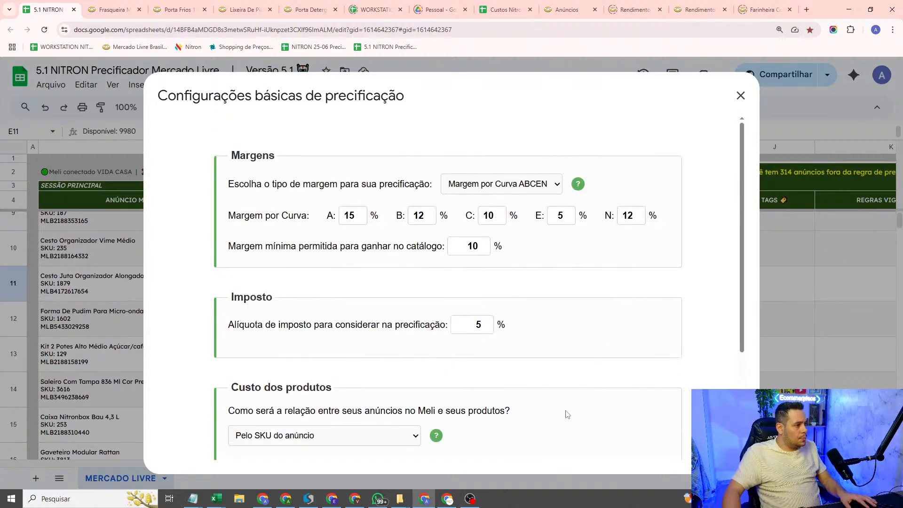
scroll(560, 243, "down", 4)
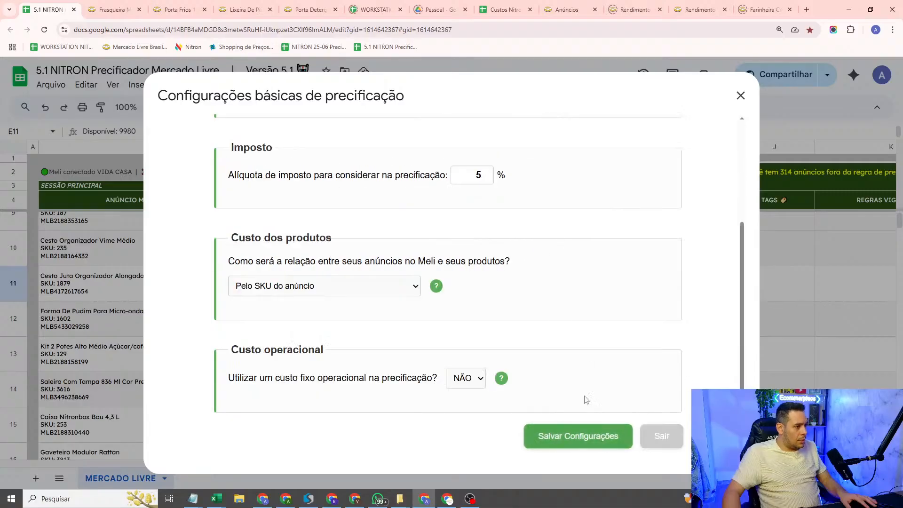
scroll(511, 268, "up", 2)
scroll(555, 309, "down", 2)
left_click(577, 433)
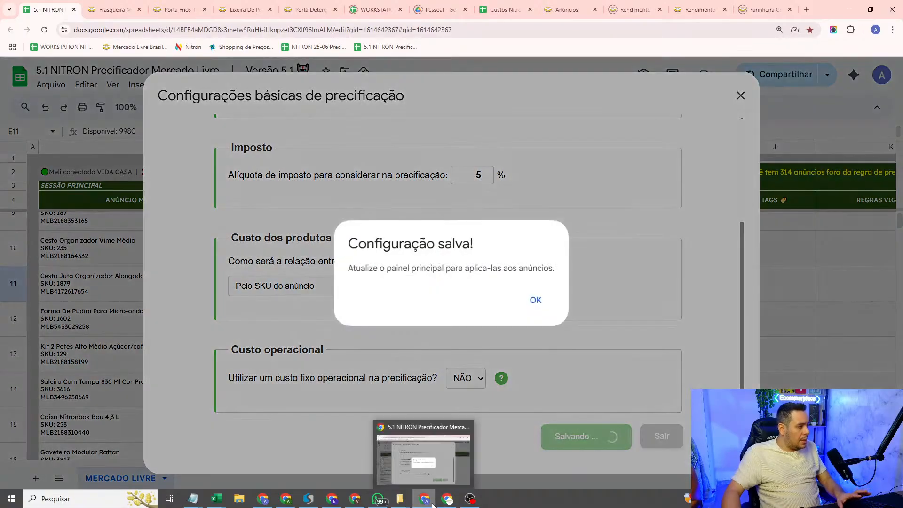
left_click(537, 300)
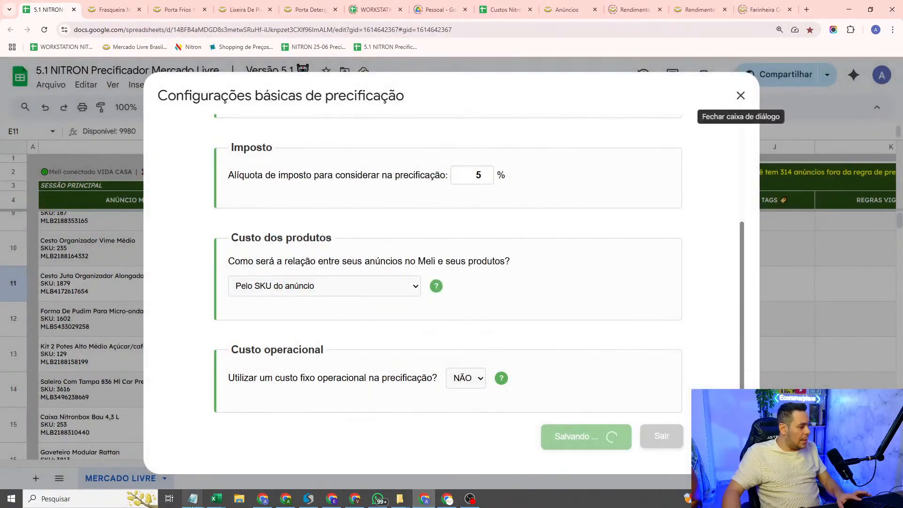
Step: Switch to Notepad and move the CURVA A to N list up under IMPORTAÇÃO, leaving one blank line between them
mouse_move(193, 500)
left_click(330, 471)
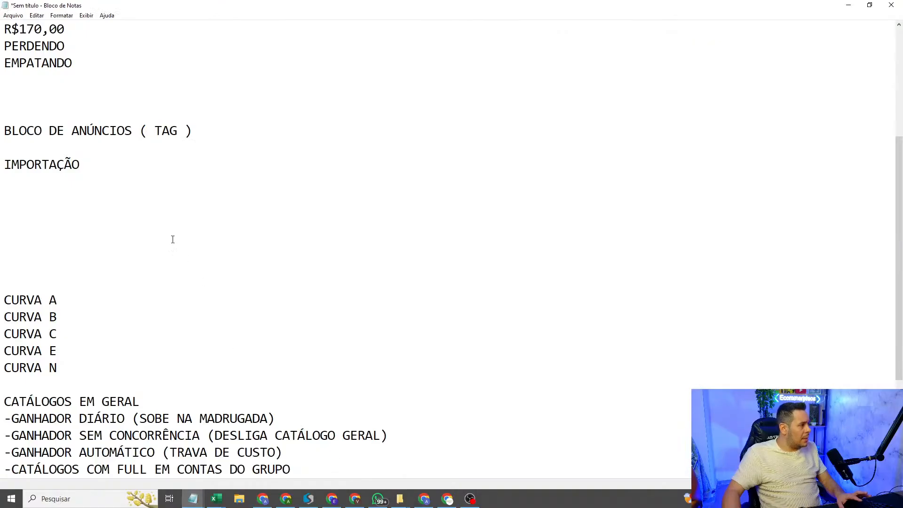
left_click_drag(80, 165, 1, 163)
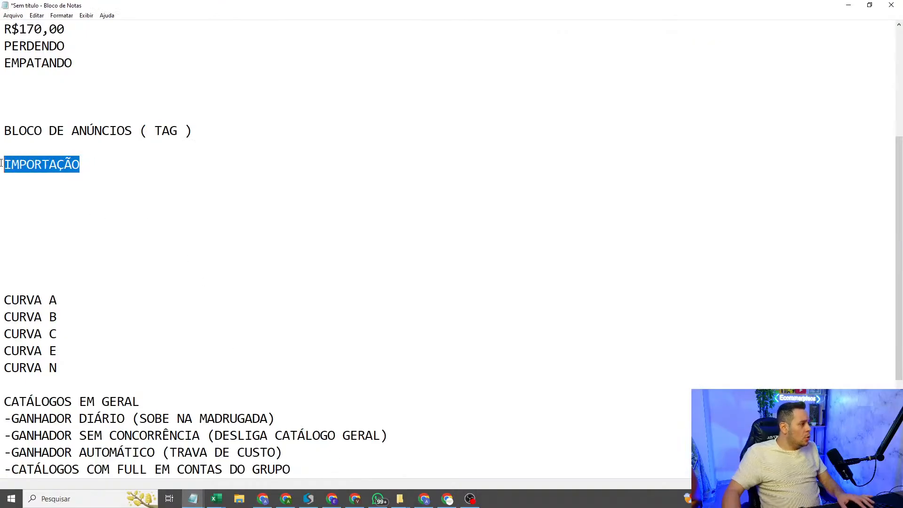
left_click(101, 170)
left_click_drag(74, 373, 2, 290)
key("Delete")
key("Delete")
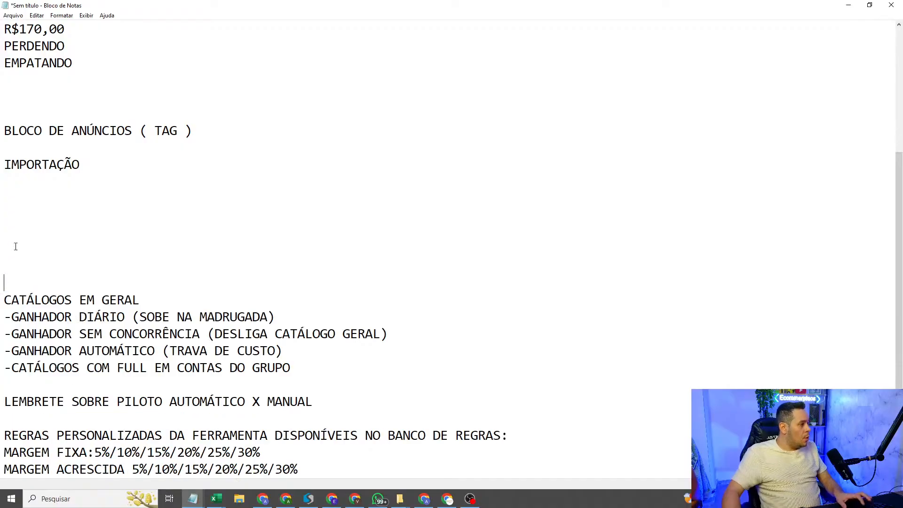
key("ctrl+z")
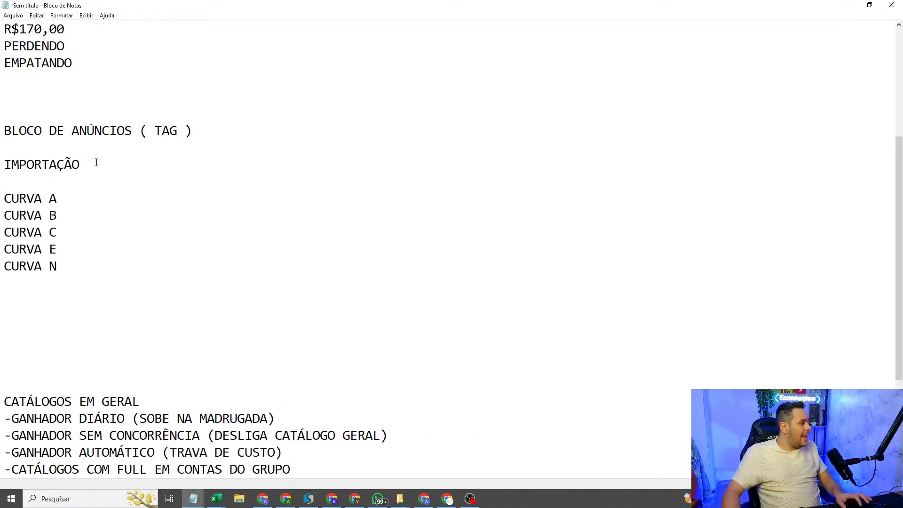
Step: Append "- 30%" to the CURVA A line and "- 25%" to the CURVA B line
type("- ")
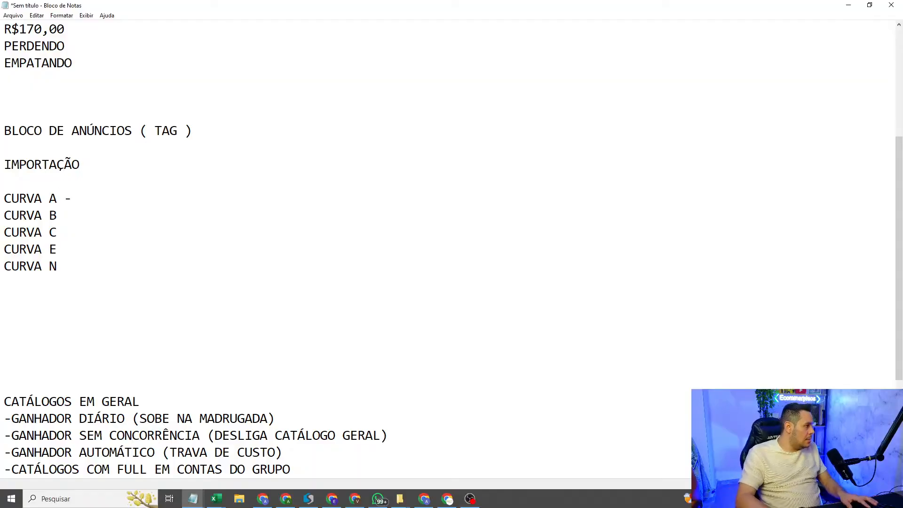
type("3")
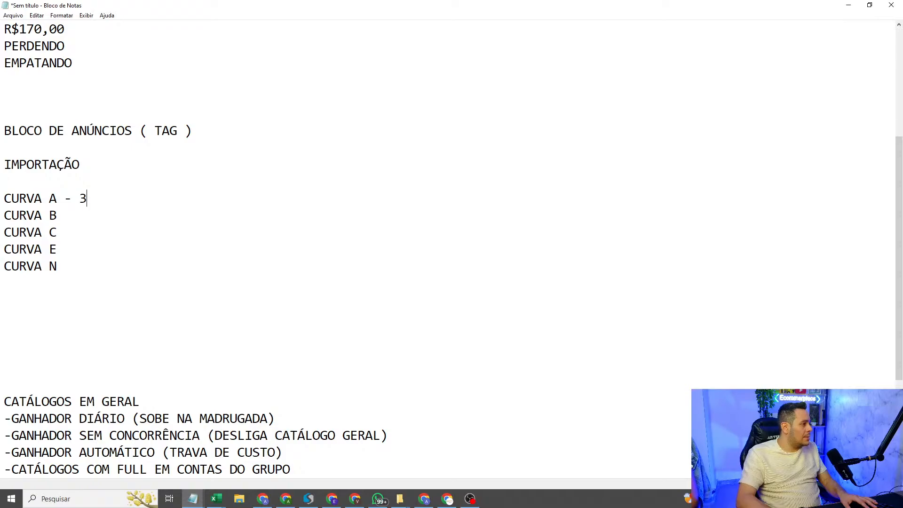
type("0%")
left_click(88, 215)
type("-")
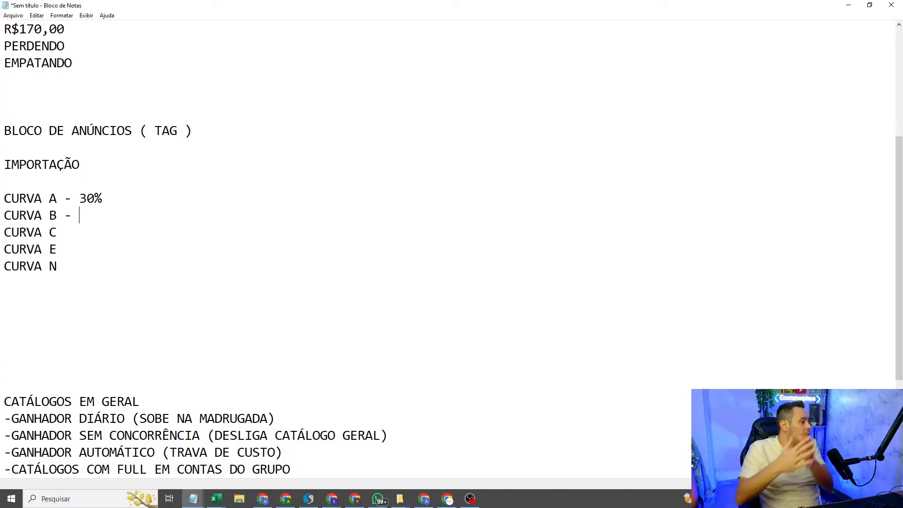
type("25")
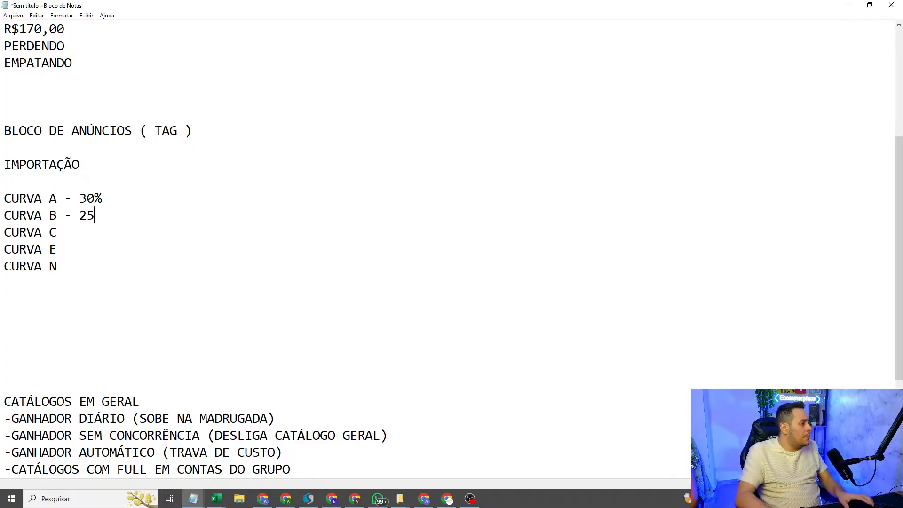
type("%")
Step: Complete the remaining curve margins with "- 20%" for CURVA C, "- 15%" for CURVA E and "- 25%" for CURVA N
key("Down")
type("- 20")
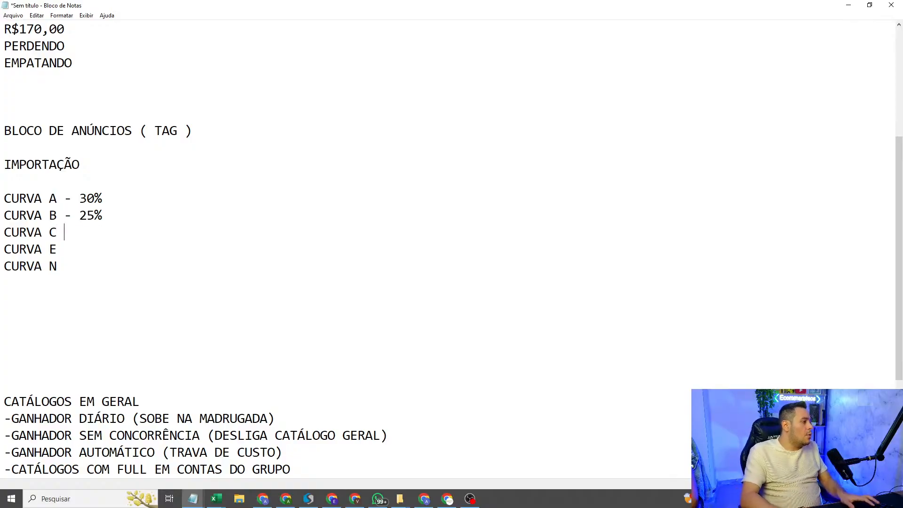
type("%")
key("Down")
type("- 15% CURVA")
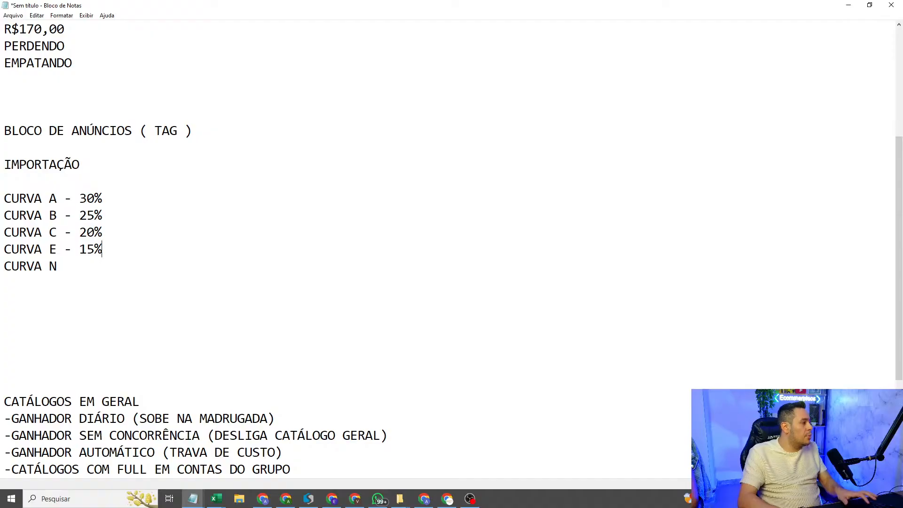
type(" N - ")
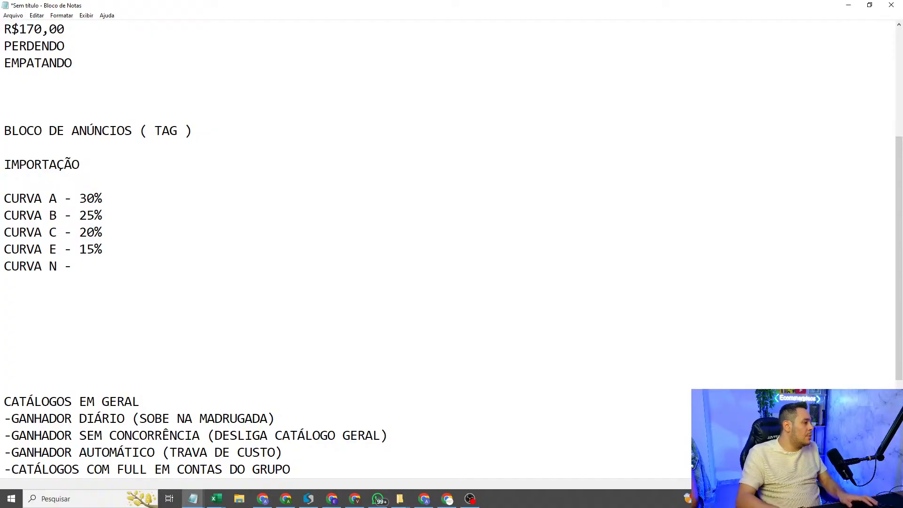
type("25%")
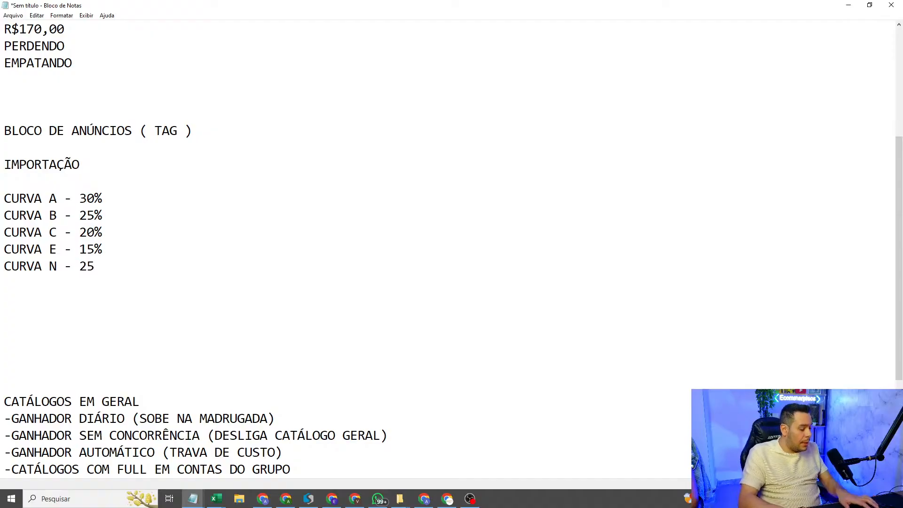
Step: Highlight the curve margins and the IMPORTAÇÃO line, look over the catalogue and custom rule notes, and return to the BLOCO DE ANÚNCIOS ( TAG ) heading
left_click_drag(110, 281, 2, 182)
left_click(113, 215)
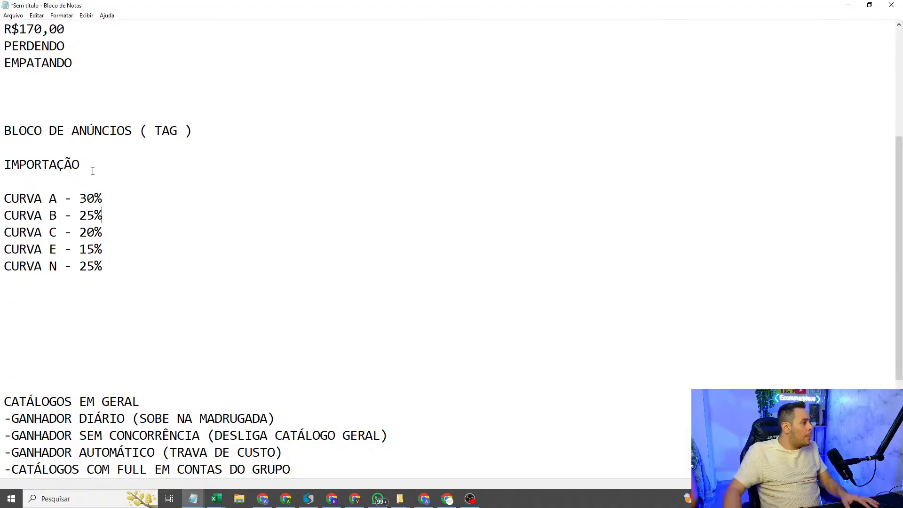
left_click_drag(84, 165, 1, 160)
left_click(91, 165)
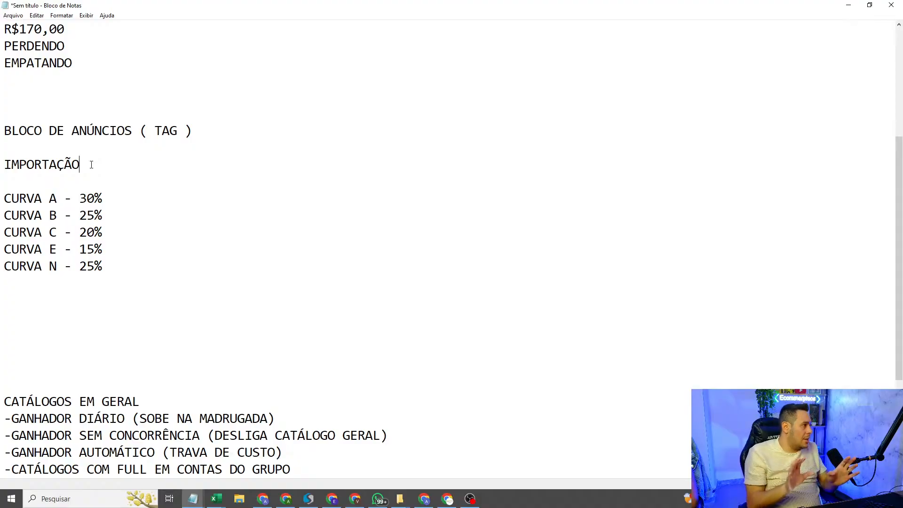
scroll(157, 187, "down", 3)
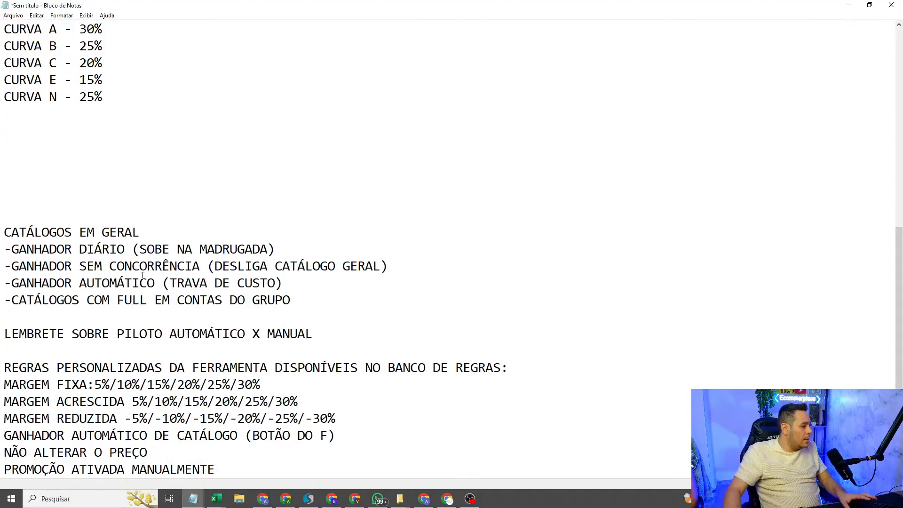
scroll(144, 268, "up", 7)
scroll(144, 268, "down", 5)
left_click_drag(127, 286, 171, 226)
key("ctrl+c")
scroll(132, 151, "up", 2)
left_click(143, 162)
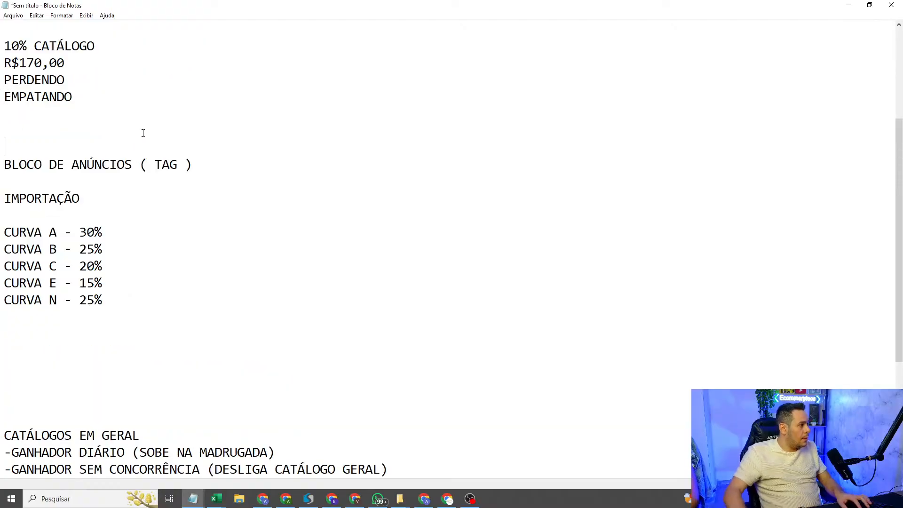
Step: Paste a copy of the CURVA A to N margin list above the BLOCO DE ANÚNCIOS ( TAG ) heading, with blank lines between
key("Return")
key("Return")
key("Up")
key("Up")
key("Up")
key("ctrl+v")
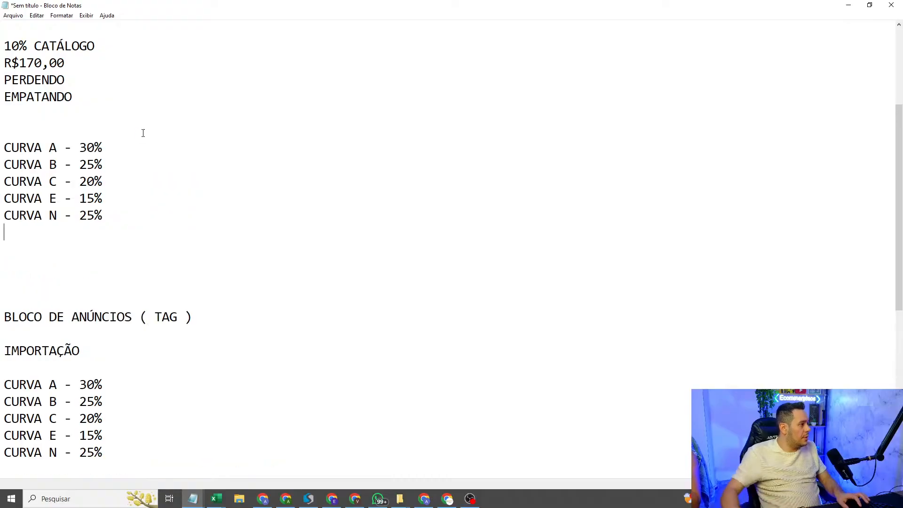
Step: In the copied list, set the margins to 15% for CURVA A, 12% for CURVA B and 10% for CURVA C
left_click_drag(81, 147, 93, 150)
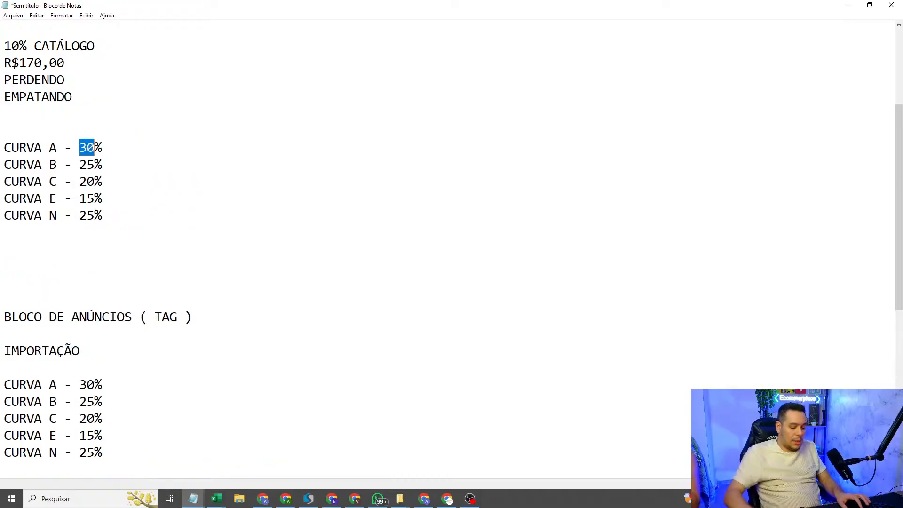
type("15")
key("Down")
key("BackSpace")
key("BackSpace")
type("12")
key("Down")
key("BackSpace")
key("BackSpace")
type("10")
Step: Set the copied list's remaining margins to 5% for CURVA E and 12% for CURVA N
key("Down")
key("BackSpace")
key("BackSpace")
type("5")
key("Down")
key("Left")
type("1")
key("Right")
key("Delete")
Step: Add the heading "REGRA GERAL" directly above the new CURVA A line
left_click(115, 136)
key("Return")
type("REGRA GERAL")
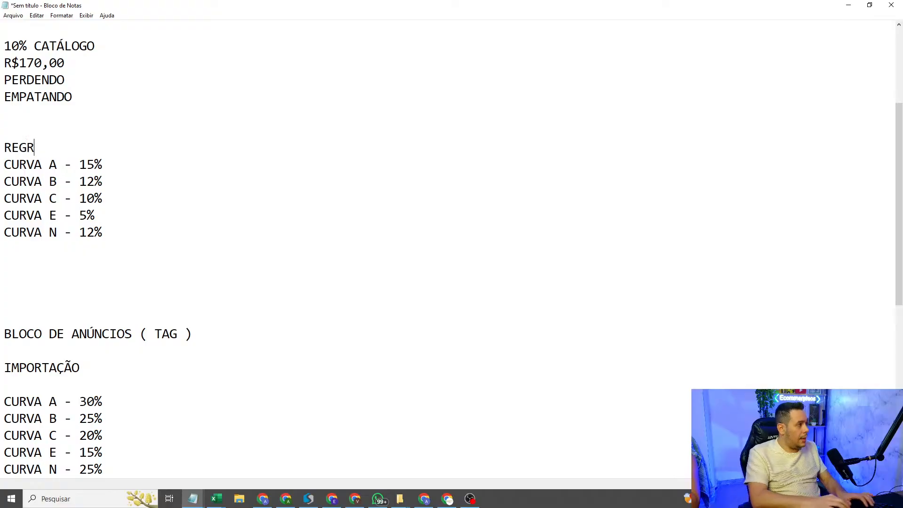
Step: Add the line "CATÁLOGO 10%" below the REGRA GERAL curves and remove the extra blank lines before BLOCO DE ANÚNCIOS ( TAG )
key("Down")
key("Down")
key("Down")
key("Down")
key("Down")
key("Down")
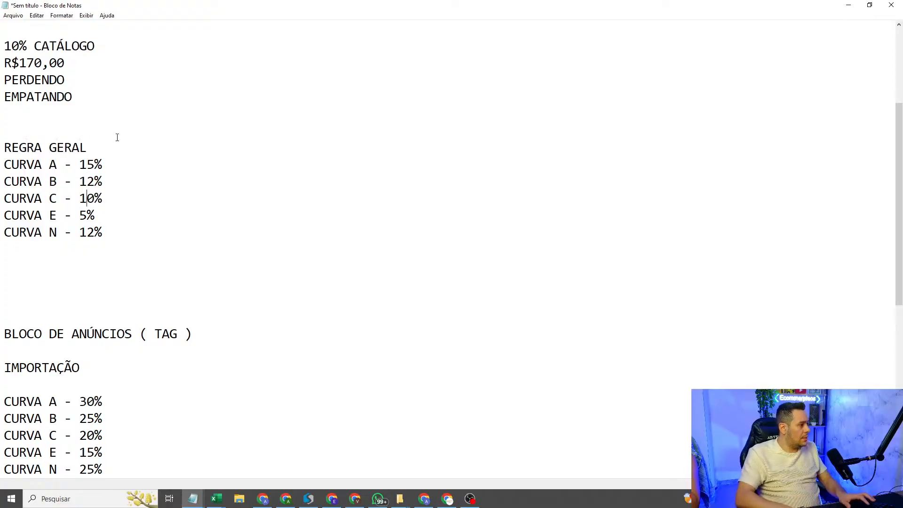
key("Return")
type("CATÁLOGO 10")
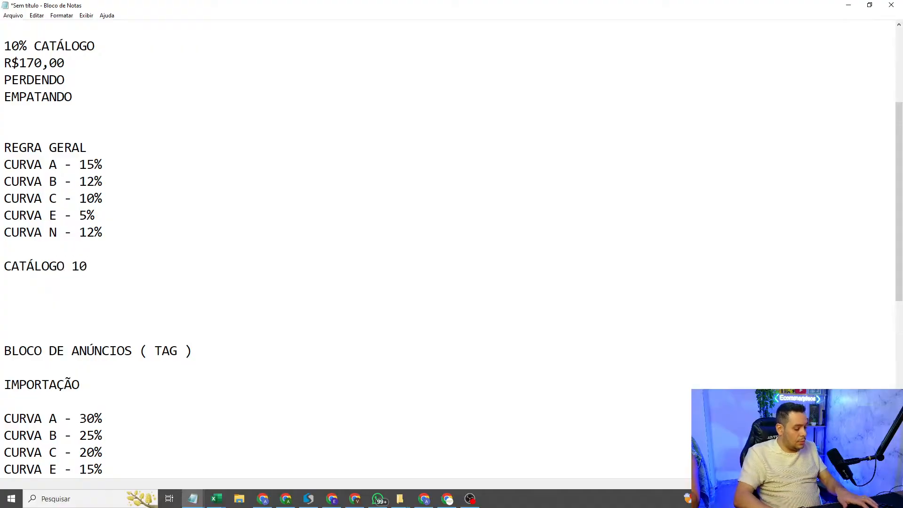
type("%")
key("Down")
key("Delete")
key("Delete")
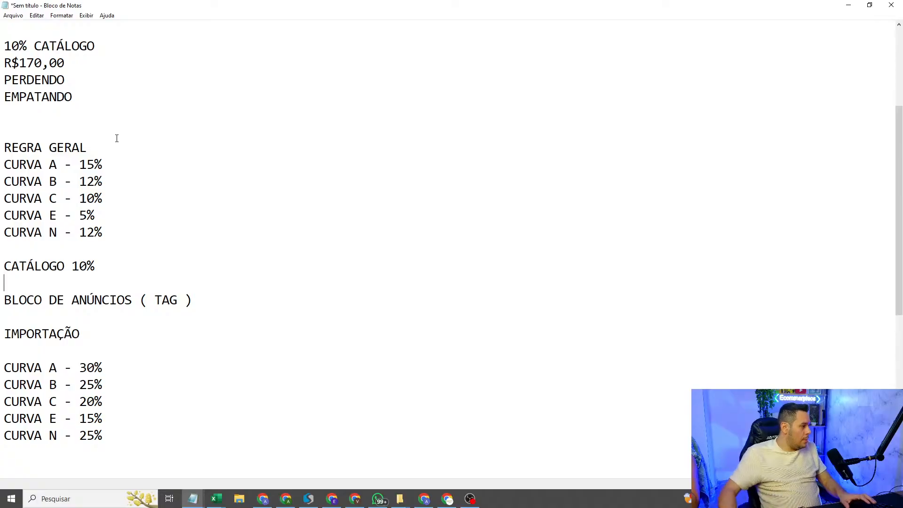
Step: Copy the CATÁLOGO 10% line and paste it below the IMPORTAÇÃO curve margins
scroll(111, 264, "down", 2)
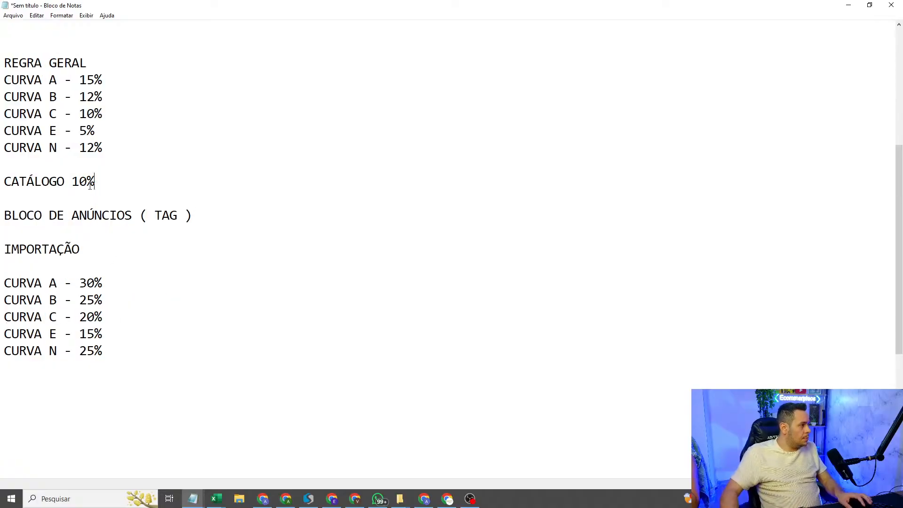
left_click_drag(94, 181, 3, 181)
key("ctrl+c")
left_click(58, 401)
key("ctrl+v")
Step: Close up the extra blank line above the pasted catalogue line and set its margin to 20%
left_click(62, 383)
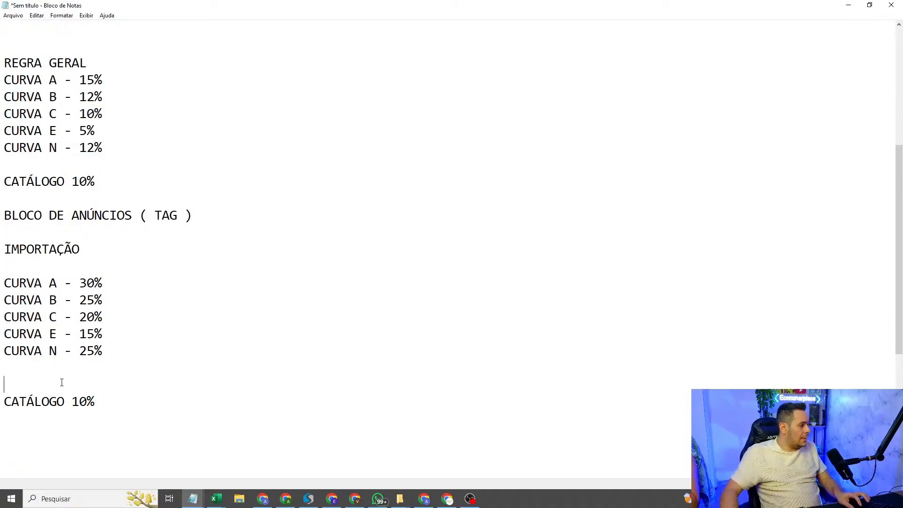
key("Delete")
key("Right")
key("Right")
key("Right")
key("Right")
key("Right")
key("BackSpace")
type("2")
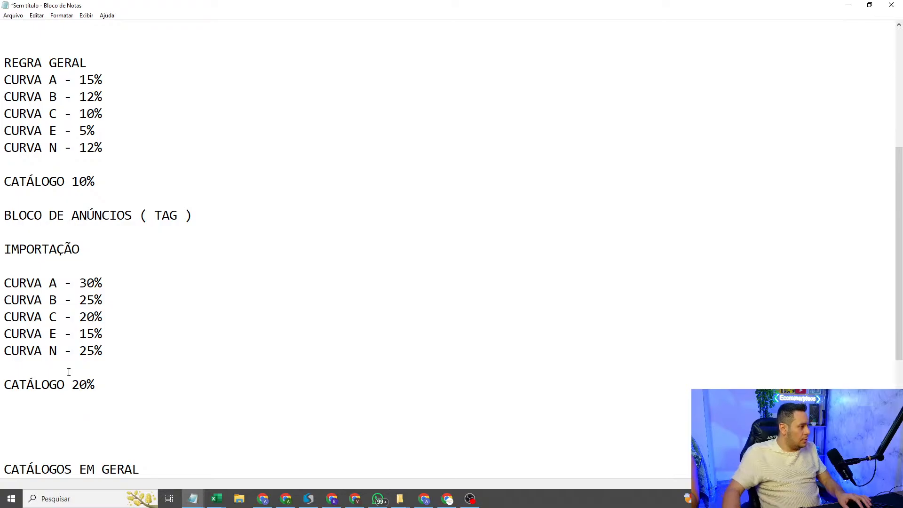
Step: Switch to the NITRON pricing spreadsheet in the browser and bring the listing selection checkboxes in column Q into view
left_click(424, 498)
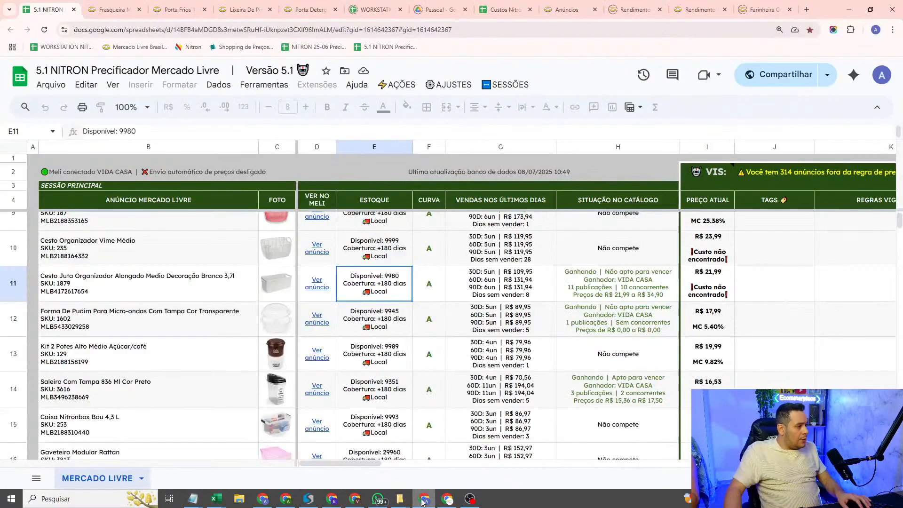
left_click(449, 84)
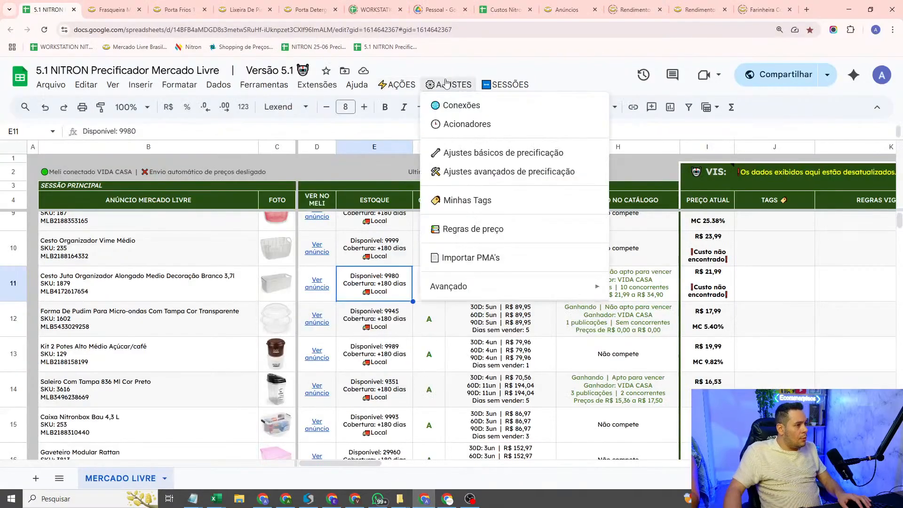
left_click(325, 254)
scroll(568, 264, "up", 4)
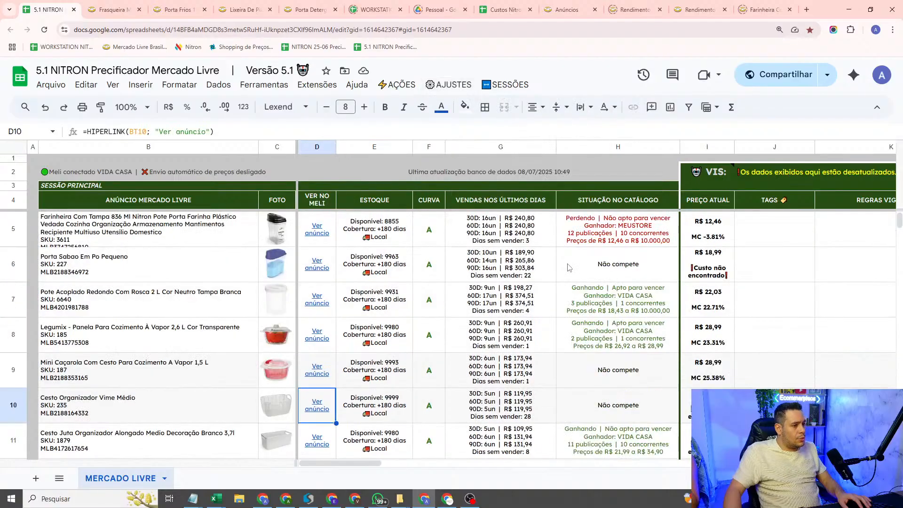
left_click_drag(310, 467, 396, 466)
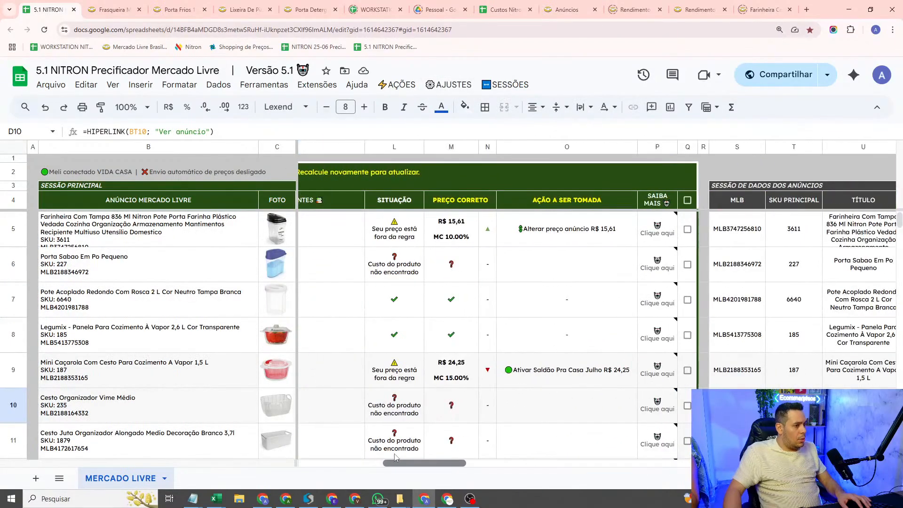
Step: Select the listings in rows 5, 6, 8, 10 and 11 individually
left_click(687, 229)
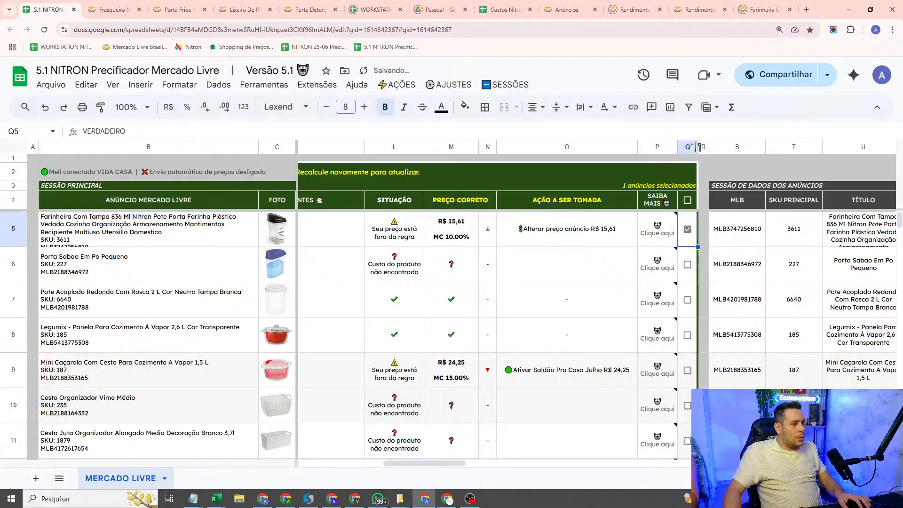
left_click(687, 265)
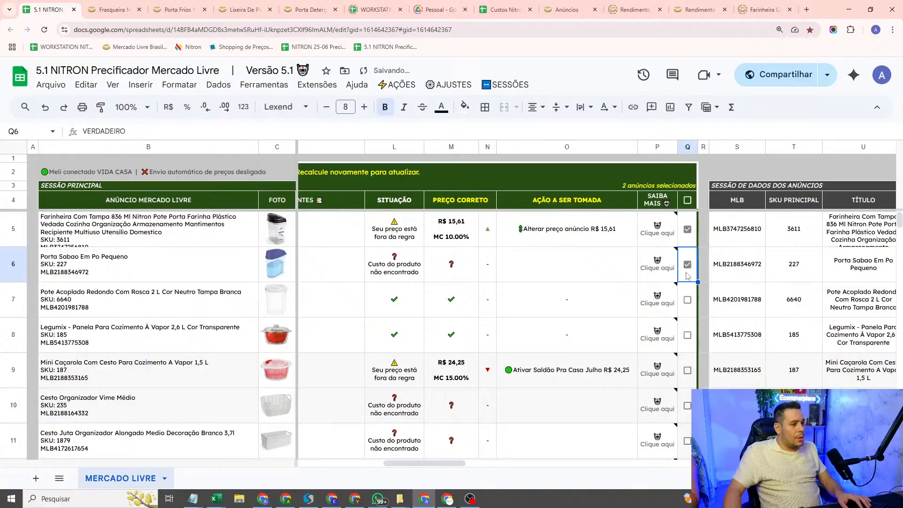
left_click(687, 335)
left_click(687, 406)
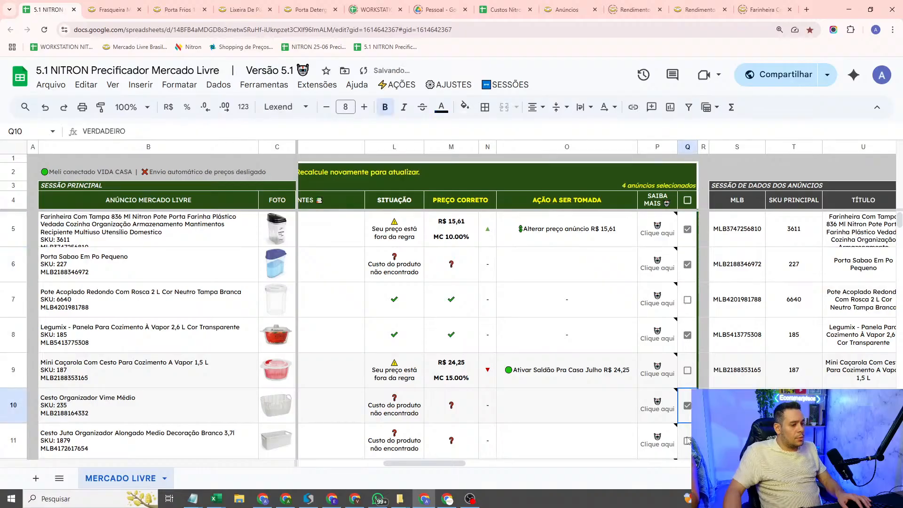
left_click(687, 441)
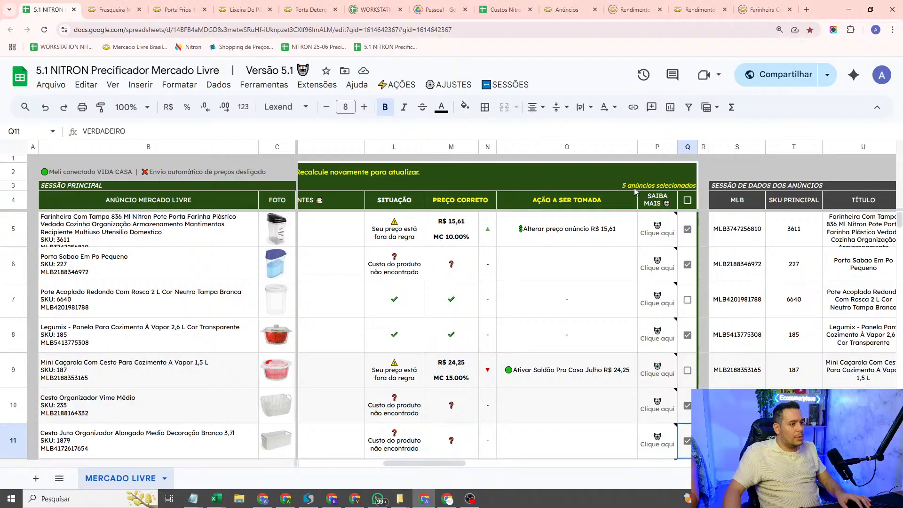
Step: Select all listings at once with the column Q header checkbox and clear the whole selection again
left_click(688, 201)
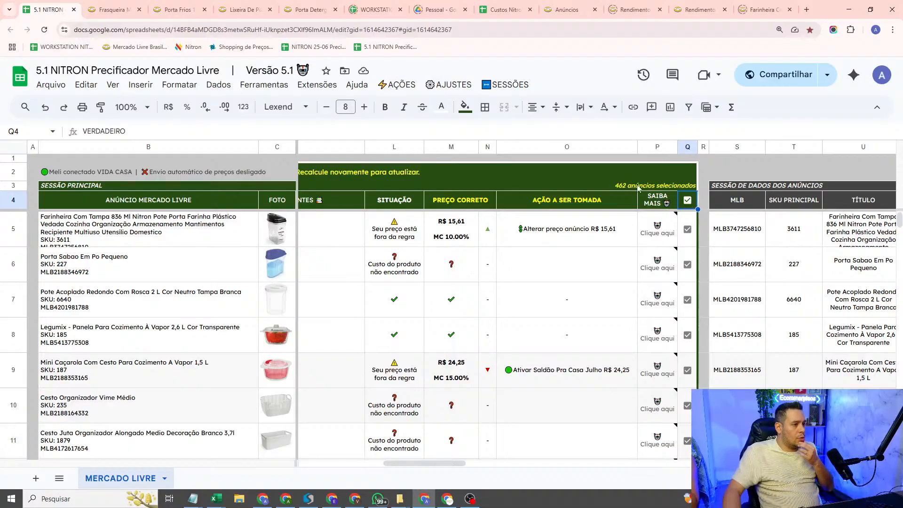
left_click(688, 202)
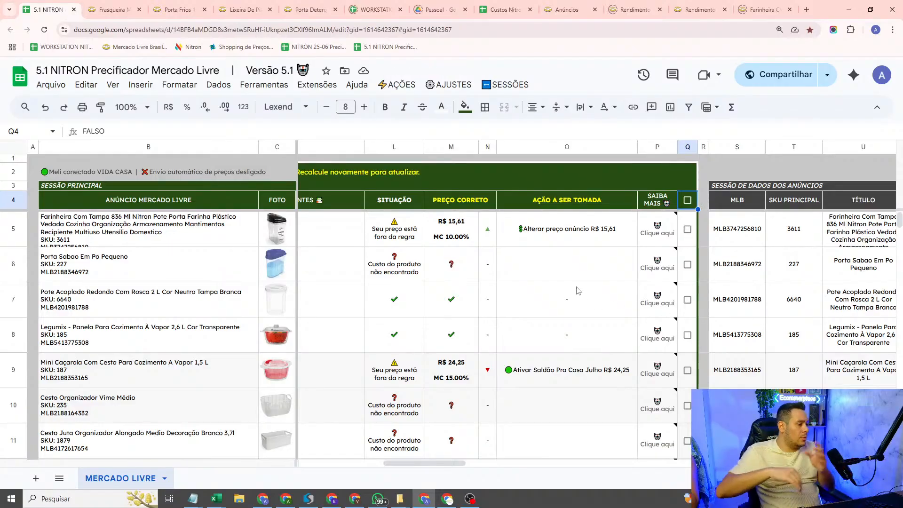
scroll(563, 325, "down", 14)
scroll(568, 325, "up", 14)
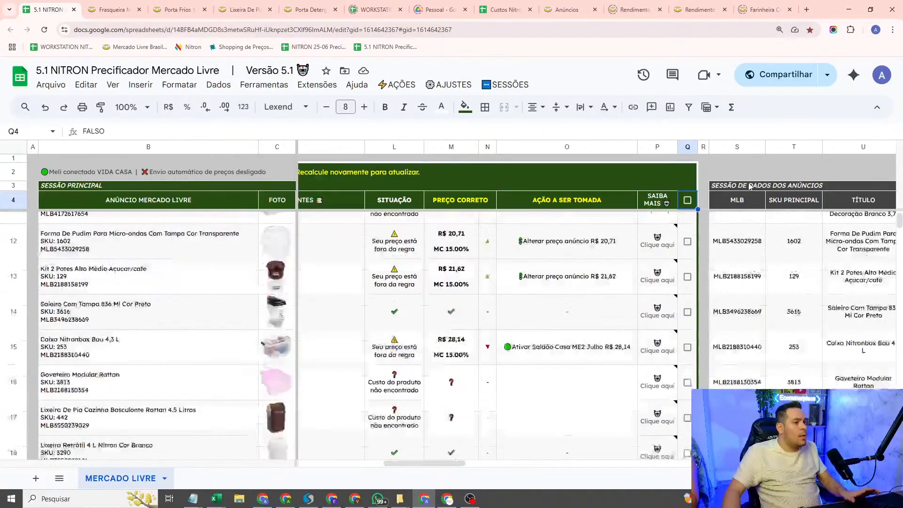
Step: Select all listings again and exclude the ones in rows 7, 8 and 9
left_click(687, 202)
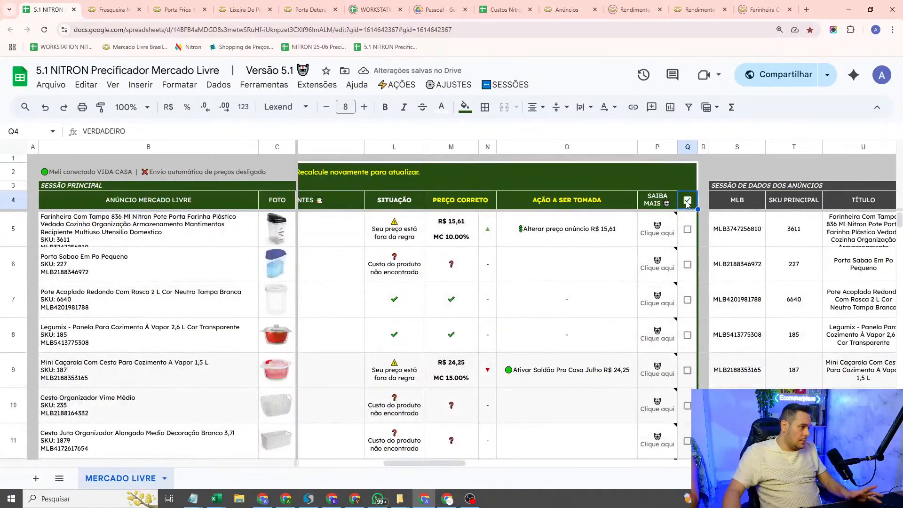
scroll(688, 210, "down", 5)
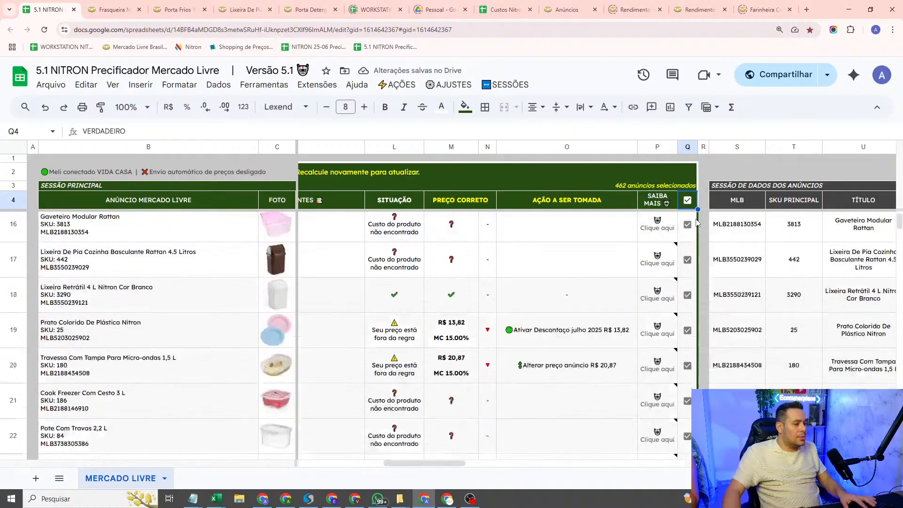
scroll(688, 210, "up", 3)
left_click(688, 220)
left_click(688, 256)
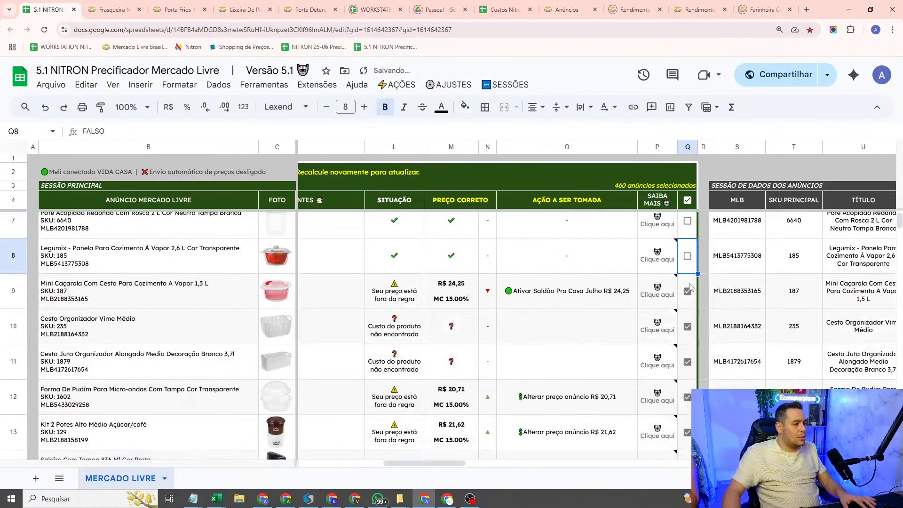
left_click(688, 292)
mouse_move(695, 269)
scroll(696, 269, "up", 2)
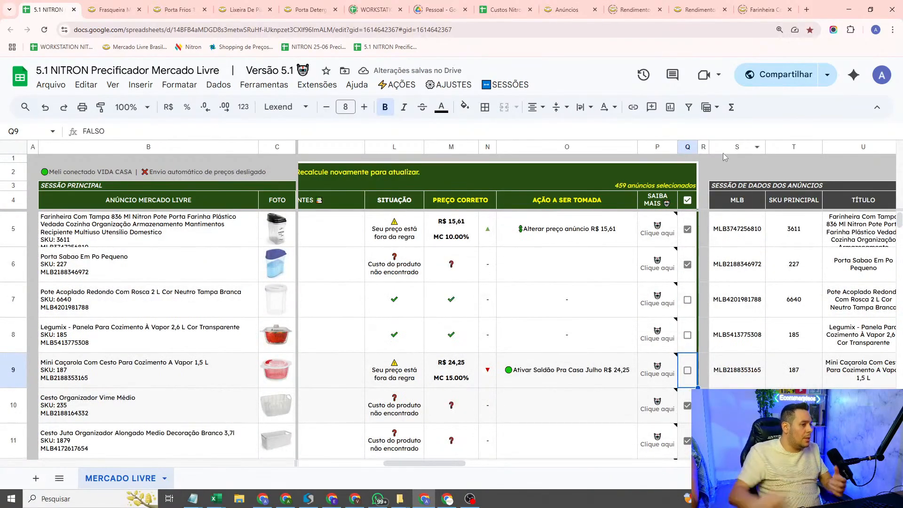
Step: Clear the entire selection and select only the listings in rows 5, 6, 8 and 9
left_click(687, 202)
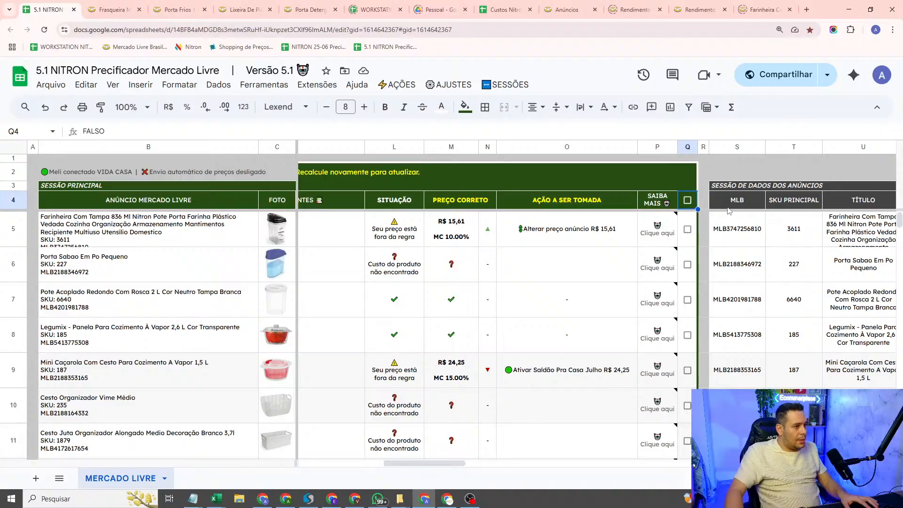
left_click(687, 229)
left_click(687, 264)
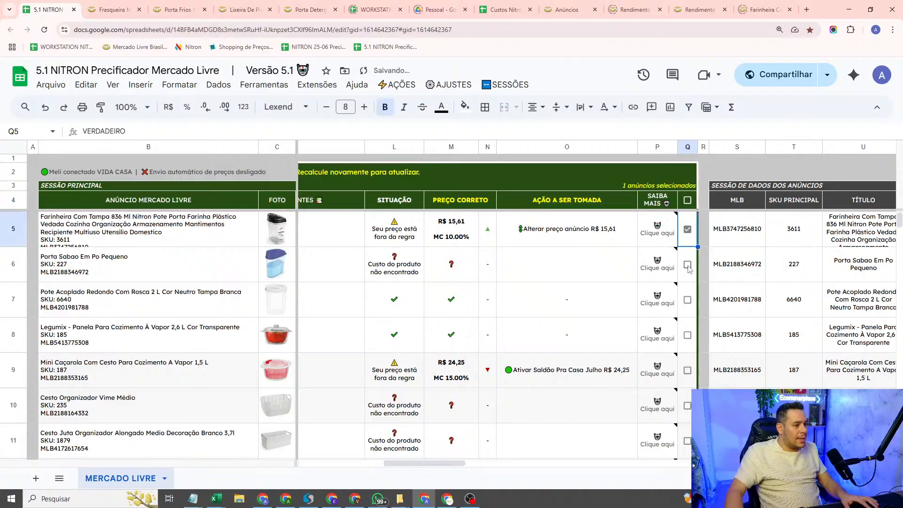
left_click(688, 336)
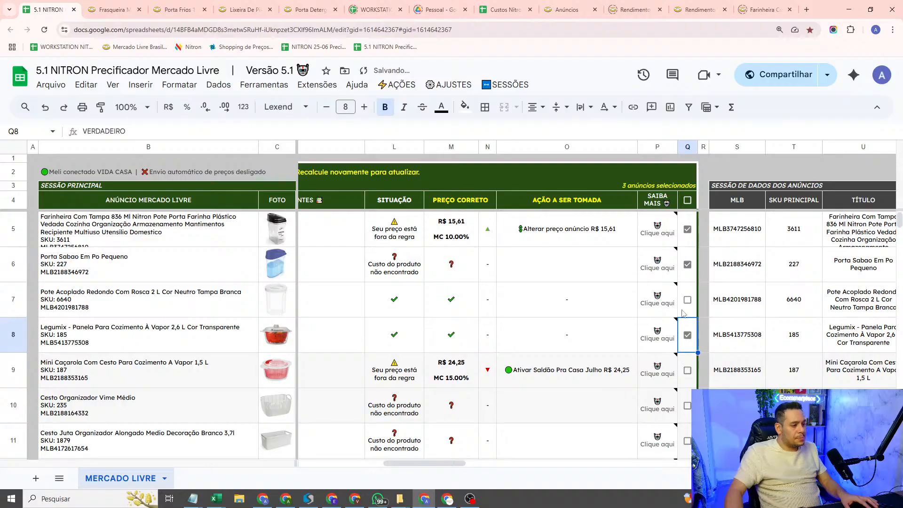
left_click(687, 370)
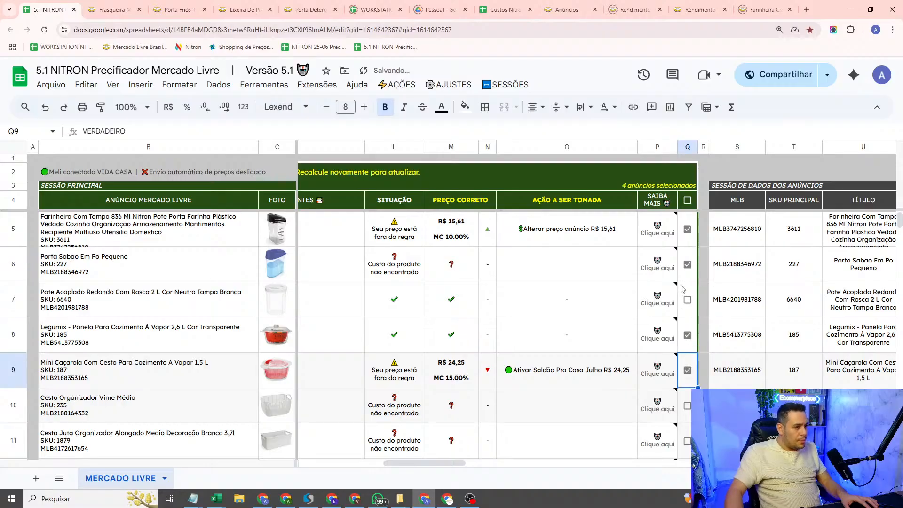
Step: Create a new tag named "PRODUTOS IMPORTADOS" in Minhas tags
left_click(403, 86)
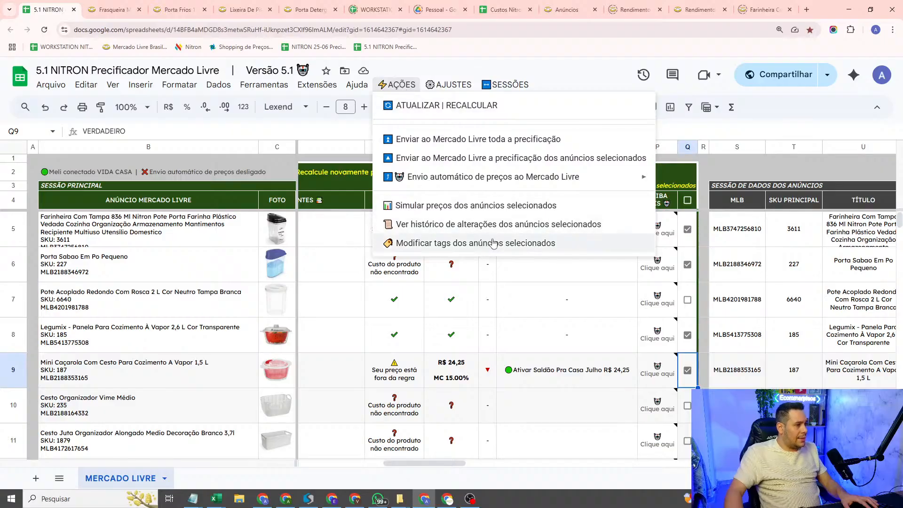
mouse_move(458, 84)
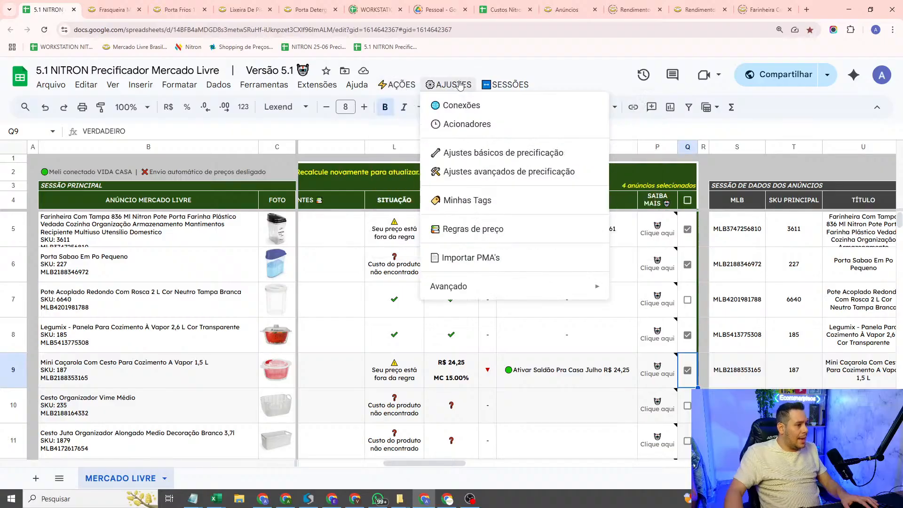
left_click(476, 201)
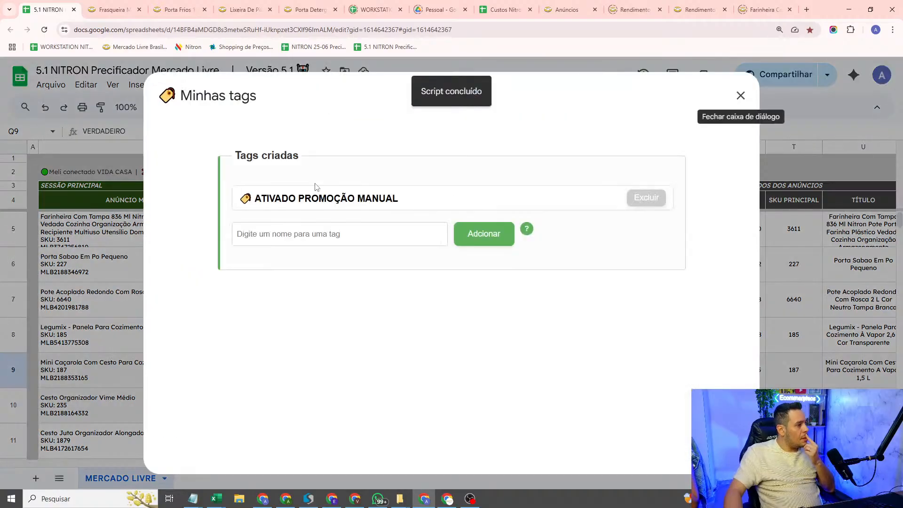
left_click(294, 231)
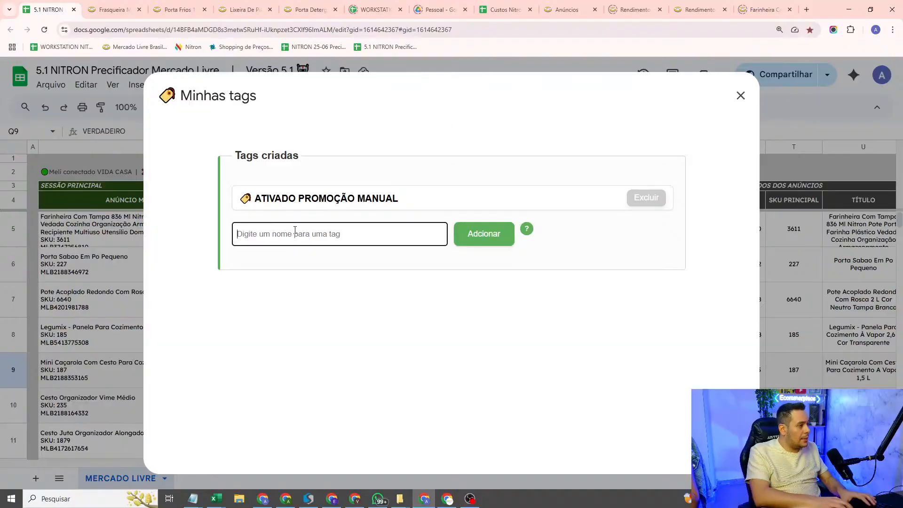
type("PRODUT")
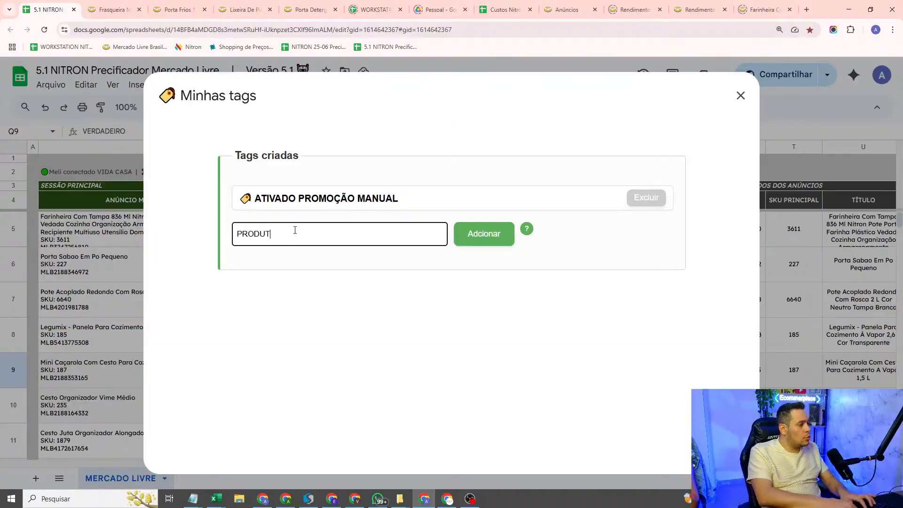
type("OS IMPORTADOS")
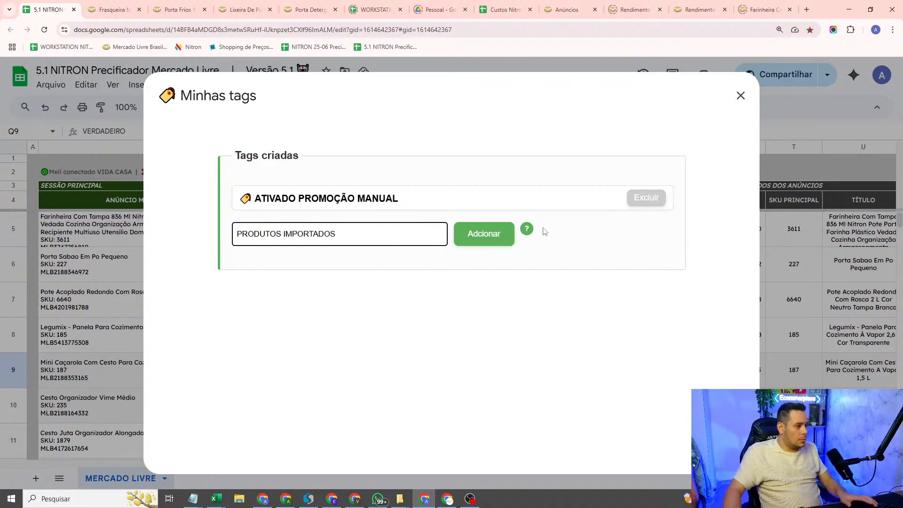
left_click(487, 234)
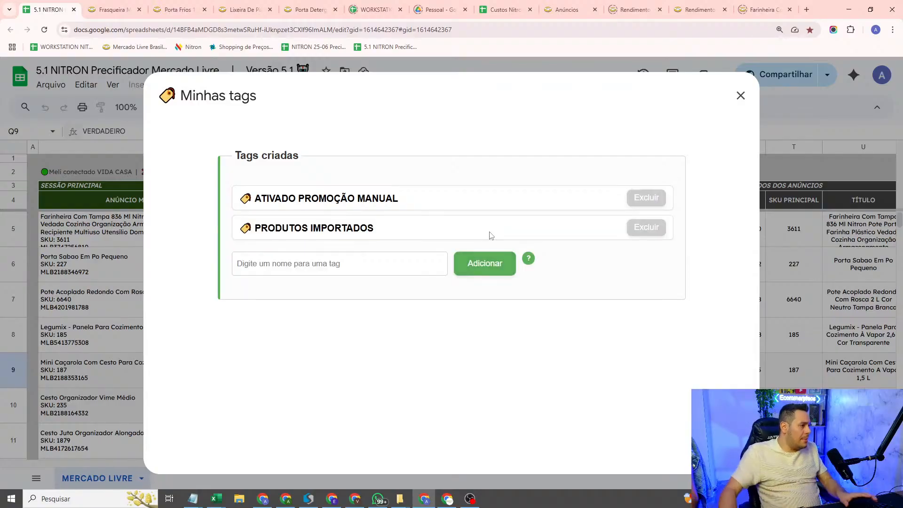
Step: Start a new price rule in Regras de preço for listings that contain the tag PRODUTOS IMPORTADOS
left_click(741, 95)
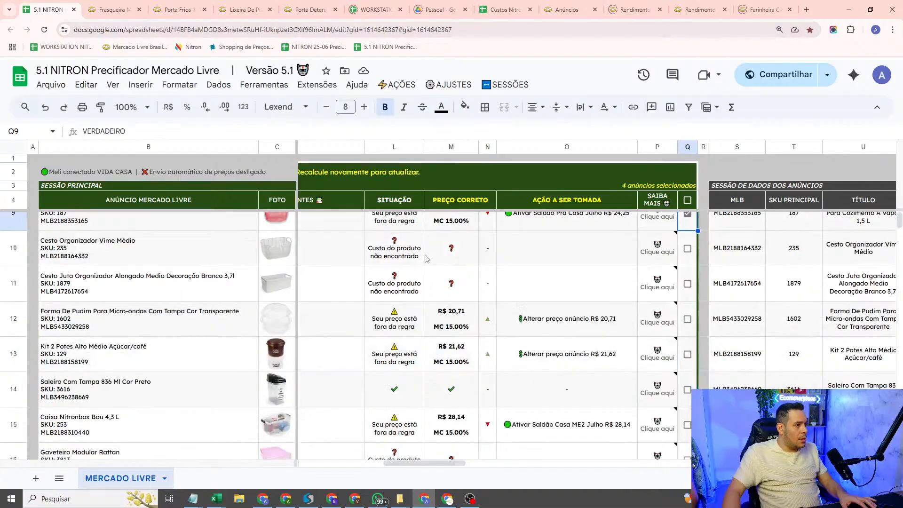
left_click(440, 89)
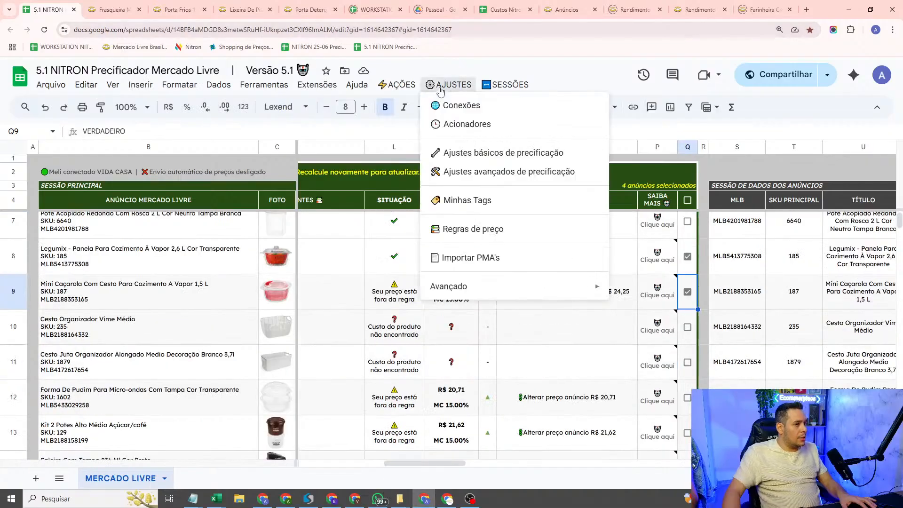
left_click(455, 229)
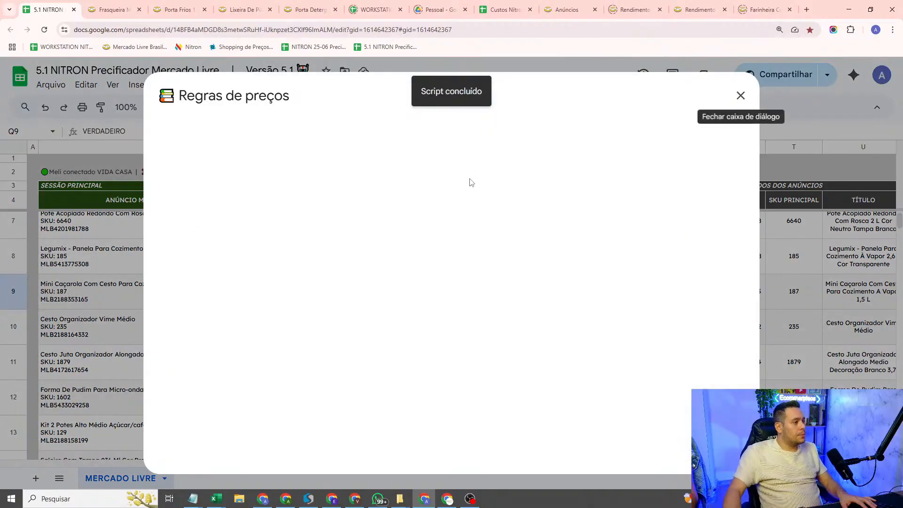
left_click(396, 205)
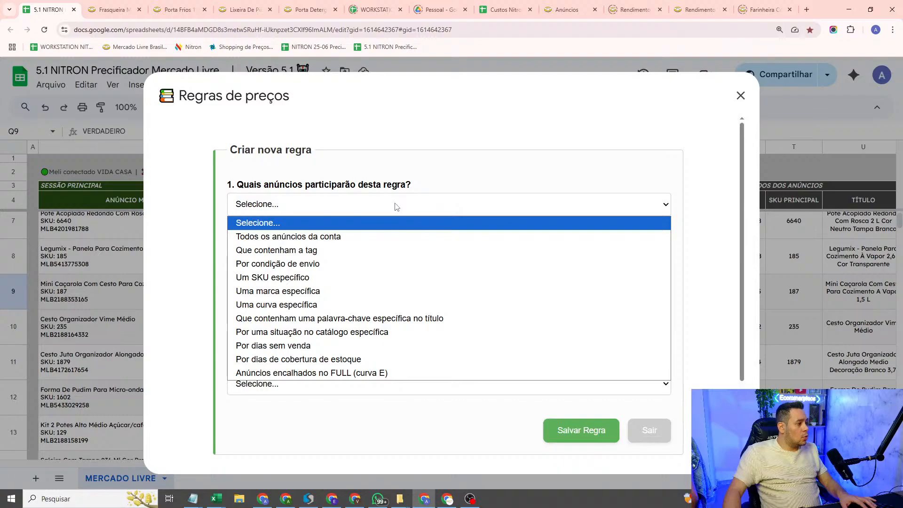
left_click(296, 252)
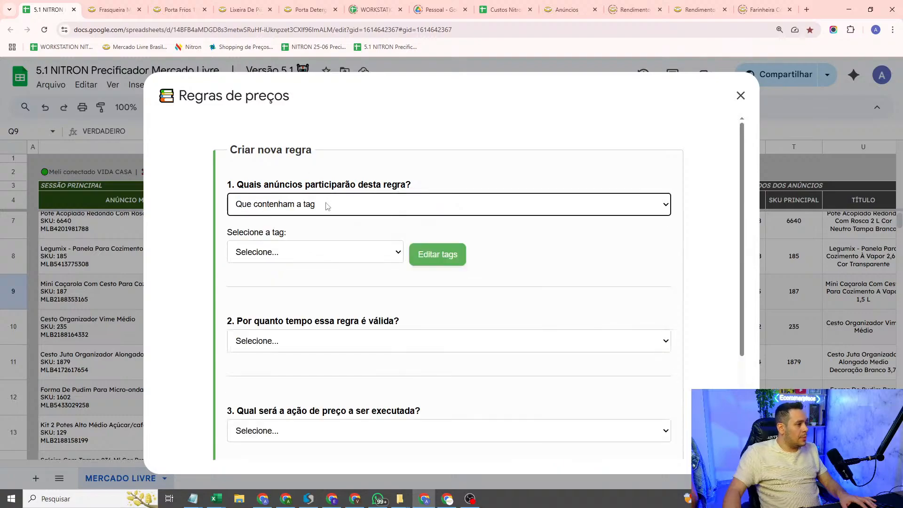
left_click(270, 257)
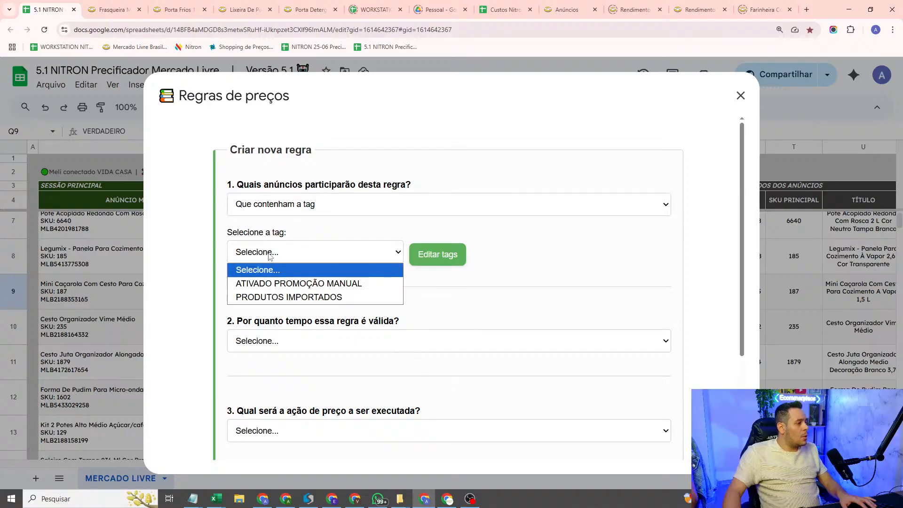
left_click(290, 297)
Step: Make the rule valid always (Sempre) and set its action to a custom margin rule by ABCEN curve
scroll(310, 296, "down", 2)
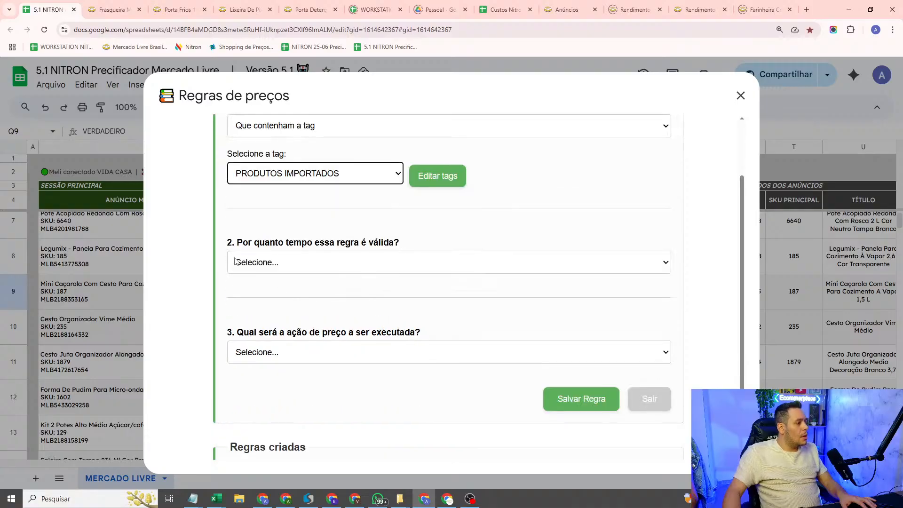
left_click(356, 265)
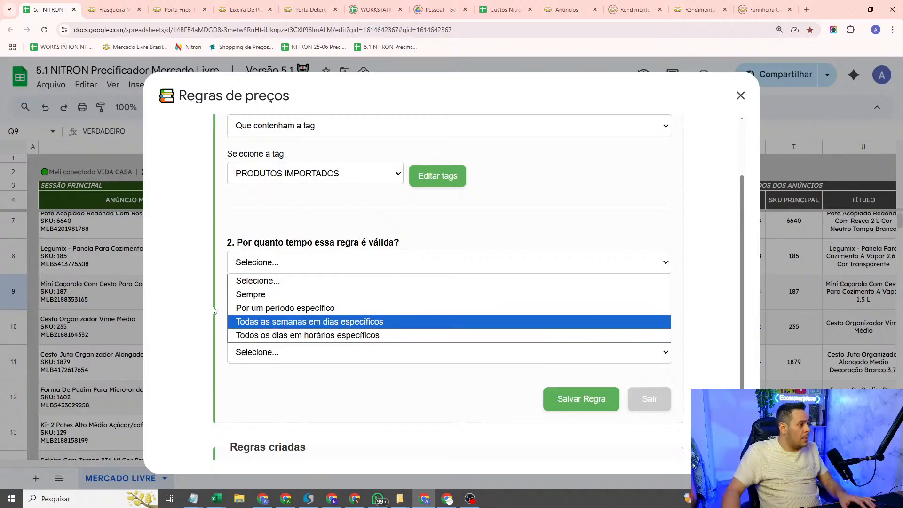
left_click(300, 295)
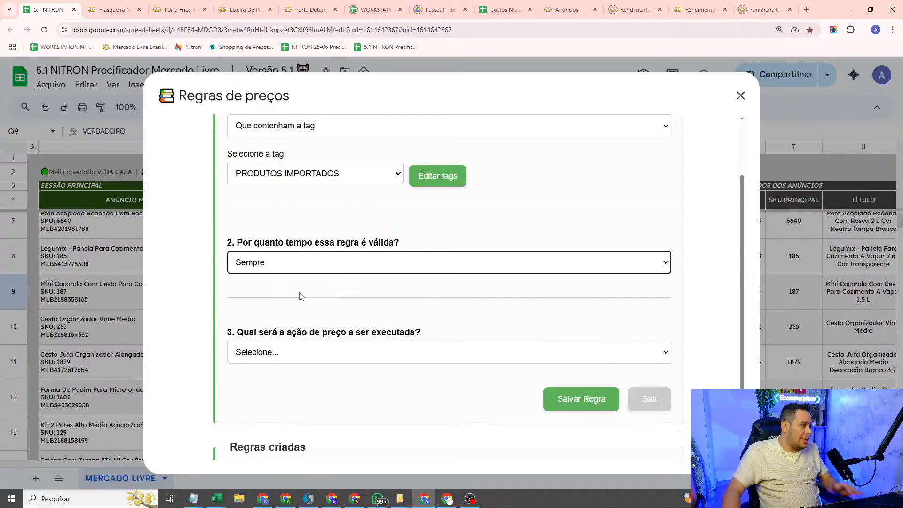
left_click(319, 357)
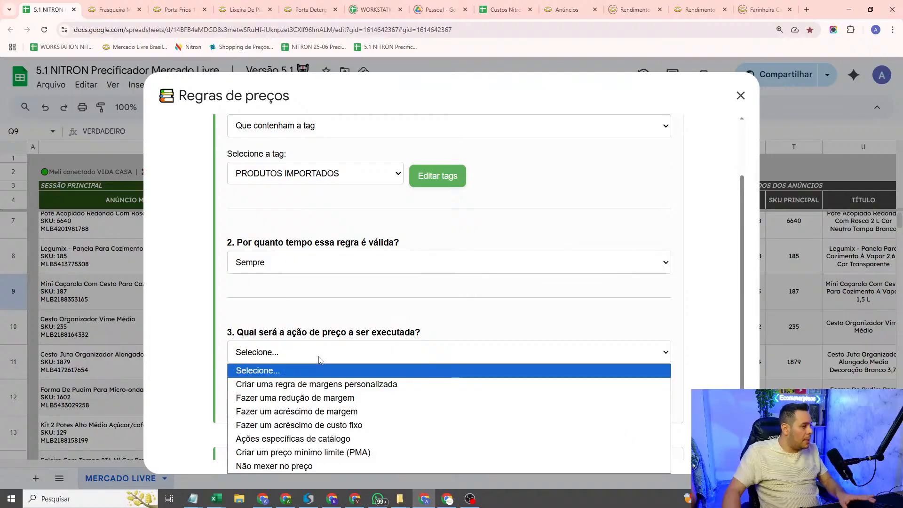
scroll(319, 359, "down", 1)
left_click(311, 296)
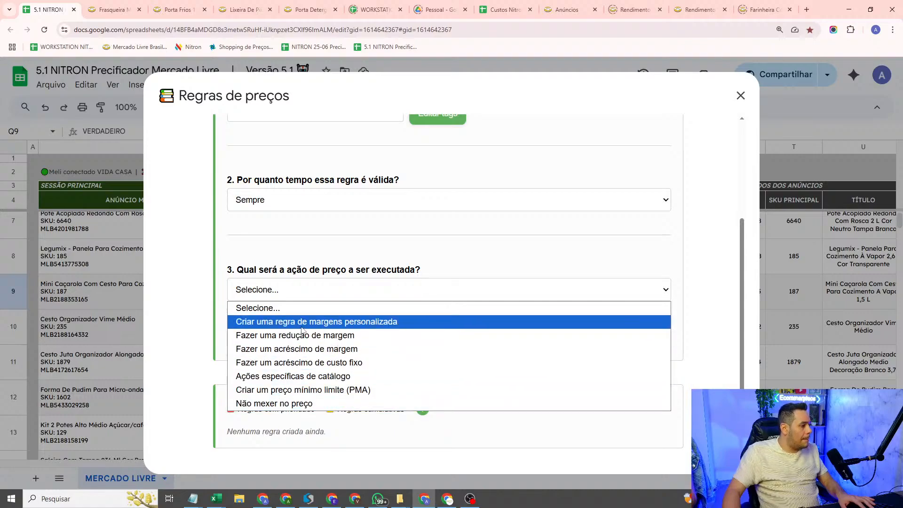
left_click(302, 326)
left_click(318, 246)
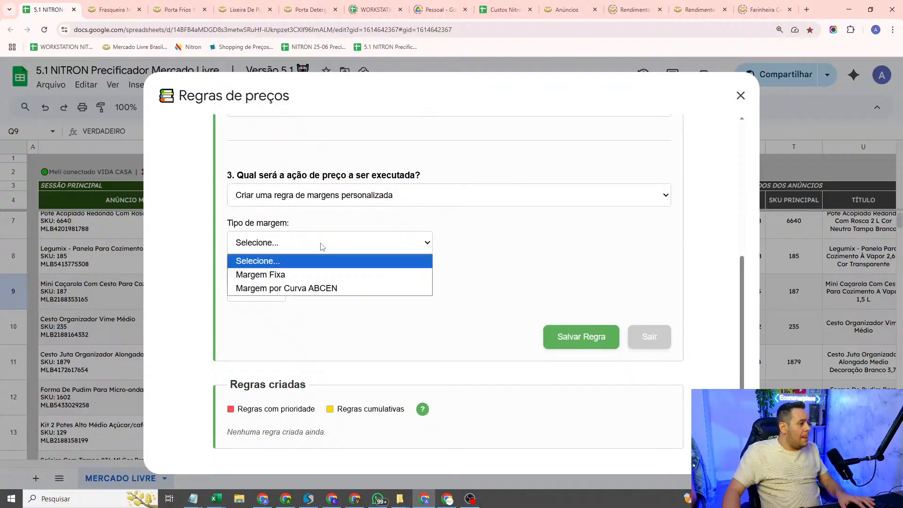
left_click(315, 289)
Step: Set the curve margins to A 30, B 25, C 20, E 15 and N 25 percent, checking them against the Notepad notes
left_click(268, 316)
type("20")
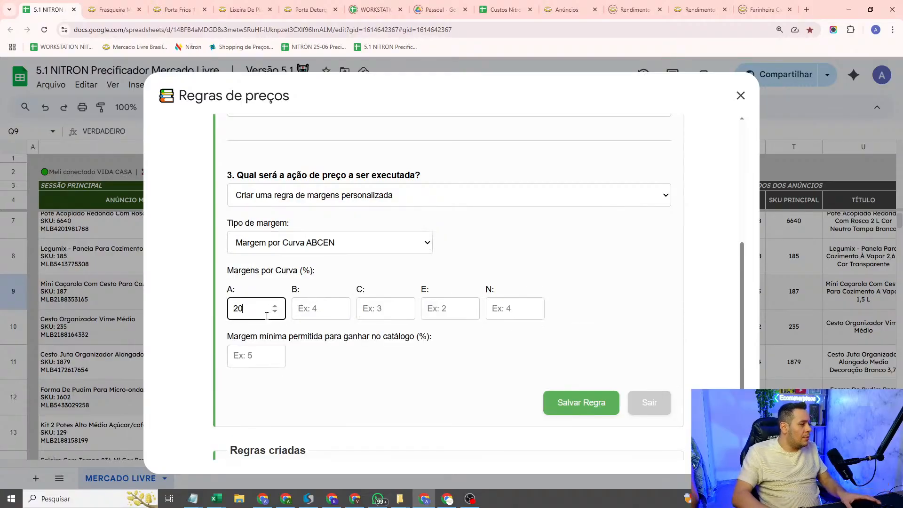
double_click(267, 316)
type("30")
key("Tab")
type("25")
key("Tab")
type("20")
key("Tab")
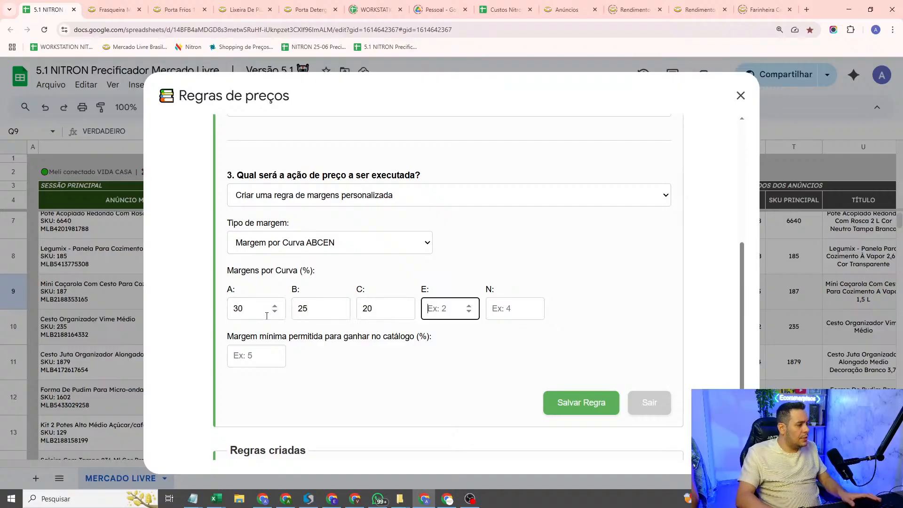
type("15")
key("Tab")
type("20")
key("BackSpace")
type("5")
key("alt+Tab")
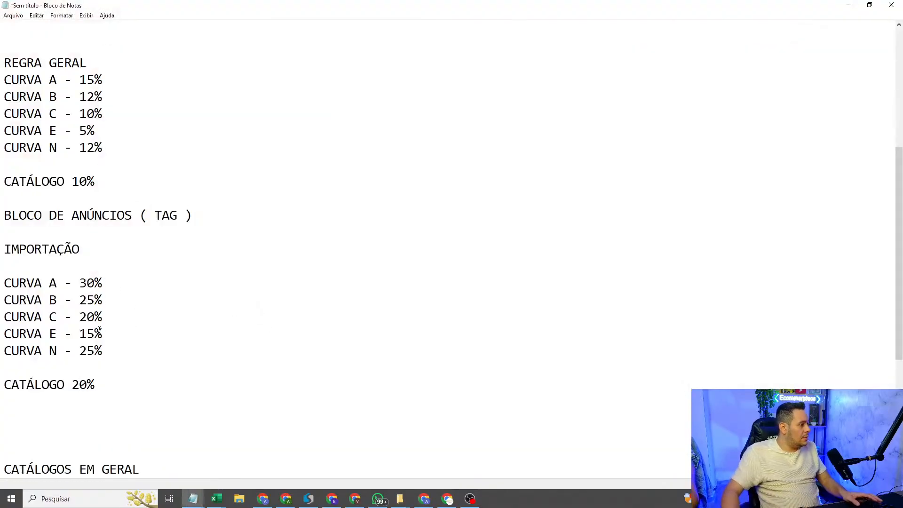
key("alt+Tab")
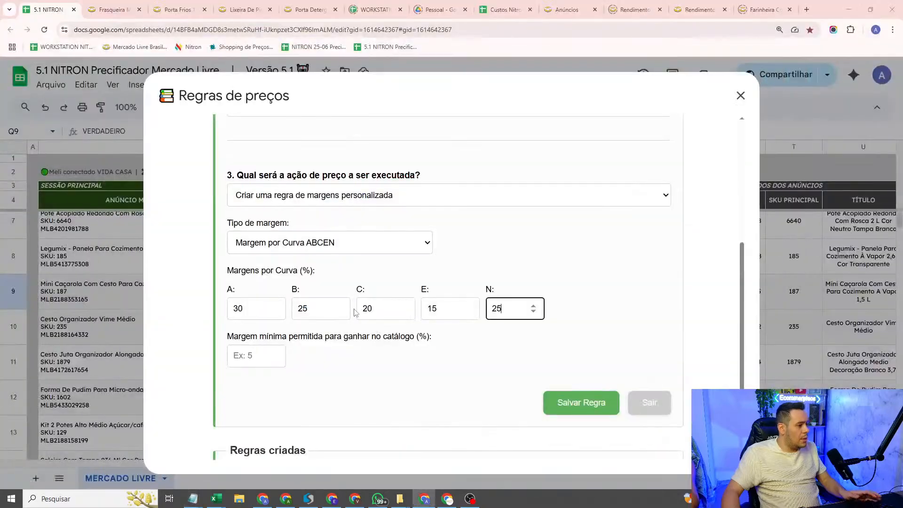
Step: Set the minimum margin for winning in the catalogue to 20%, save the rule and close the price rules dialog
left_click(273, 356)
type("0")
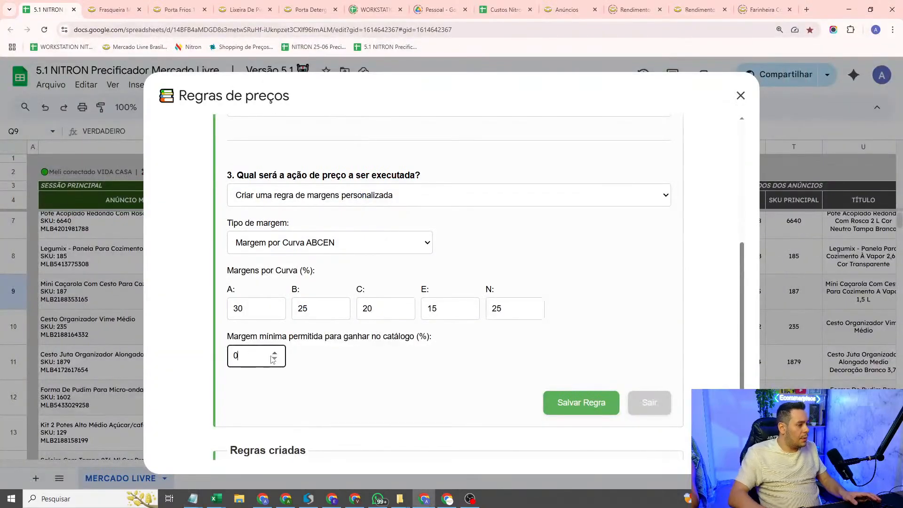
key("BackSpace")
type("20")
left_click(546, 247)
scroll(546, 247, "down", 2)
left_click(614, 338)
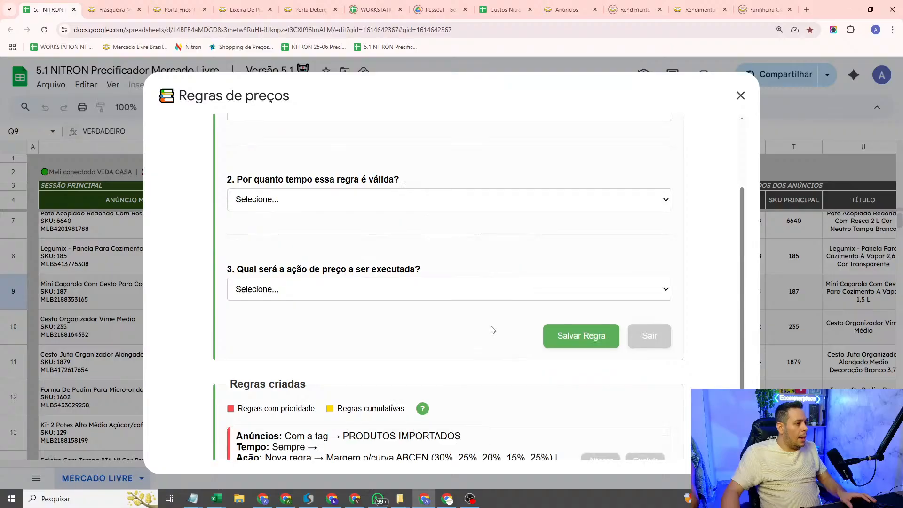
scroll(492, 329, "down", 1)
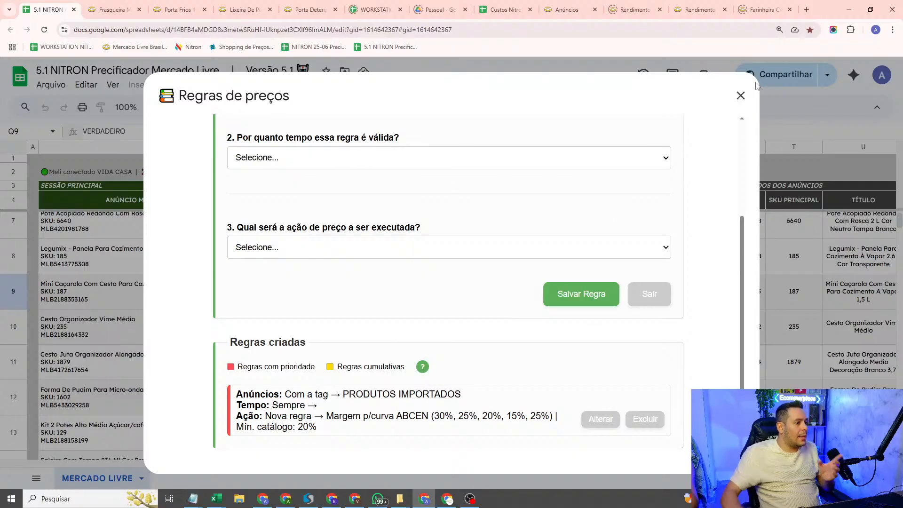
left_click(741, 96)
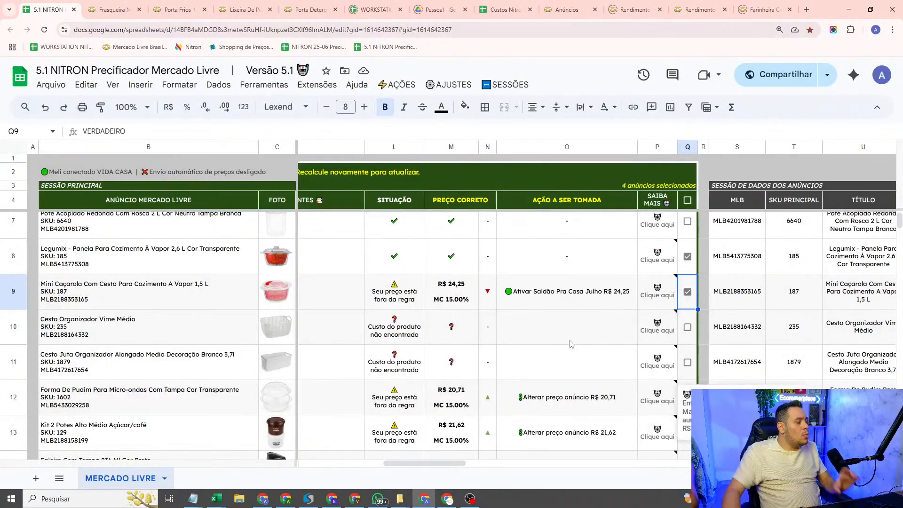
Step: Add the tag PRODUTOS IMPORTADOS to all selected listings
left_click_drag(453, 463, 443, 463)
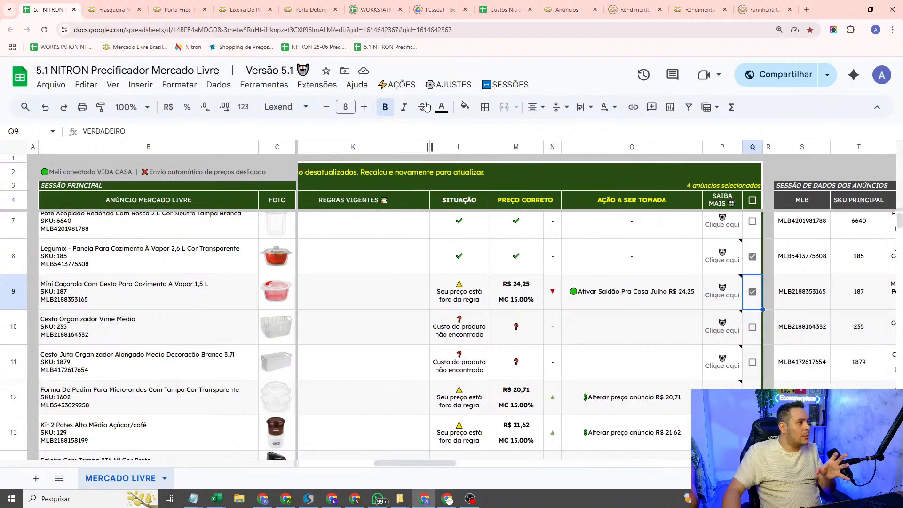
left_click(430, 85)
mouse_move(405, 86)
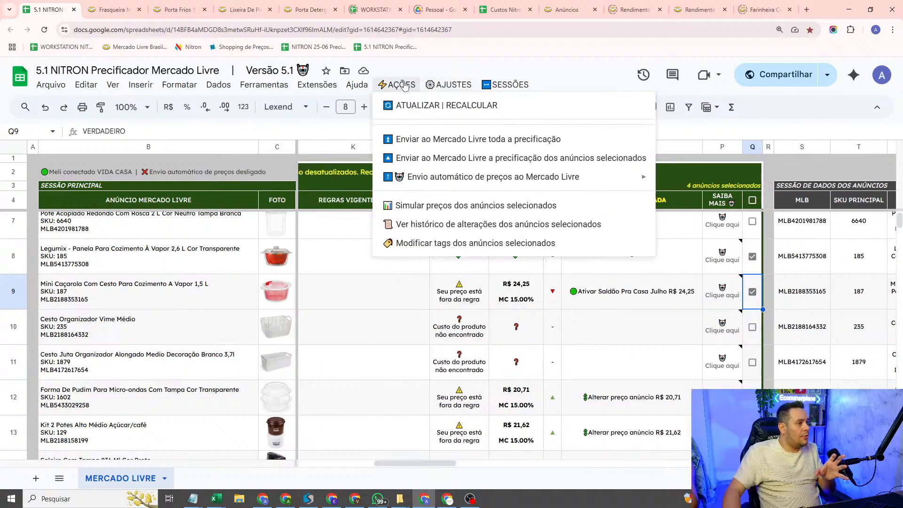
left_click(454, 243)
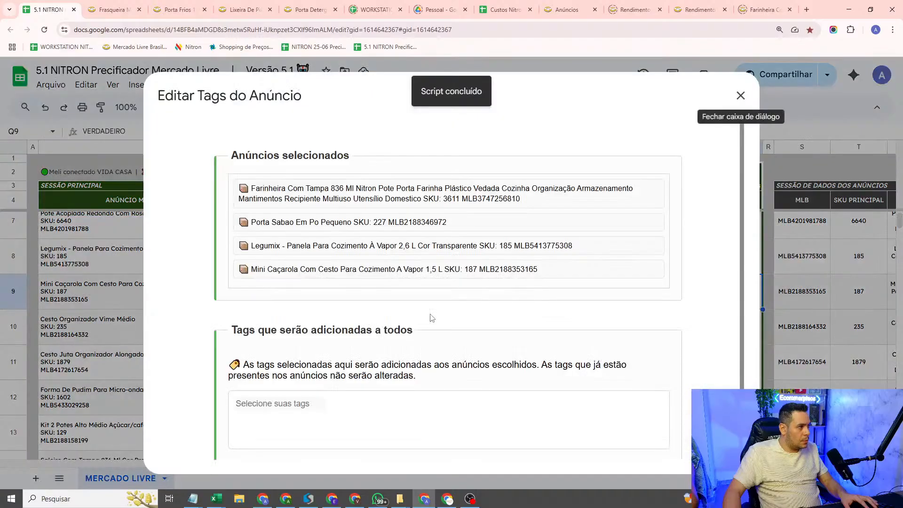
scroll(422, 306, "down", 3)
left_click(270, 343)
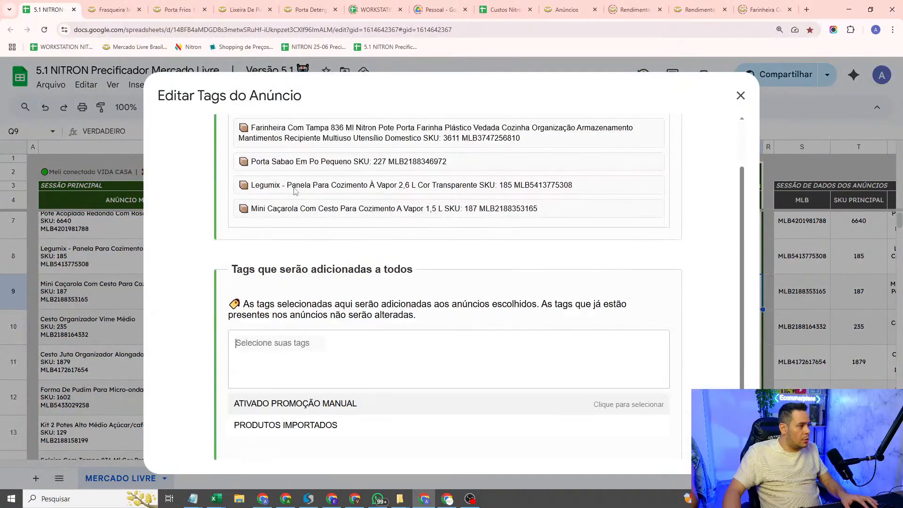
left_click(292, 426)
left_click(359, 436)
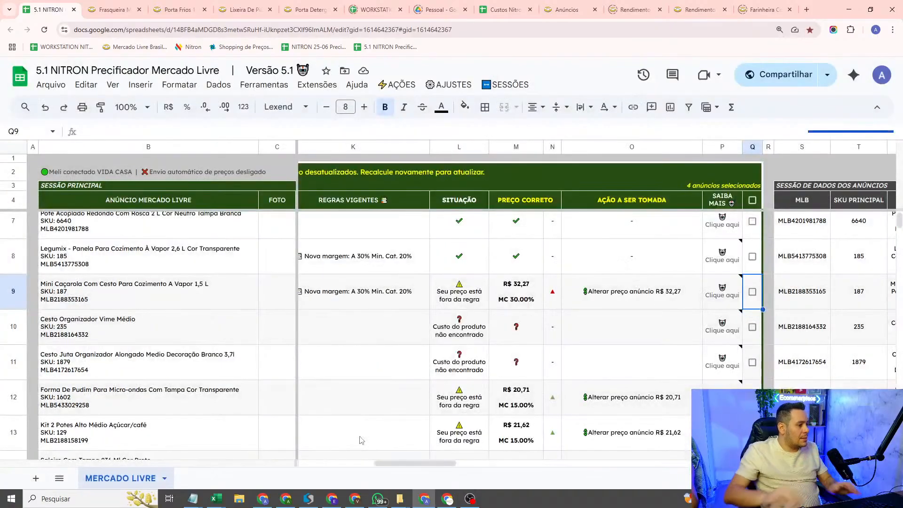
Step: Examine the tags and active rules of the tagged listings in rows 5, 6, 8 and 9
left_click_drag(421, 465, 366, 465)
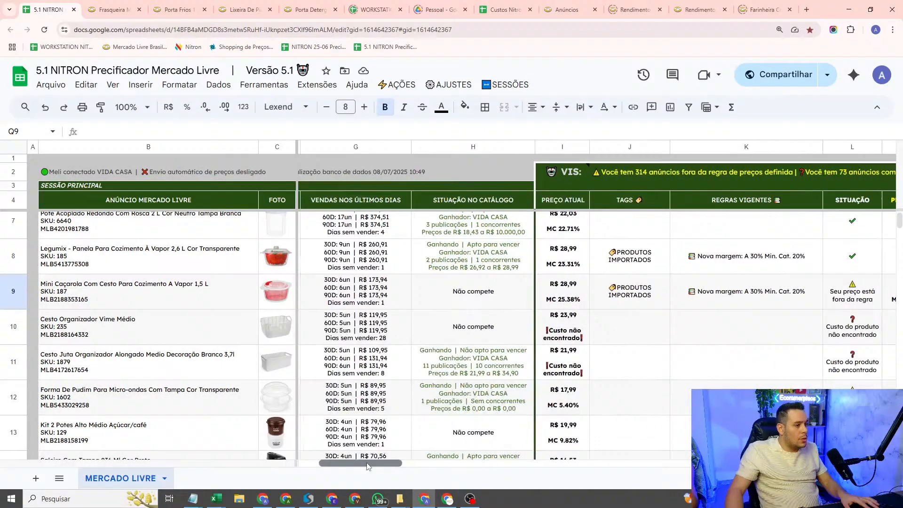
left_click(648, 267)
left_click(640, 300)
scroll(636, 297, "up", 2)
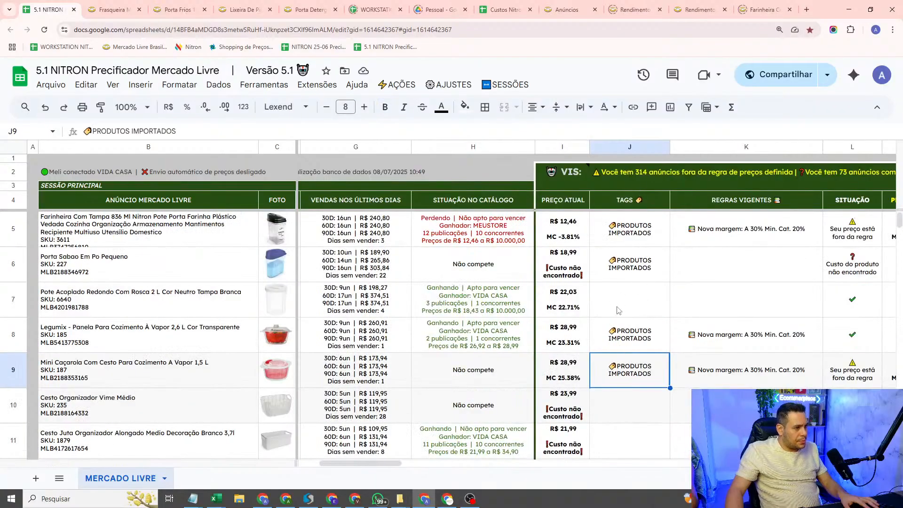
left_click(632, 350)
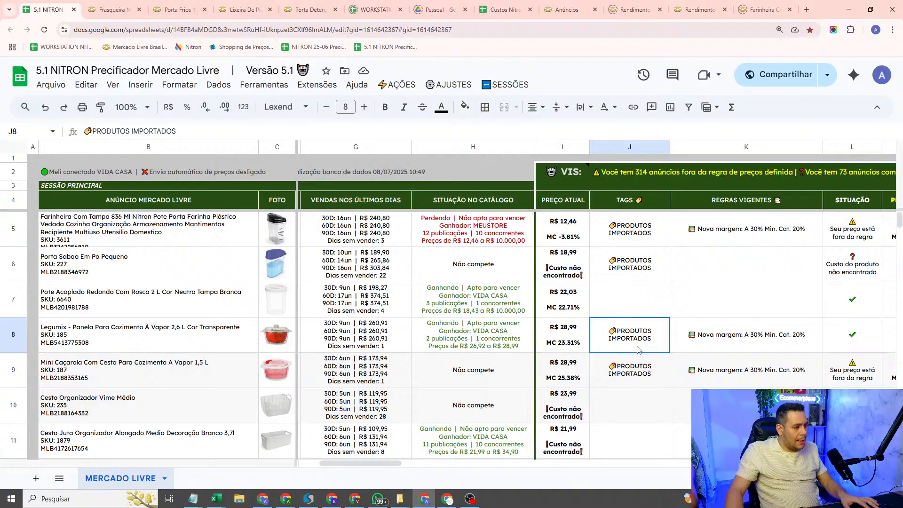
left_click_drag(374, 466, 395, 467)
left_click(506, 243)
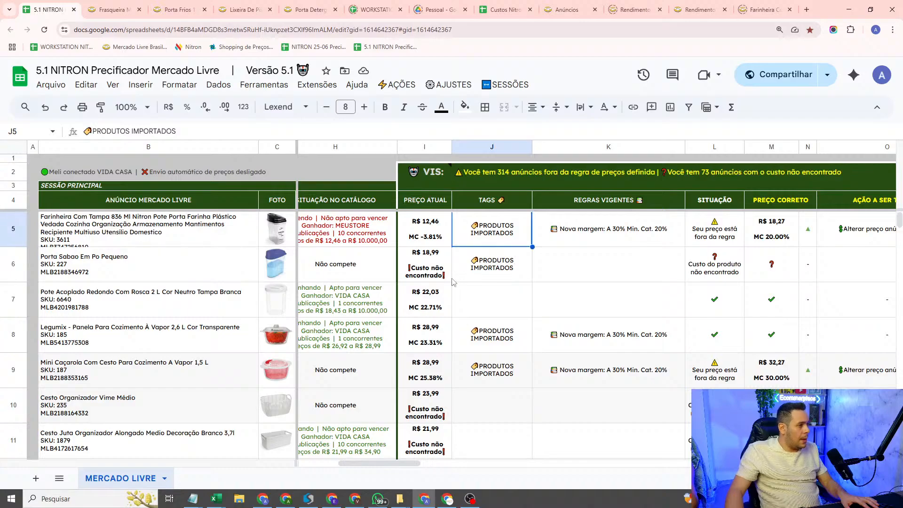
Step: Compare the current price column with the correct price column, checking the catalogue situation of the listing in row 5
left_click(427, 148)
left_click(432, 262)
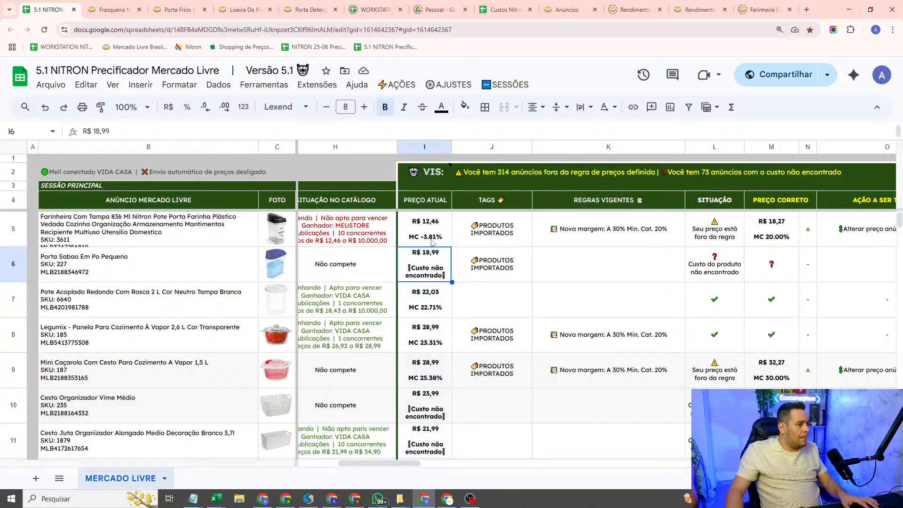
left_click(433, 244)
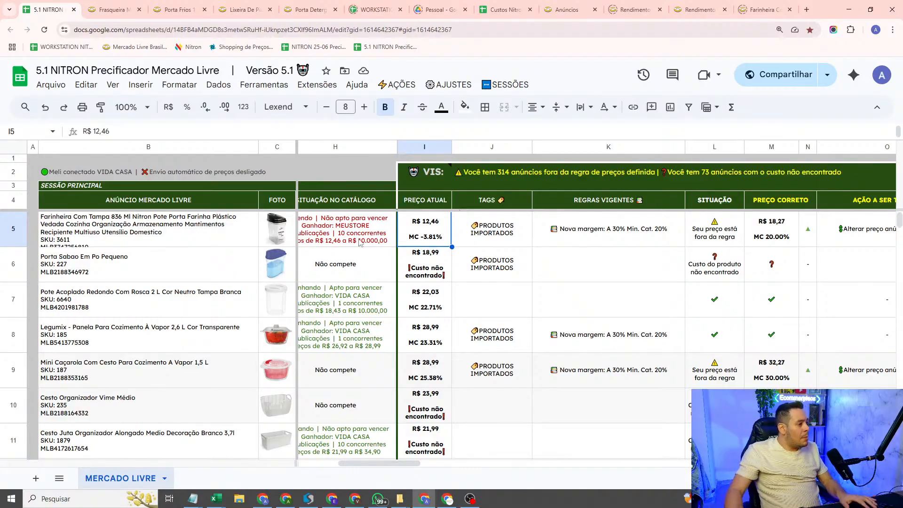
left_click(360, 243)
left_click_drag(372, 463, 369, 465)
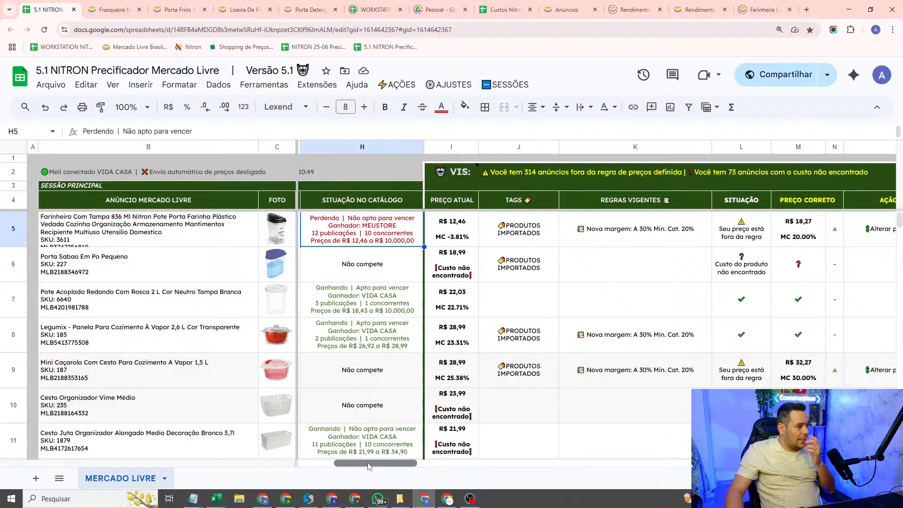
mouse_move(369, 466)
left_mouse_down()
mouse_move(390, 460)
mouse_move(370, 459)
mouse_move(380, 455)
left_mouse_up()
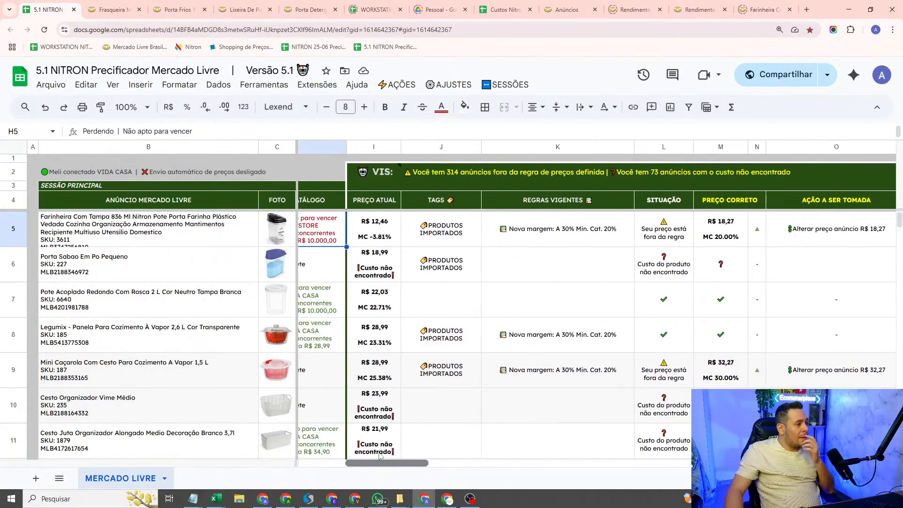
left_click(379, 148)
left_click_drag(374, 463, 414, 432)
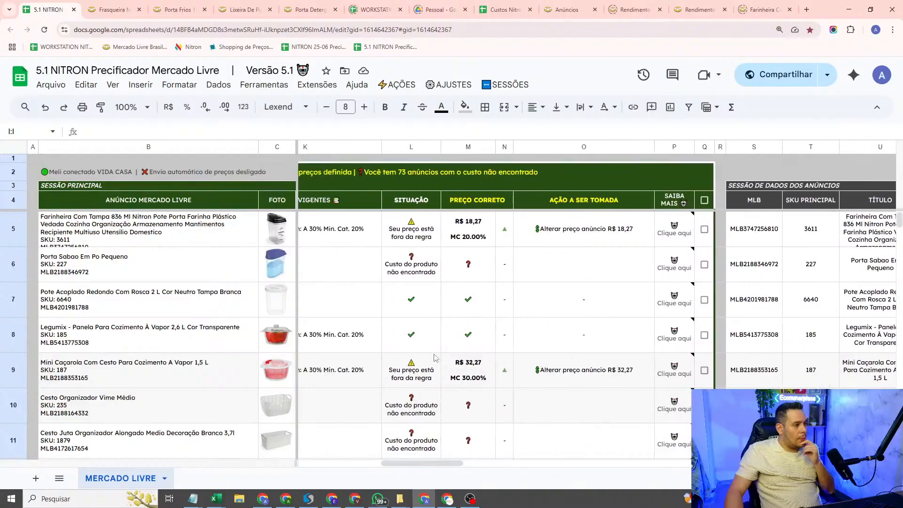
left_click(470, 148)
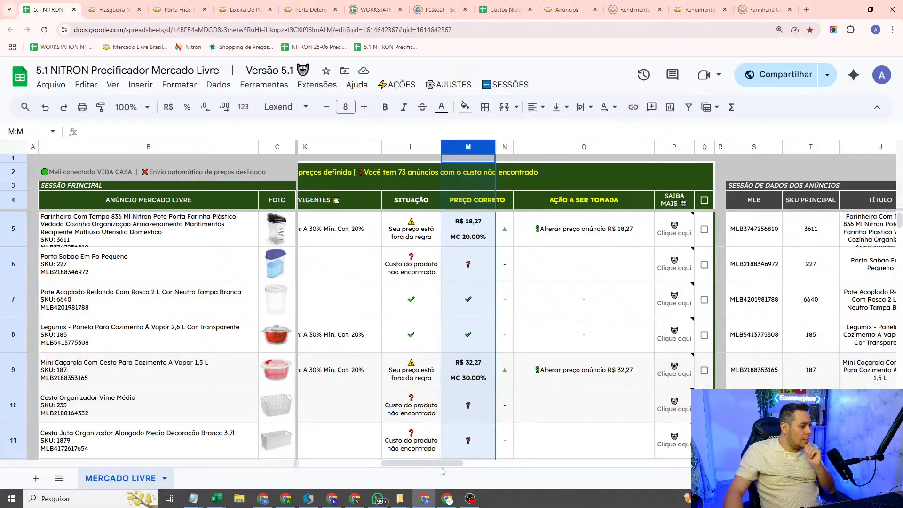
Step: Check the general ABCEN curve margins and the catalogue minimum margin in the basic pricing settings, and close the dialog
left_click_drag(434, 469, 390, 465)
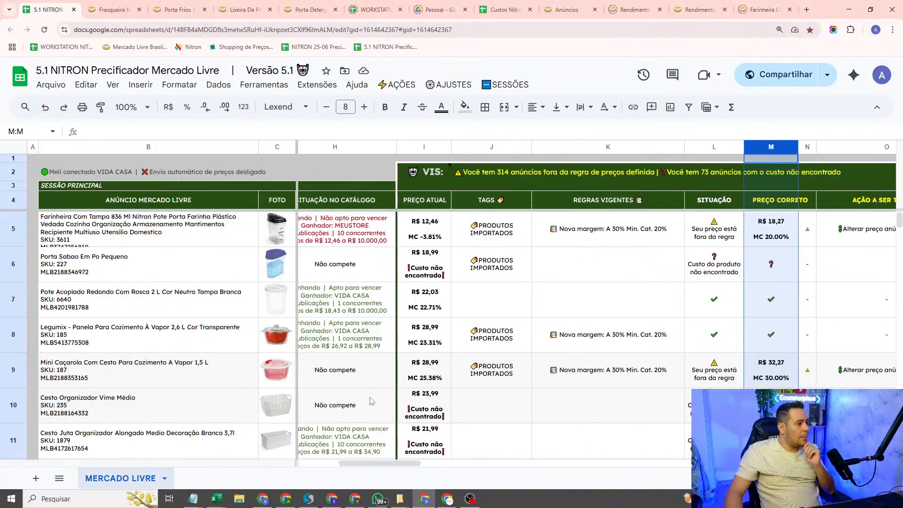
left_click_drag(372, 468, 377, 468)
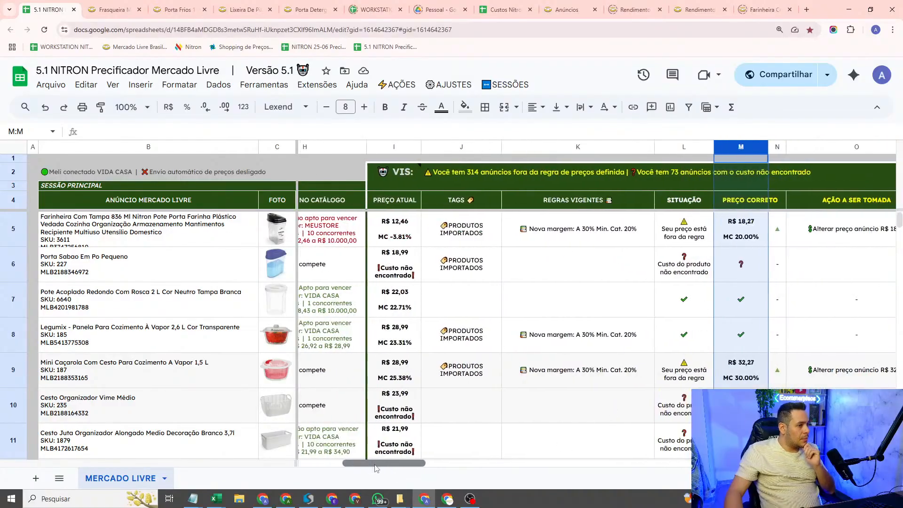
left_click(450, 85)
left_click(473, 154)
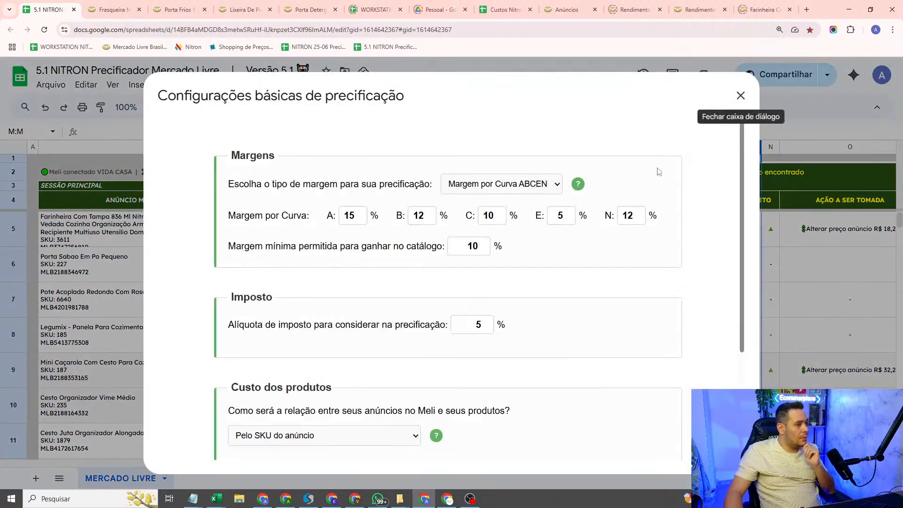
left_click(741, 96)
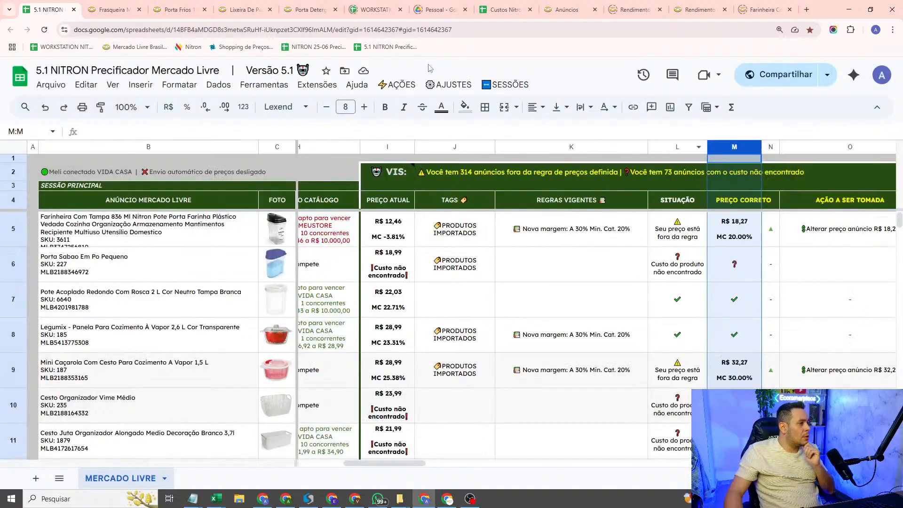
Step: Recalculate the pricing and review the catalogue situation and proposed action of the listing in row 5
left_click(400, 86)
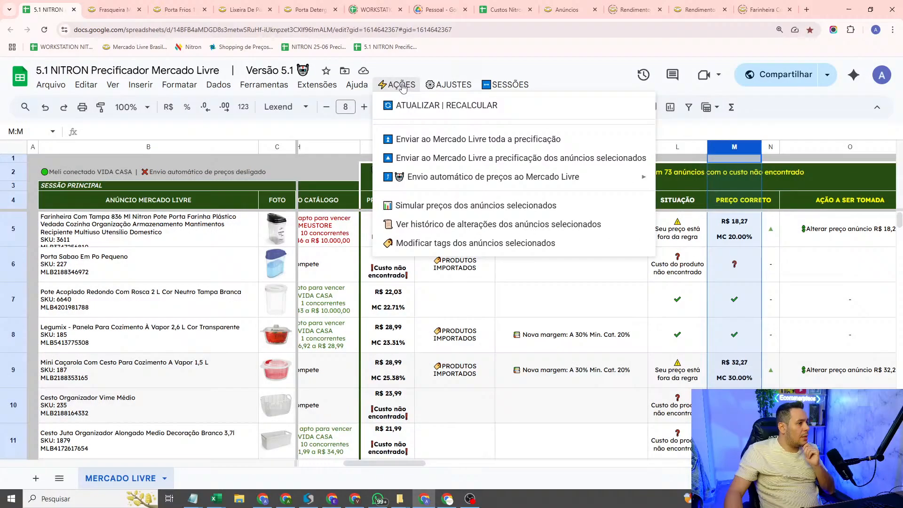
left_click(425, 106)
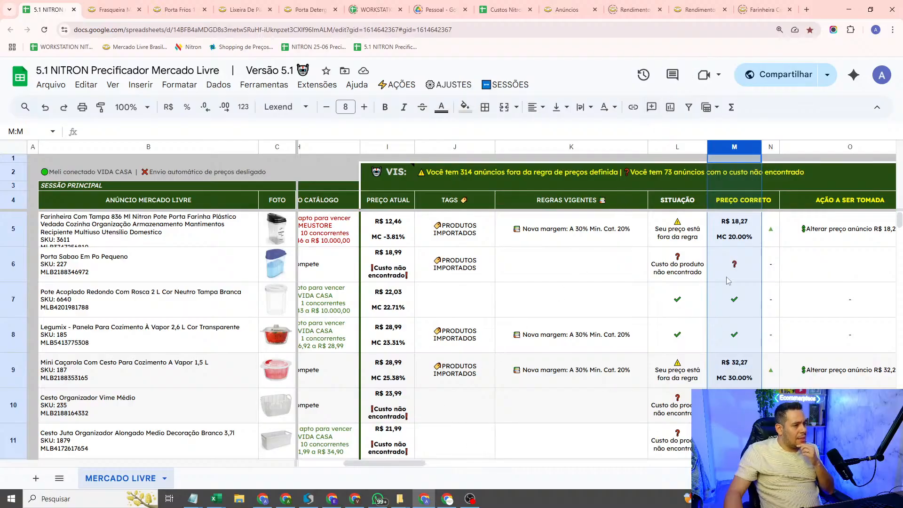
left_click(753, 248)
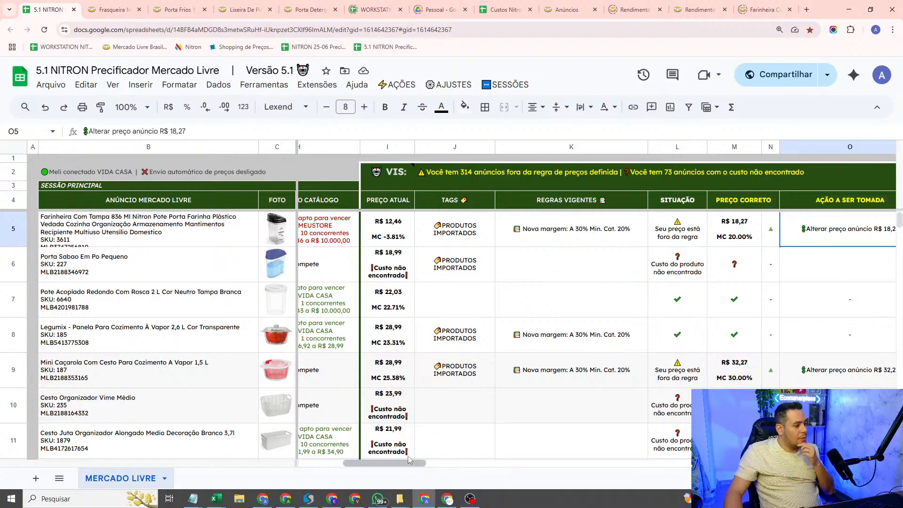
left_click_drag(403, 465, 389, 469)
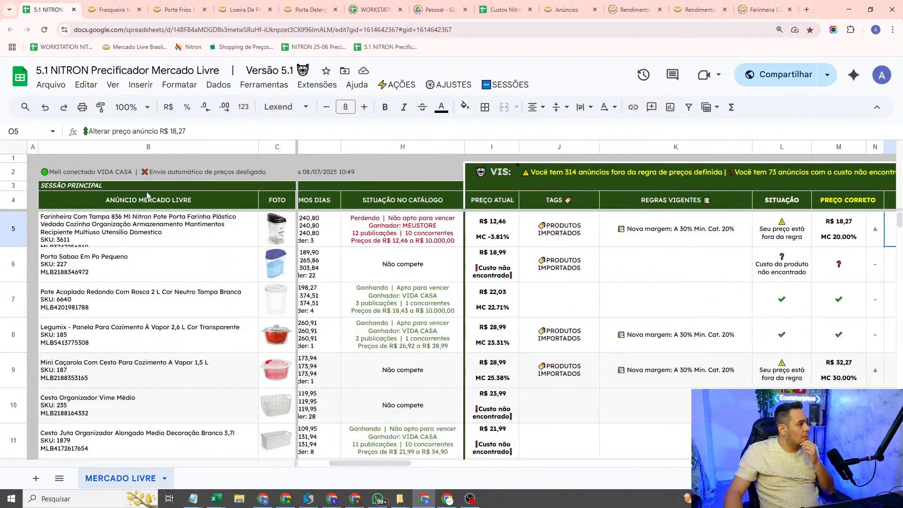
left_click_drag(350, 464, 399, 468)
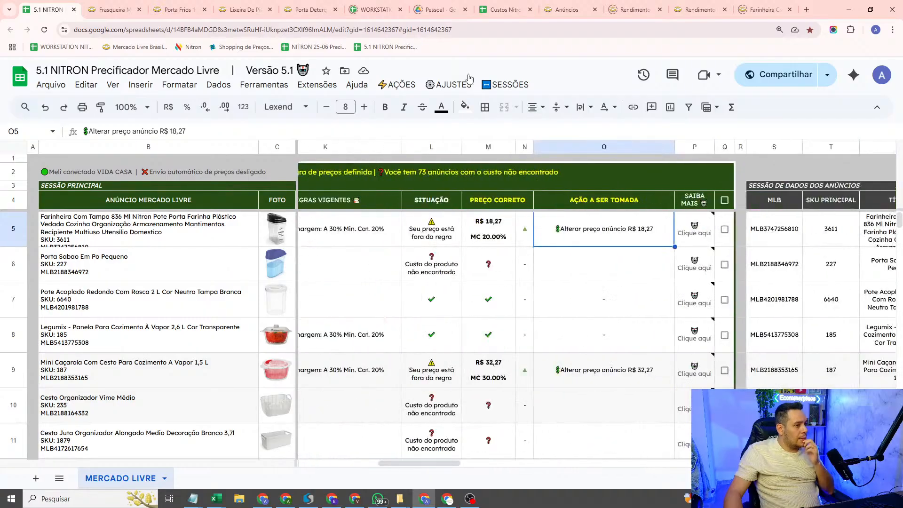
Step: Examine the row 5 listing's situation, VIS explanation, correct price and catalogue competition under its active margin rule
left_click(449, 31)
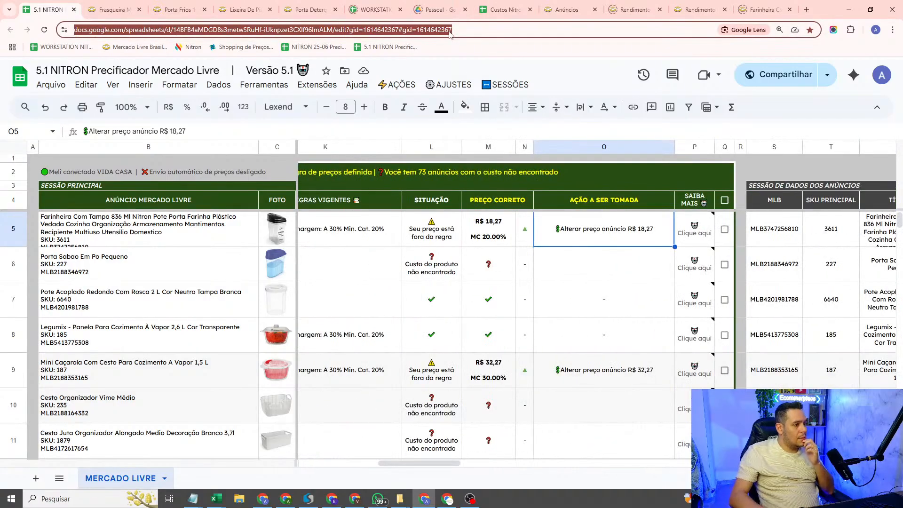
key("Escape")
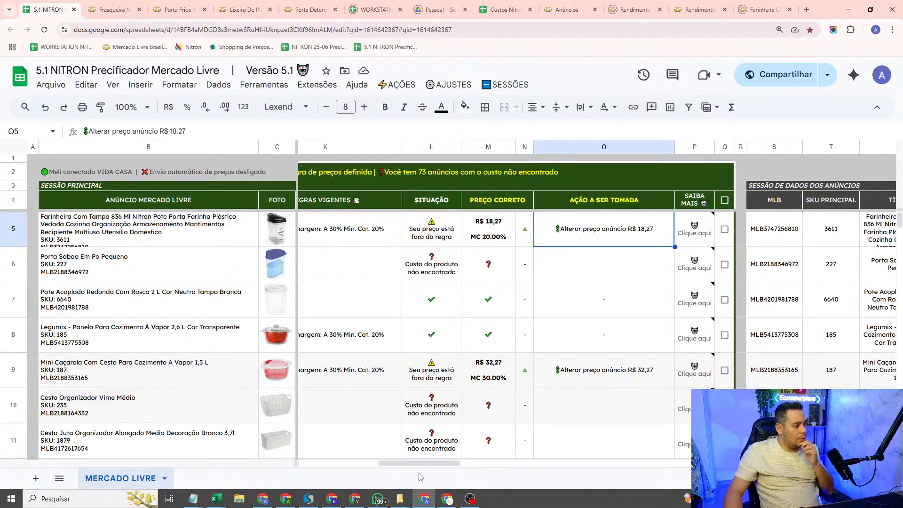
left_click_drag(431, 467, 410, 468)
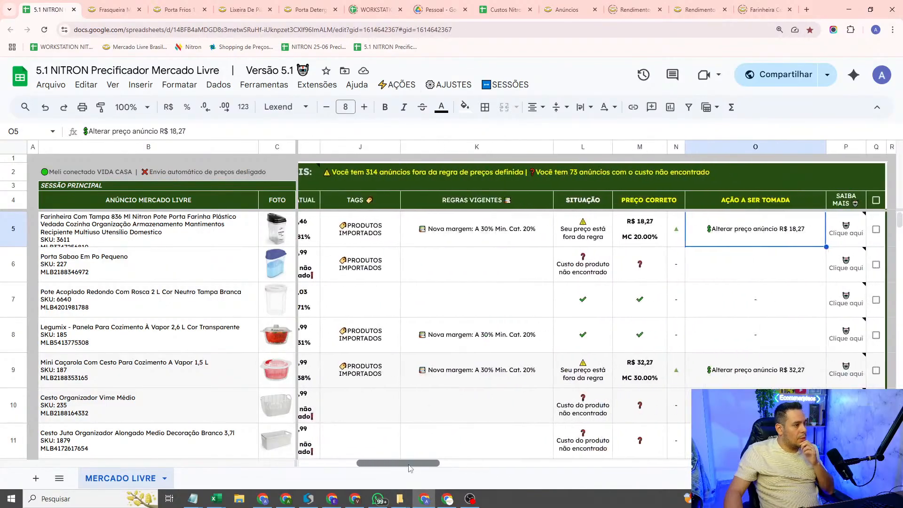
left_click(584, 233)
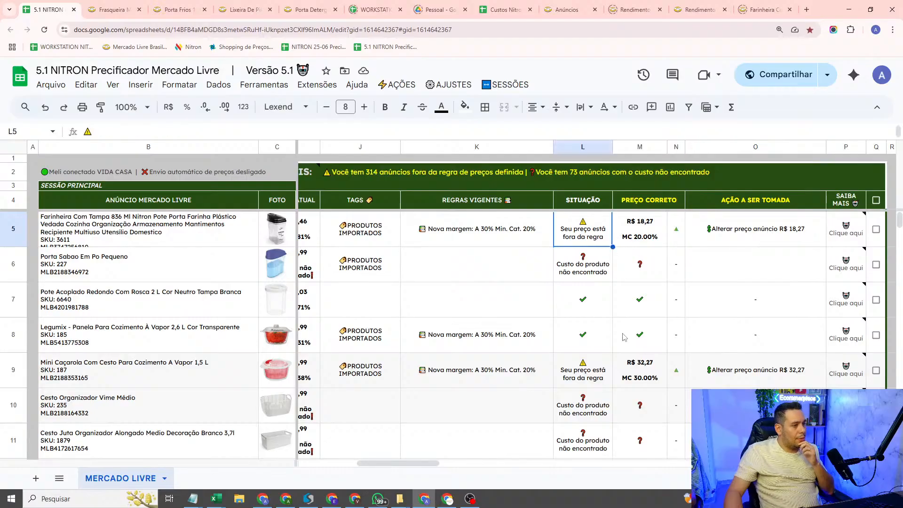
left_click(844, 238)
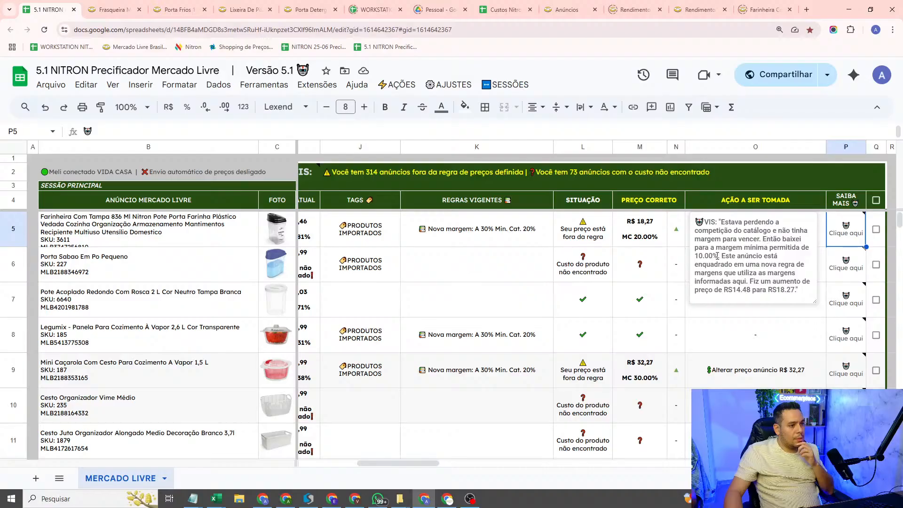
left_click(650, 242)
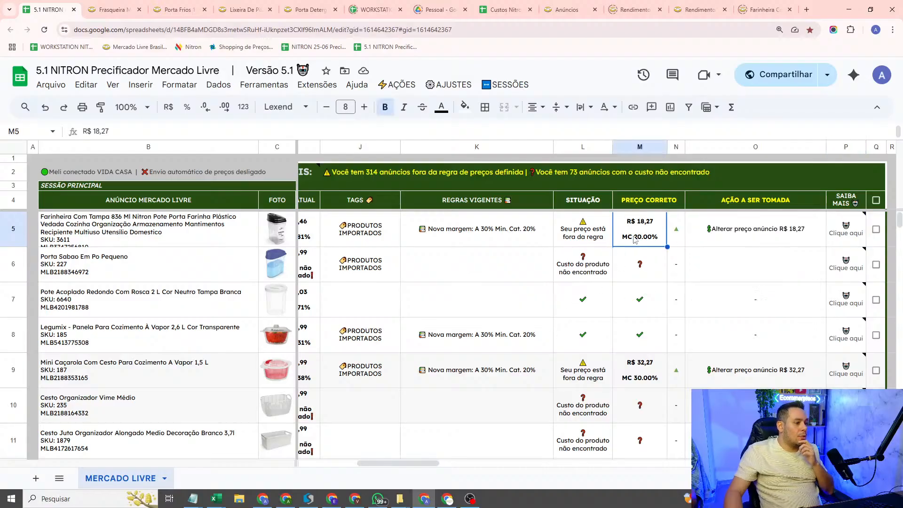
scroll(487, 451, "left", 5)
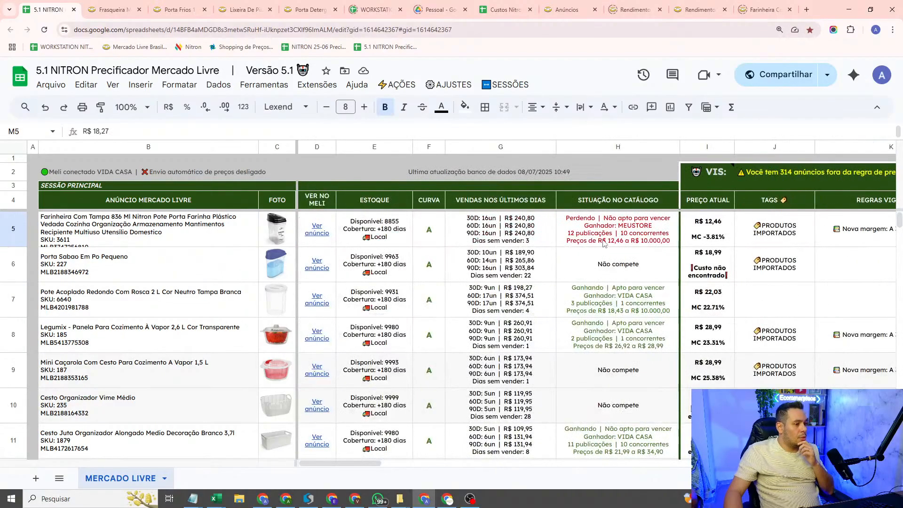
scroll(478, 442, "right", 5)
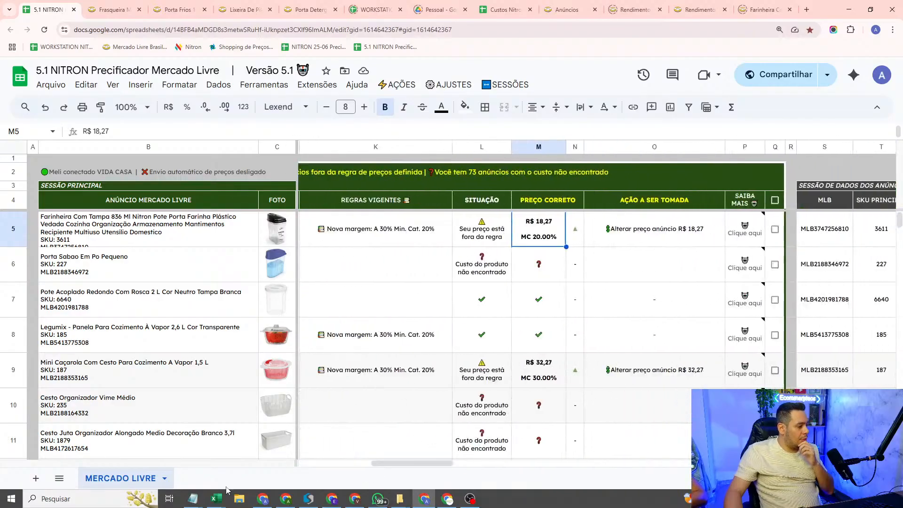
Step: Switch to the Notepad notes, review the catalogue margin listed under IMPORTAÇÃO, and return to the pricing sheet
mouse_move(202, 498)
left_click(331, 456)
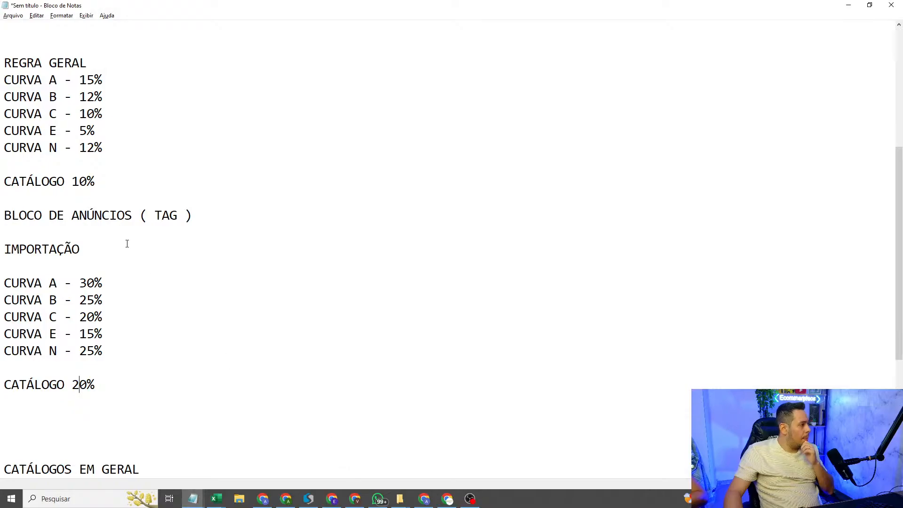
left_click(123, 317)
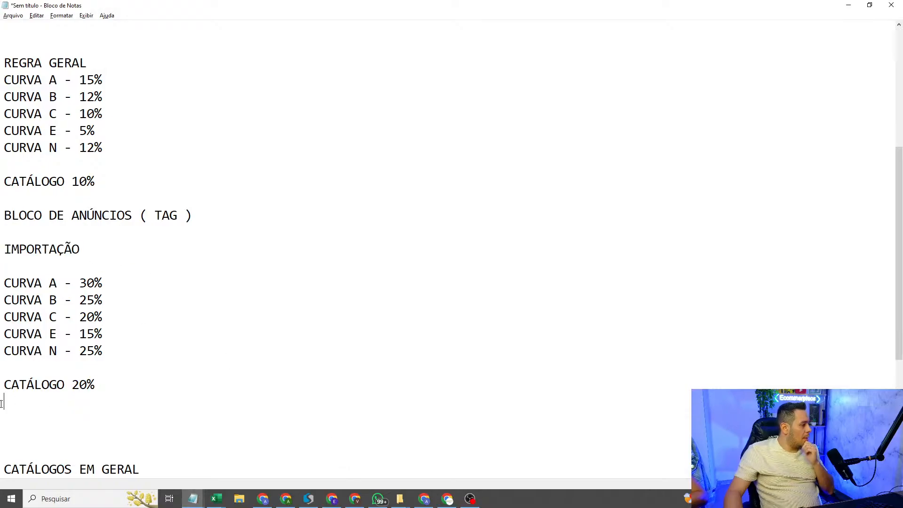
left_click_drag(2, 387, 95, 388)
left_click(565, 148)
left_click(842, 6)
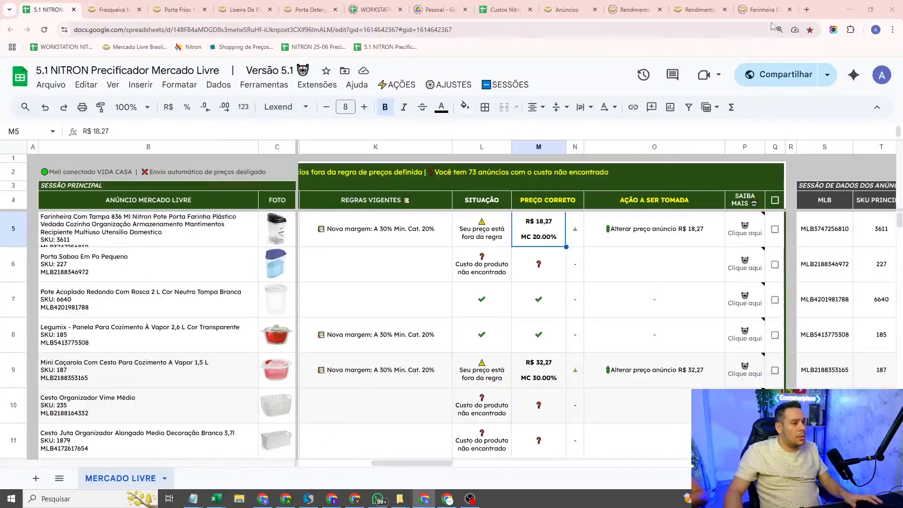
Step: Read the VIS explanation note of the row 5 listing, including the part about the new margin rule, and check its correct price
left_click(612, 256)
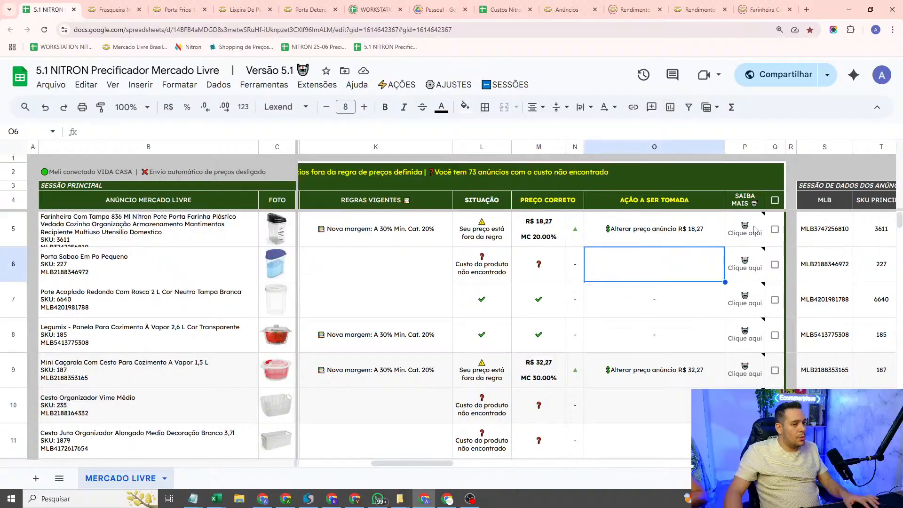
mouse_move(754, 231)
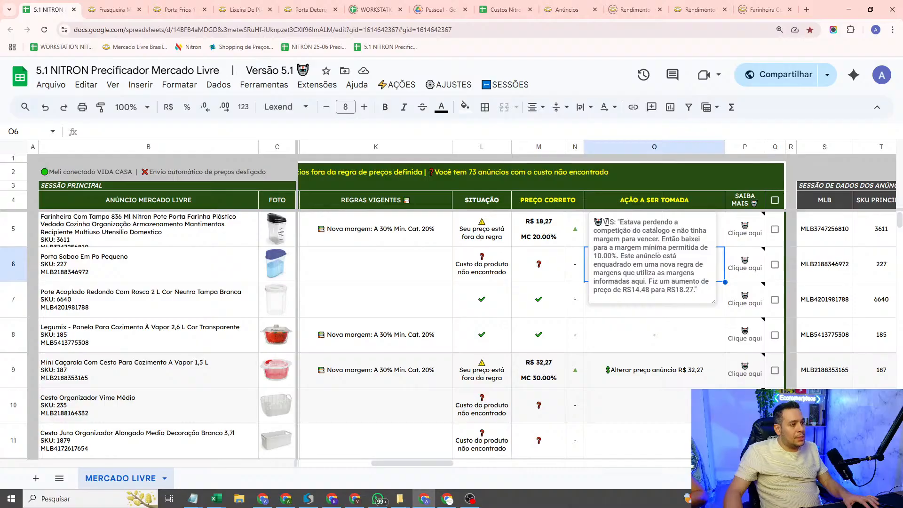
left_click_drag(620, 222, 697, 290)
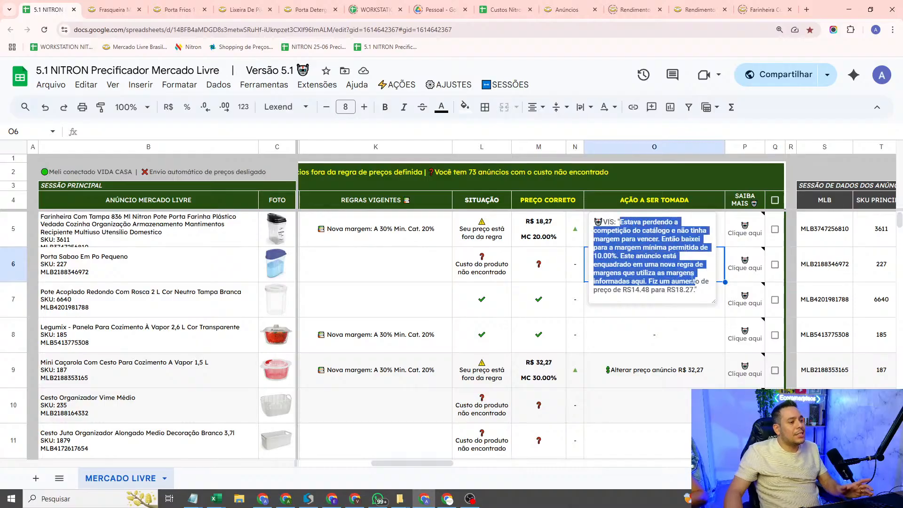
left_click(684, 272)
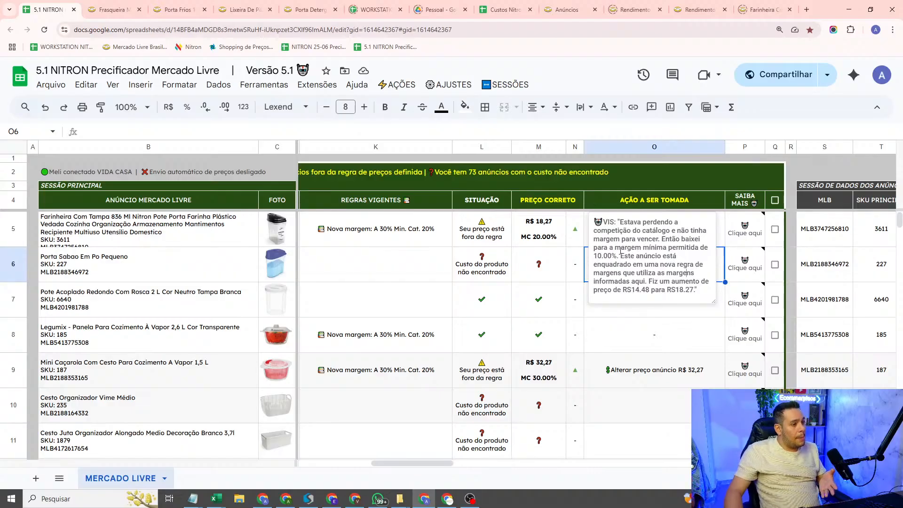
left_click_drag(641, 247, 646, 273)
left_click(642, 256)
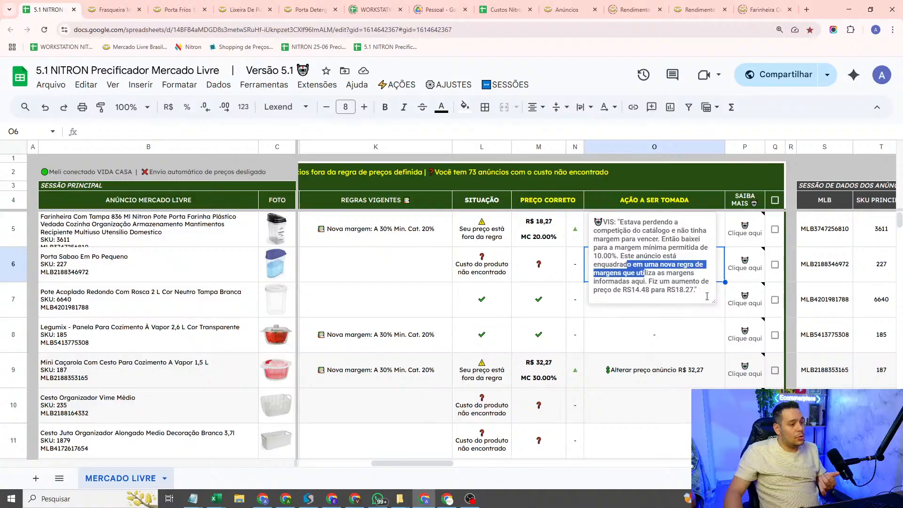
left_click(680, 245)
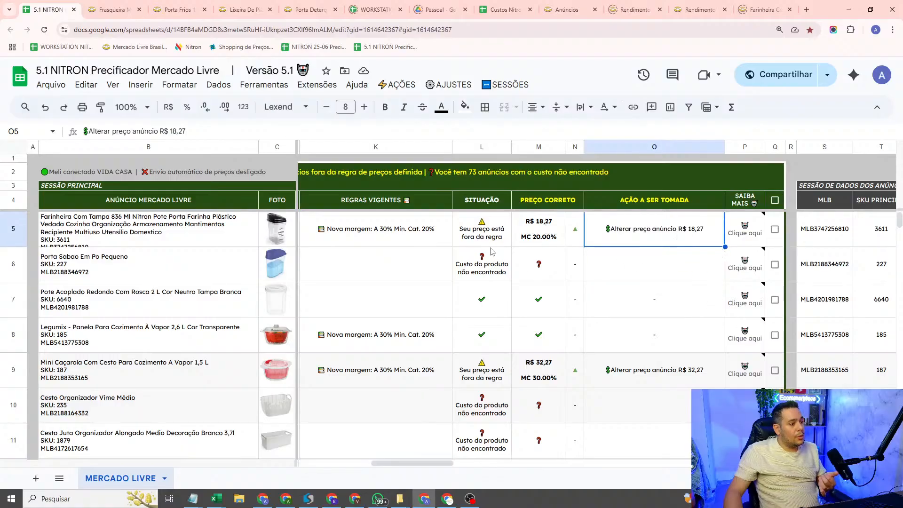
left_click(531, 234)
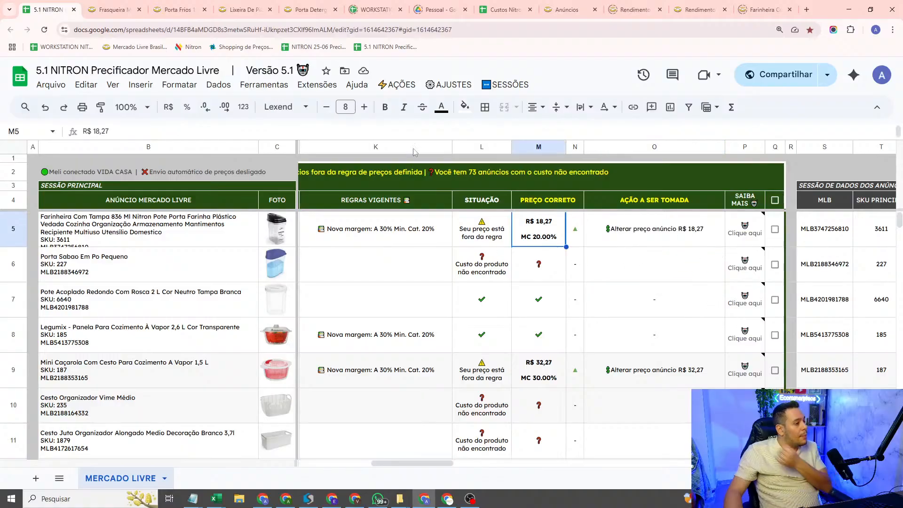
Step: Edit the PRODUTOS IMPORTADOS price rule and set its minimum margin for winning in the catalogue to 15%
left_click(401, 85)
mouse_move(451, 85)
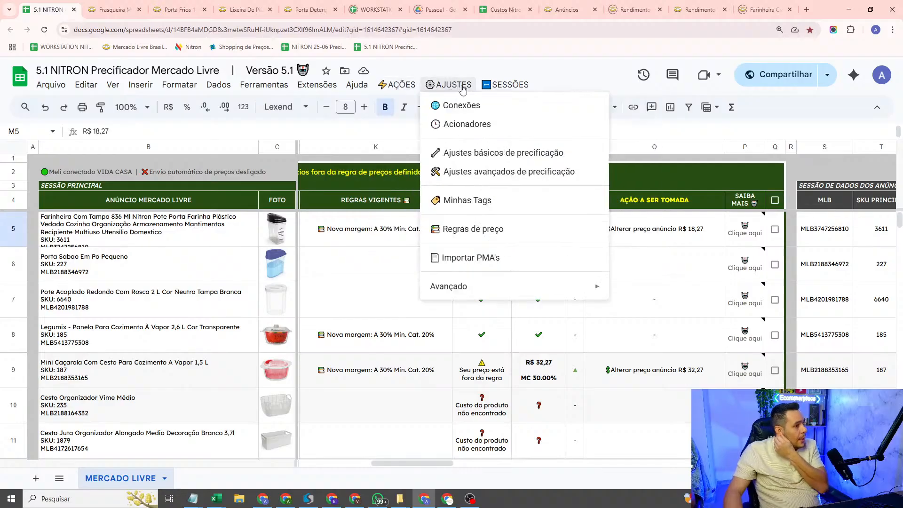
left_click(471, 227)
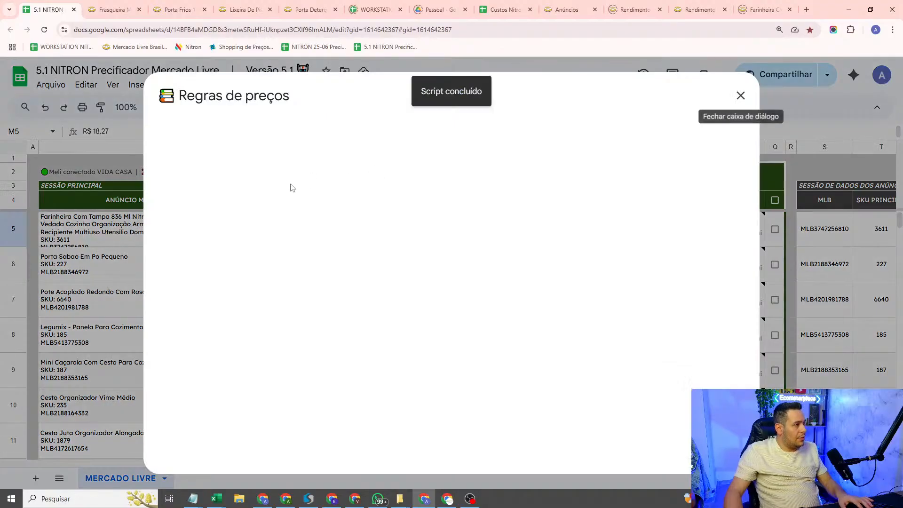
scroll(353, 207, "down", 3)
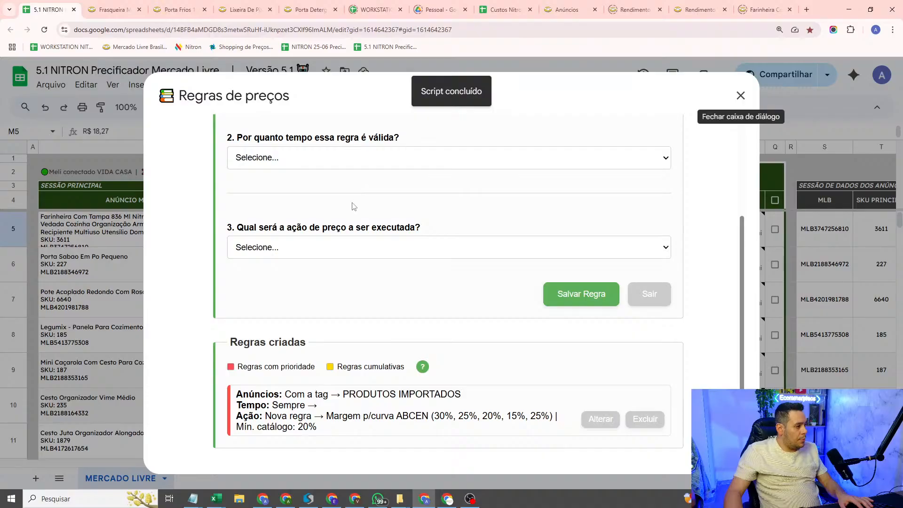
left_click(605, 418)
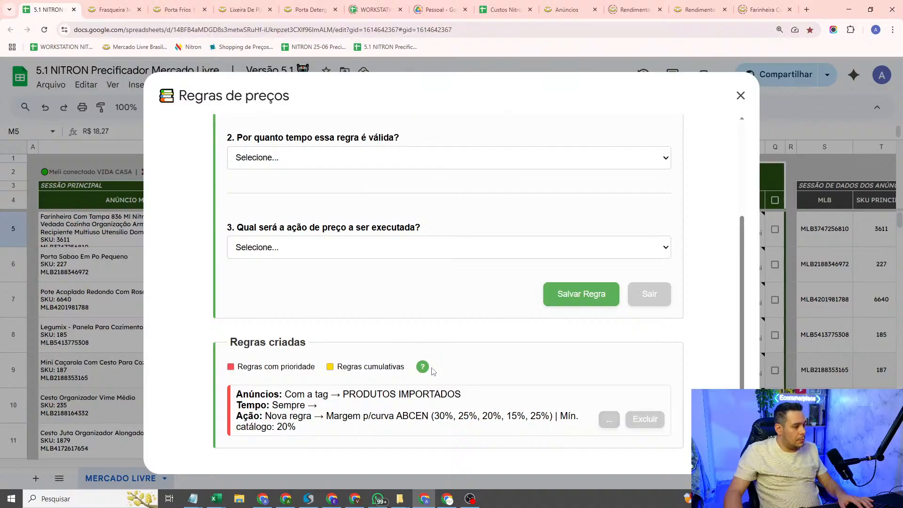
scroll(431, 370, "down", 6)
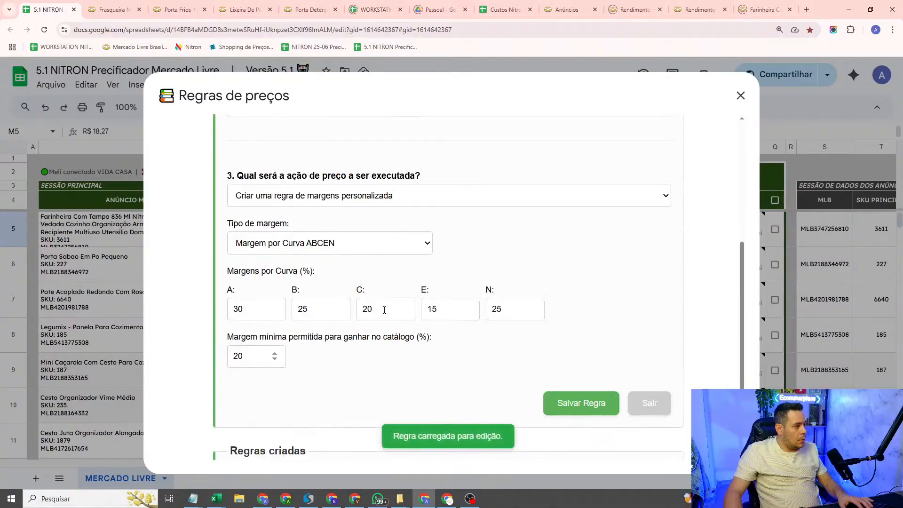
left_click(253, 290)
double_click(253, 290)
type("15")
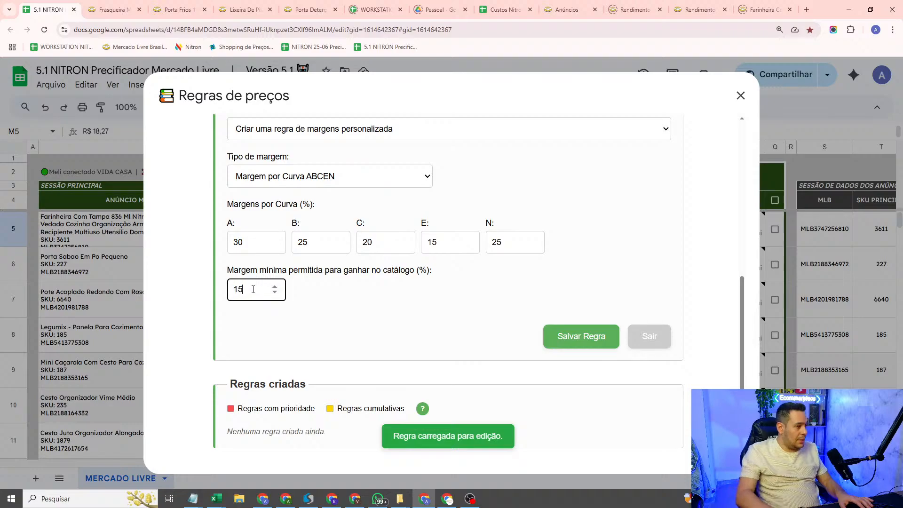
left_click(331, 322)
Step: Switch to the Notepad notes and change the CATÁLOGO margin under IMPORTAÇÃO to 15%
mouse_move(194, 504)
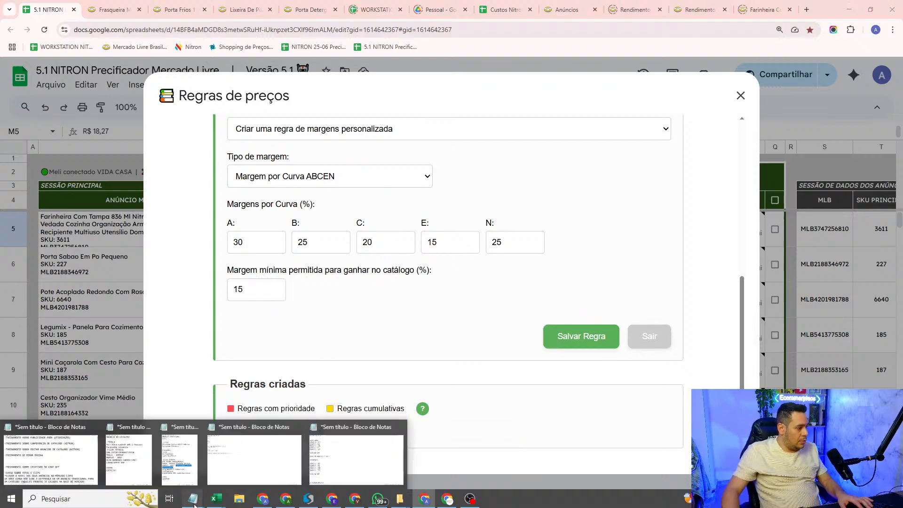
left_click(356, 458)
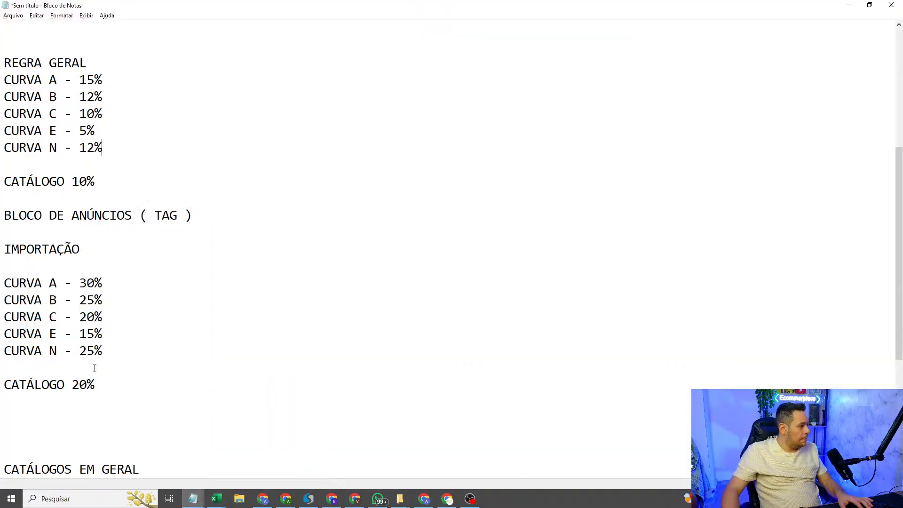
left_click_drag(84, 384, 72, 383)
type("15")
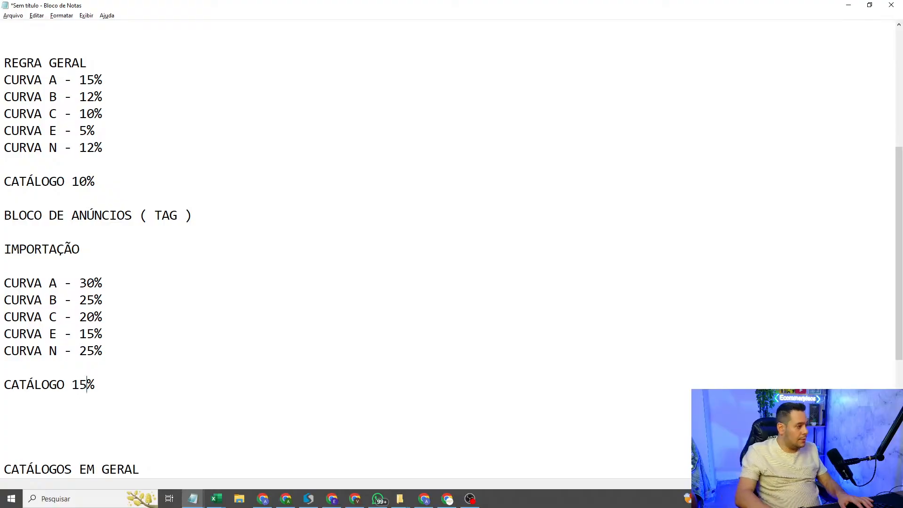
Step: Back in the pricing sheet, save the edited rule, close the price rules dialog and recalculate the pricing
key("alt+Tab")
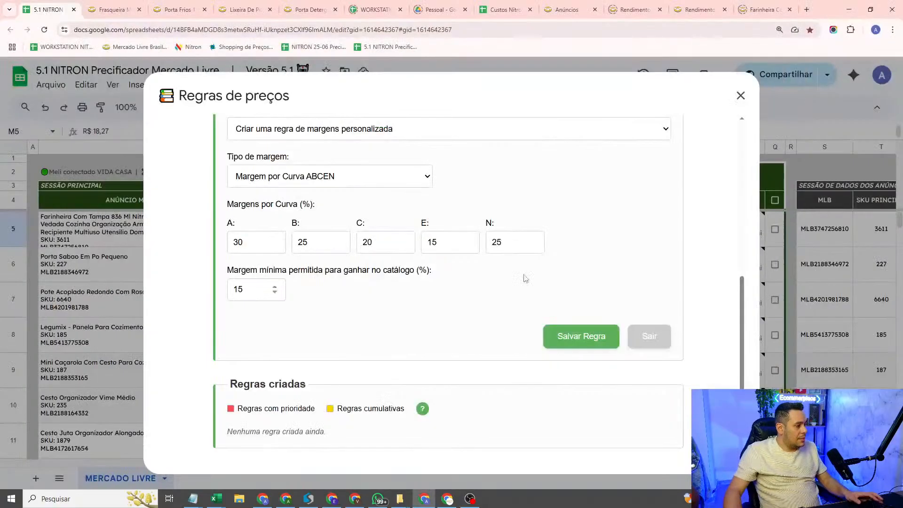
left_click(574, 336)
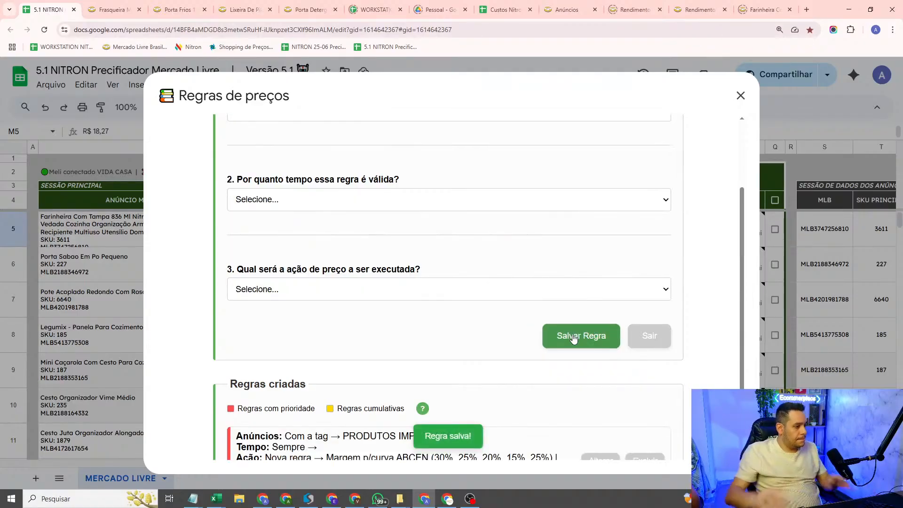
left_click(741, 96)
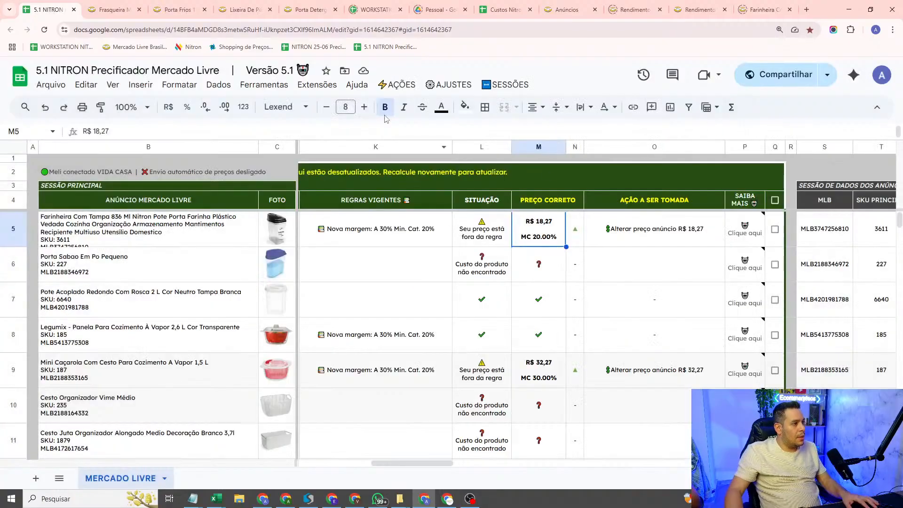
left_click(400, 85)
left_click(420, 105)
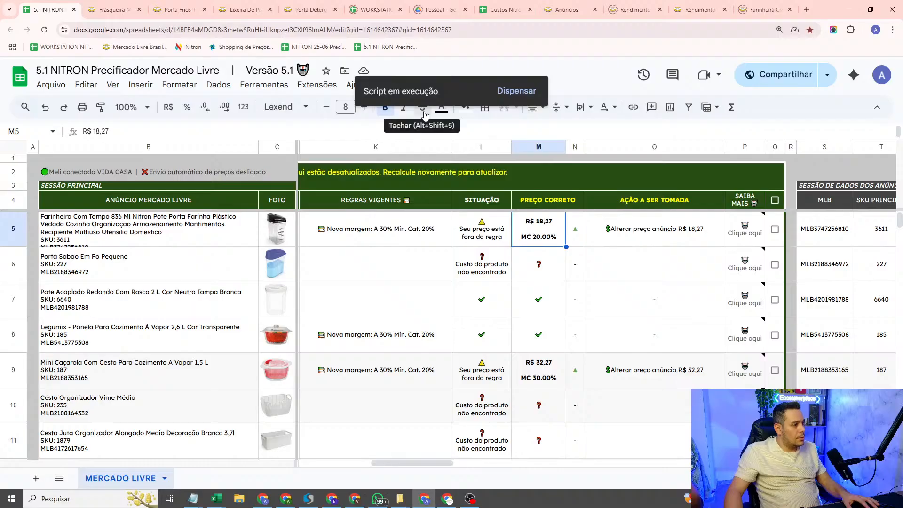
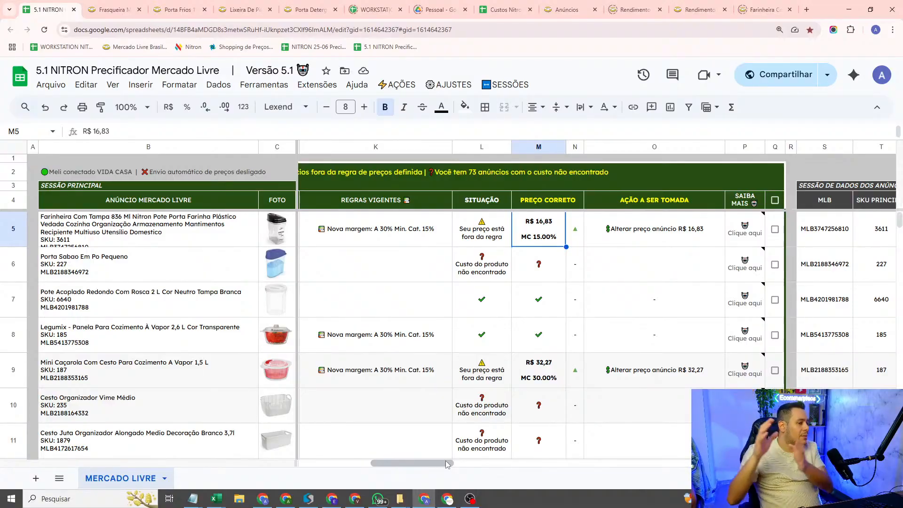
Step: Check the row 9 listing's catalogue situation, its tag and the correct price calculated under the new margin rule
scroll(599, 262, "left", 10)
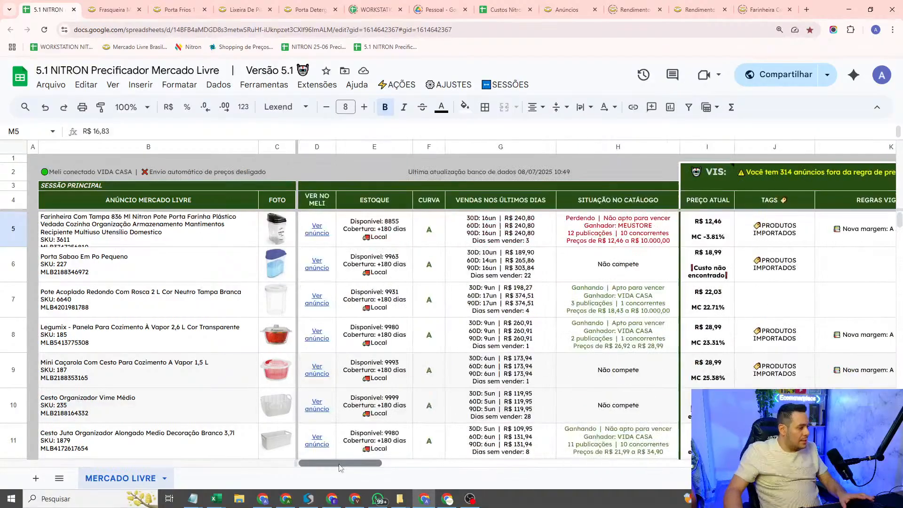
scroll(599, 261, "down", 2)
scroll(487, 430, "up", 2)
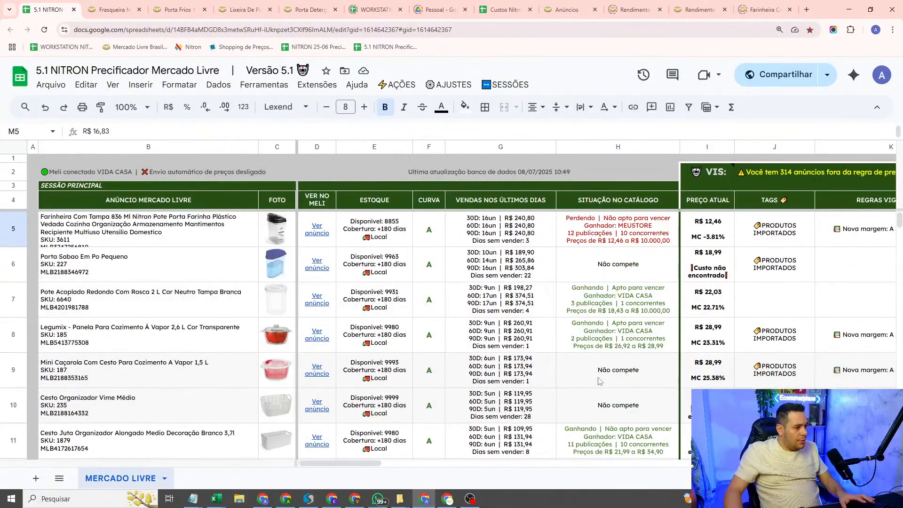
left_click(626, 407)
left_click(628, 366)
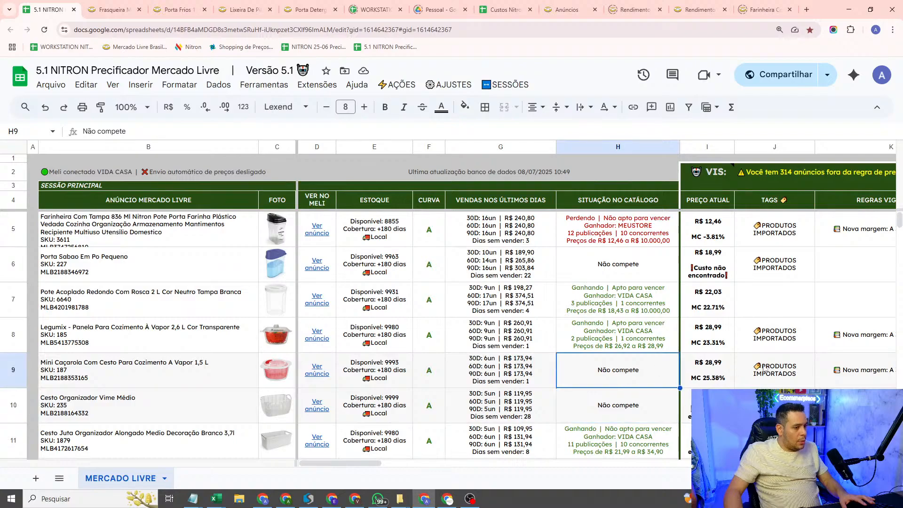
left_click(766, 371)
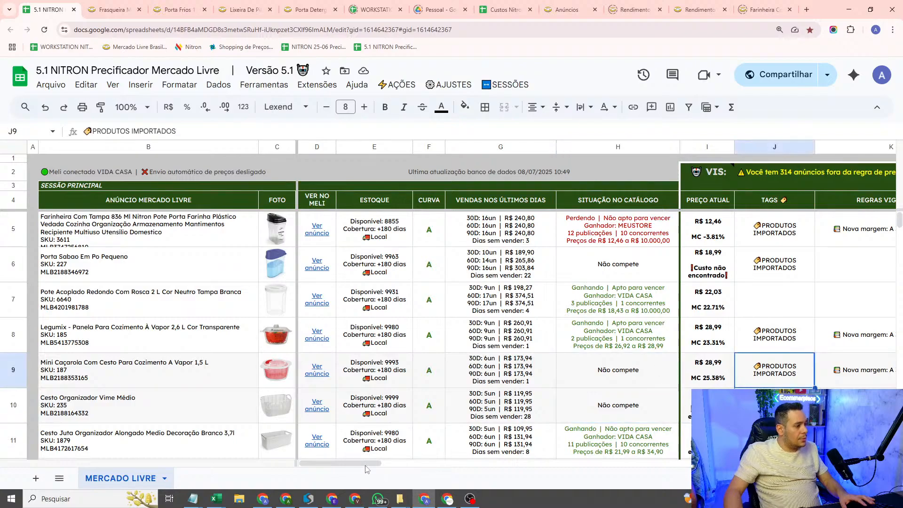
left_click_drag(367, 469, 413, 469)
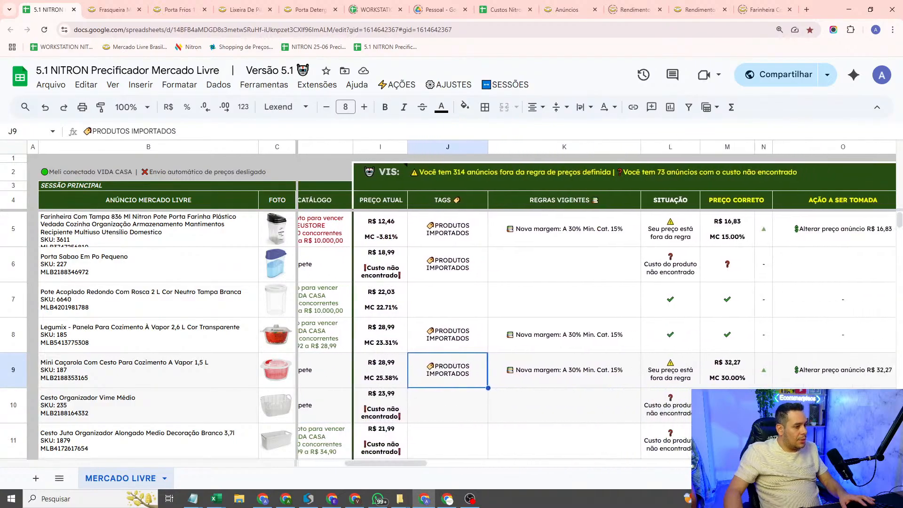
left_click(730, 381)
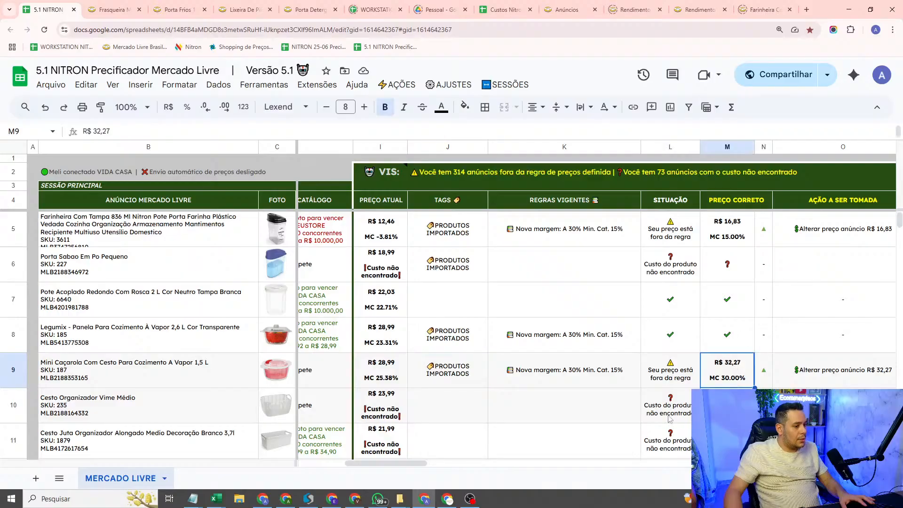
Step: Open the price rules and load the PRODUTOS IMPORTADOS rule for editing
left_click(449, 85)
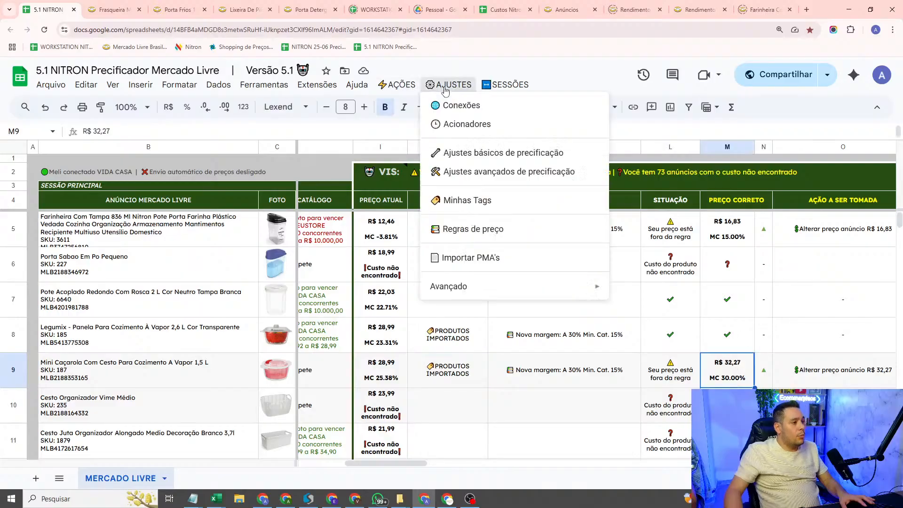
left_click(489, 212)
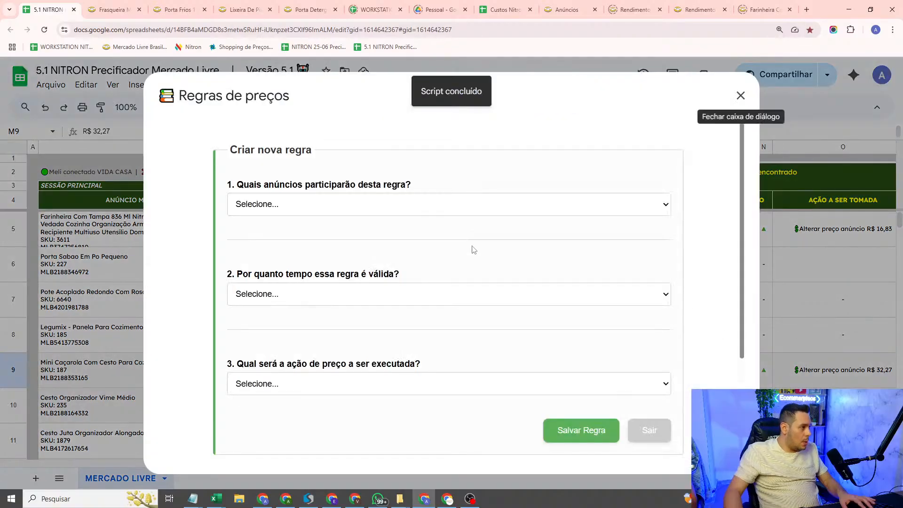
scroll(317, 302, "down", 3)
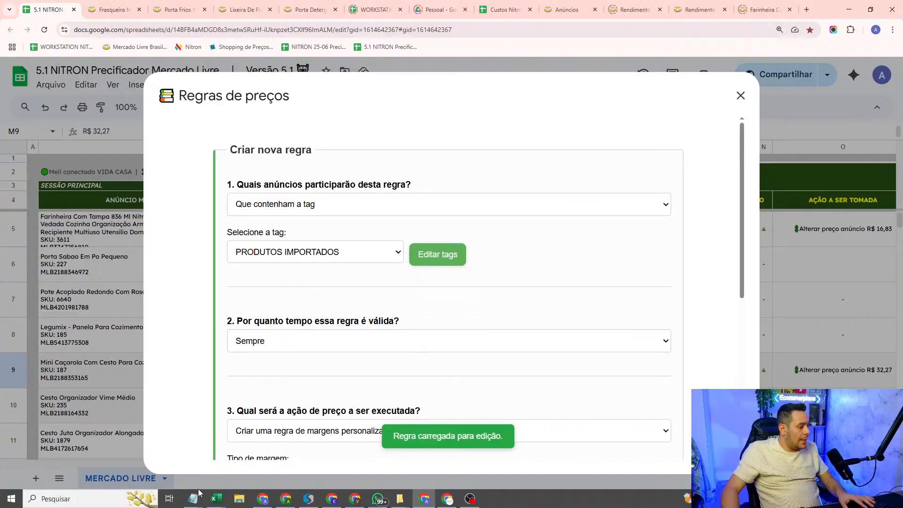
Step: Switch to the Notepad notes, review the general and tag margins, and change CURVA A under IMPORTAÇÃO to 35%
mouse_move(198, 497)
left_click(162, 444)
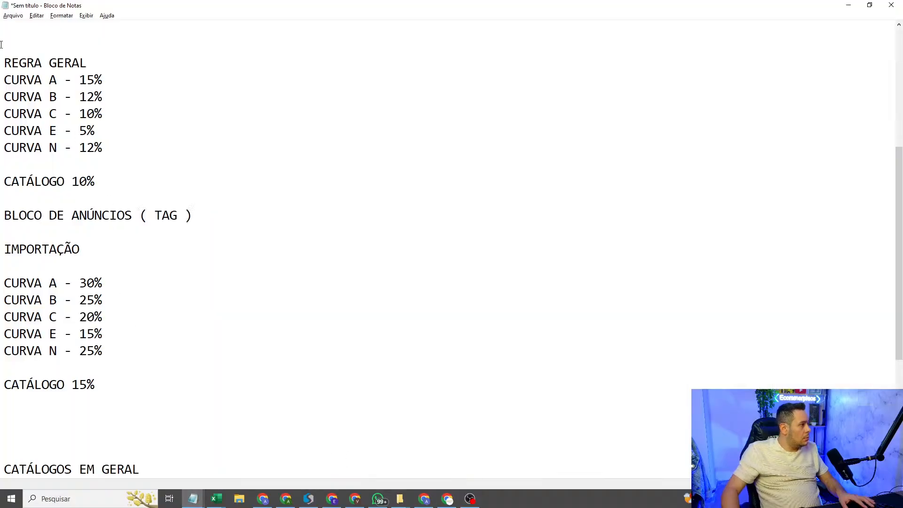
left_click_drag(8, 37, 166, 183)
left_click(162, 182)
left_click_drag(204, 220, 148, 218)
left_click_drag(161, 261, 1, 232)
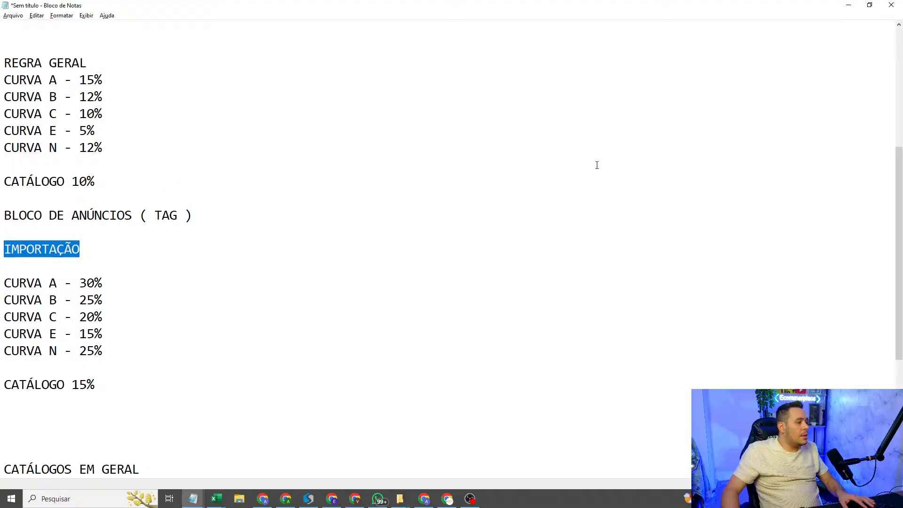
left_click(9, 266)
key("BackSpace")
type("5")
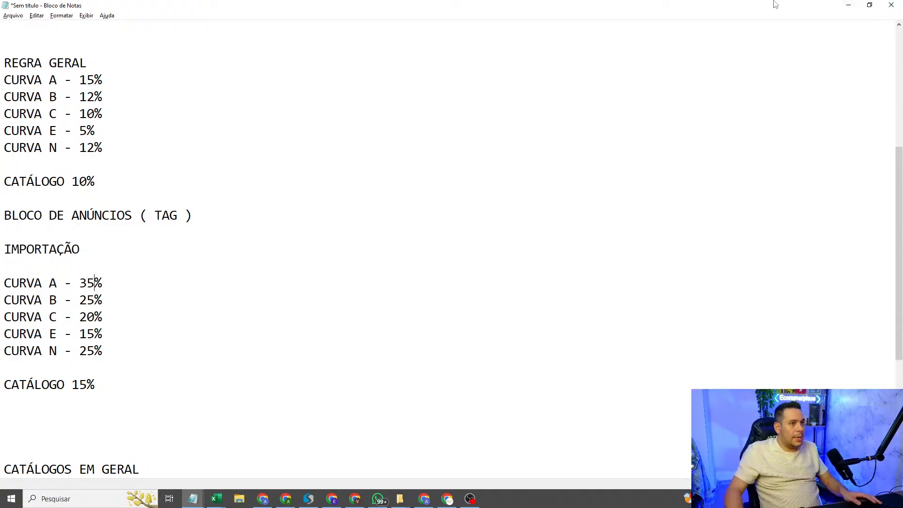
Step: Back in the pricing sheet, set the imported products rule's curve A margin to 35%, save the rule and close the dialog
left_click(849, 5)
double_click(247, 241)
type("35")
left_click(648, 282)
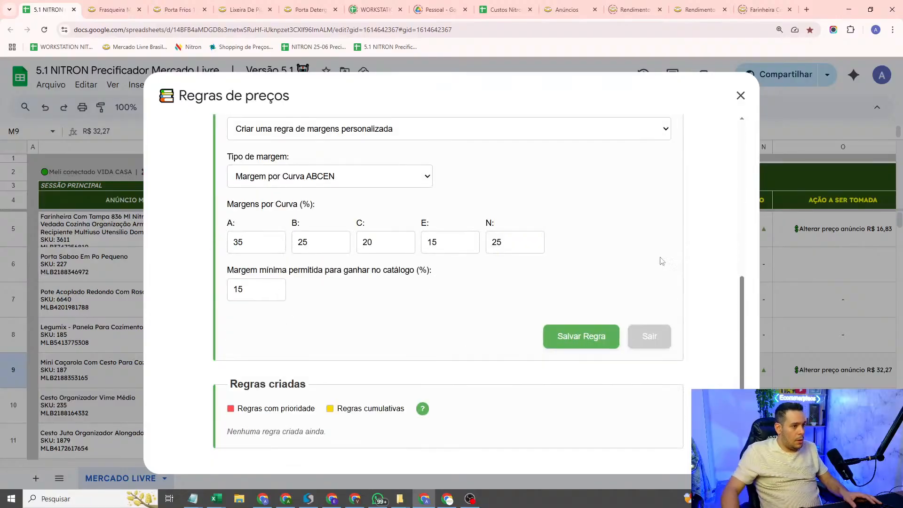
left_click(587, 337)
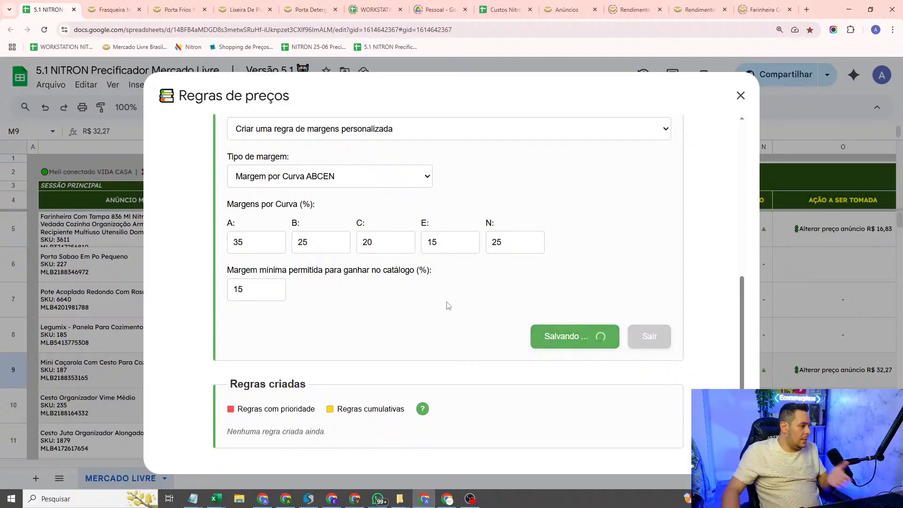
left_click(740, 95)
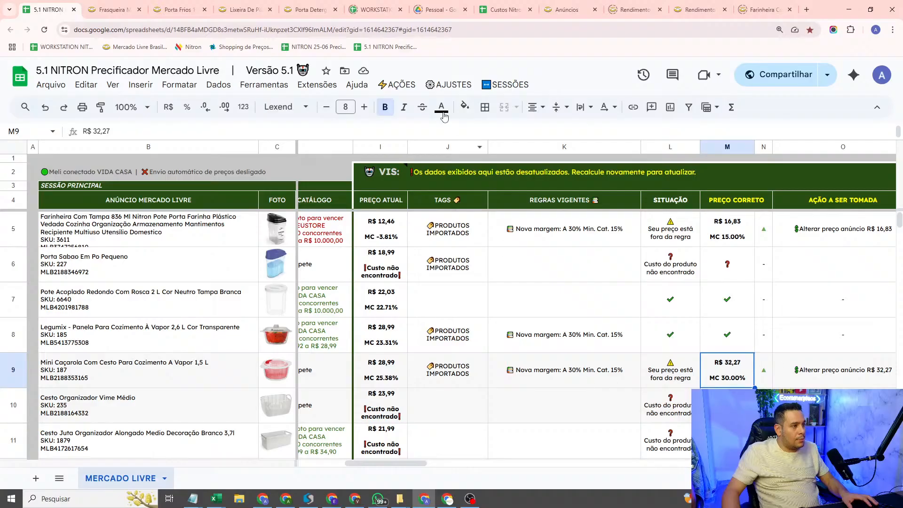
Step: Recalculate the pricing with the edited rule and check the row 5 listing's tag
left_click(393, 86)
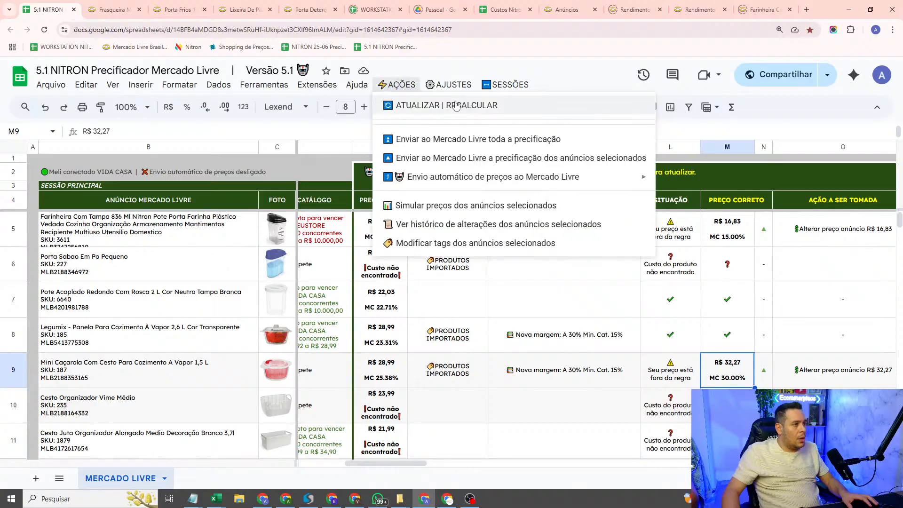
left_click(439, 109)
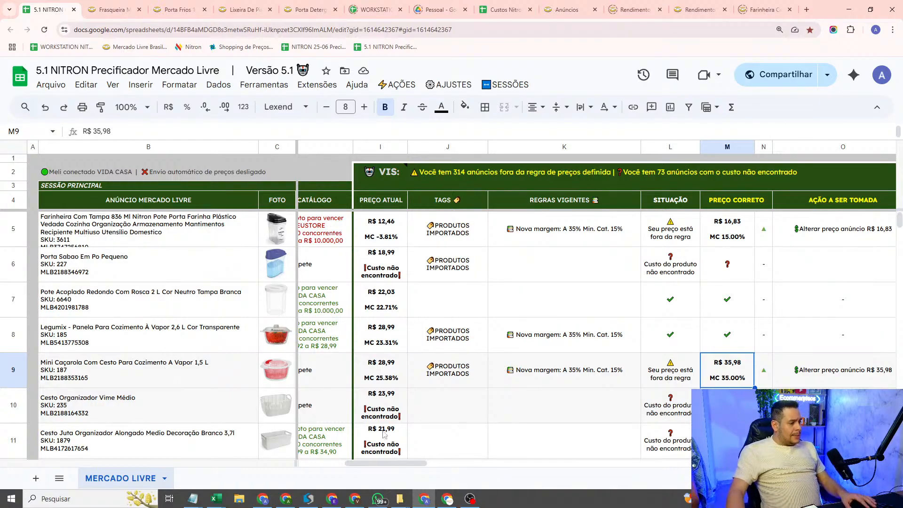
left_click(462, 243)
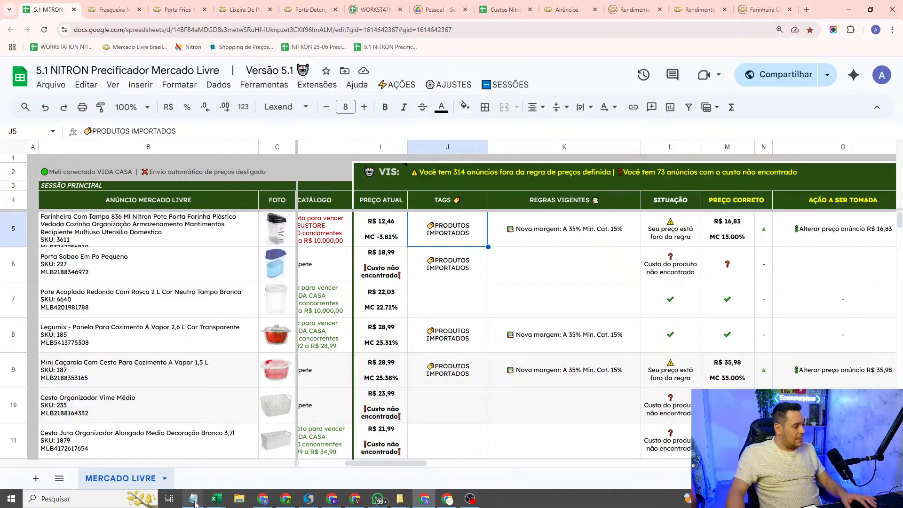
Step: Switch to the Notepad notes and review the REGRA GERAL margins and the notes that follow them
mouse_move(194, 504)
left_click(356, 459)
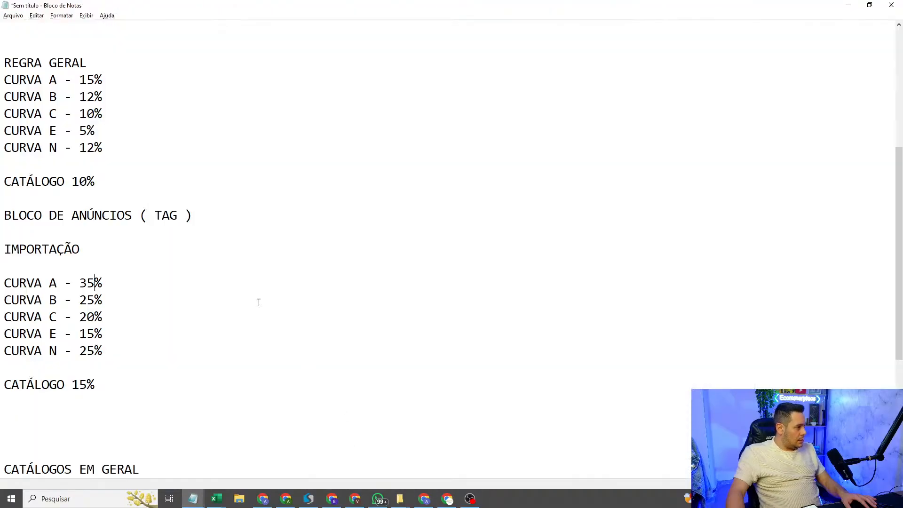
scroll(256, 296, "up", 4)
left_click_drag(4, 60, 170, 176)
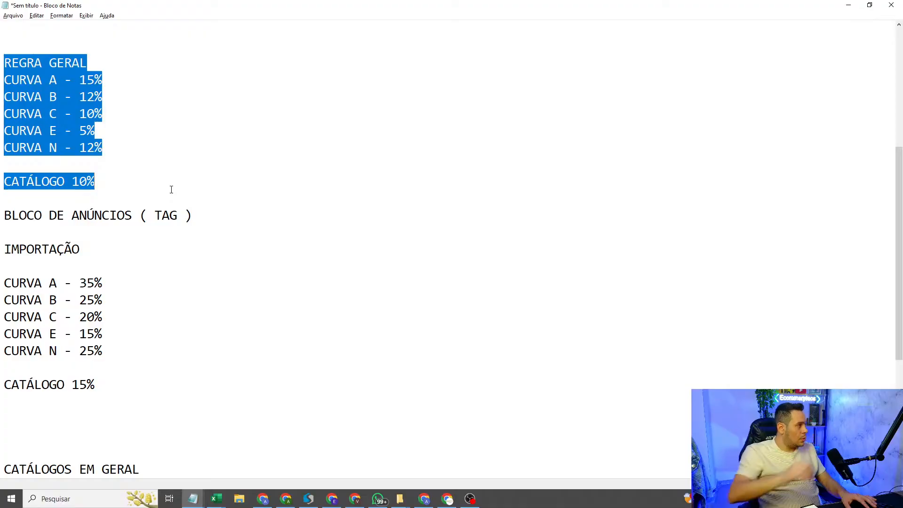
scroll(171, 190, "down", 3)
scroll(170, 189, "down", 1)
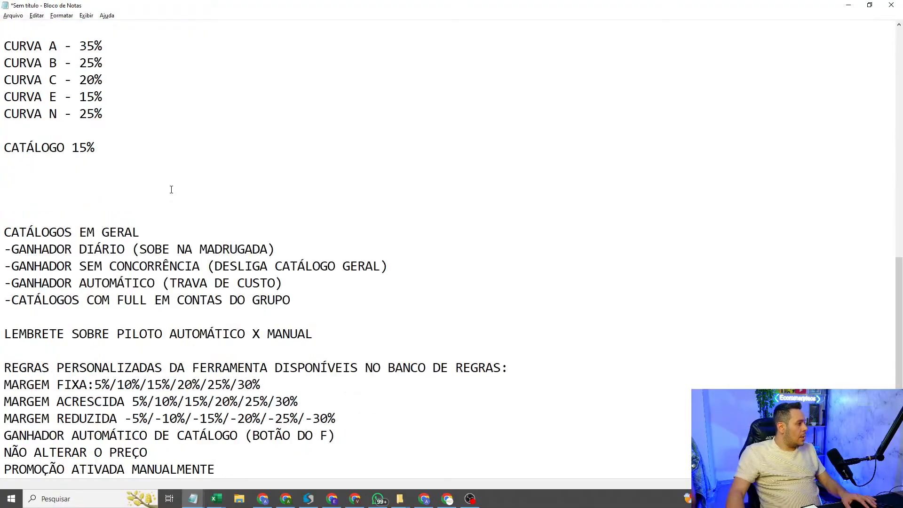
Step: Remove a blank line above CATÁLOGOS EM GERAL and cut the REGRAS PERSONALIZADAS block from the end of the notes
left_click(73, 199)
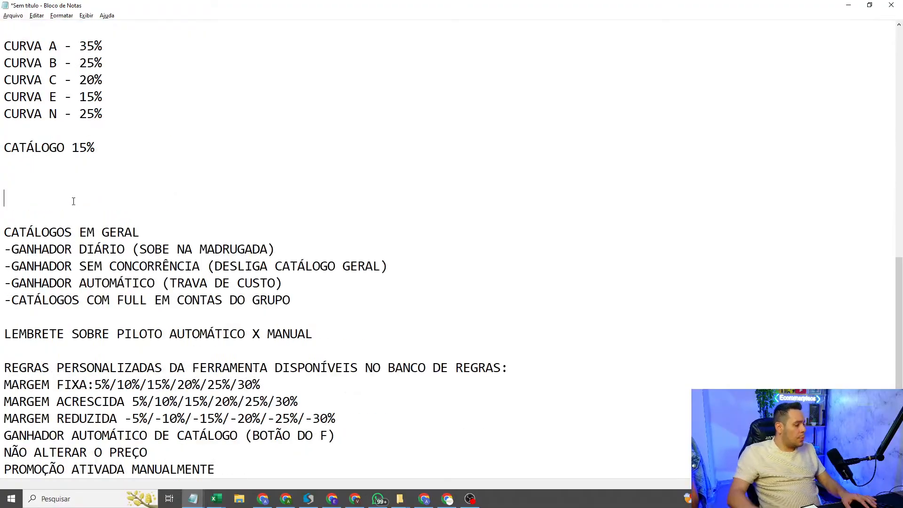
key("Delete")
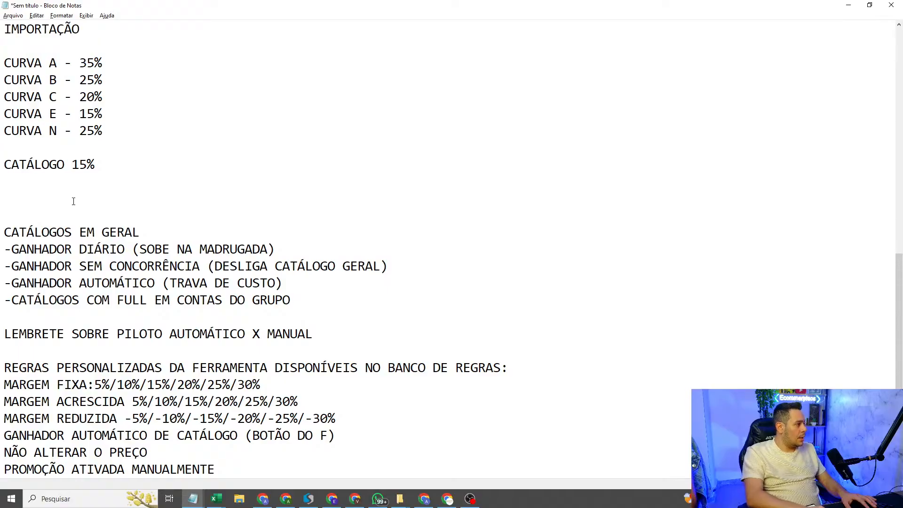
left_click(155, 169)
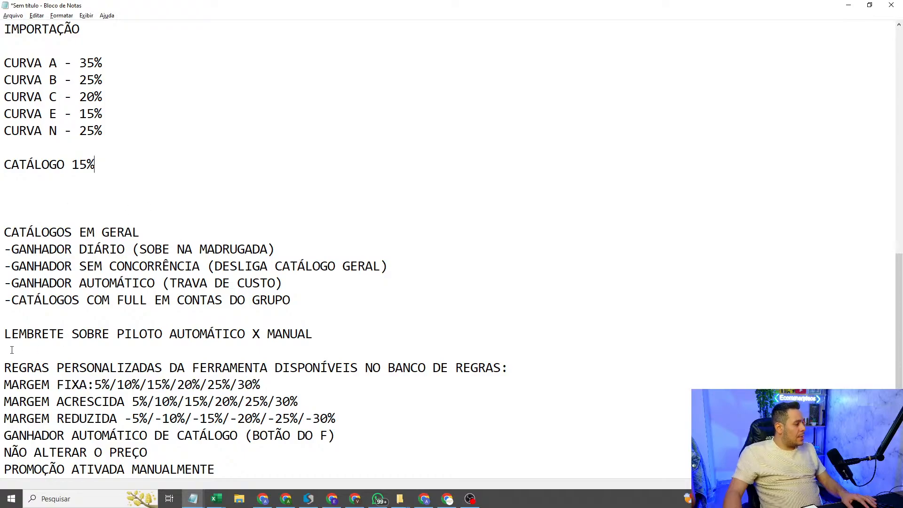
left_click_drag(8, 359, 626, 468)
key("ctrl+c")
key("Delete")
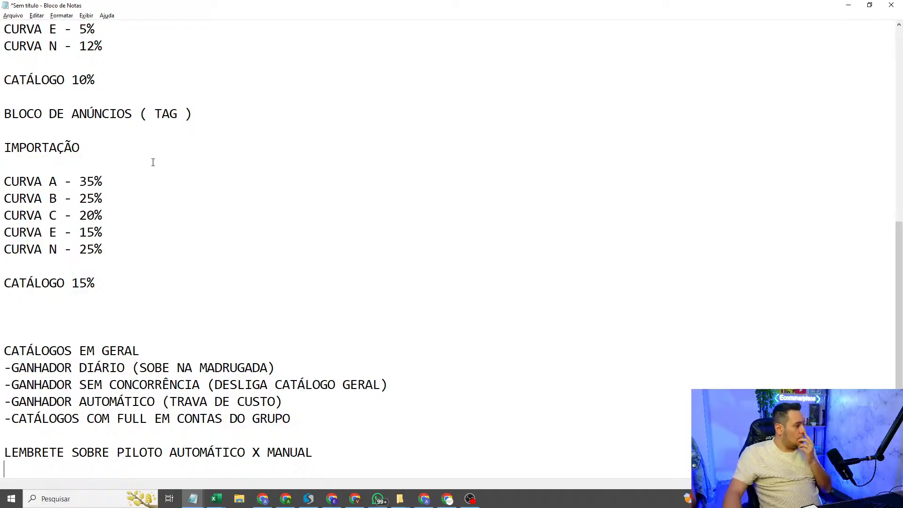
Step: Add blank lines below CATÁLOGO 15% in the IMPORTAÇÃO section and paste the REGRAS PERSONALIZADAS block there
scroll(153, 162, "up", 5)
scroll(153, 162, "down", 5)
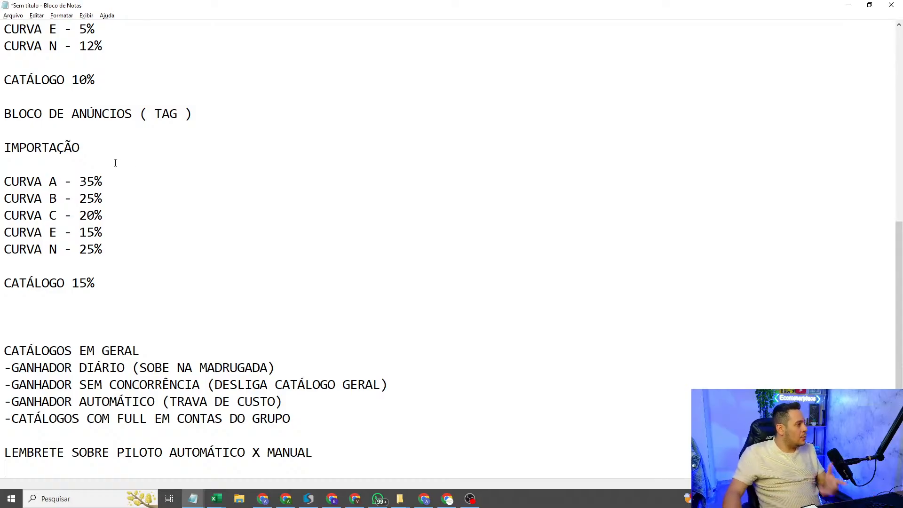
scroll(117, 153, "up", 3)
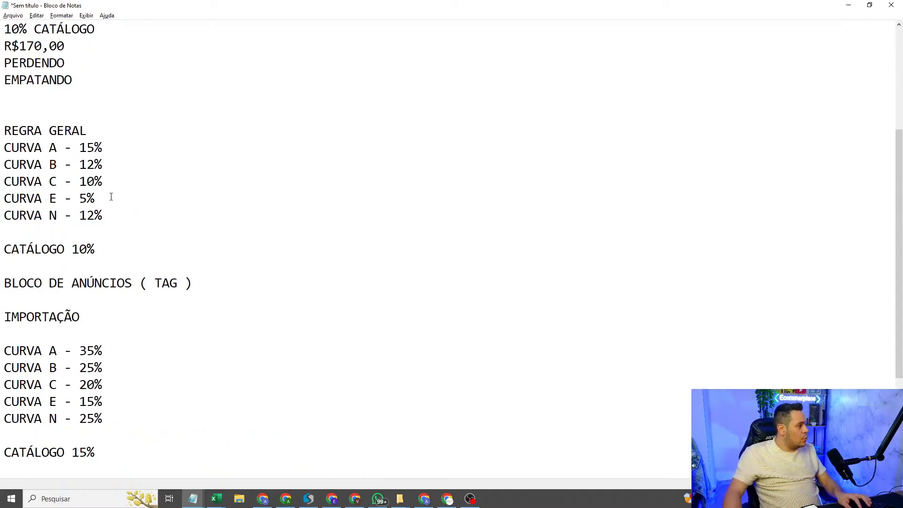
left_click(88, 264)
key("Down")
key("Down")
key("Down")
key("Down")
key("Down")
key("Down")
key("Down")
key("Down")
key("Down")
key("Down")
key("Down")
key("Down")
key("Down")
key("Down")
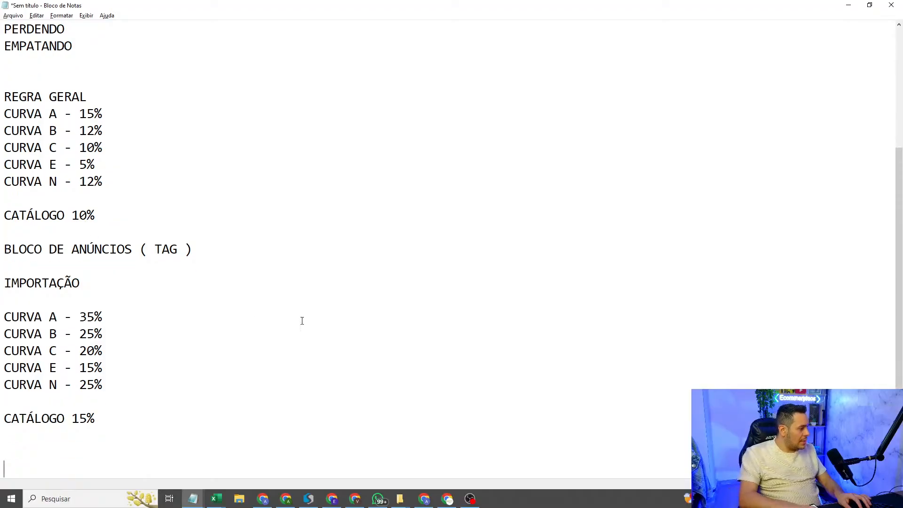
key("Return")
key("Return")
key("Return")
key("Return")
key("Return")
key("Return")
key("Return")
key("Return")
key("Return")
key("Return")
key("Return")
key("Return")
key("Return")
key("Return")
key("Up")
left_click(302, 321)
key("ctrl+v")
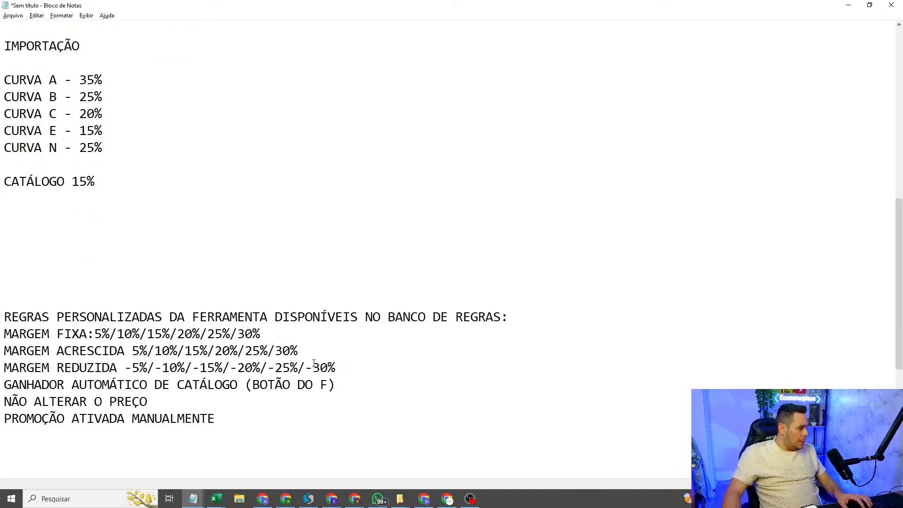
Step: Highlight MARGEM FIXA and its 5% option in the custom rules list to examine the fixed margin rule
left_click_drag(3, 335, 86, 327)
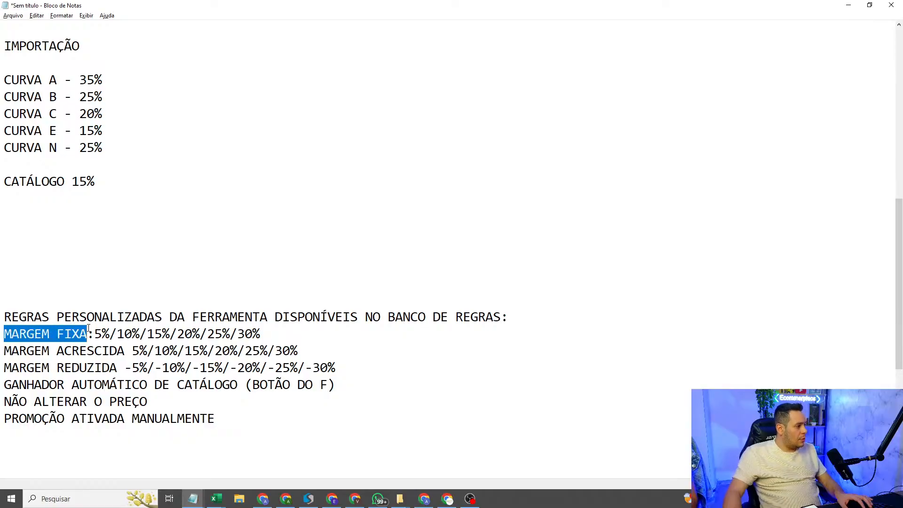
left_click(104, 401)
left_click_drag(3, 335, 92, 335)
left_click(125, 235)
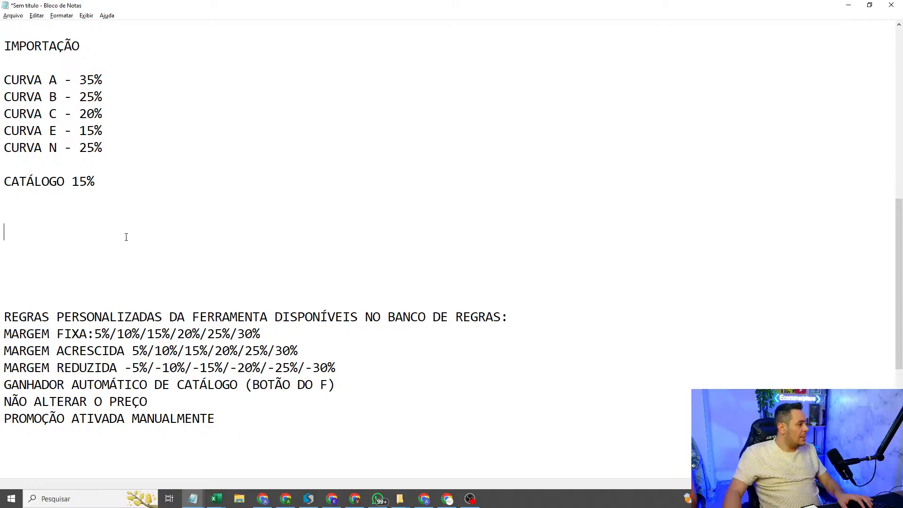
left_click_drag(5, 335, 80, 335)
left_click(86, 335)
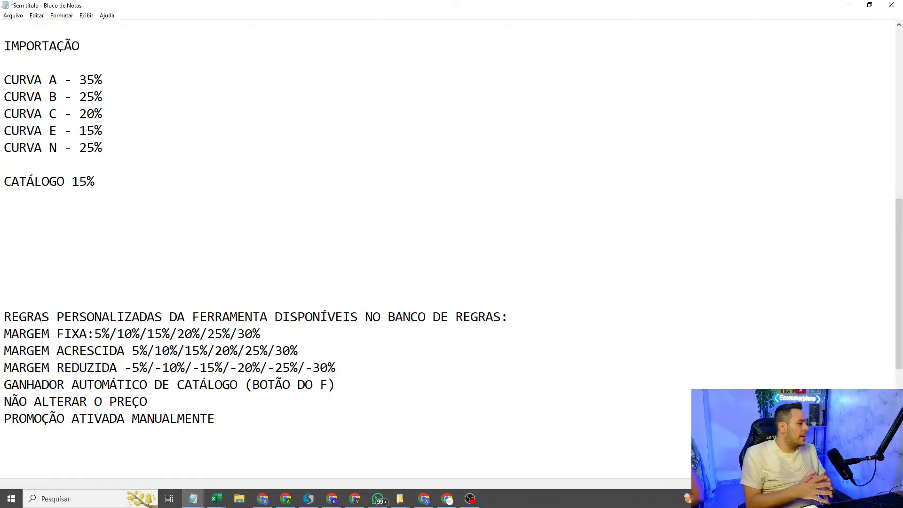
left_click_drag(96, 334, 109, 334)
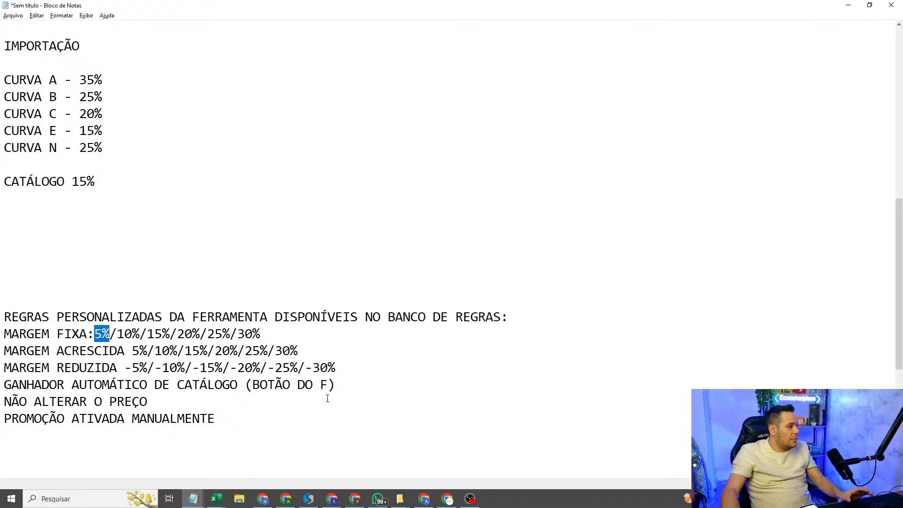
Step: Return to the pricing spreadsheet and select the row of the Kit 2 Potes Alto Médio Açúcar/café listing to examine its margin and price action
left_click(848, 7)
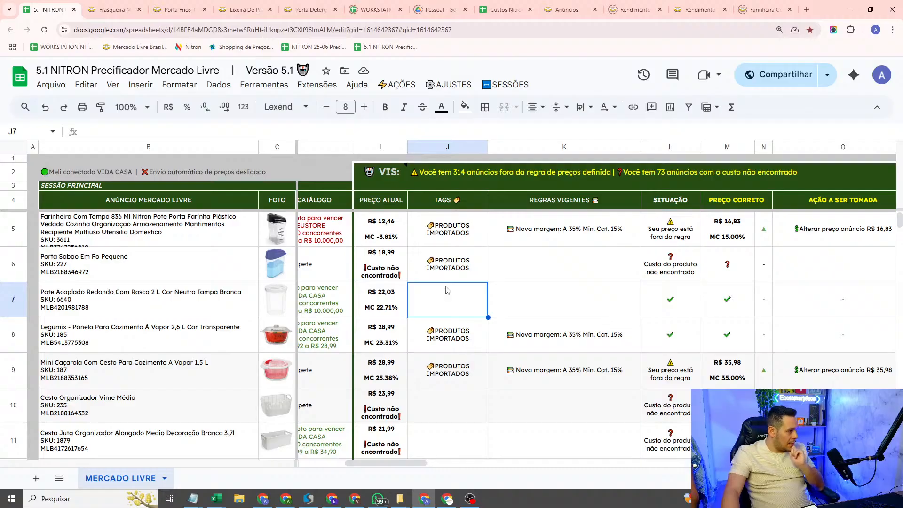
scroll(463, 280, "down", 5)
scroll(414, 329, "down", 2)
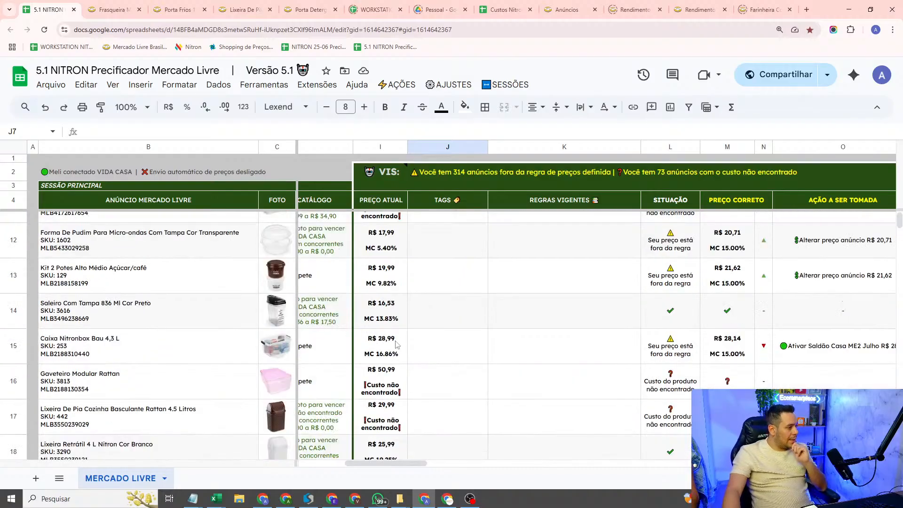
scroll(388, 329, "up", 5)
scroll(379, 311, "down", 3)
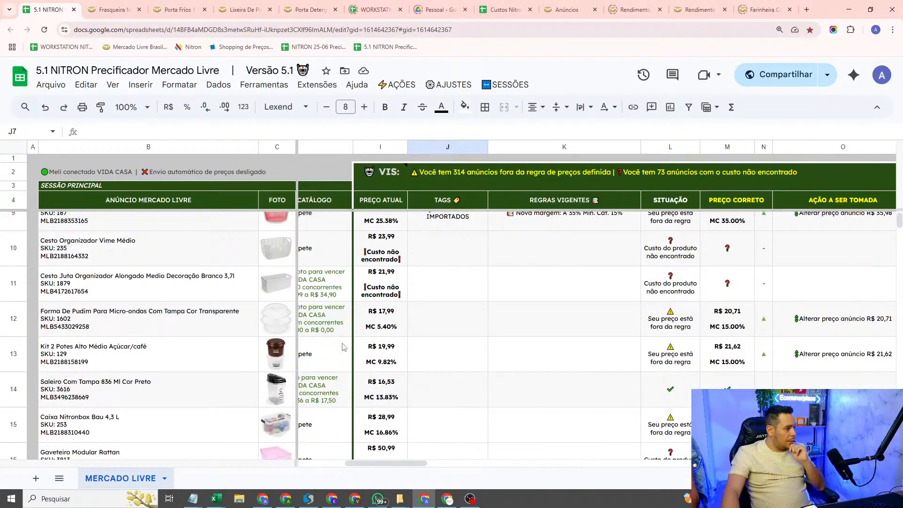
left_click(376, 300)
left_click(384, 346)
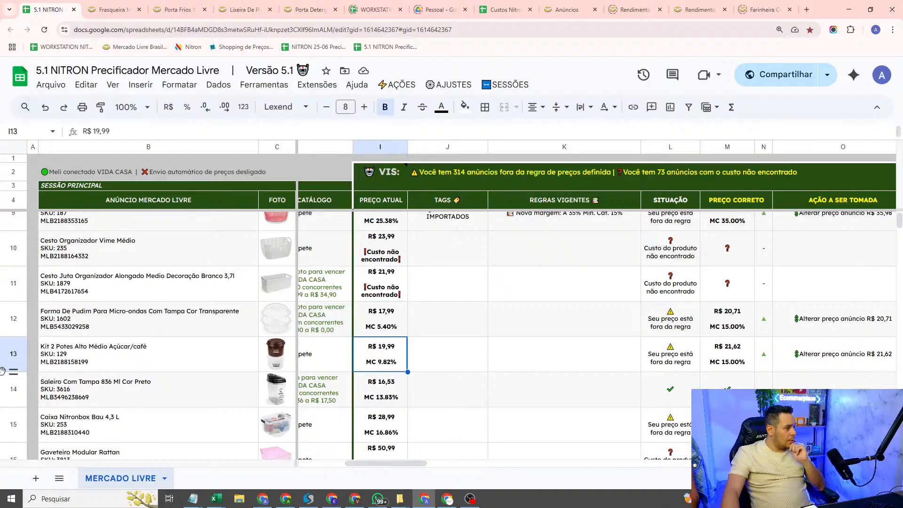
left_click(4, 365)
scroll(545, 357, "right", 3)
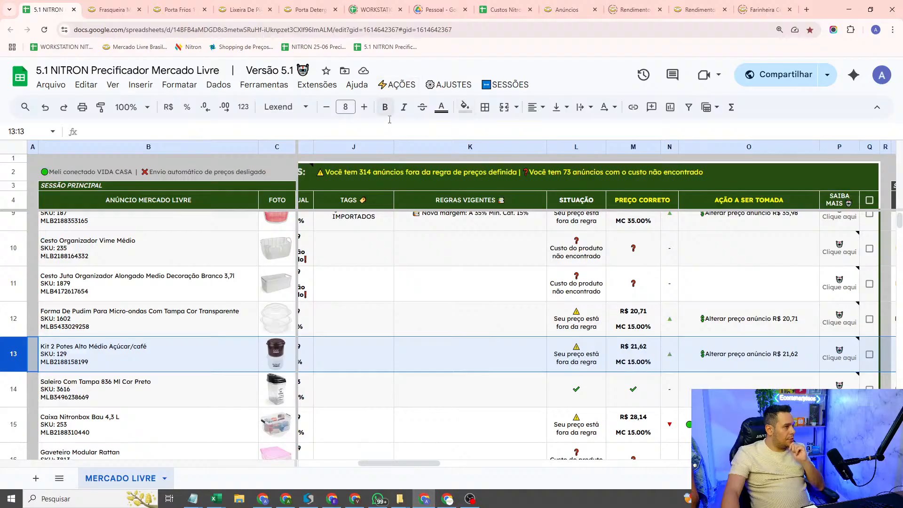
Step: Open the manager for created tags and add a tag named MARGEM FIXA 5%
left_click(388, 86)
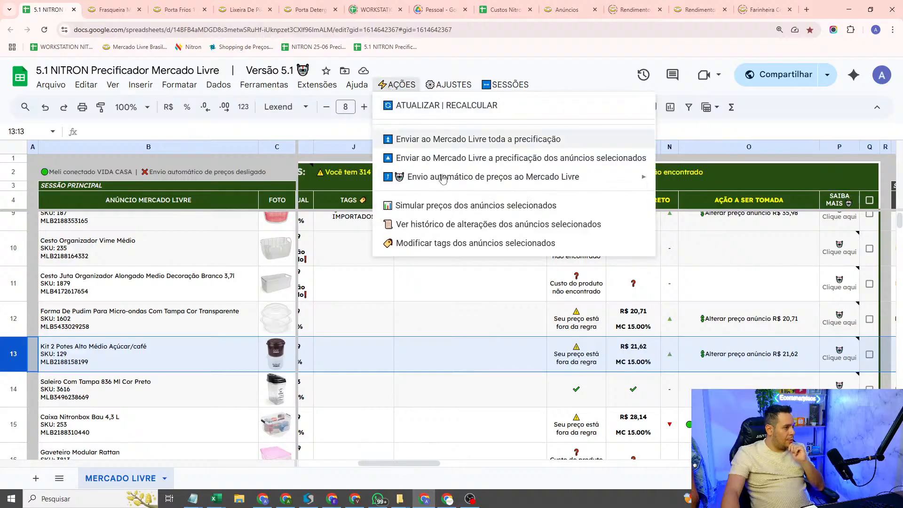
mouse_move(450, 86)
left_click(463, 207)
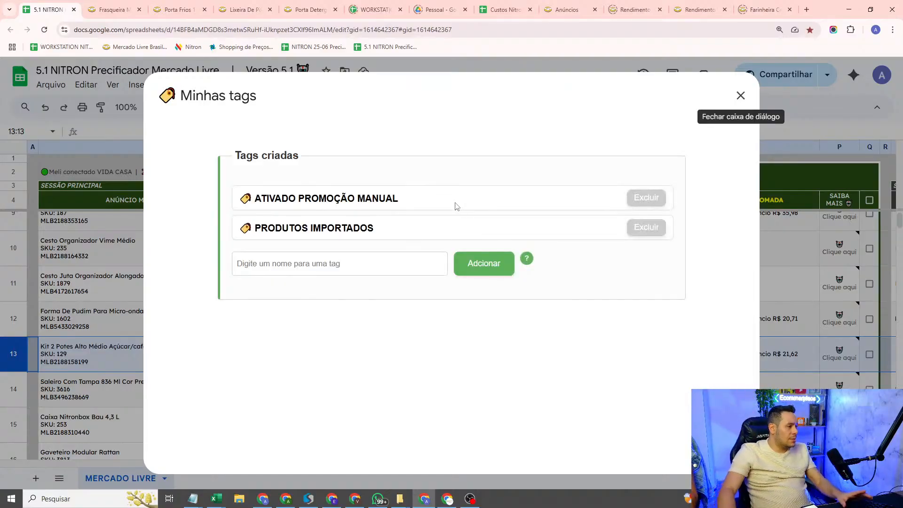
left_click(365, 263)
type("MARGEM FIXA 5%")
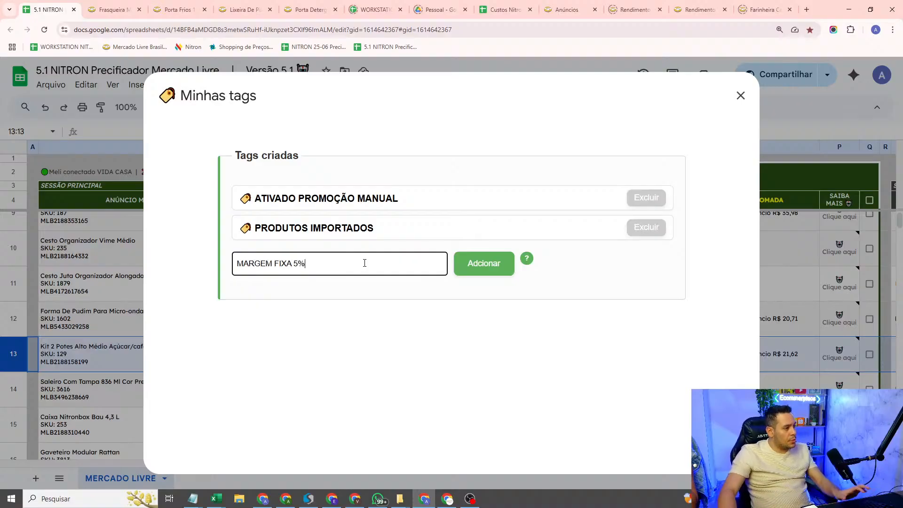
left_click(474, 264)
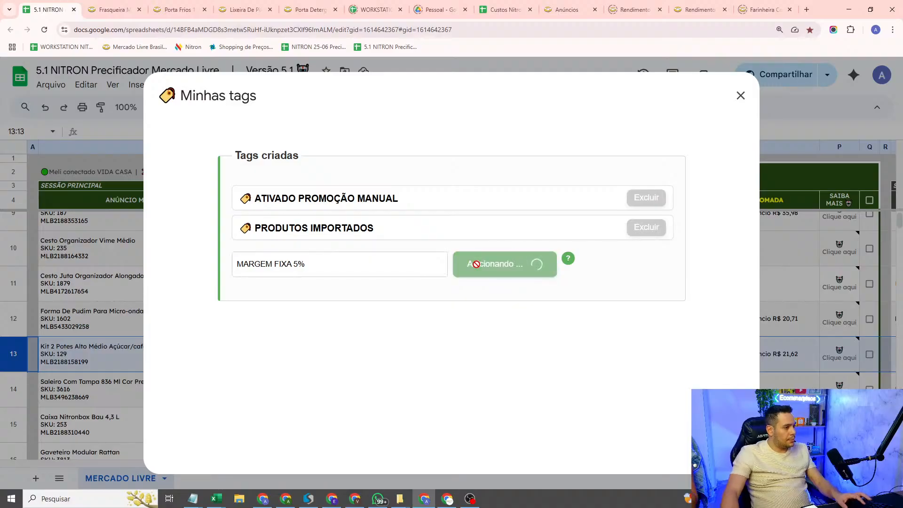
Step: Copy the MARGEM FIXA 5% tag name and reuse it to add a tag named MARGEM FIXA 10%
double_click(338, 265)
left_click_drag(339, 264, 277, 263)
triple_click(293, 258)
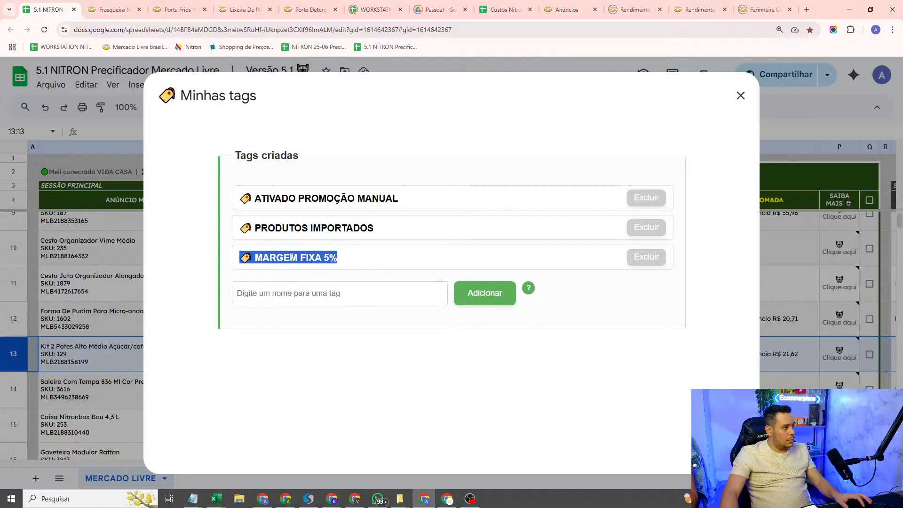
left_click(260, 257)
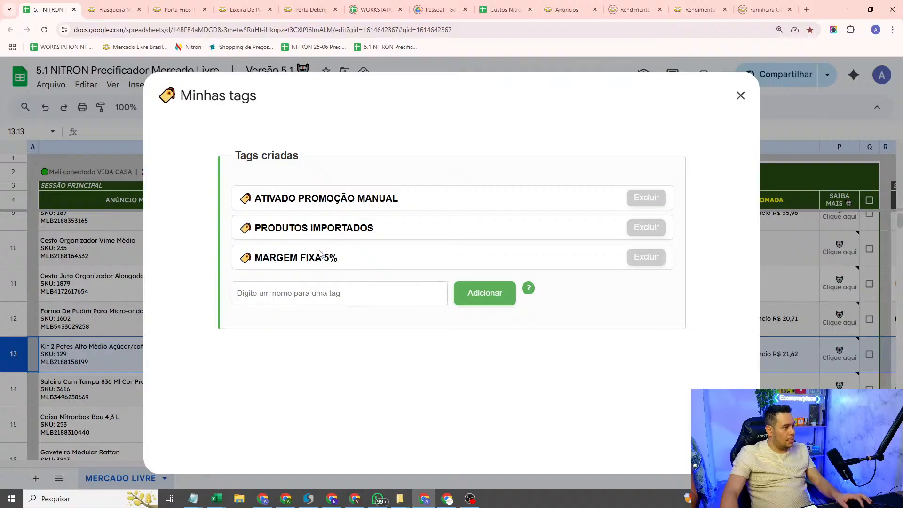
left_click_drag(255, 258, 338, 264)
key("ctrl+c")
left_click(323, 299)
key("ctrl+v")
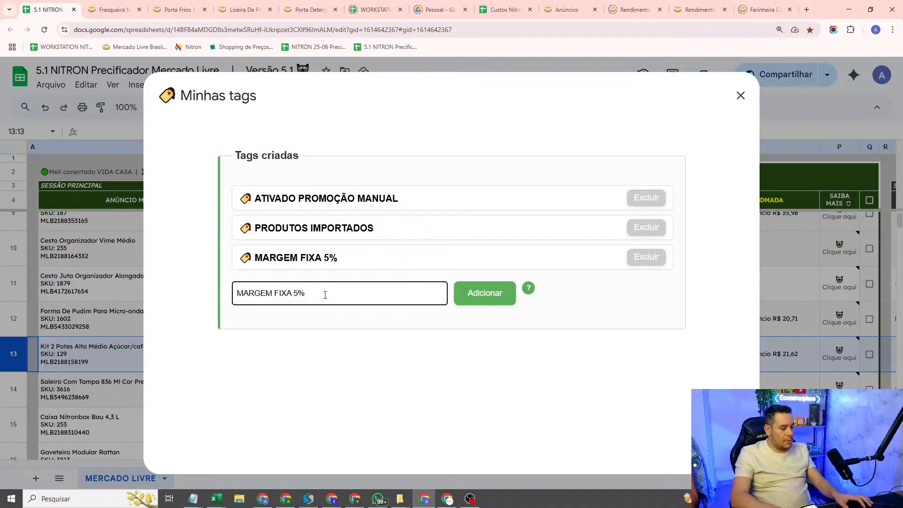
key("Left")
key("BackSpace")
type("10")
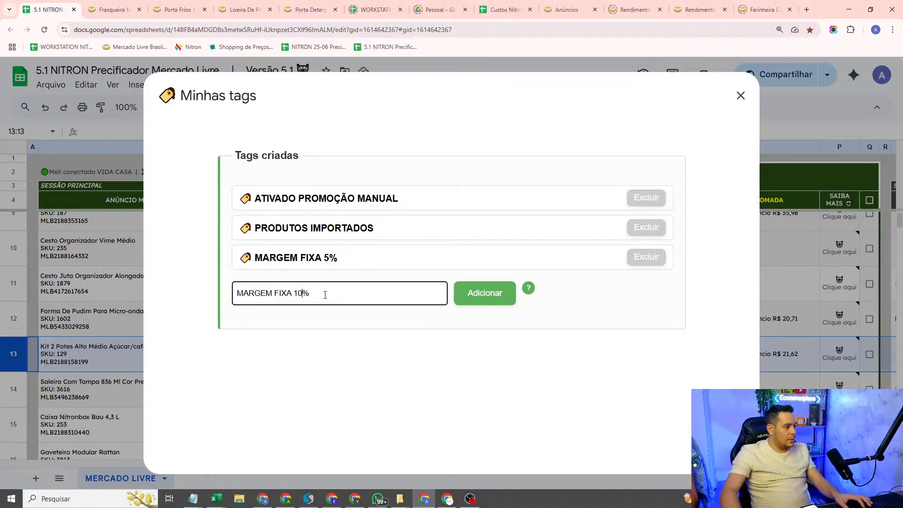
left_click(474, 293)
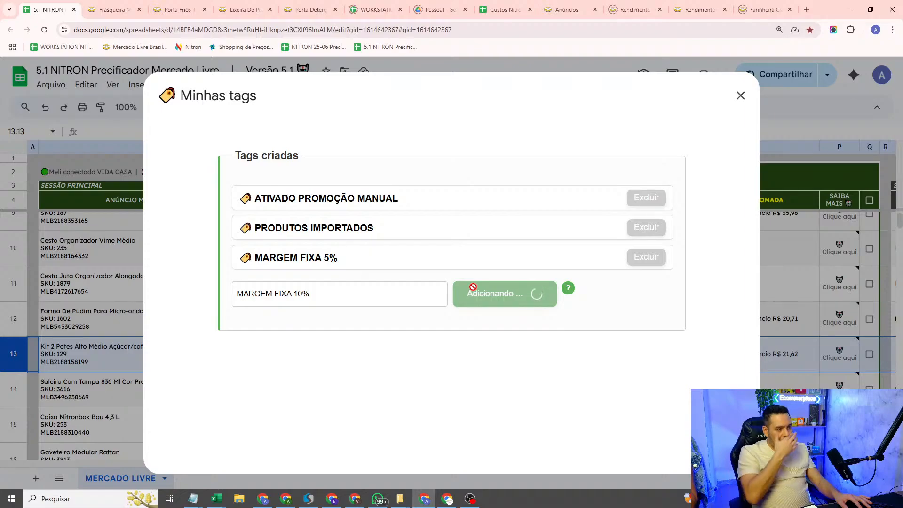
Step: Add a tag named MARGEM FIXA 15%, adapting the copied tag name
left_click(356, 326)
key("ctrl+v")
key("Left")
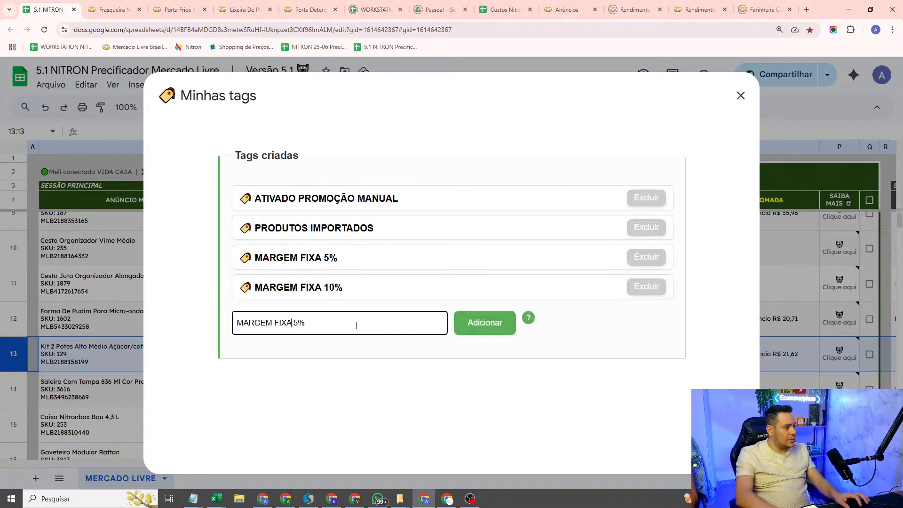
type("15")
key("BackSpace")
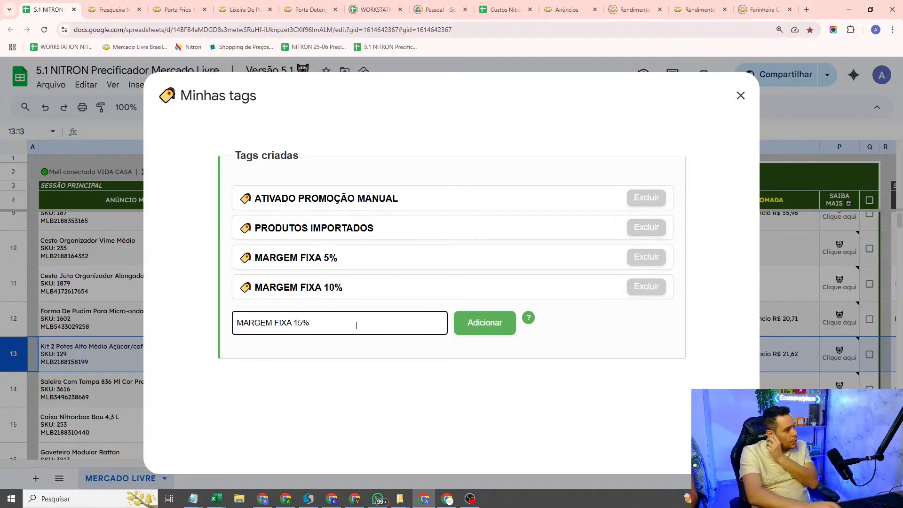
left_click(475, 329)
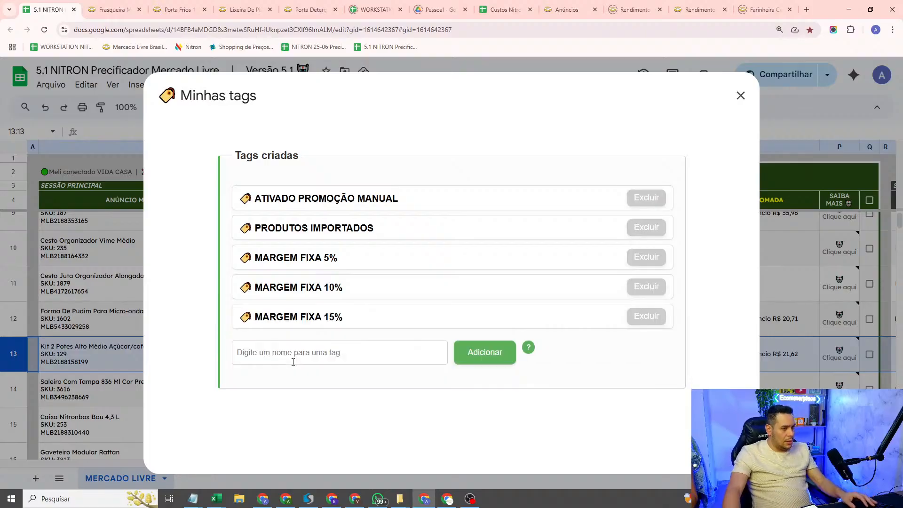
Step: Add a tag named MARGEM FIXA 30% from the copied name and close the tag manager
left_click(293, 362)
type("MARGEM FIXA 5%")
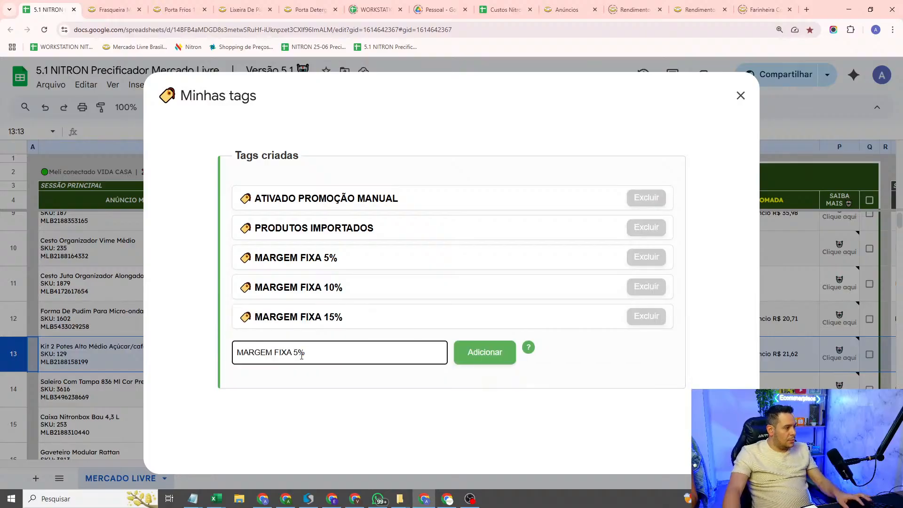
key("Left")
key("BackSpace")
type("30")
left_click(502, 362)
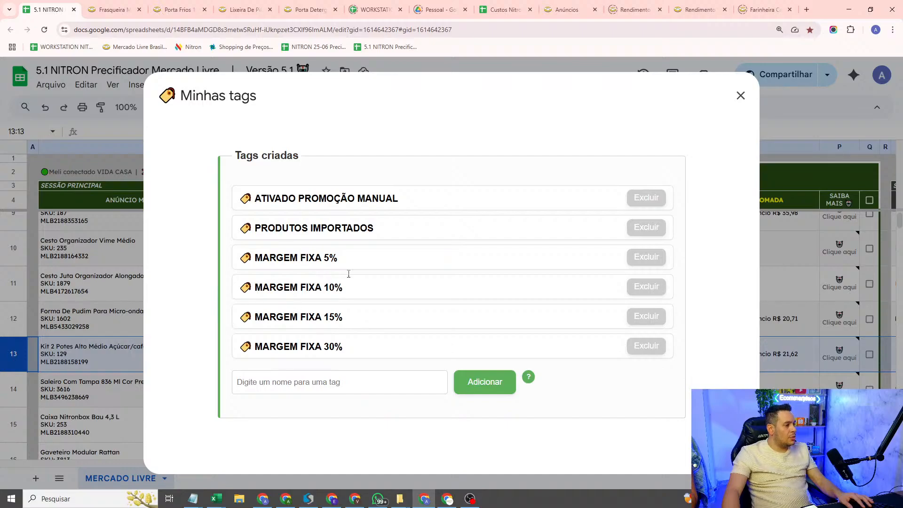
left_click(741, 96)
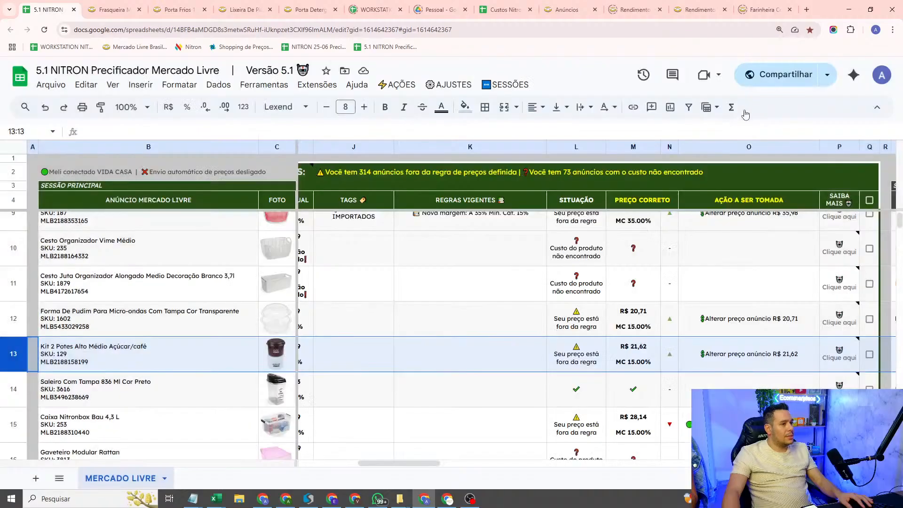
Step: Start a new price rule for listings containing the tag MARGEM FIXA 5%, with its validity set to Sempre
left_click(463, 90)
left_click(455, 228)
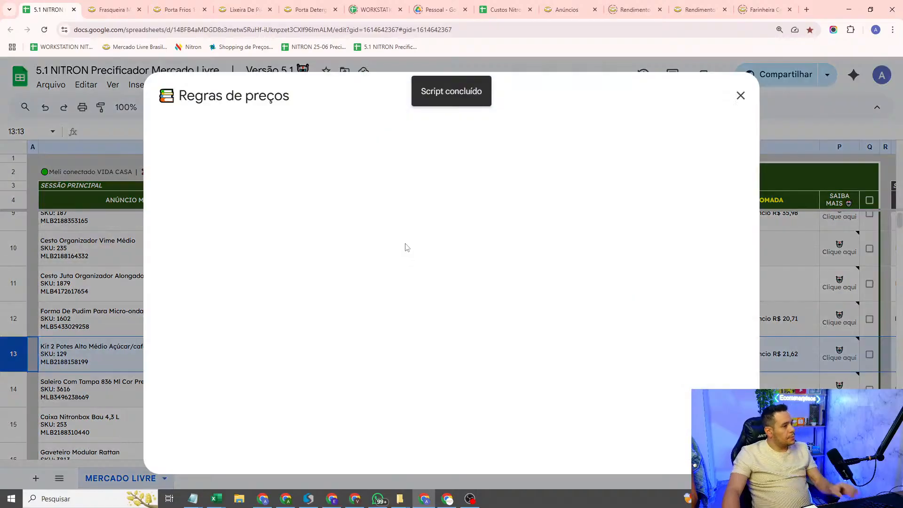
left_click(342, 207)
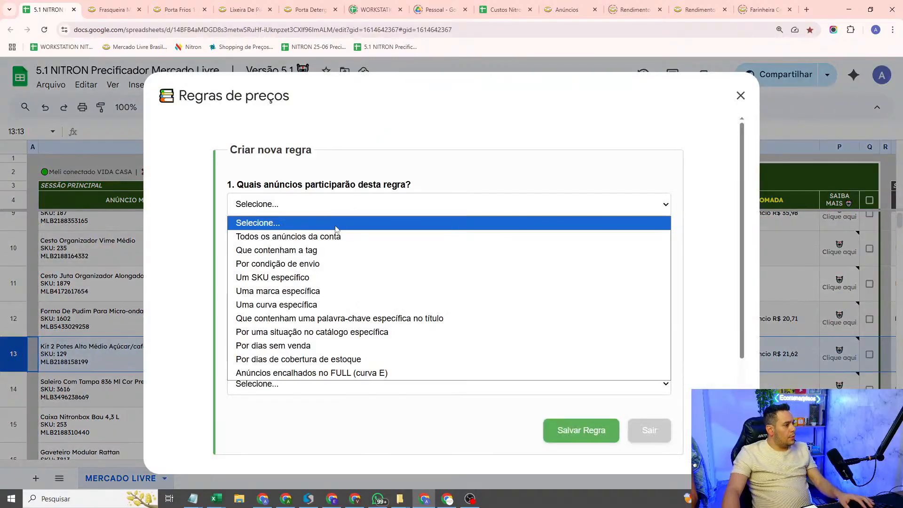
left_click(313, 252)
left_click(301, 252)
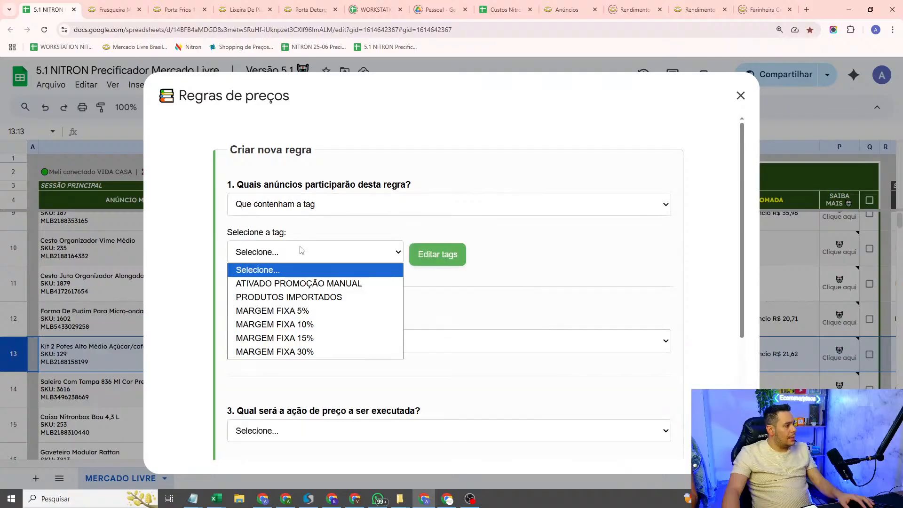
left_click(299, 309)
left_click(288, 341)
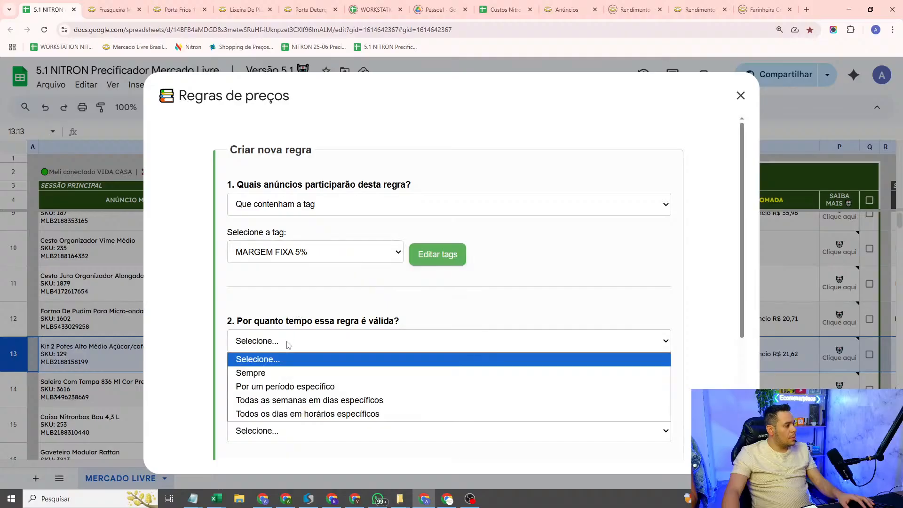
left_click(282, 371)
Step: Give the rule a custom Margem Fixa of 5% with a 5% minimum catalog margin, save it and close the price rules
scroll(316, 323, "down", 4)
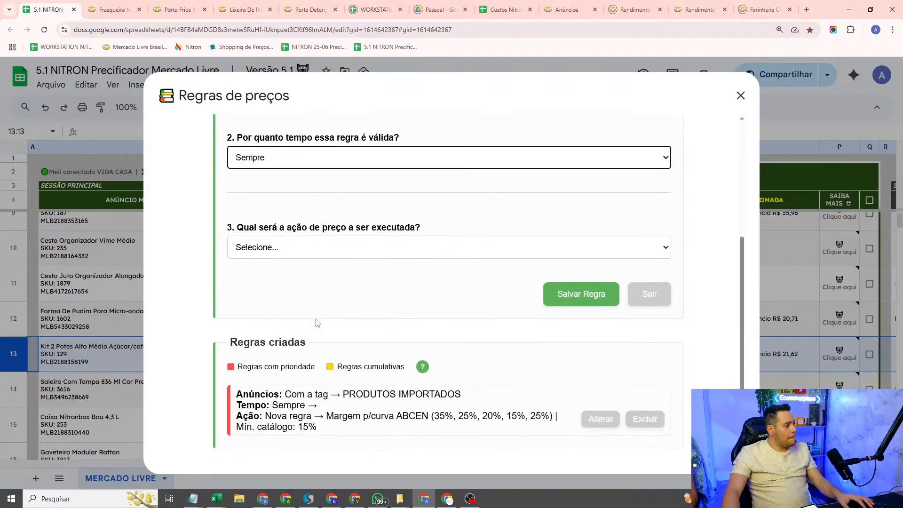
left_click(303, 253)
left_click(312, 280)
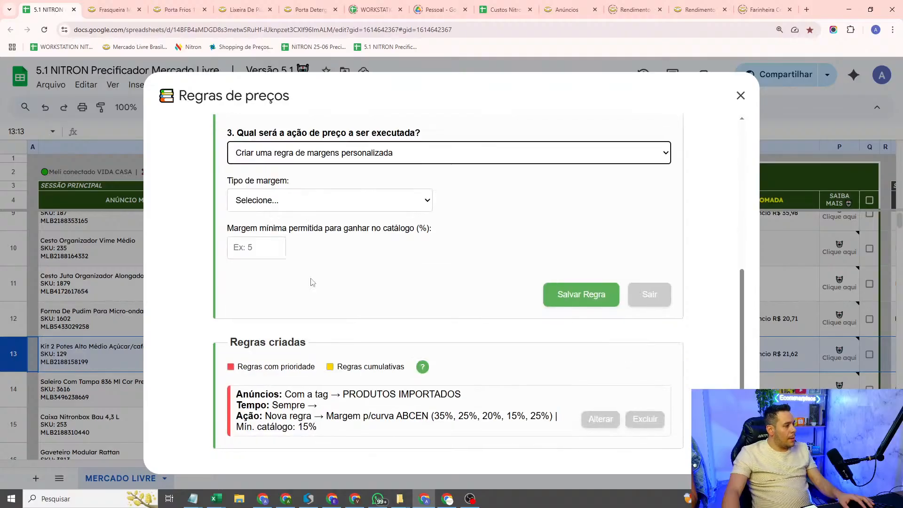
left_click(302, 203)
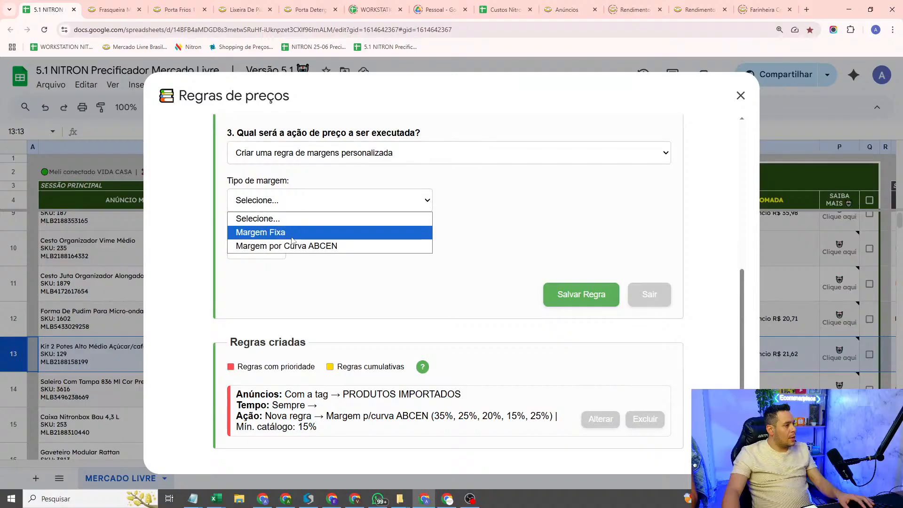
left_click(293, 233)
left_click(257, 248)
type("5")
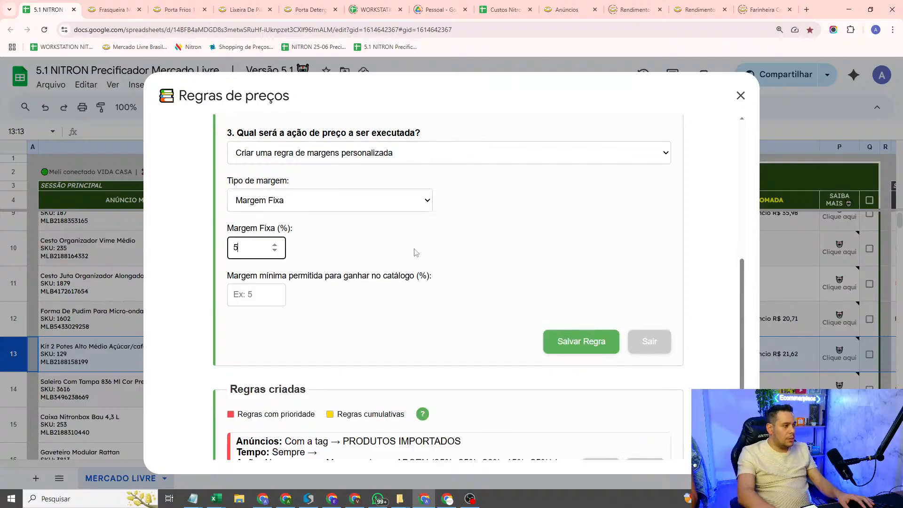
type("5")
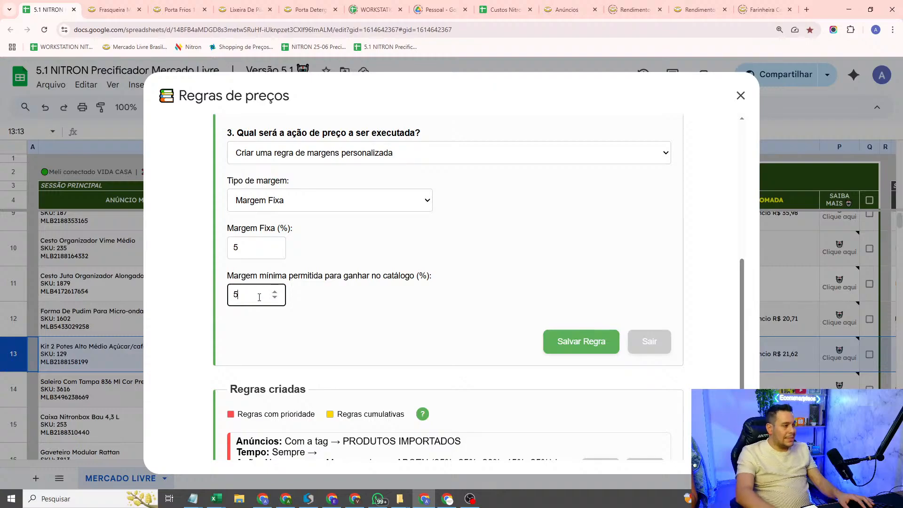
left_click(429, 280)
left_click(404, 238)
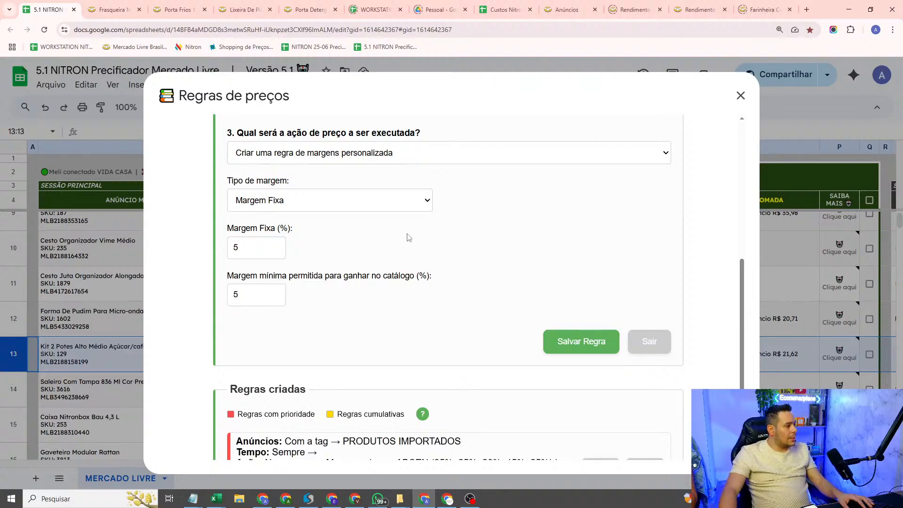
left_click(596, 353)
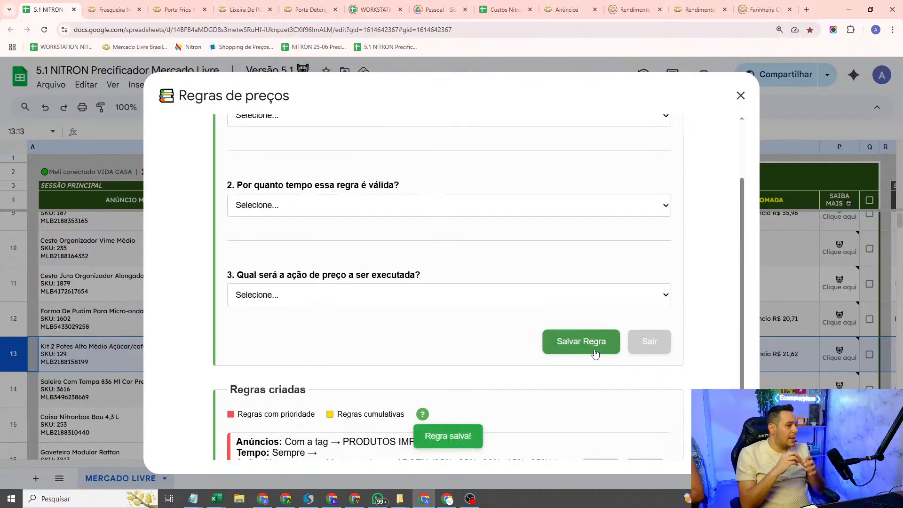
left_click(741, 96)
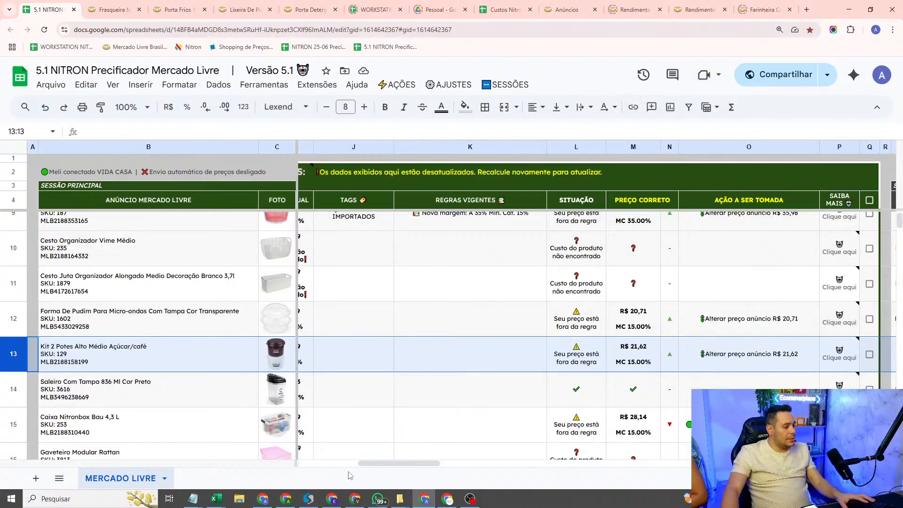
Step: Select the Kit 2 Potes Alto Médio Açúcar/café listing (SKU 129) and open its tag editor
left_click_drag(407, 463, 461, 464)
left_click(482, 355)
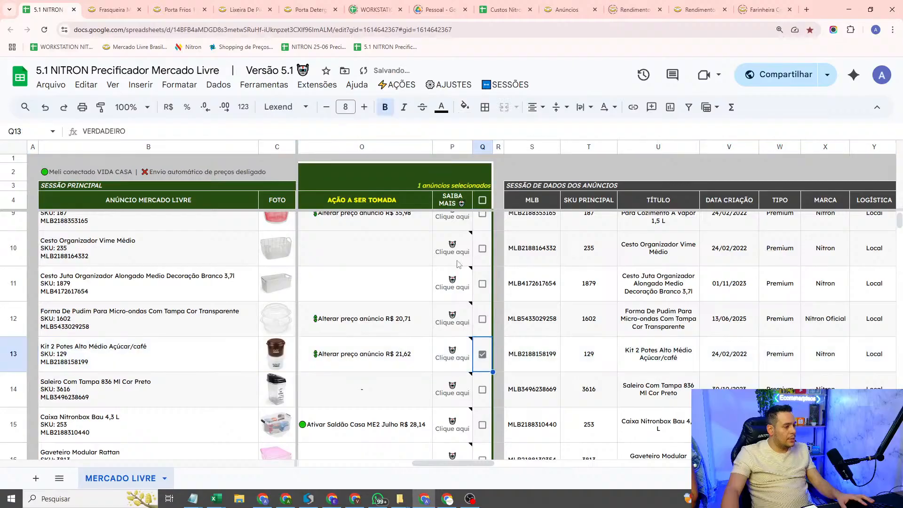
left_click(389, 86)
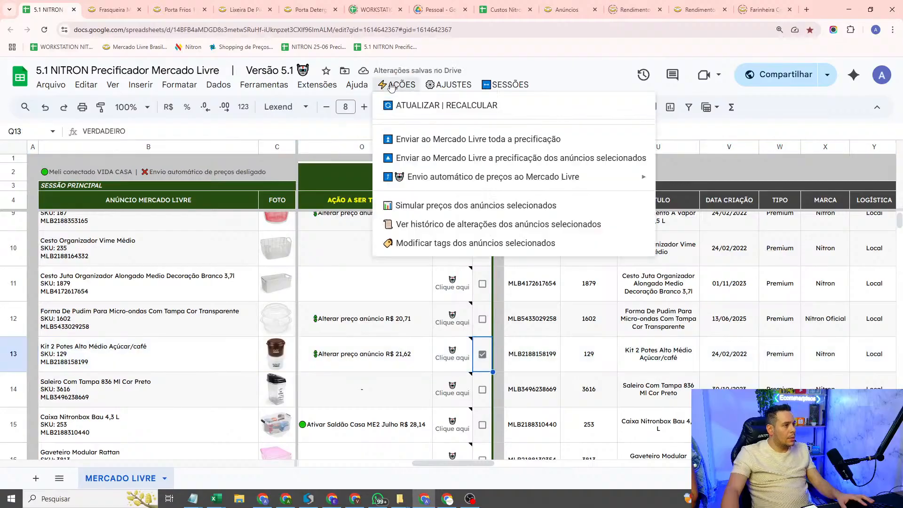
left_click(475, 244)
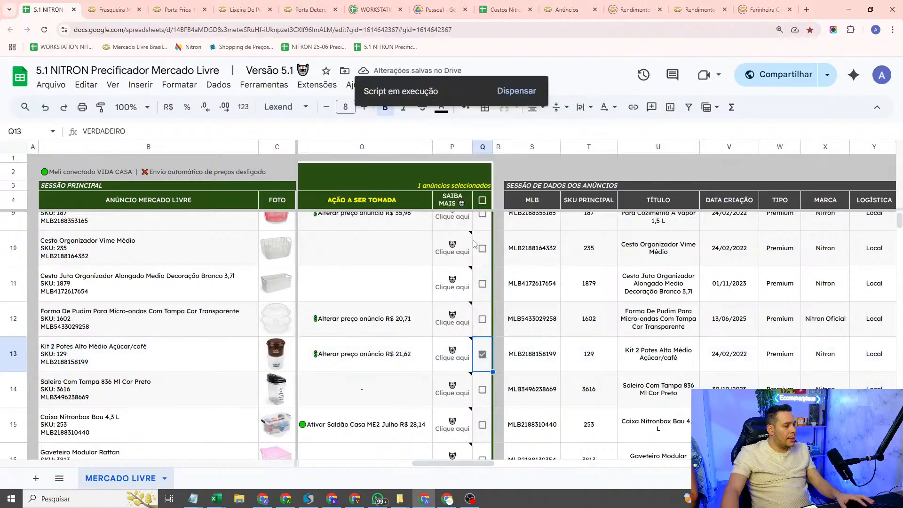
mouse_move(462, 255)
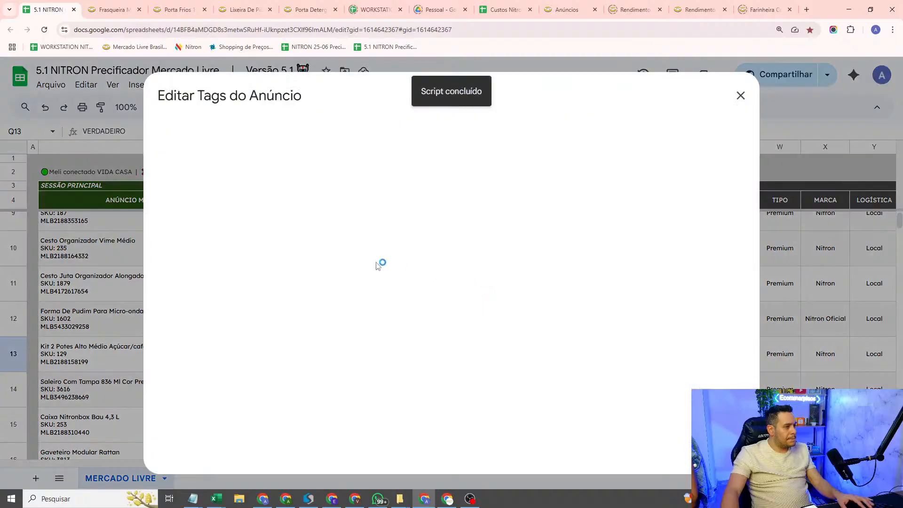
Step: Link the tag MARGEM FIXA 5% to the listing, save the change and close the tag editor
left_click(285, 322)
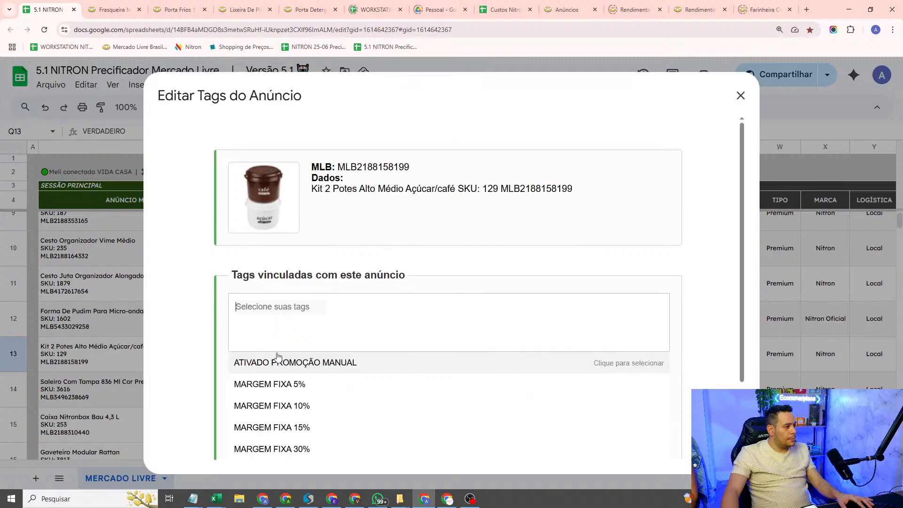
left_click(284, 382)
scroll(605, 468, "down", 2)
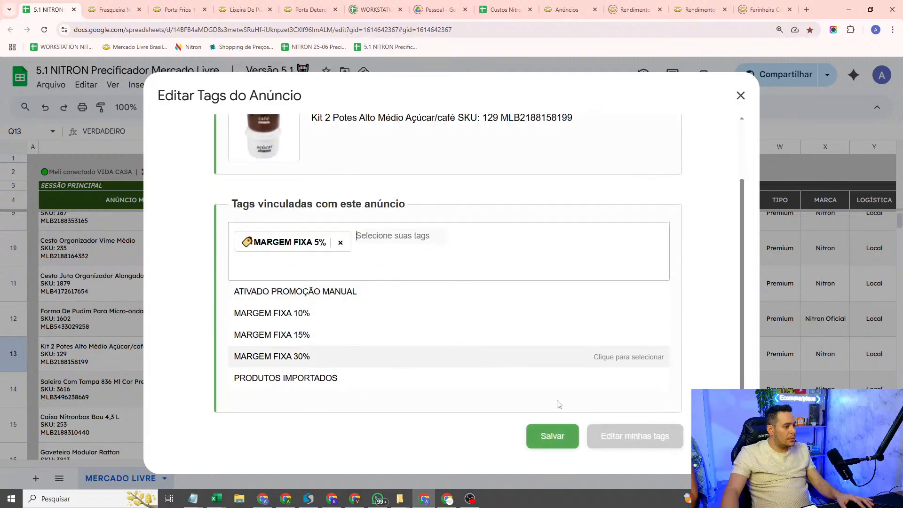
left_click(558, 435)
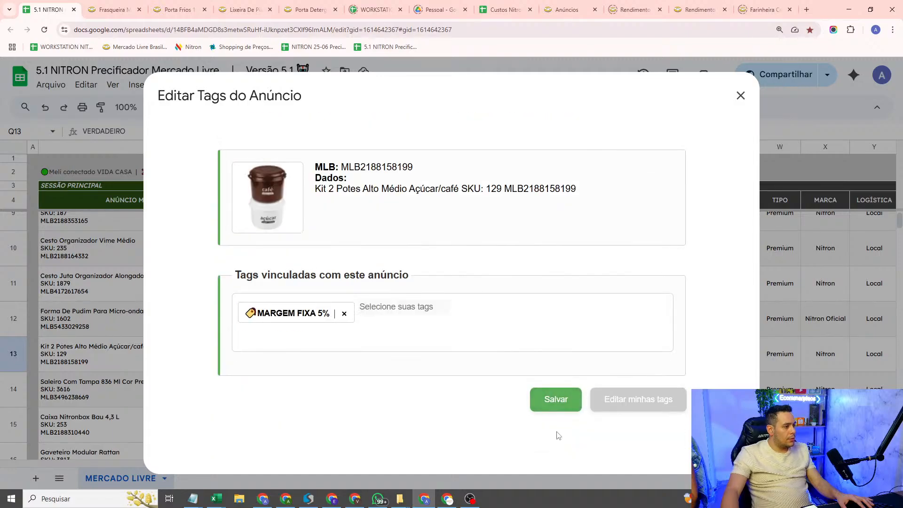
left_click(560, 404)
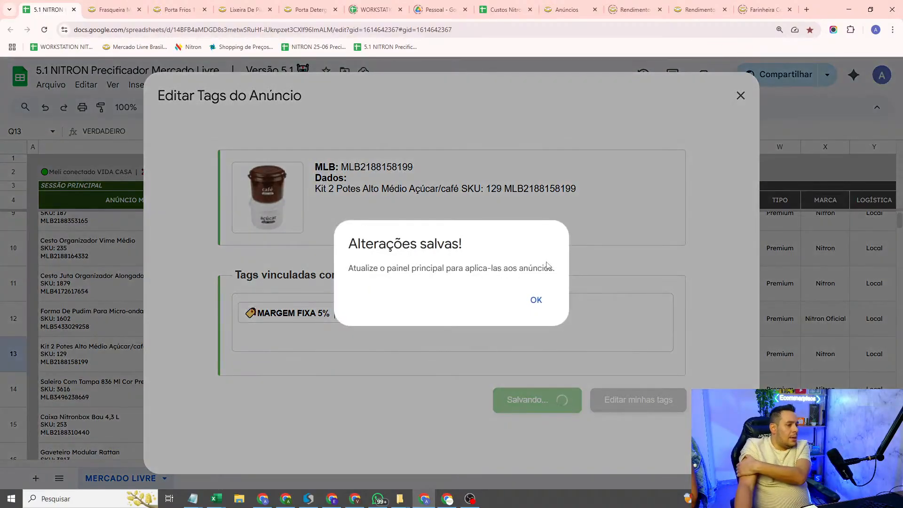
left_click(537, 300)
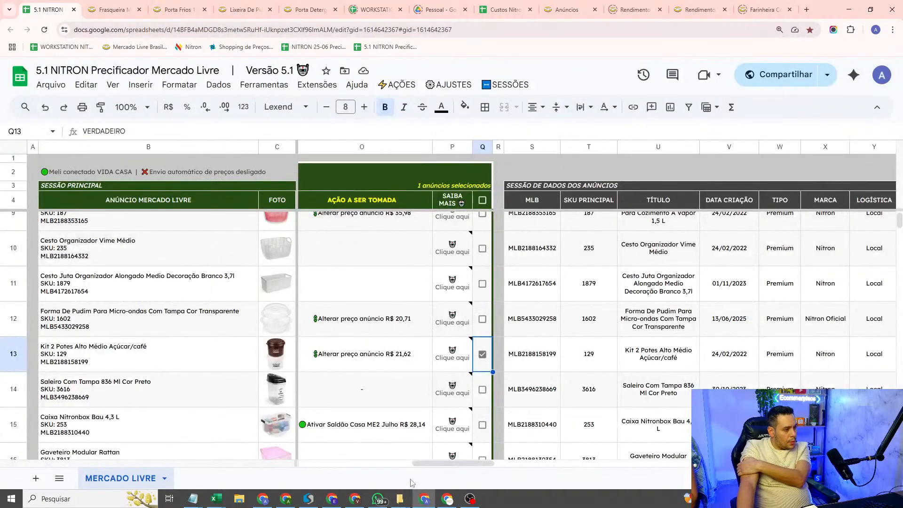
Step: Recalculate the pricing sheet to apply the new tag and its rule to the SKU 129 listing
left_click_drag(424, 464, 397, 463)
left_click(437, 361)
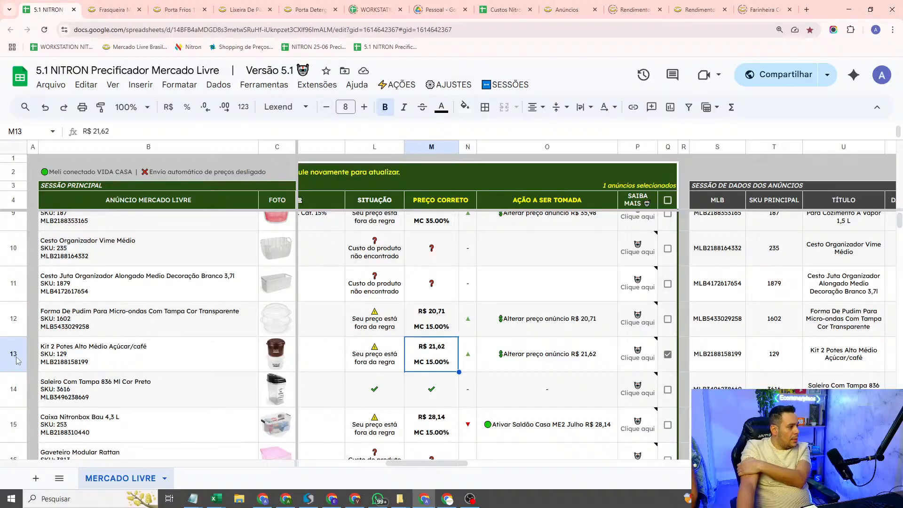
left_click(397, 85)
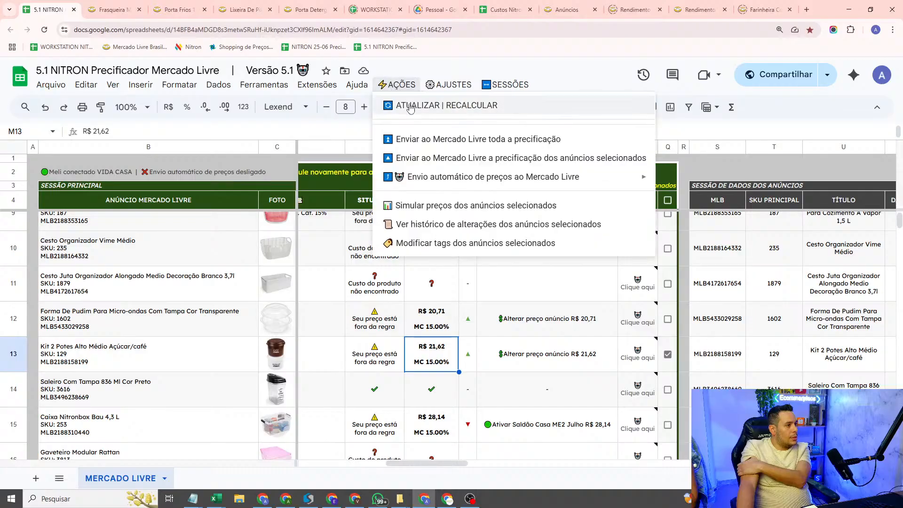
left_click(410, 108)
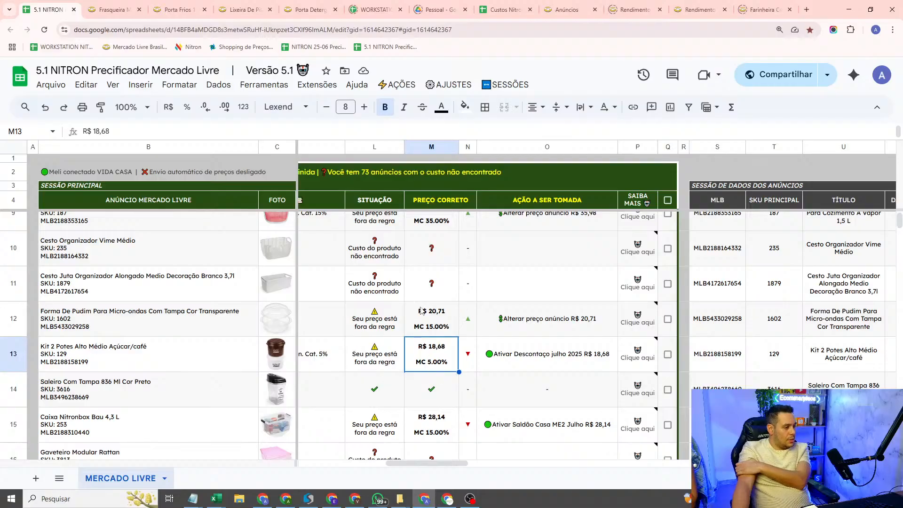
Step: Check the SKU 129 listing's tag, active rule, current price and correct price
left_click_drag(400, 463, 357, 466)
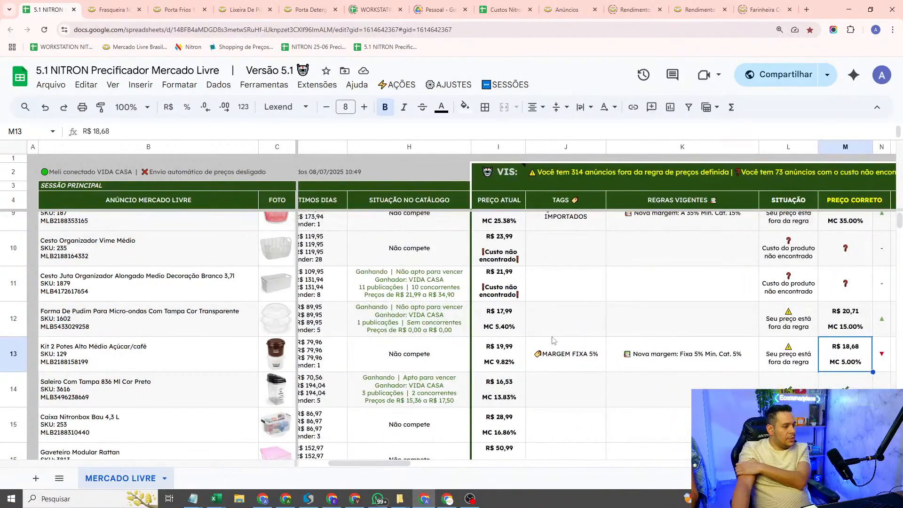
left_click(491, 366)
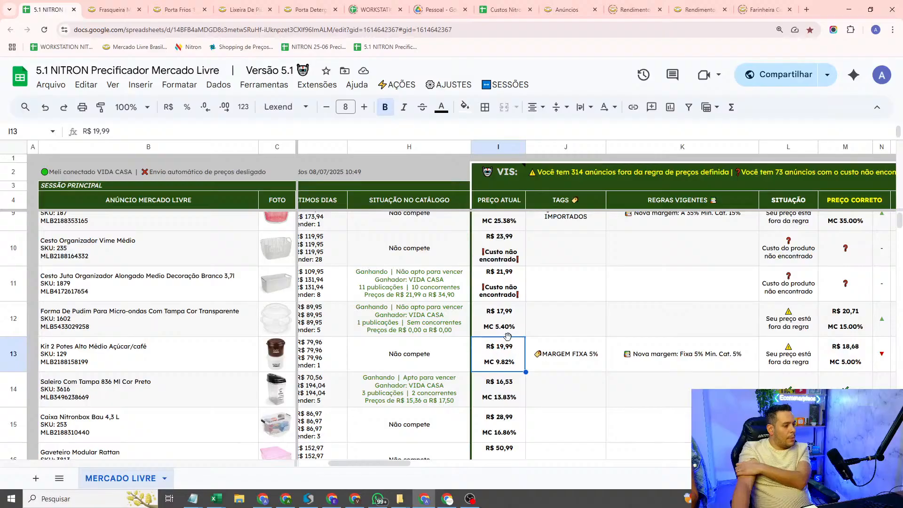
left_click_drag(382, 460, 447, 460)
left_click(393, 369)
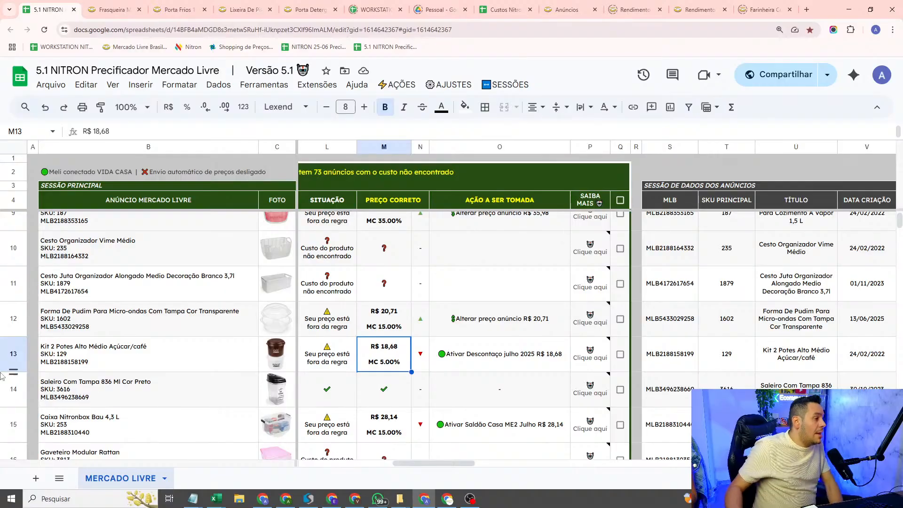
Step: Switch to the margin notes in Notepad and review the MARGEM FIXA and MARGEM ACRESCIDA rule lines
mouse_move(194, 498)
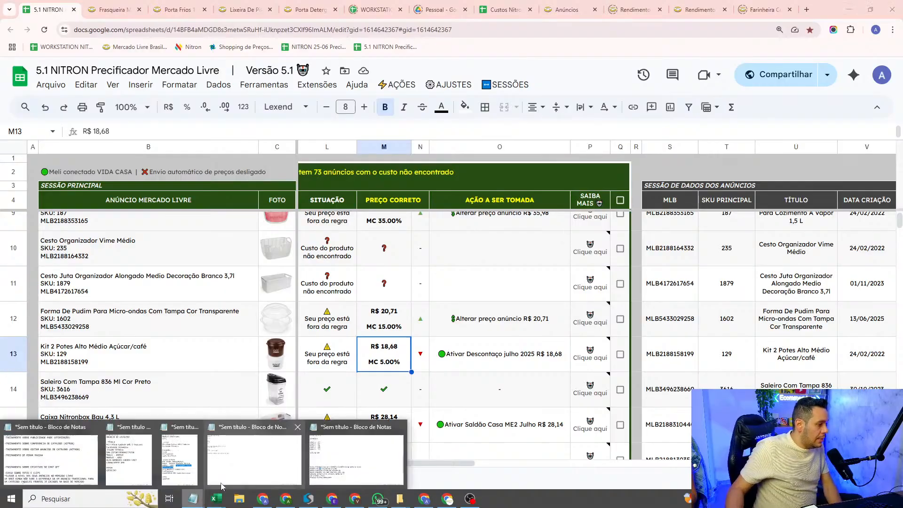
left_click(320, 463)
left_click_drag(277, 334, 4, 335)
left_click(79, 334)
left_click_drag(298, 350, 3, 350)
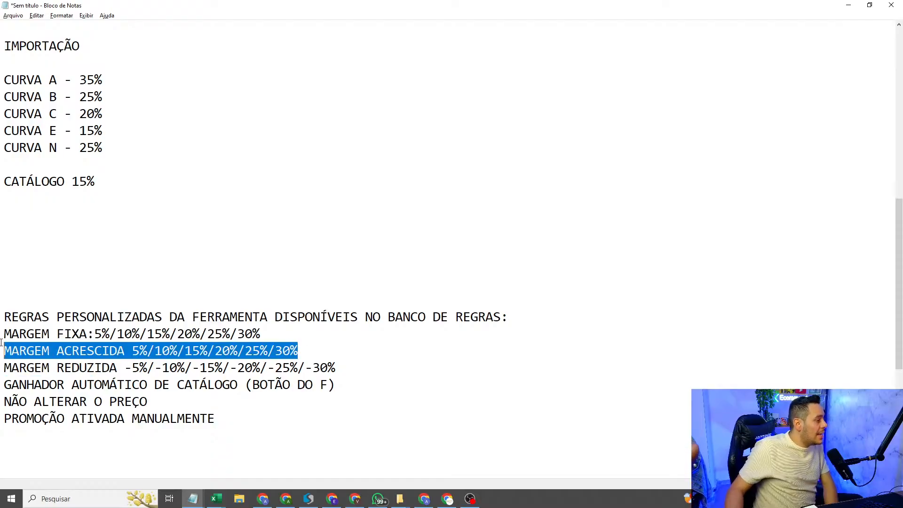
left_click(321, 352)
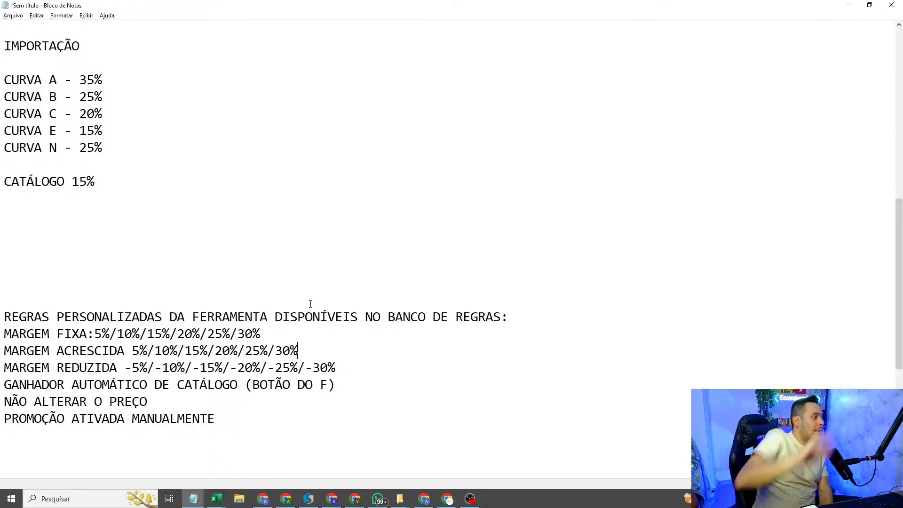
Step: Compare the Curva A margin under REGRA GERAL with the MARGEM ACRESCIDA custom rule
scroll(9, 58, "up", 5)
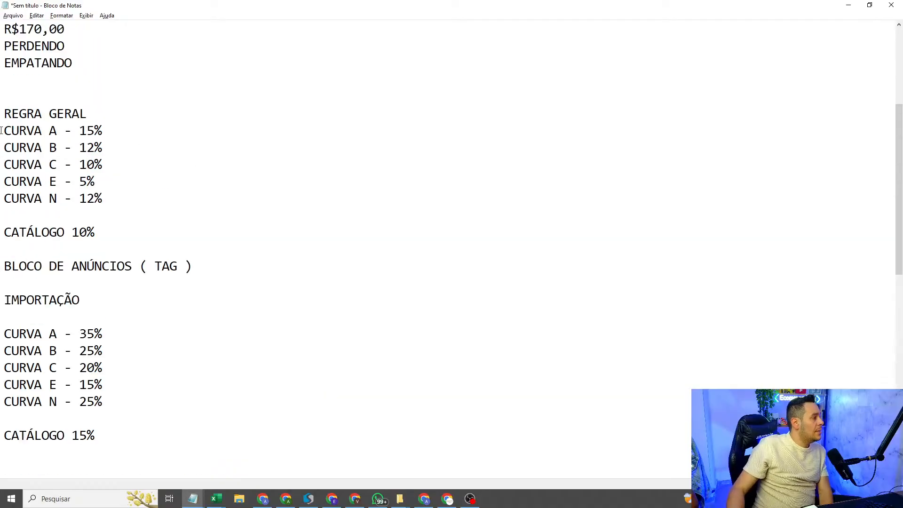
left_click_drag(5, 130, 121, 130)
left_click(121, 132)
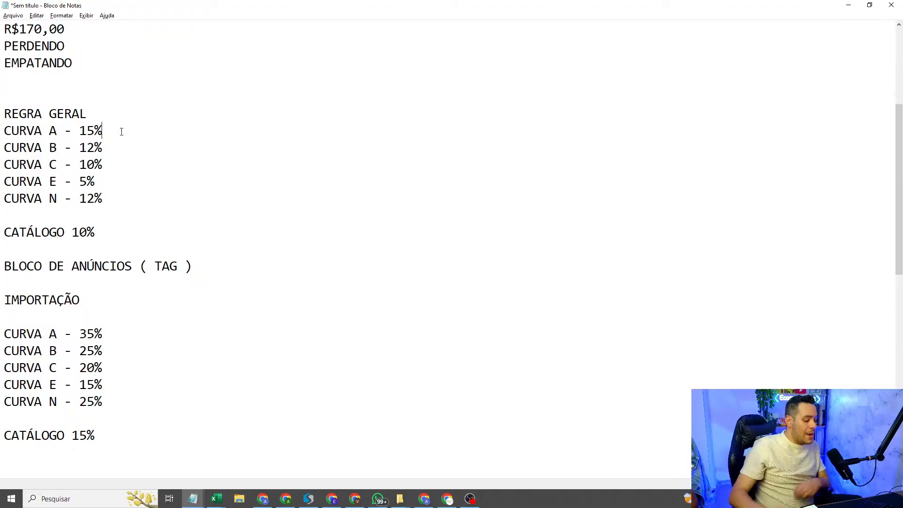
scroll(117, 188, "down", 5)
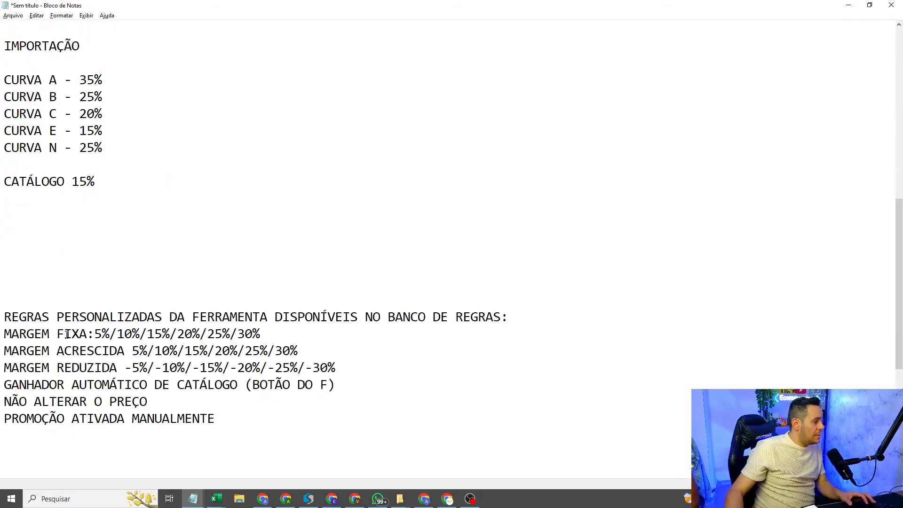
left_click(71, 356)
left_click_drag(66, 358, 133, 354)
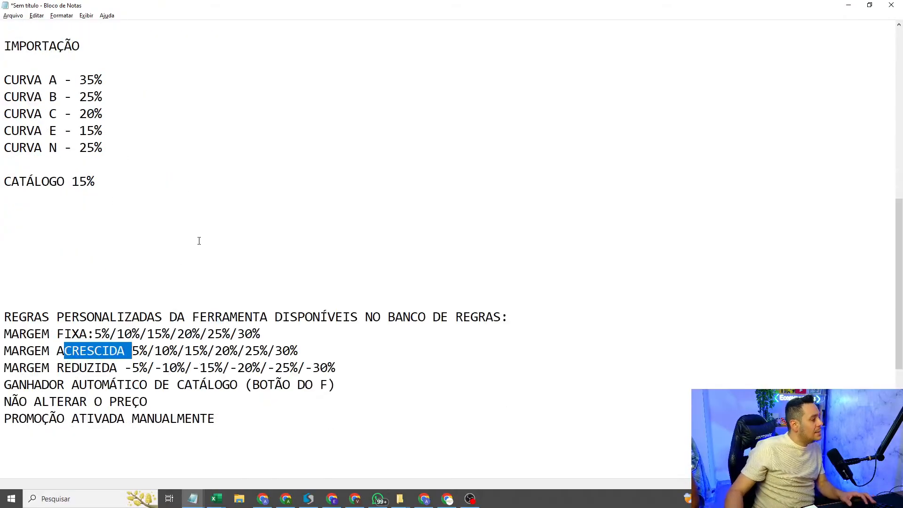
left_click(195, 238)
Step: Add "+ 10% (25%)" to the Curva A line under REGRA GERAL as an increased-margin example
scroll(185, 248, "up", 5)
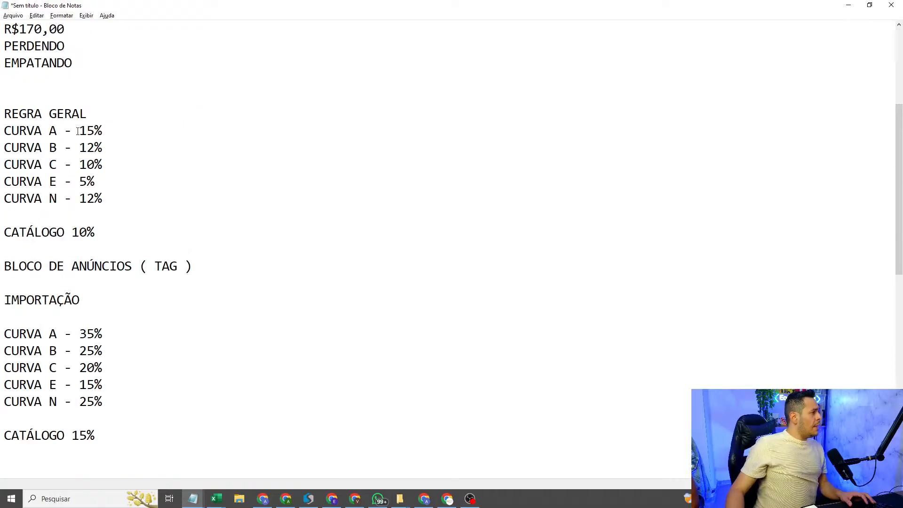
left_click_drag(2, 136, 49, 133)
left_click(103, 141)
left_click_drag(106, 132, 81, 132)
left_click(117, 128)
type("+ ")
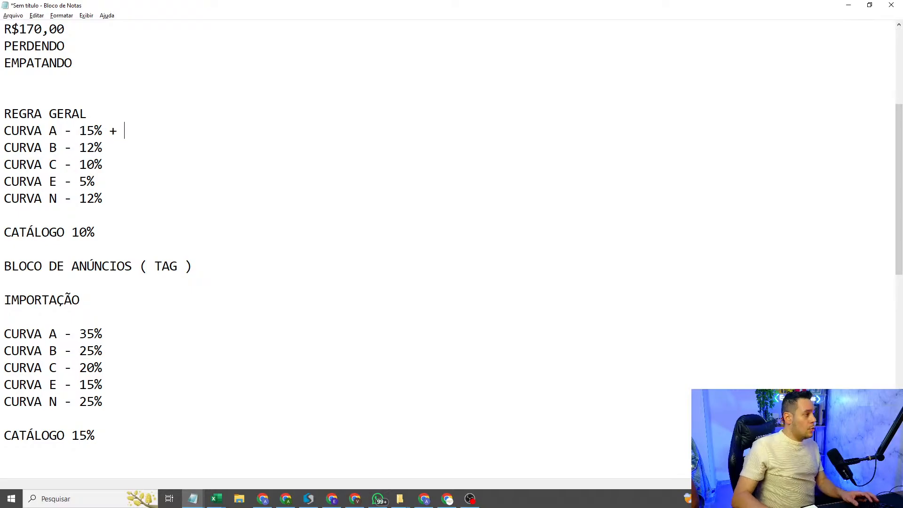
type("10%")
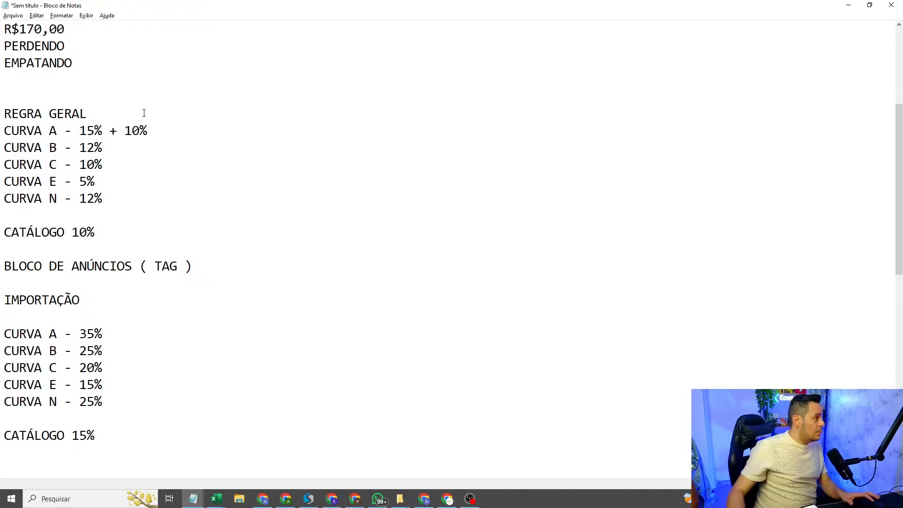
type(" (")
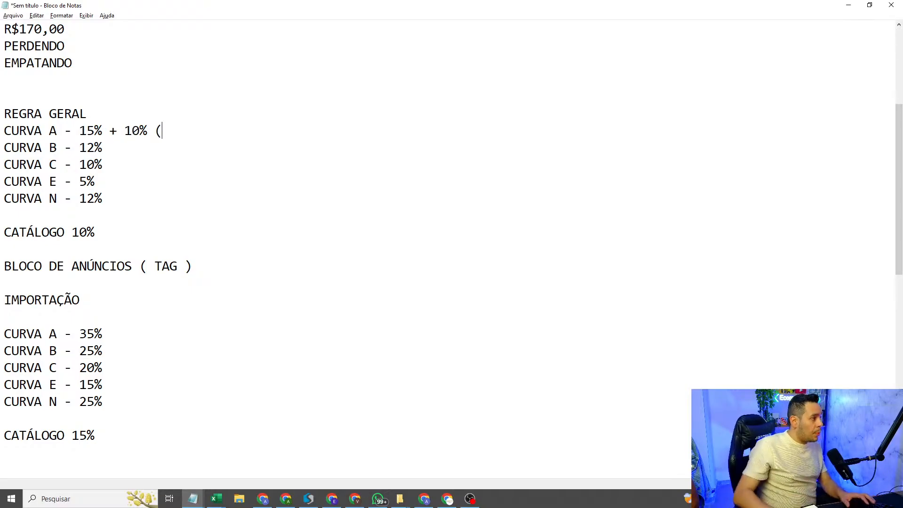
type("25%)")
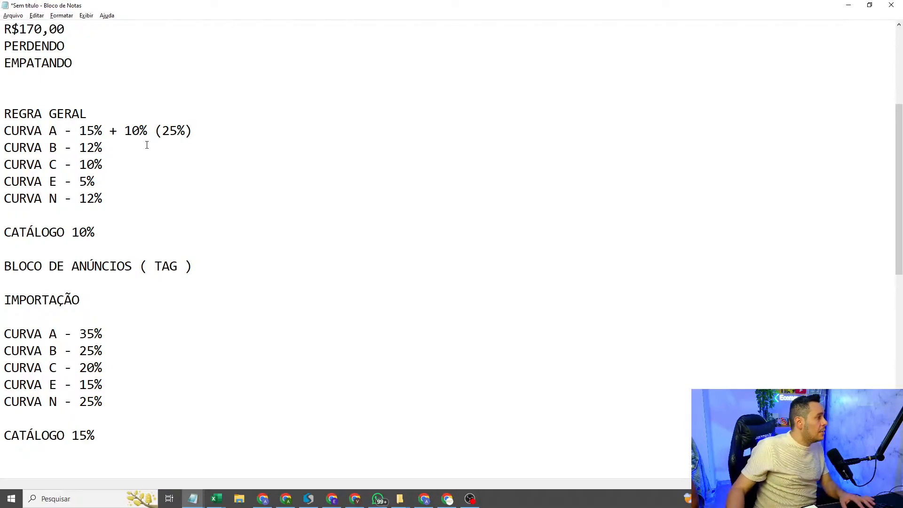
Step: Add "+ 10% (22%)" to the Curva B line under REGRA GERAL
scroll(86, 234, "down", 5)
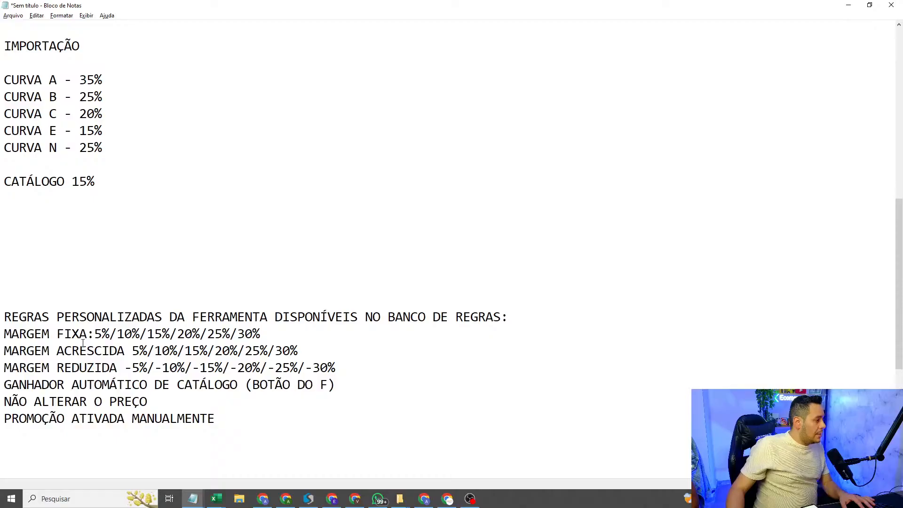
scroll(70, 352, "up", 7)
scroll(123, 319, "down", 2)
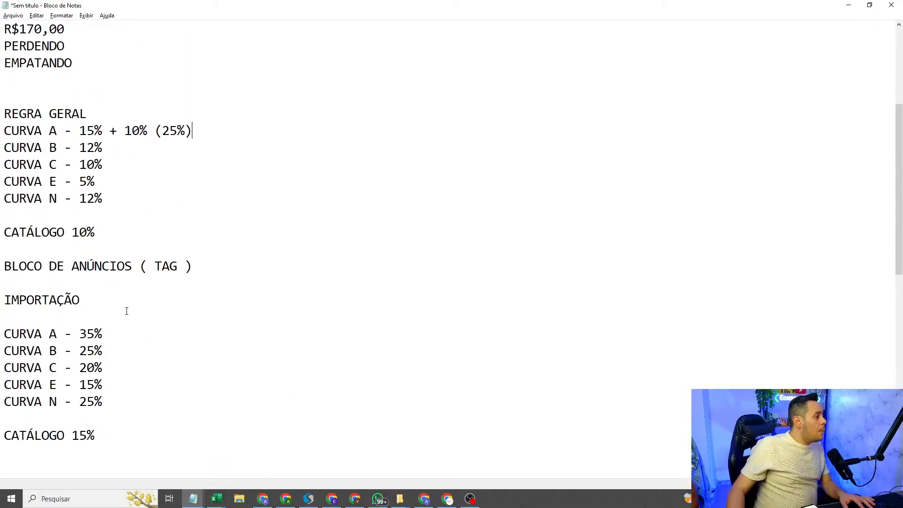
left_click_drag(57, 153, 1, 151)
left_click(166, 174)
left_click_drag(75, 148, 96, 148)
left_click(112, 151)
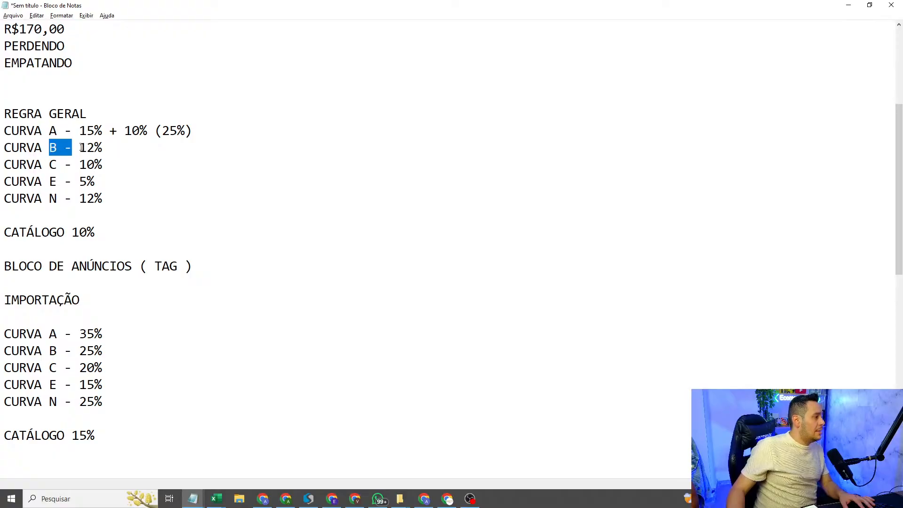
left_click(125, 146)
type("+ 10% ")
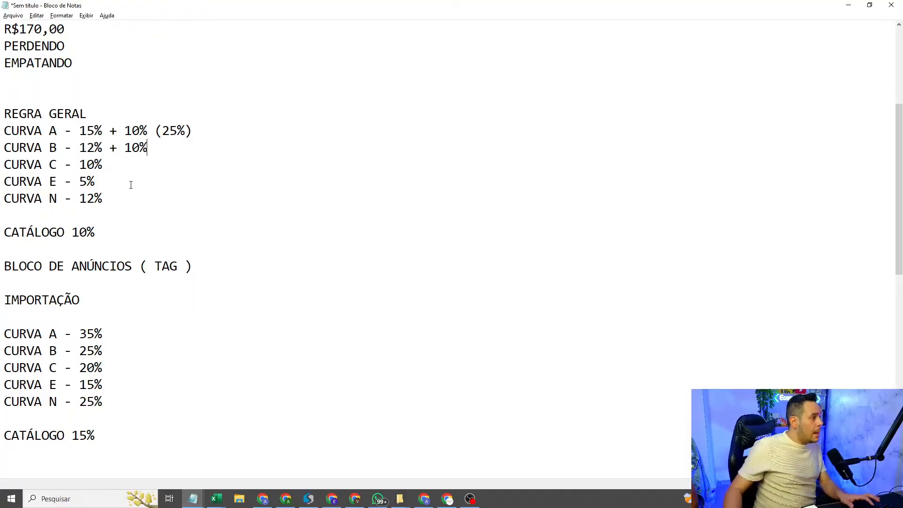
type("(22")
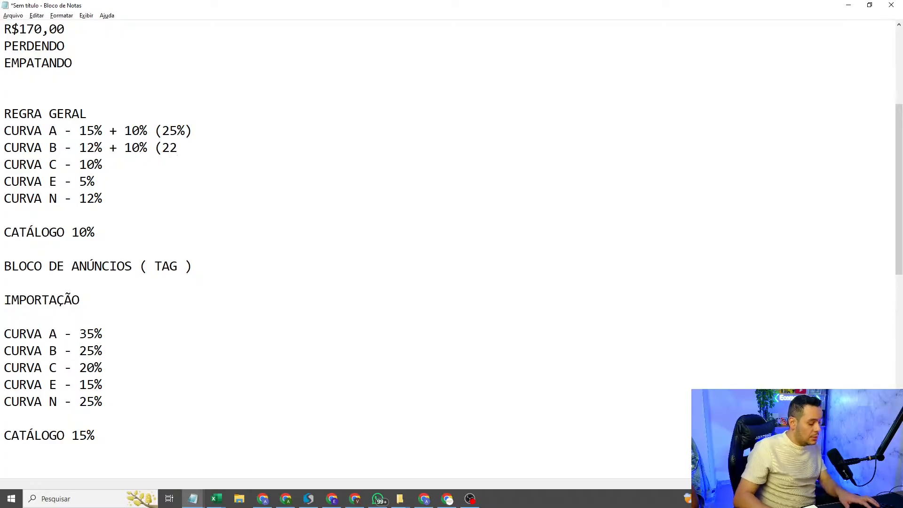
type("%)")
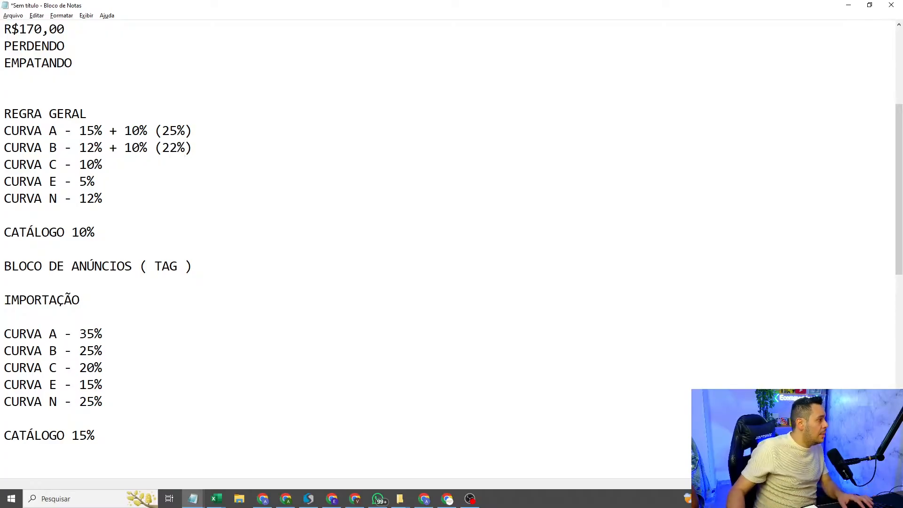
Step: Add "+ 10% (15%)" to the Curva E line under REGRA GERAL
left_click_drag(97, 179, 77, 182)
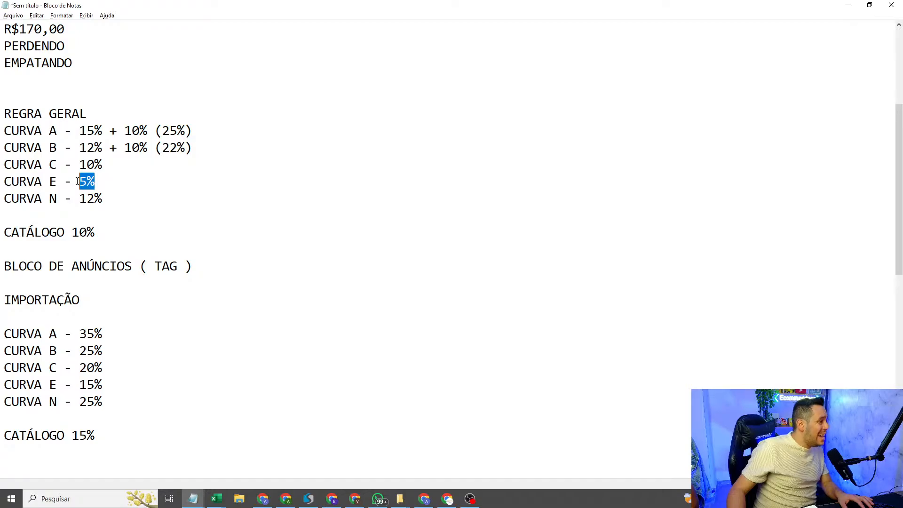
left_click_drag(112, 150, 151, 150)
key("ctrl+c")
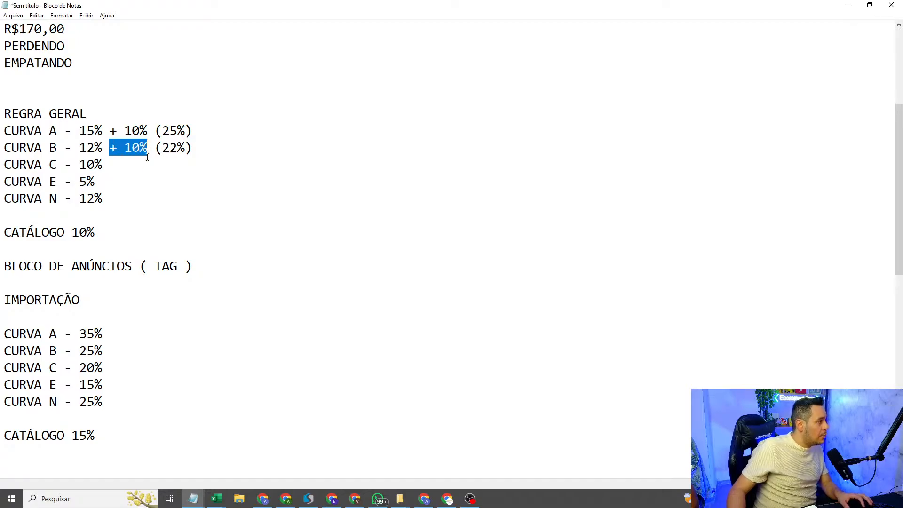
left_click(135, 179)
key("ctrl+v")
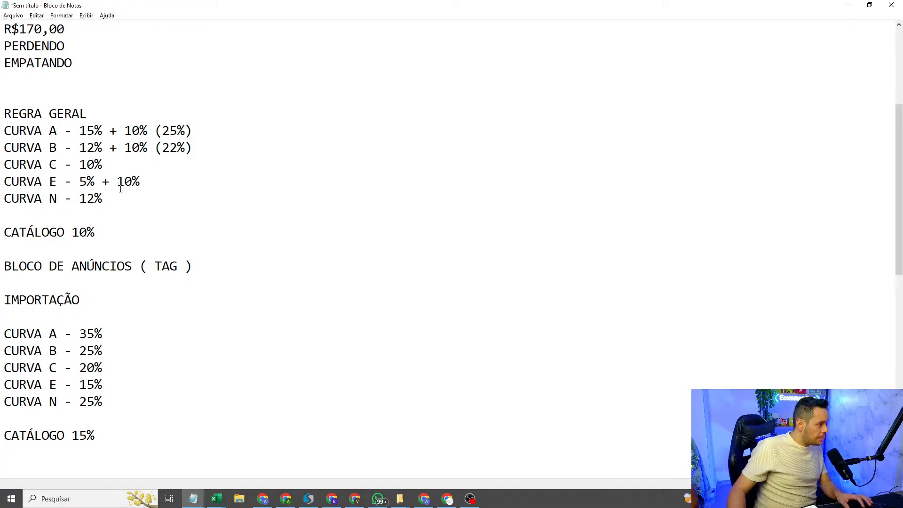
left_click_drag(57, 183, 1, 178)
left_click(26, 195)
left_click(41, 199)
left_click(164, 178)
type("(")
type("25")
key("BackSpace")
key("BackSpace")
type("15")
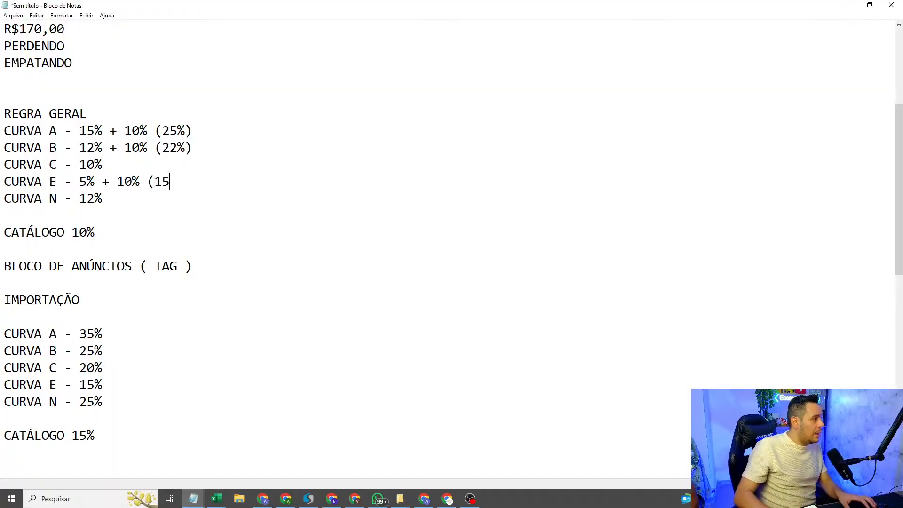
type("%)")
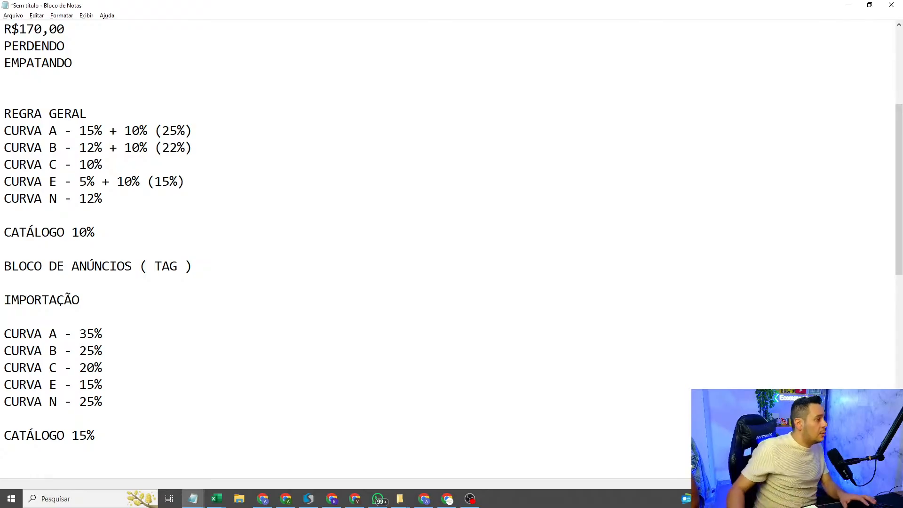
Step: Review the increased-margin examples on the Curva E and Curva A lines under REGRA GERAL
key("shift+Home")
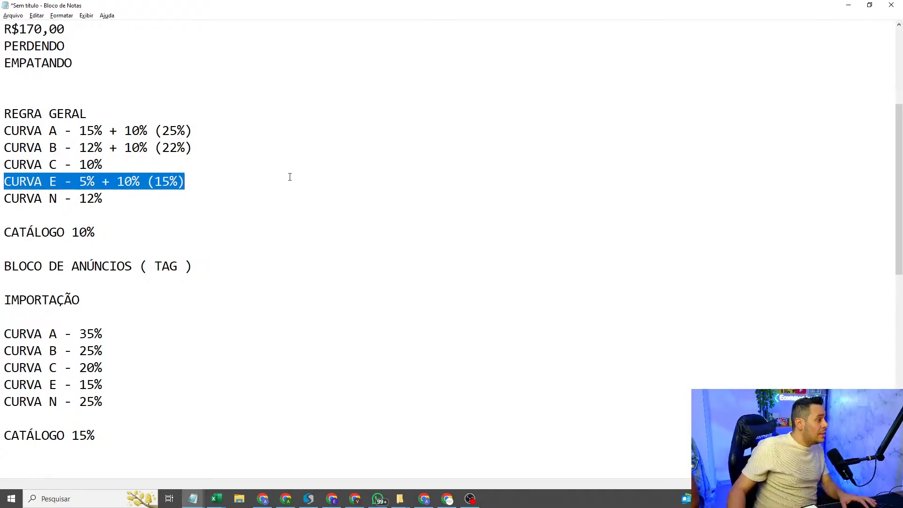
left_click_drag(193, 129, 4, 125)
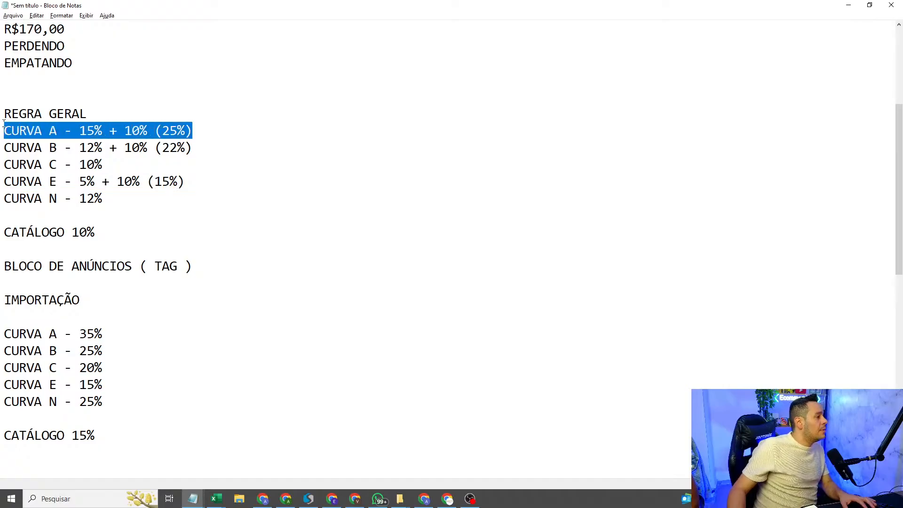
left_click(375, 141)
left_click_drag(109, 130, 155, 130)
left_click(359, 157)
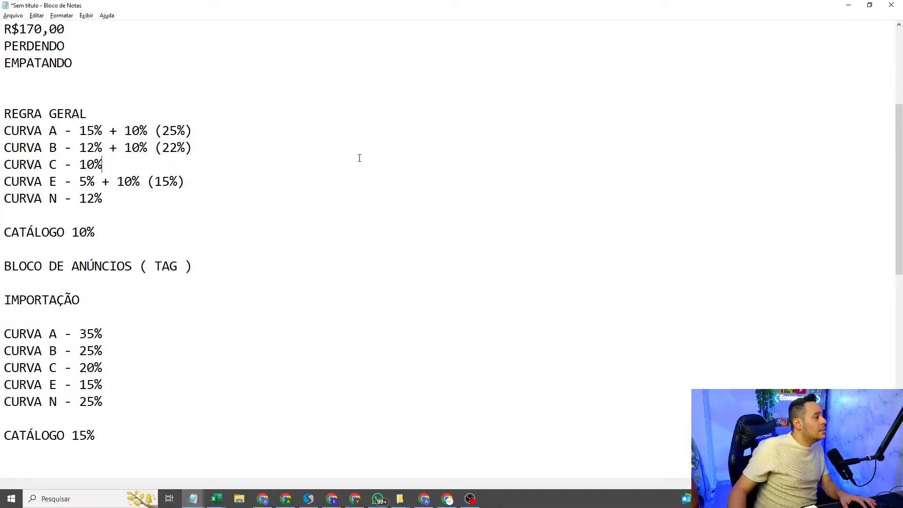
Step: Compare the MARGEM ACRESCIDA and MARGEM REDUZIDA custom rules with the curve margins in the notes
scroll(474, 157, "down", 7)
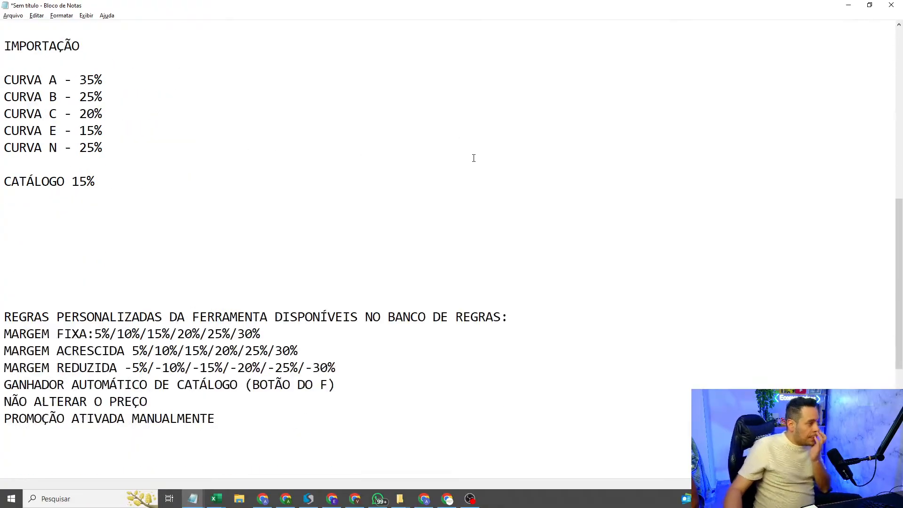
left_click_drag(2, 268, 387, 283)
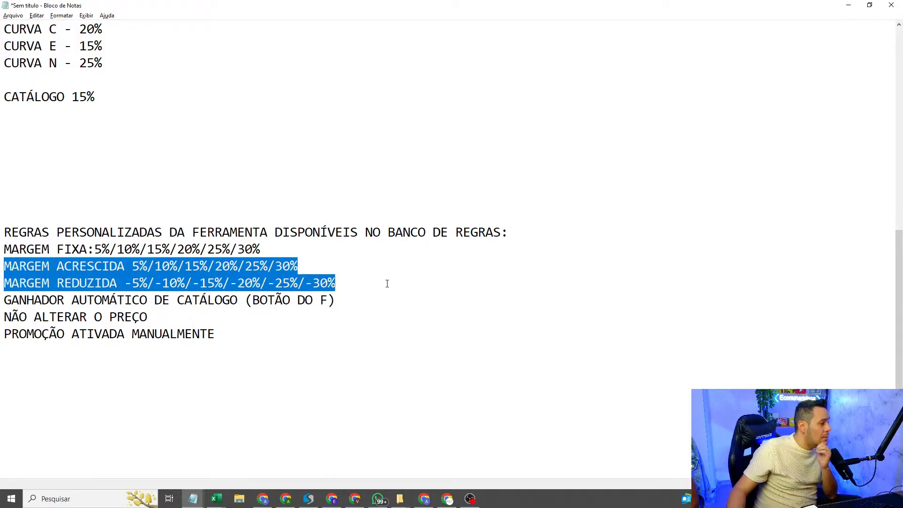
scroll(152, 135, "up", 3)
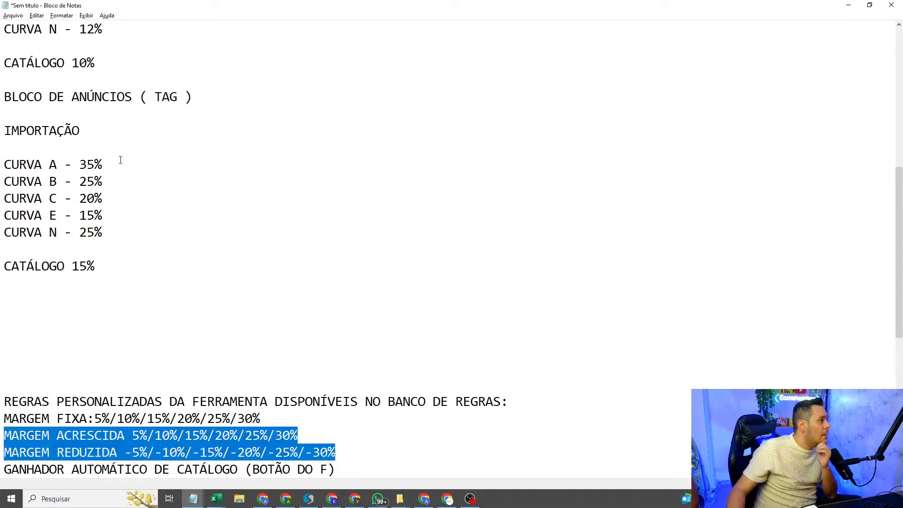
scroll(120, 160, "up", 3)
scroll(100, 136, "down", 6)
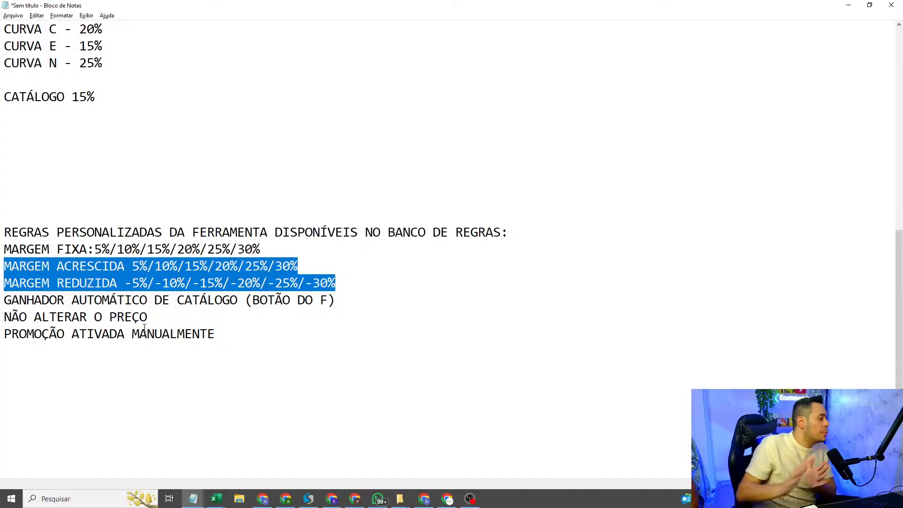
Step: Examine the GANHADOR AUTOMÁTICO DE CATÁLOGO (BOTÃO DO F) rule and the two custom rules below it
left_click(206, 301)
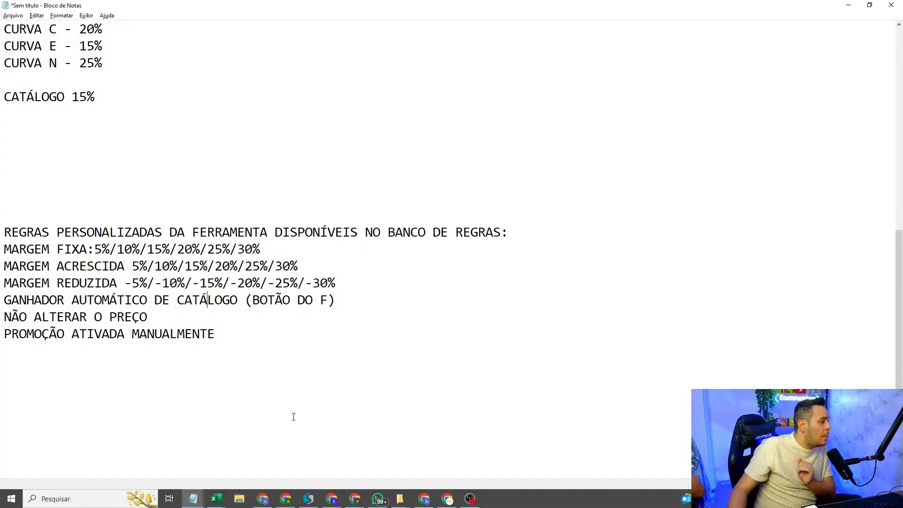
left_click_drag(359, 297, 1, 306)
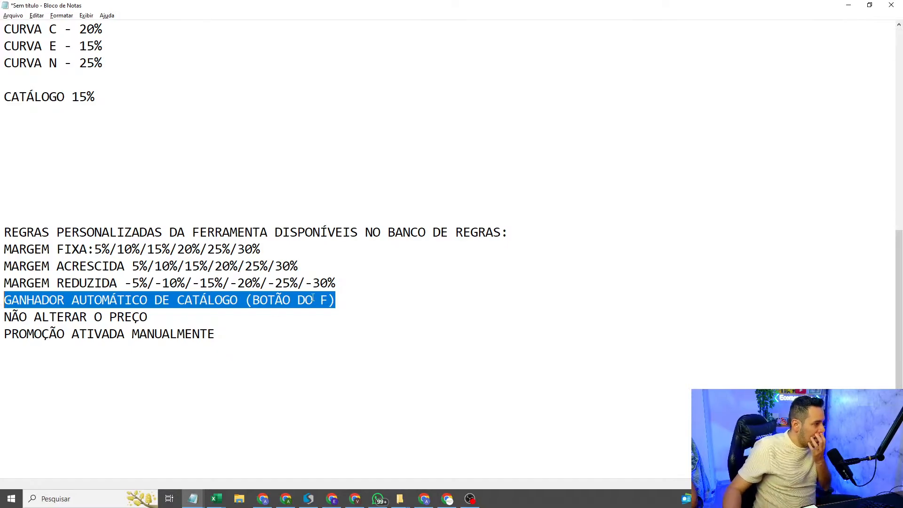
left_click_drag(1, 351, 1, 299)
left_click(2, 346)
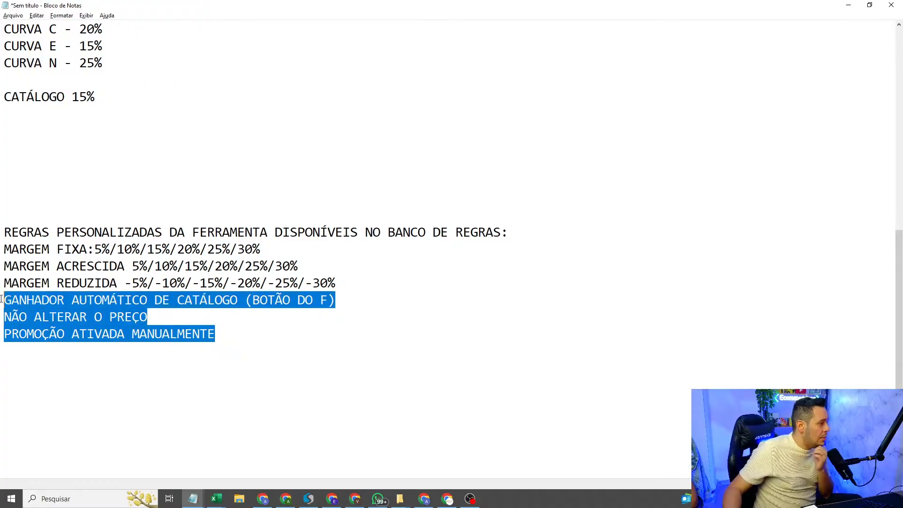
left_click(87, 300)
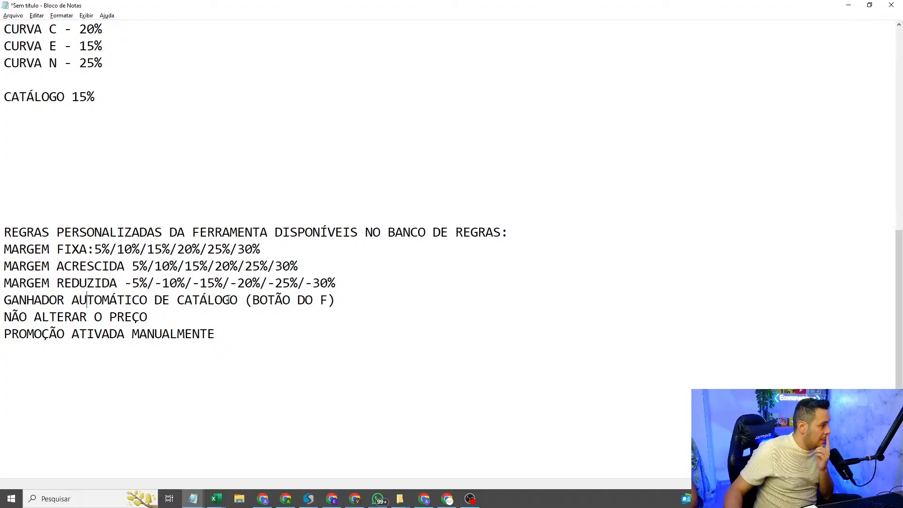
left_click_drag(340, 297, 1, 284)
left_click(1, 318)
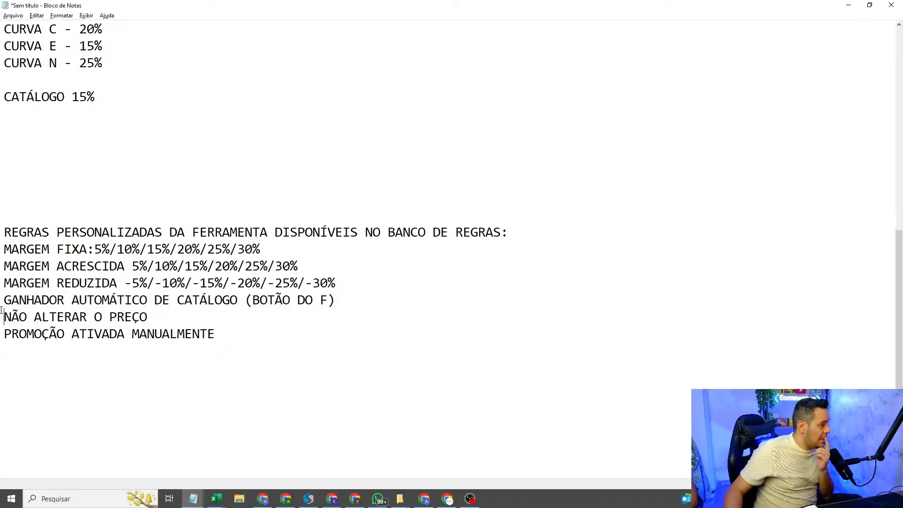
left_click_drag(2, 318, 2, 308)
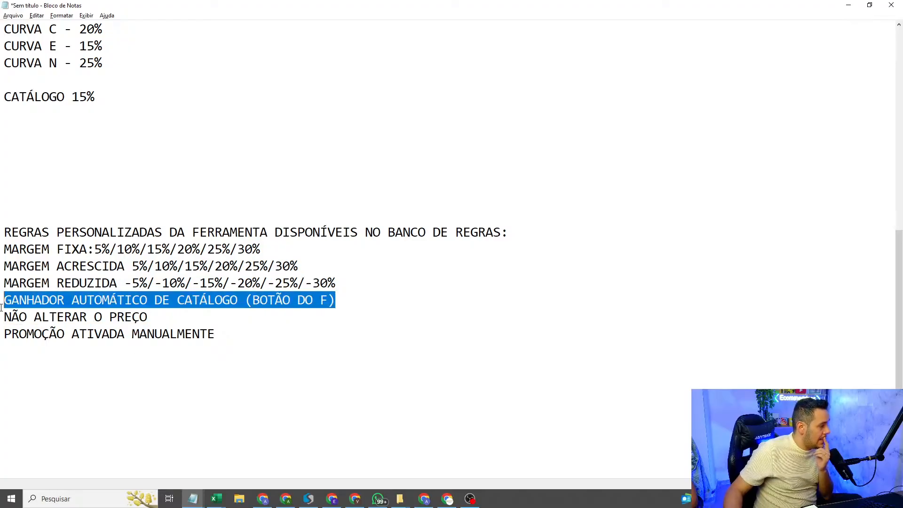
left_click(170, 301)
left_click_drag(245, 301, 337, 303)
left_click(337, 303)
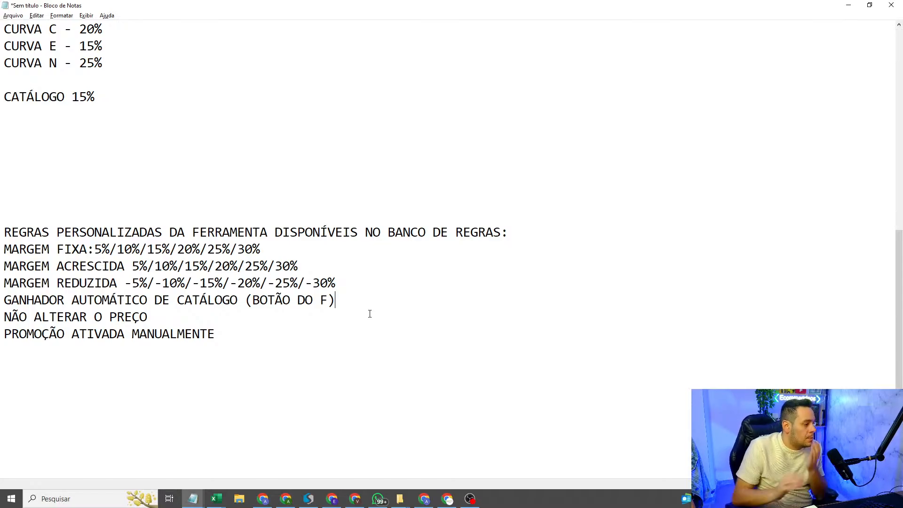
Step: Switch to the NITRON pricing spreadsheet in Chrome and view Preços e limites in the advanced pricing settings
left_click(424, 498)
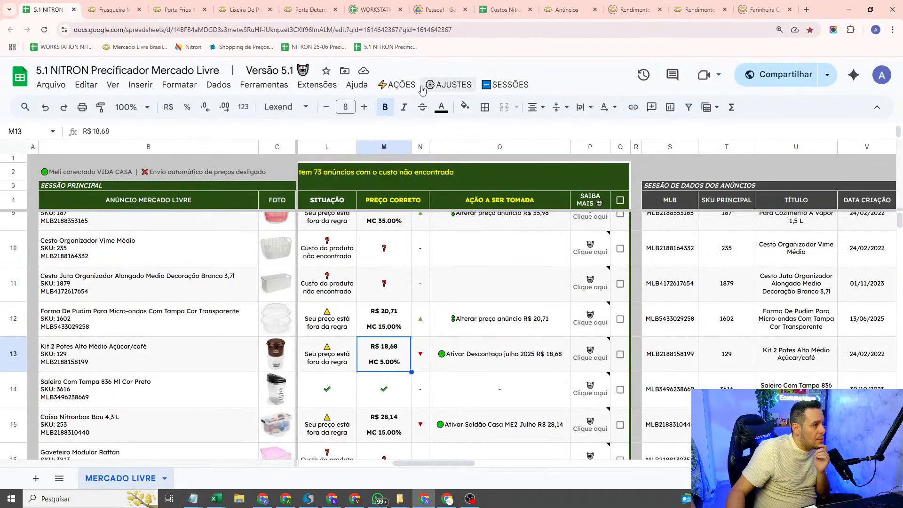
left_click(449, 84)
left_click(475, 172)
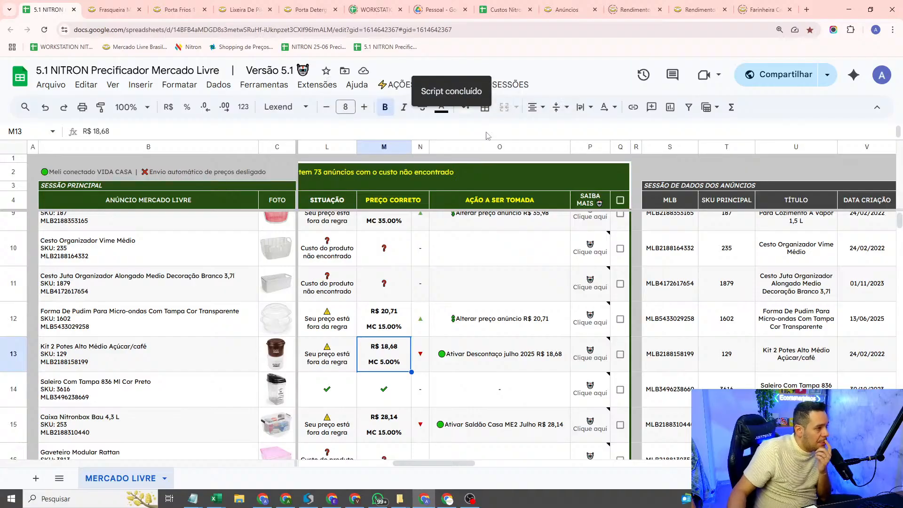
scroll(332, 218, "down", 8)
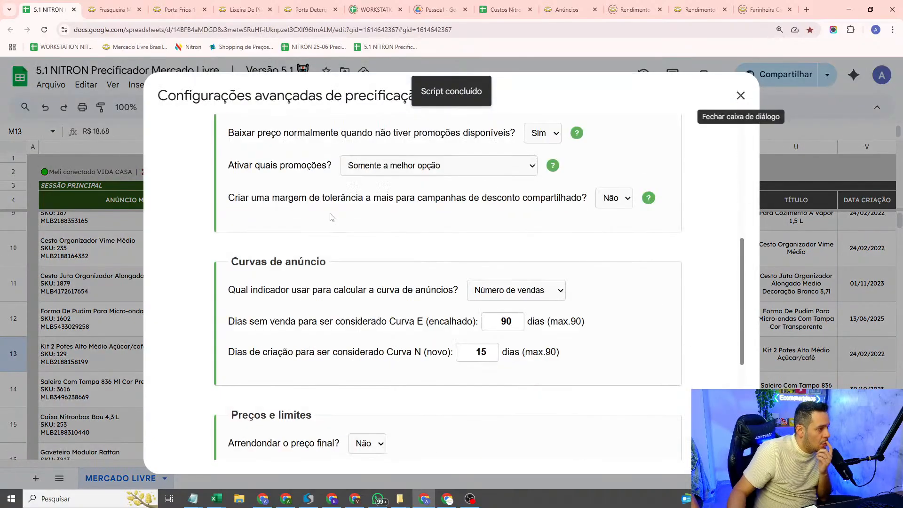
scroll(332, 218, "down", 5)
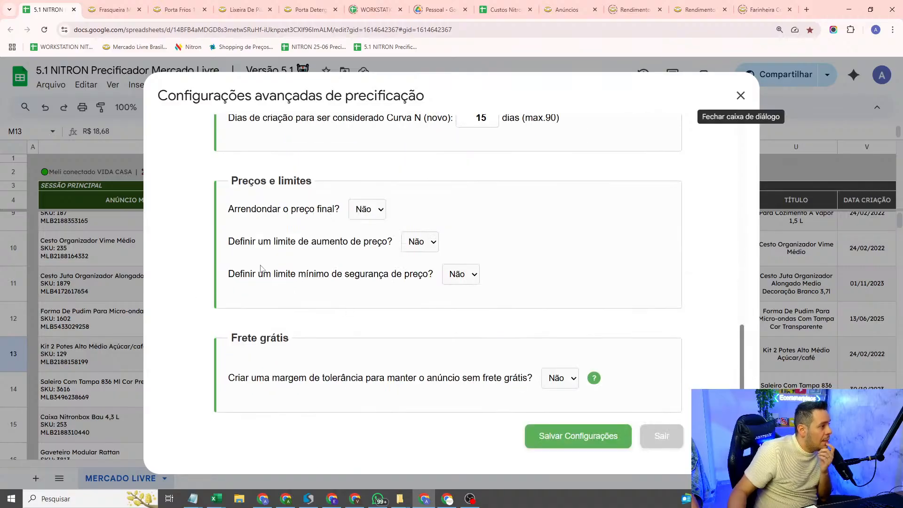
left_click_drag(223, 189, 322, 185)
left_click(322, 185)
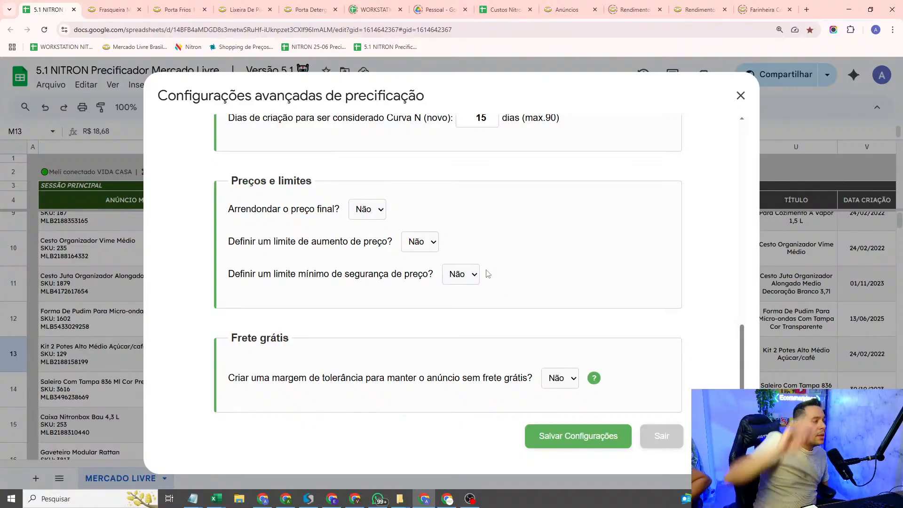
Step: Enable the minimum price safety limit and set it to "Jamais baixar de zero % margem de lucro"
left_click(456, 279)
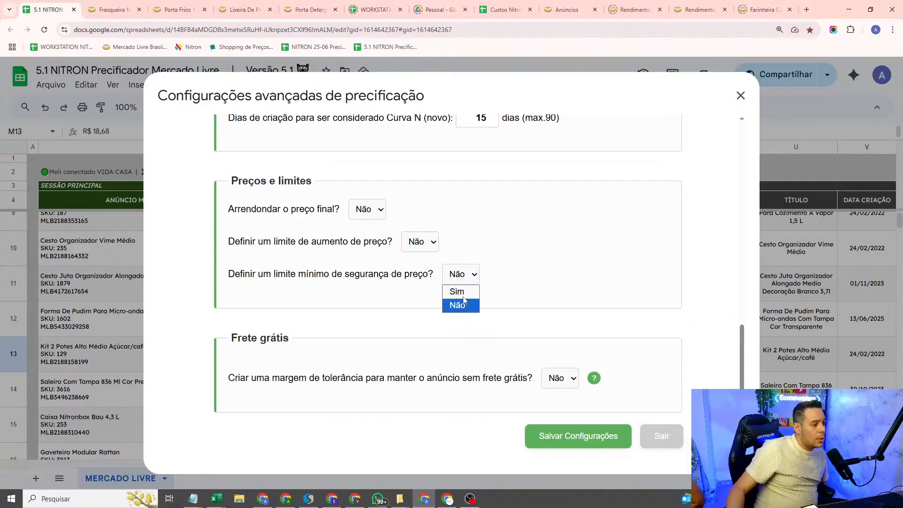
left_click(463, 291)
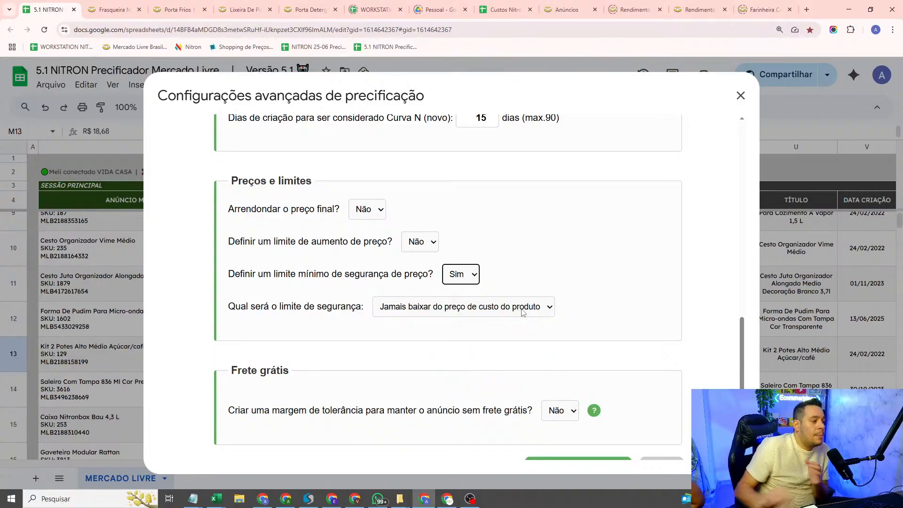
left_click(523, 312)
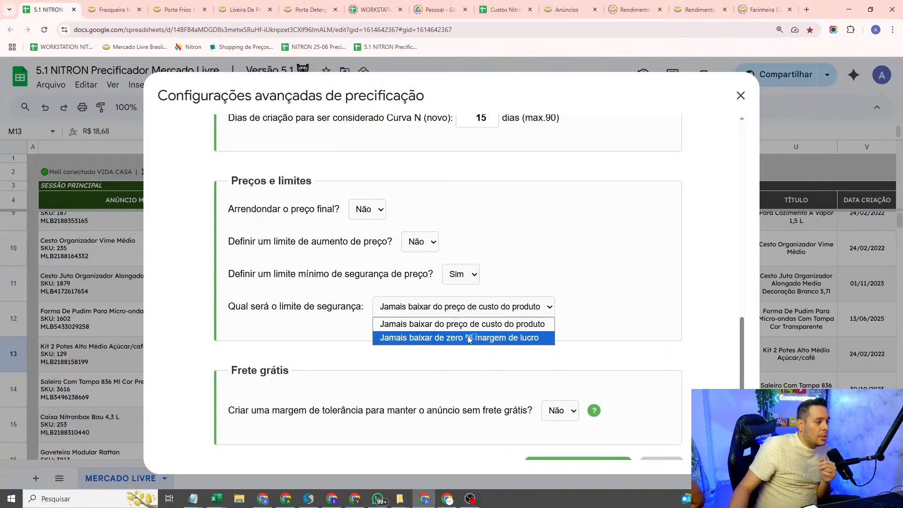
left_click(449, 339)
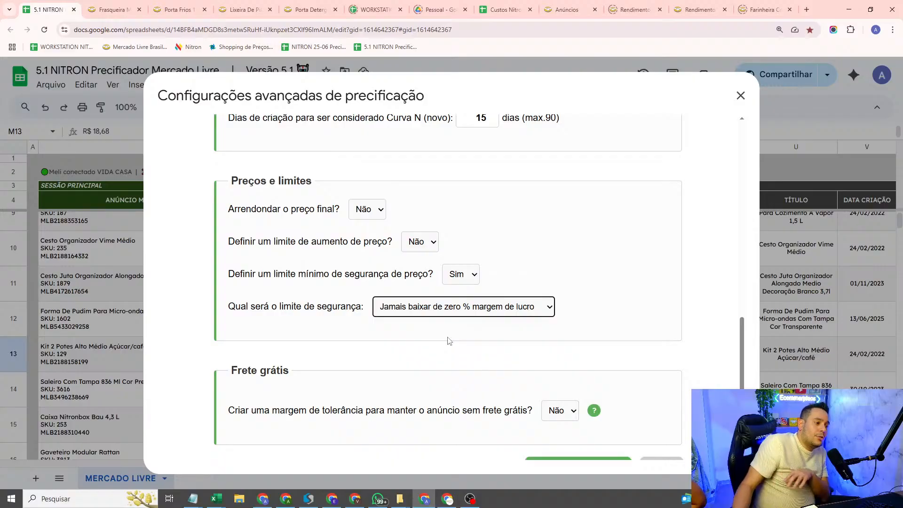
Step: Set the safety limit to "Jamais baixar do preço de custo do produto", and disable the minimum price safety limit
left_click(499, 316)
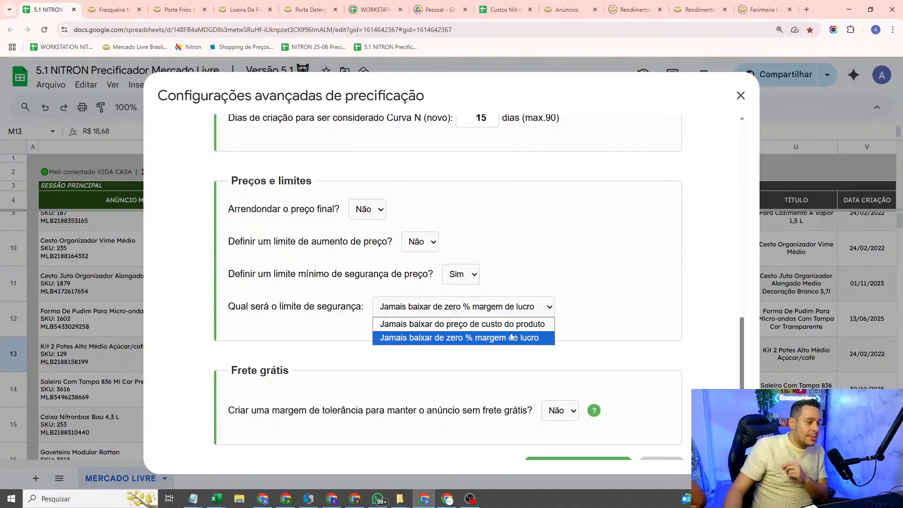
left_click(518, 328)
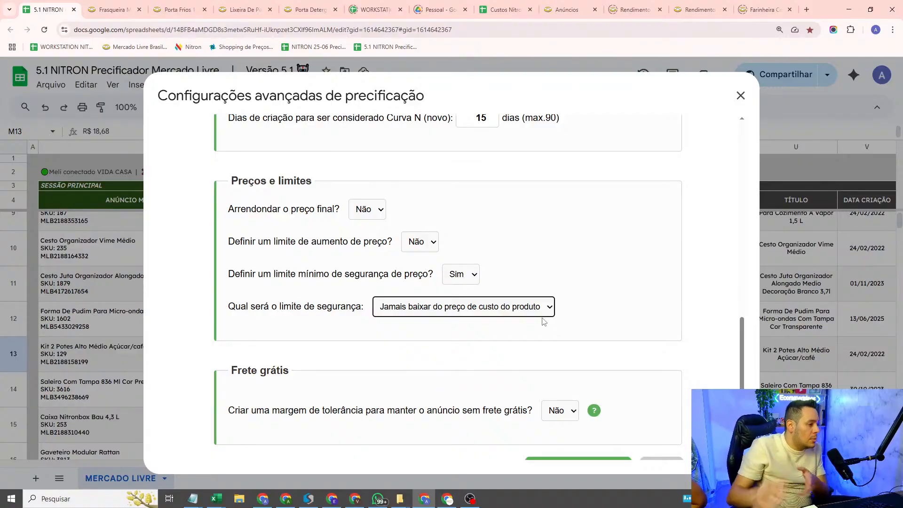
left_click(521, 314)
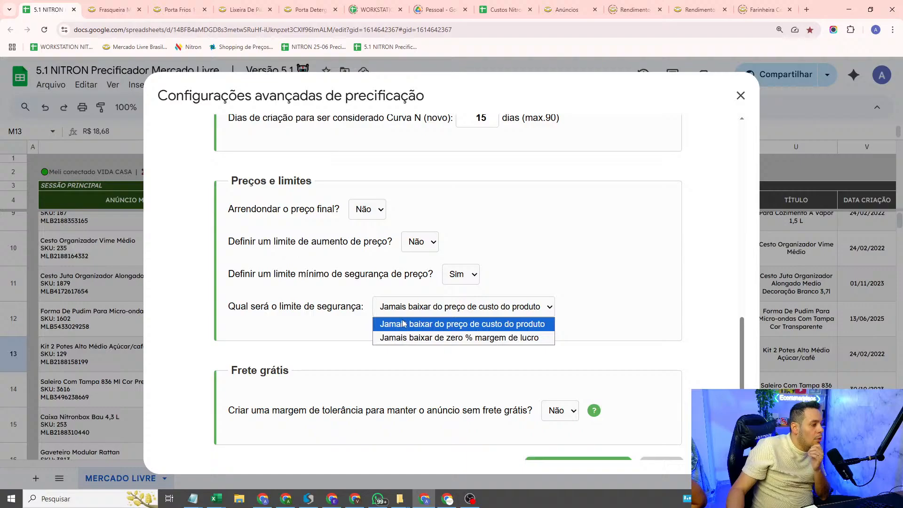
left_click(330, 325)
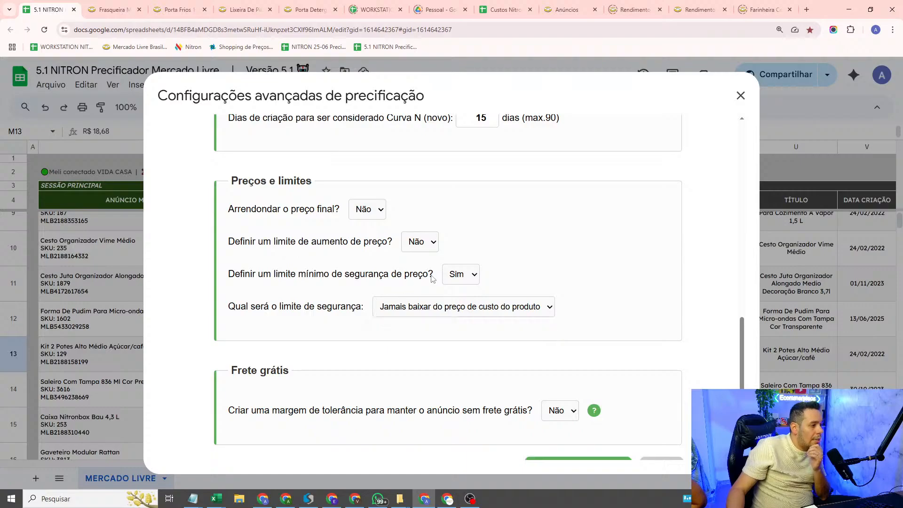
left_click(468, 284)
left_click(464, 307)
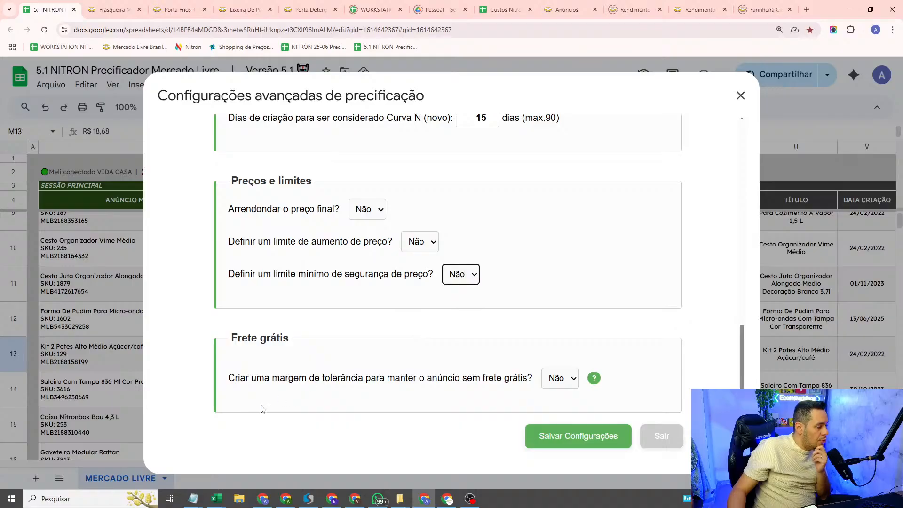
Step: Switch to the Notepad notes and highlight the GANHADOR AUTOMÁTICO DE CATÁLOGO (BOTÃO DO F) rule
left_click(193, 499)
left_click(333, 469)
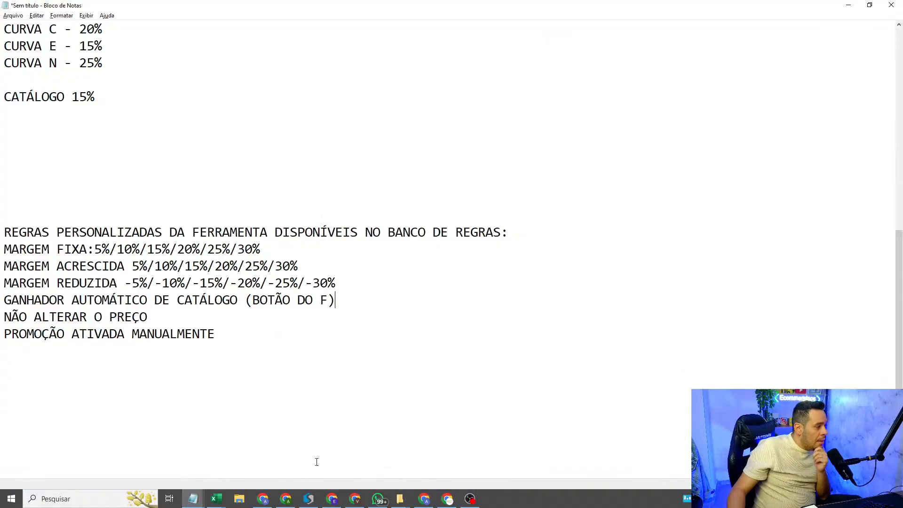
left_click_drag(375, 304, 1, 295)
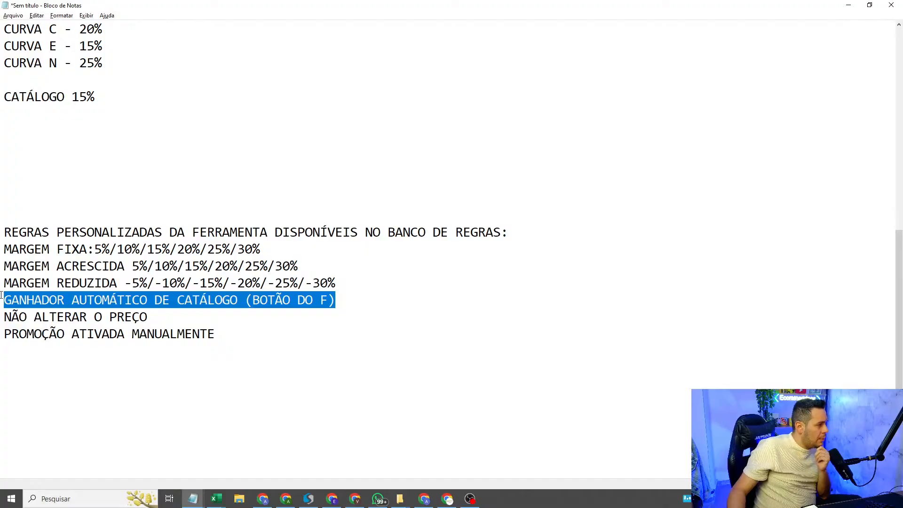
Step: Switch to the NITRON spreadsheet in Chrome, open Minhas Tags and begin a new tag name
left_click(377, 323)
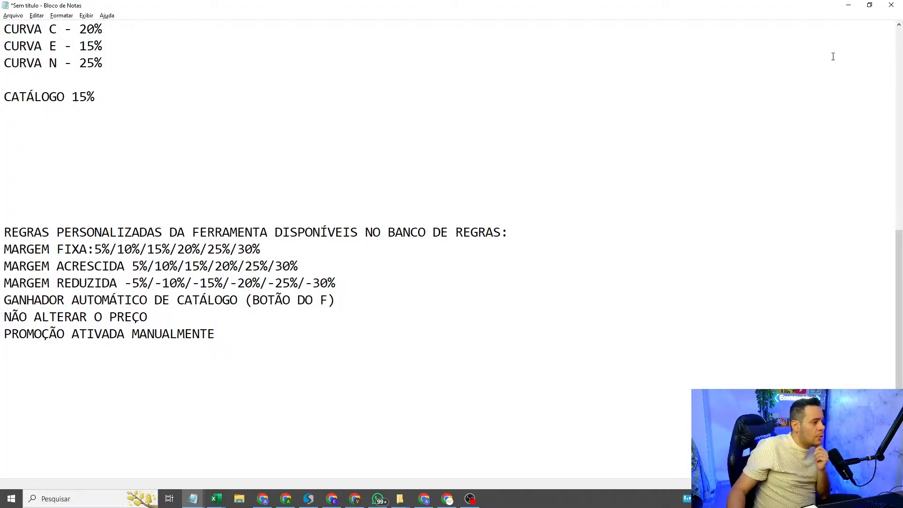
left_click(849, 6)
left_click(661, 436)
left_click(403, 87)
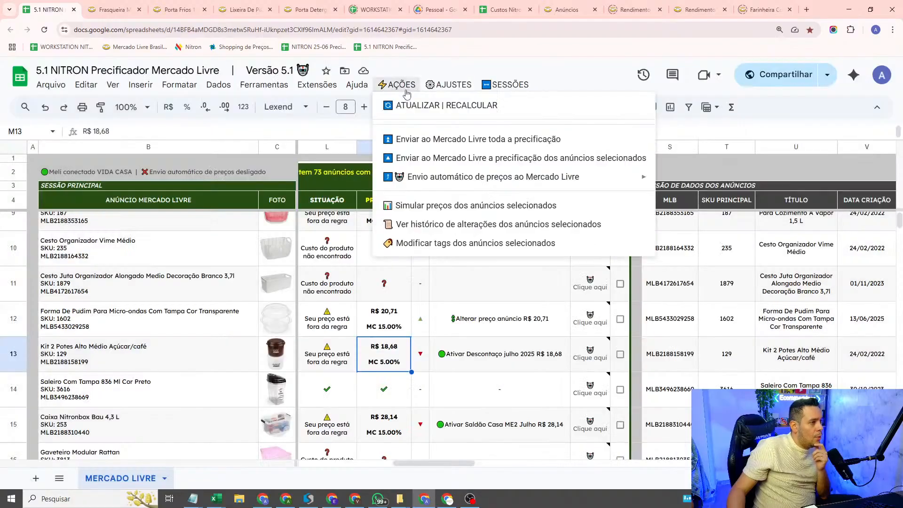
mouse_move(449, 85)
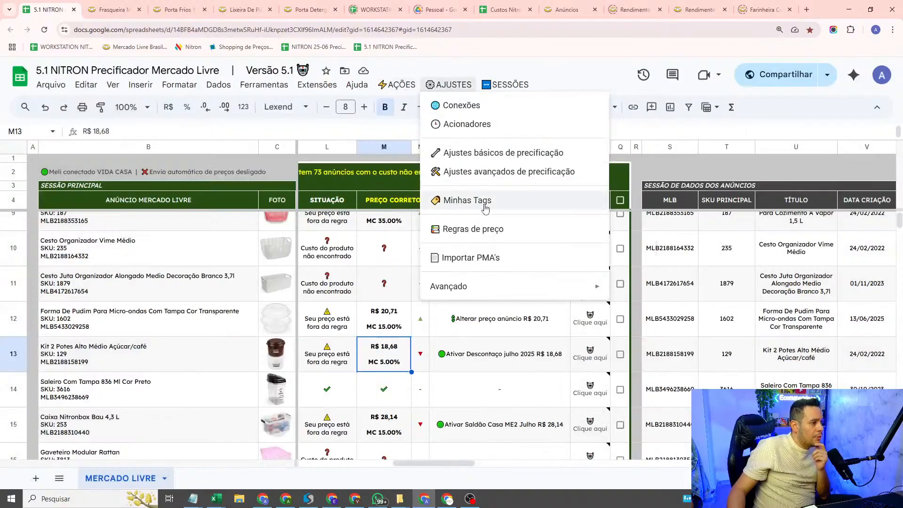
left_click(470, 201)
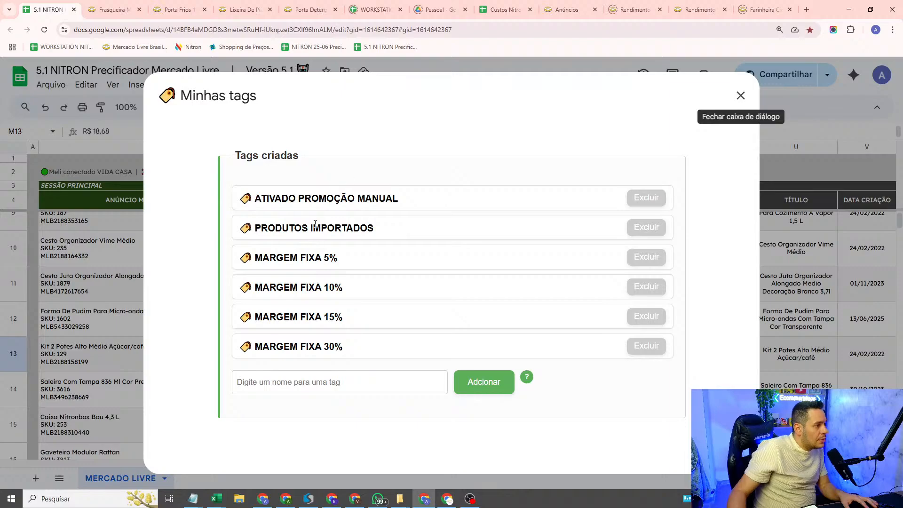
left_click(335, 388)
type("GA")
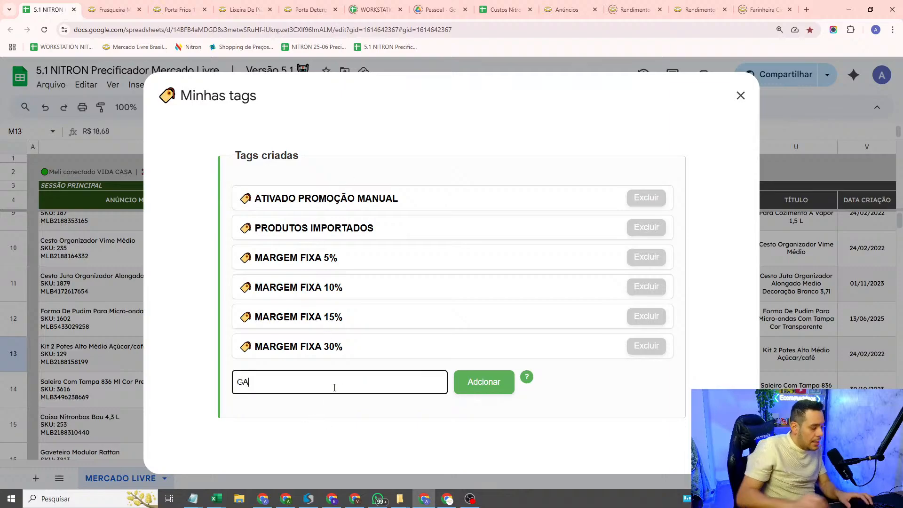
type("NHADO")
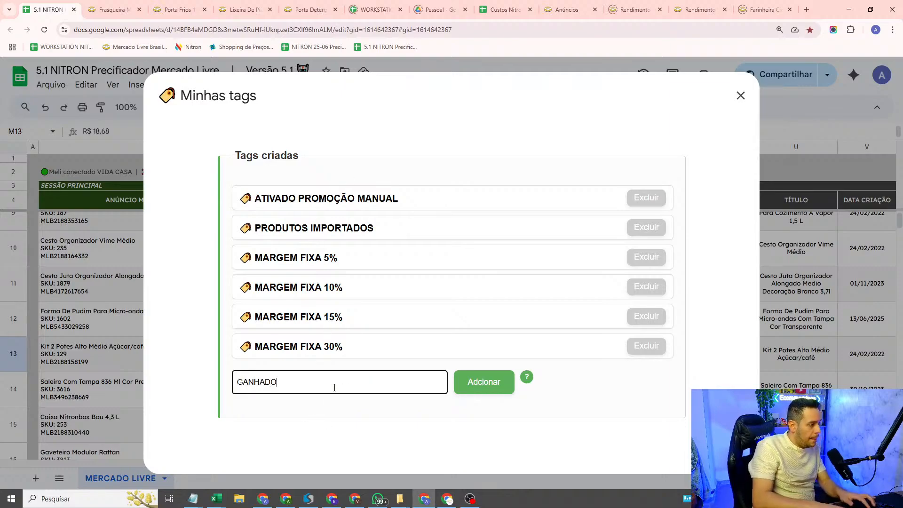
type("R AUTOMÁTICO DE")
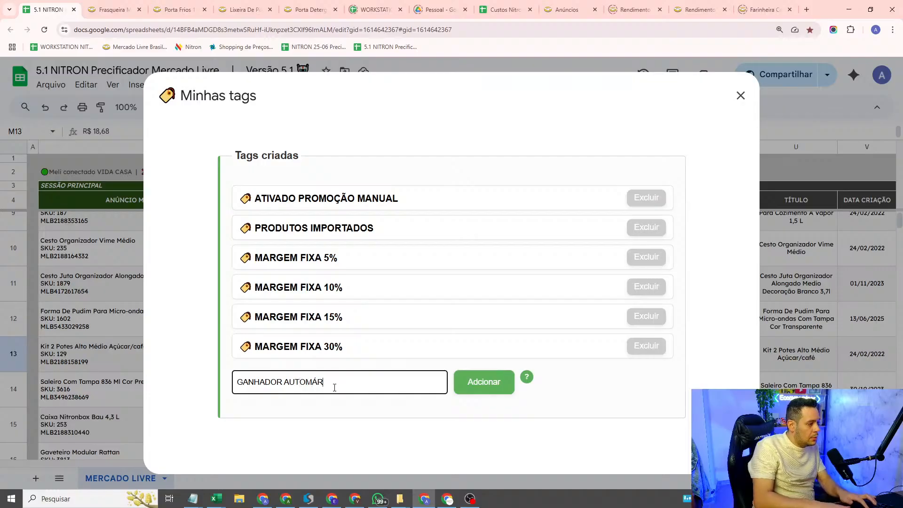
type(" CATÁLOGO")
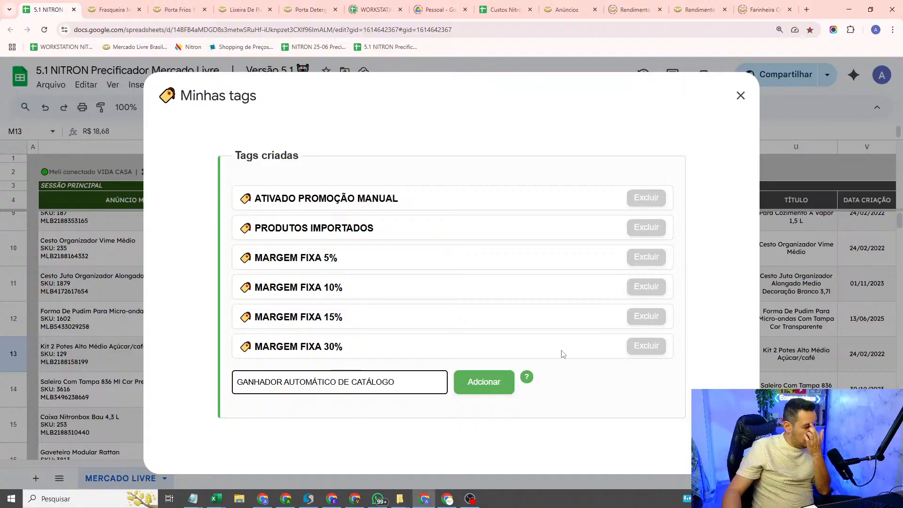
Step: Name the new tag GANHAR SEMPRE CATÁLOGO and add it to the created tags
key("ctrl+a")
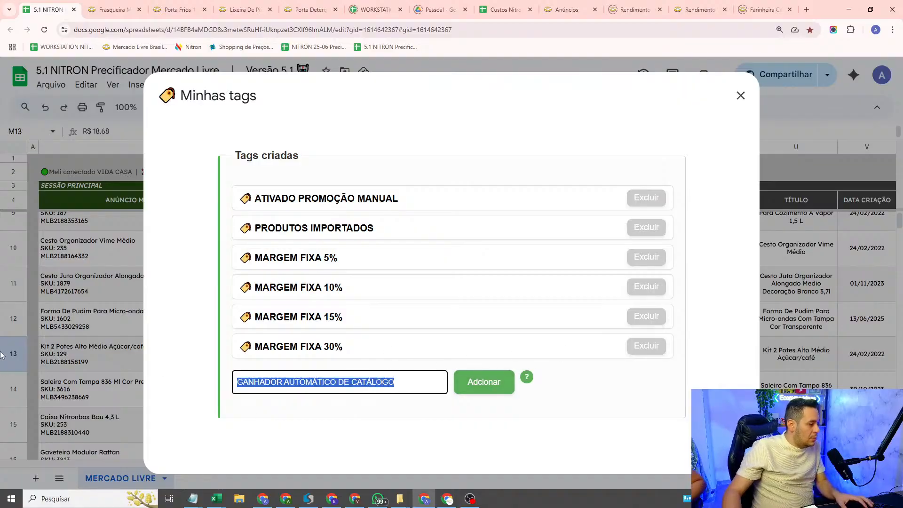
type("GANHAR SEMPRE ")
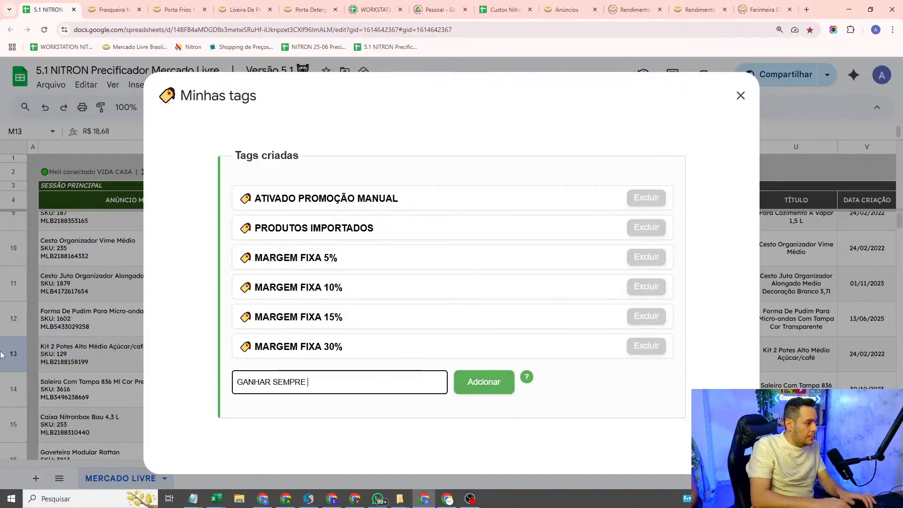
type("CATÁLOGO")
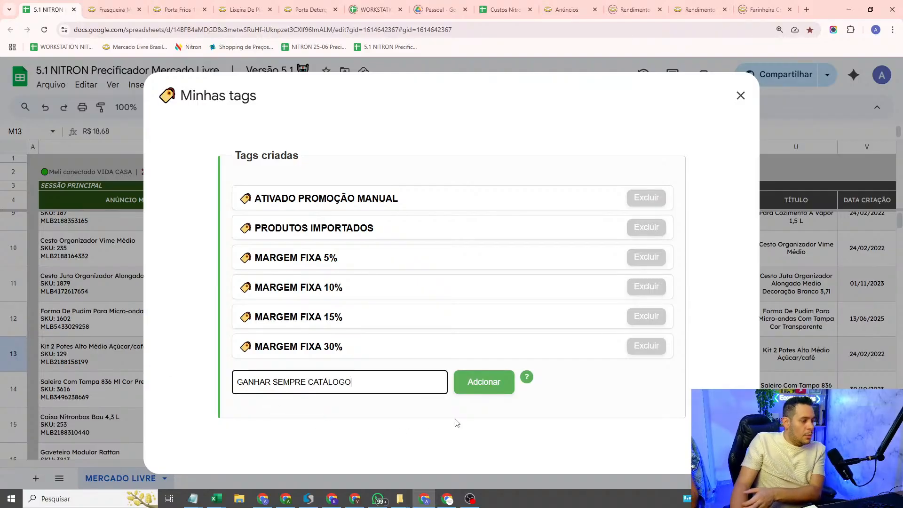
left_click(492, 380)
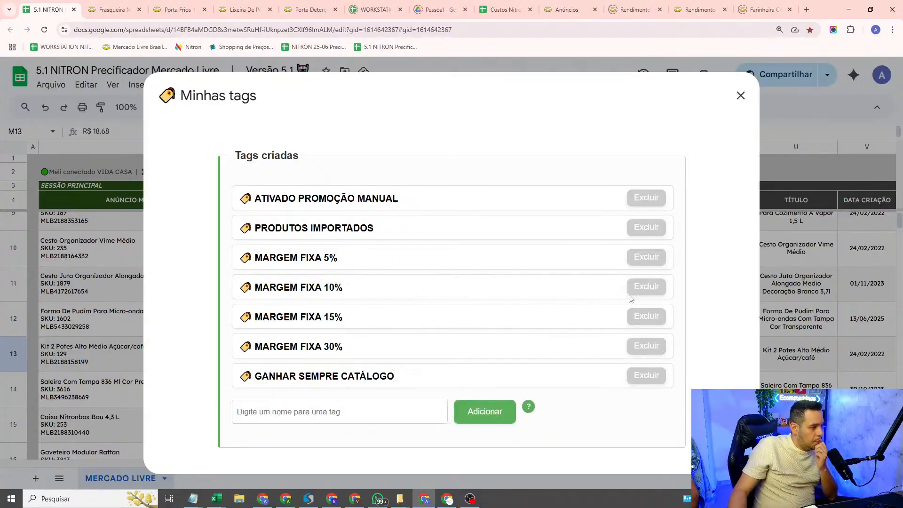
Step: In Regras de preço, set up a new rule for listings containing the tag GANHAR SEMPRE CATÁLOGO, valid Sempre
key("Escape")
left_click(453, 86)
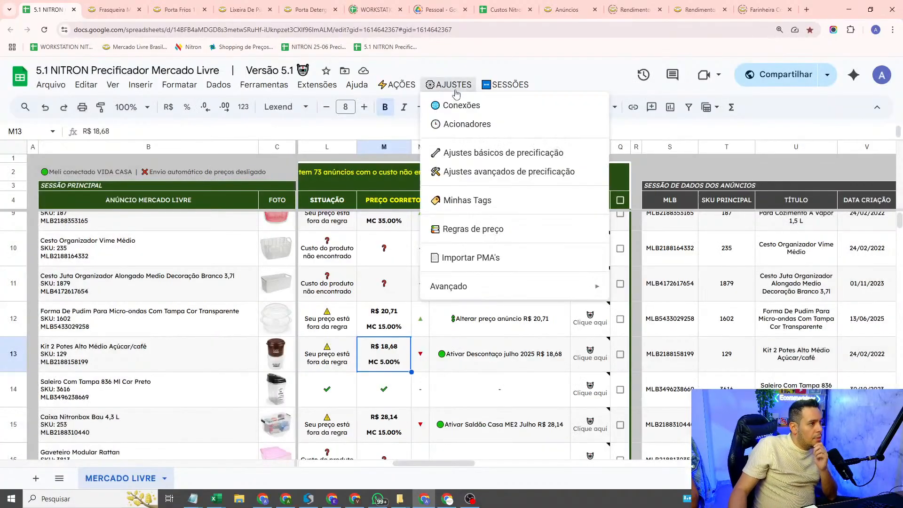
left_click(487, 229)
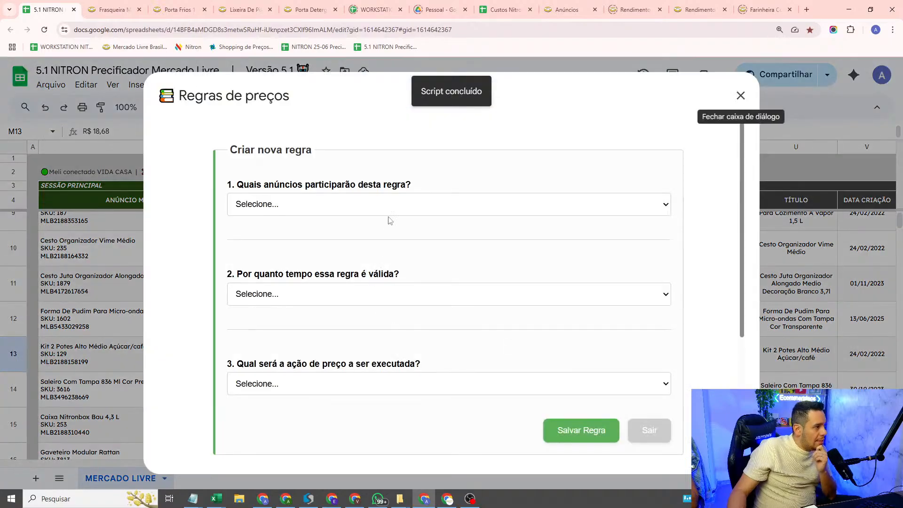
left_click(391, 212)
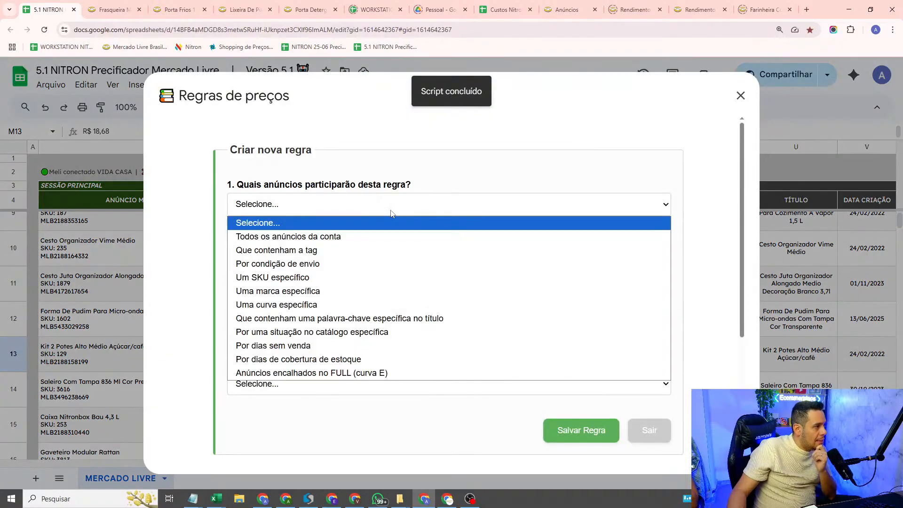
left_click(346, 250)
left_click(346, 250)
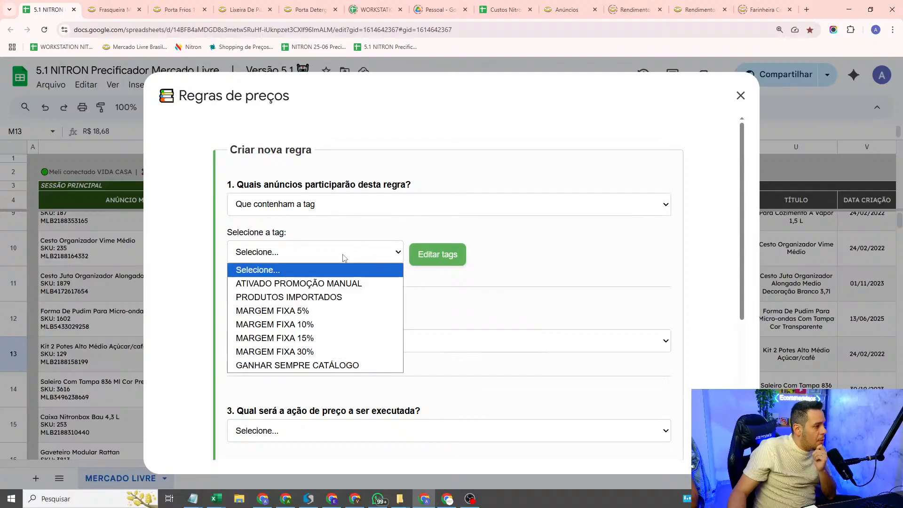
left_click(316, 367)
scroll(316, 323, "down", 3)
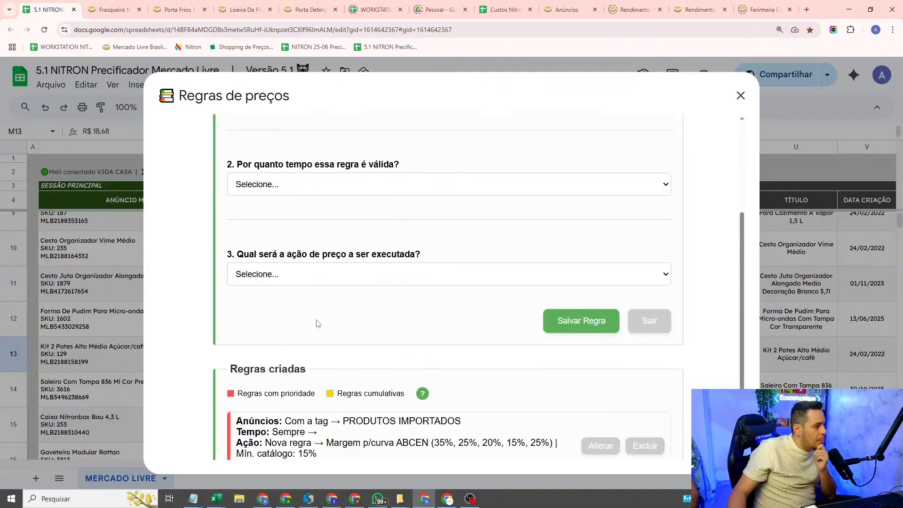
left_click(318, 190)
left_click(301, 217)
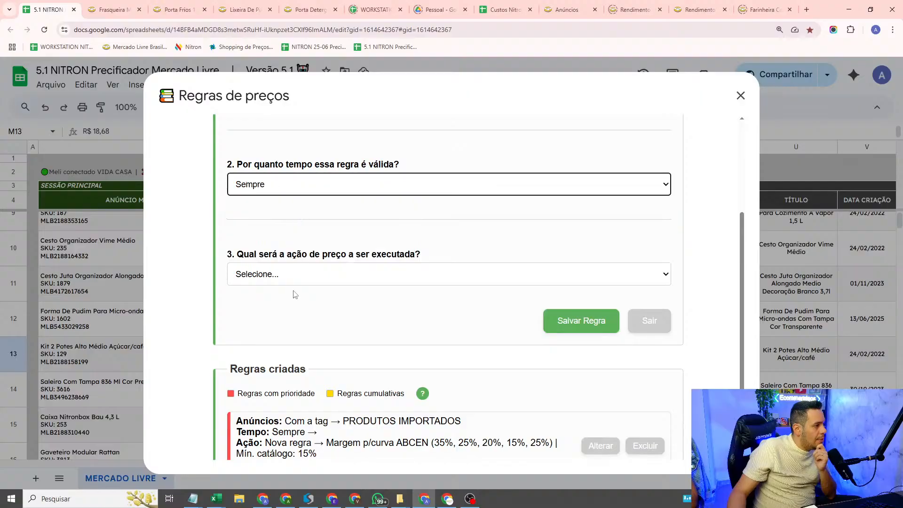
Step: Set the rule's price action to Ações específicas de catálogo with Sempre ganhar o catálogo (independente da margem), and save the rule
left_click(302, 284)
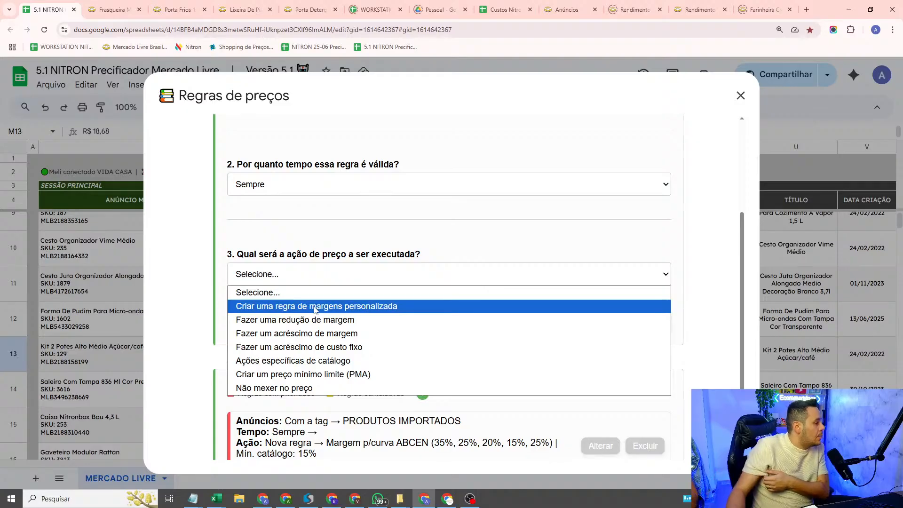
left_click(324, 361)
left_click(261, 269)
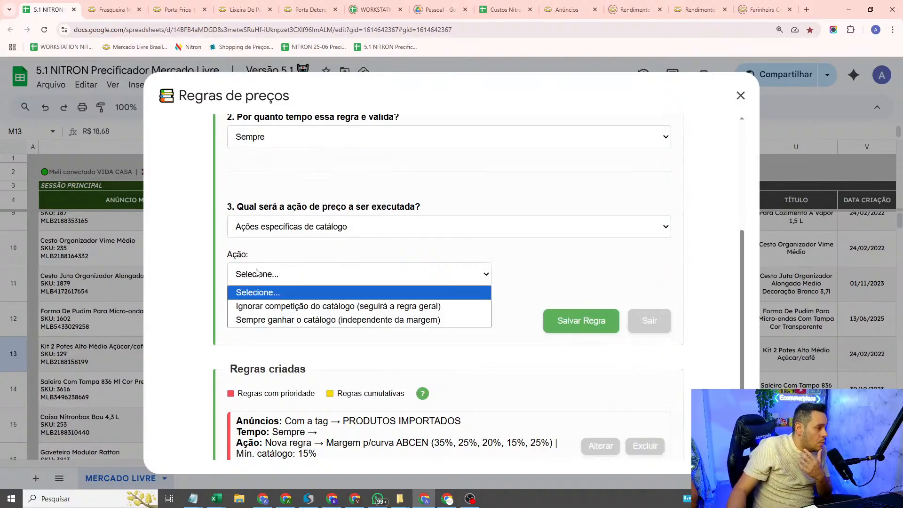
left_click(299, 320)
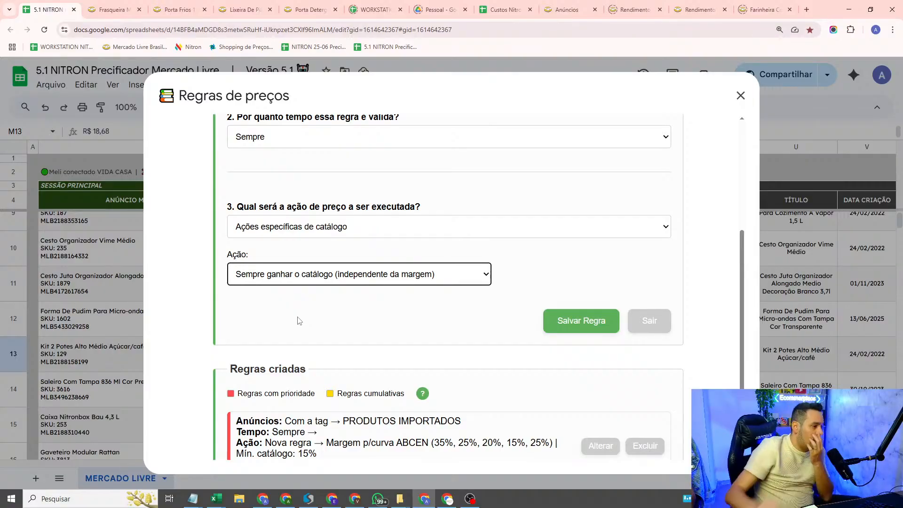
left_click(577, 320)
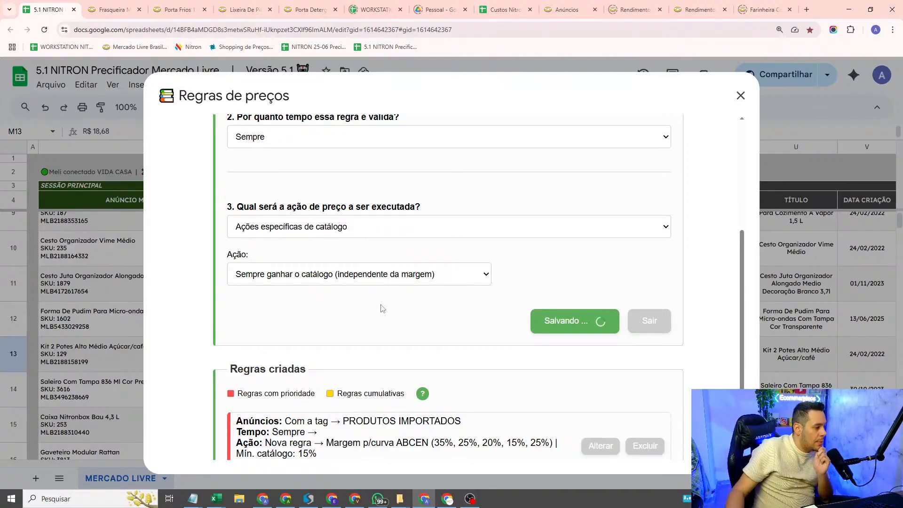
scroll(381, 311, "down", 2)
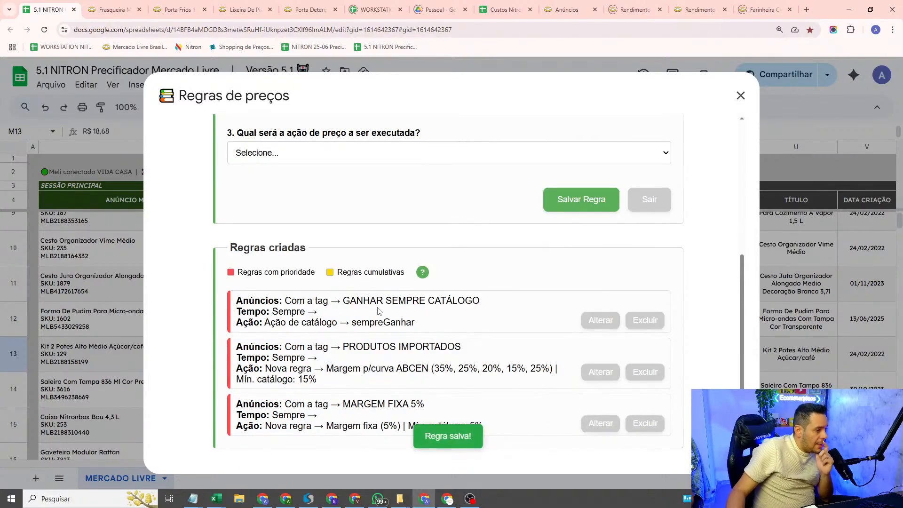
triple_click(313, 312)
triple_click(313, 302)
left_click(621, 259)
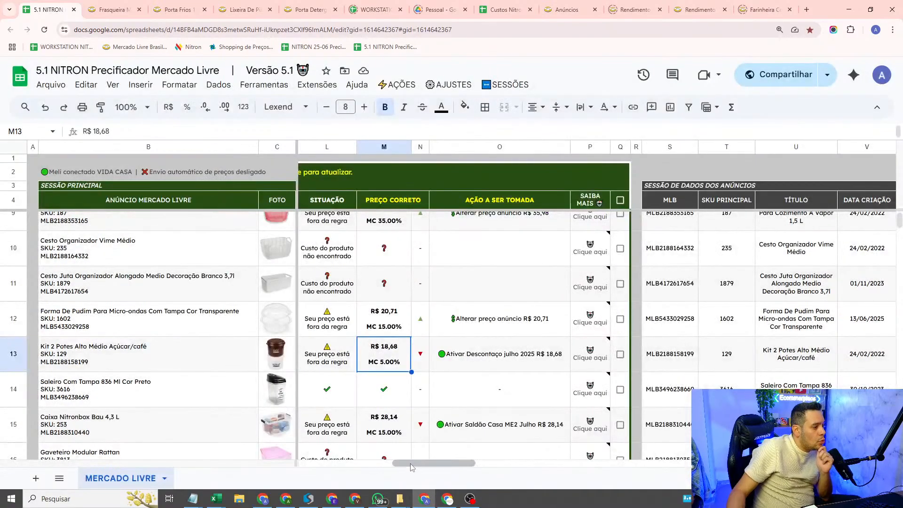
Step: Add a filter on header row 4 and filter the catalog STATUS column to show only Perdendo | Não apto para vencer
mouse_move(411, 463)
left_mouse_down()
mouse_move(487, 463)
mouse_move(399, 463)
left_mouse_up()
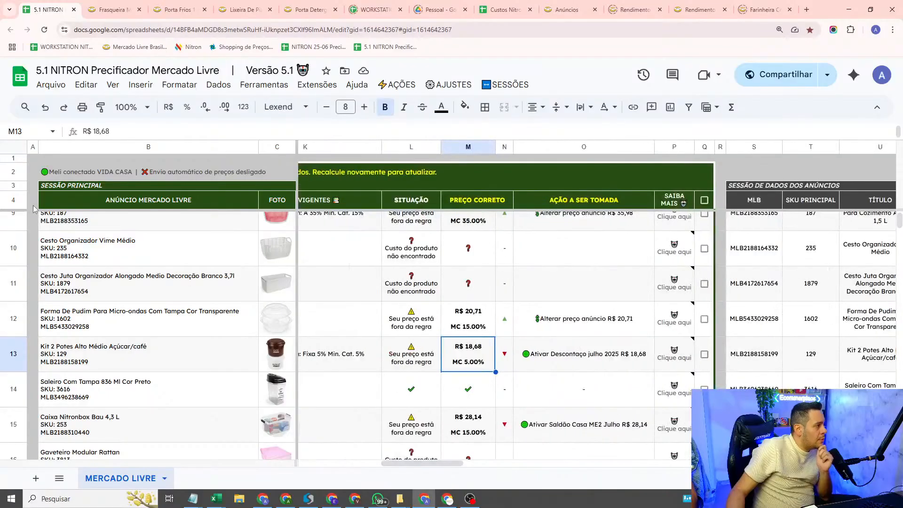
left_click(18, 205)
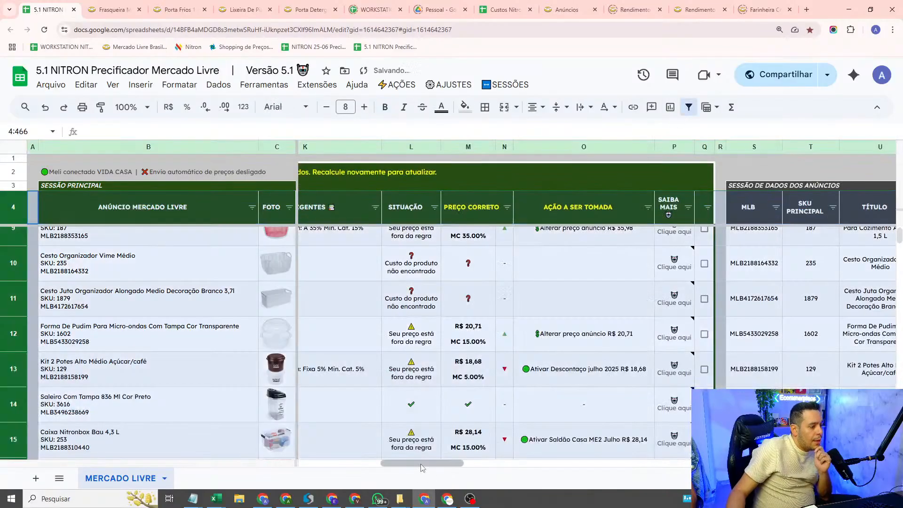
left_click_drag(422, 464, 648, 431)
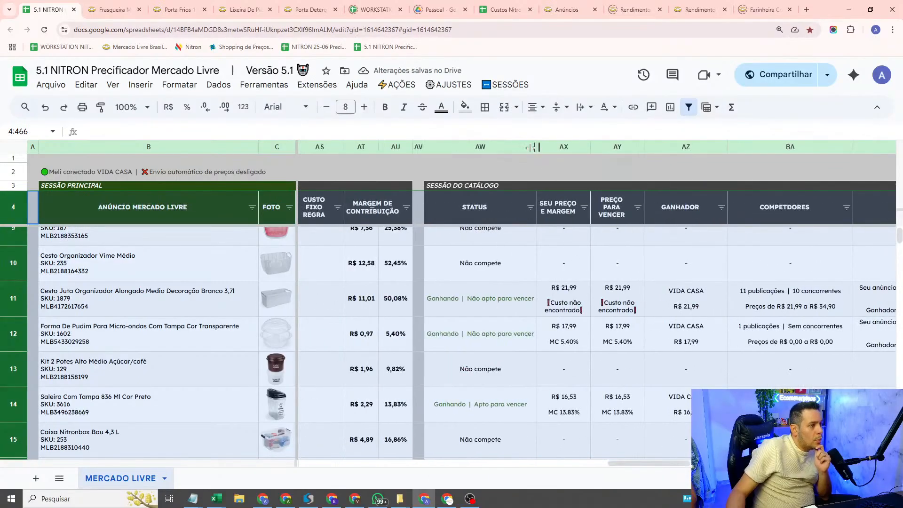
left_click(530, 208)
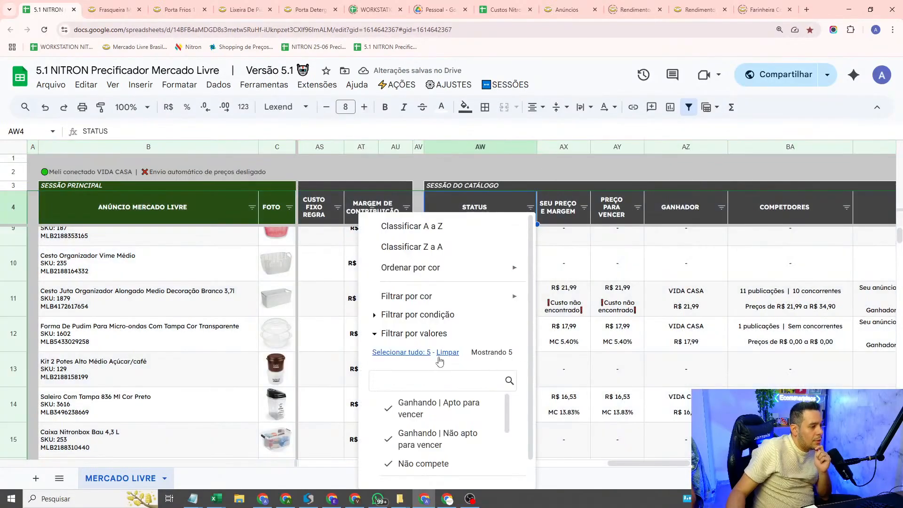
scroll(459, 385, "down", 1)
scroll(458, 405, "down", 2)
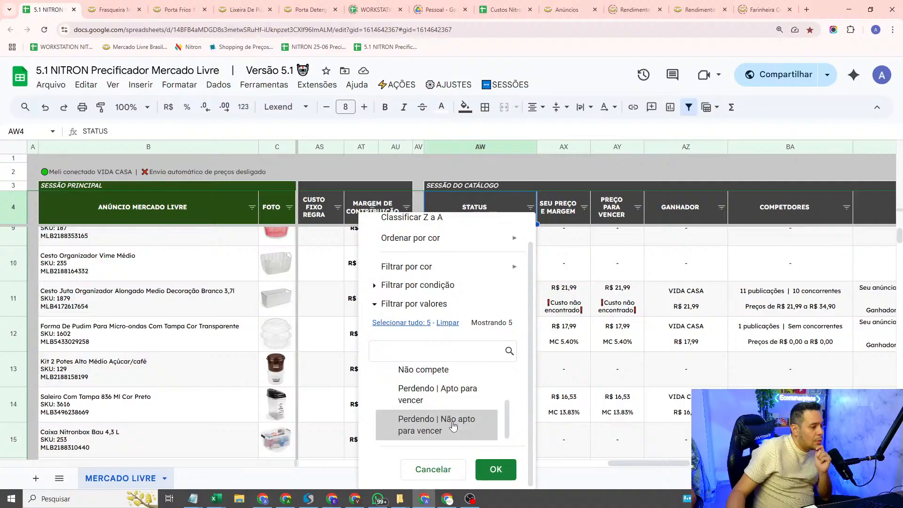
left_click(445, 425)
left_click(490, 471)
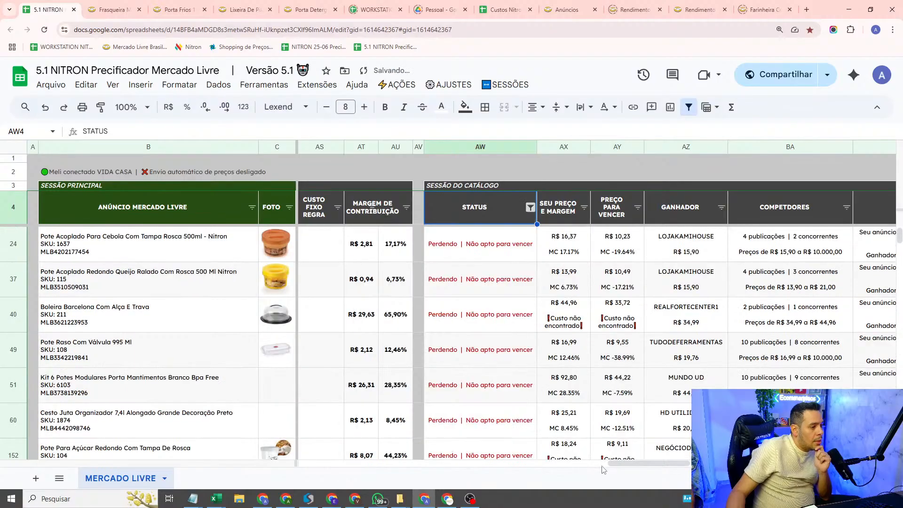
Step: Mark the Pote Acoplado Para Cebola listing in row 24 as selected in the main session
left_click_drag(623, 467, 316, 453)
scroll(315, 452, "right", 5)
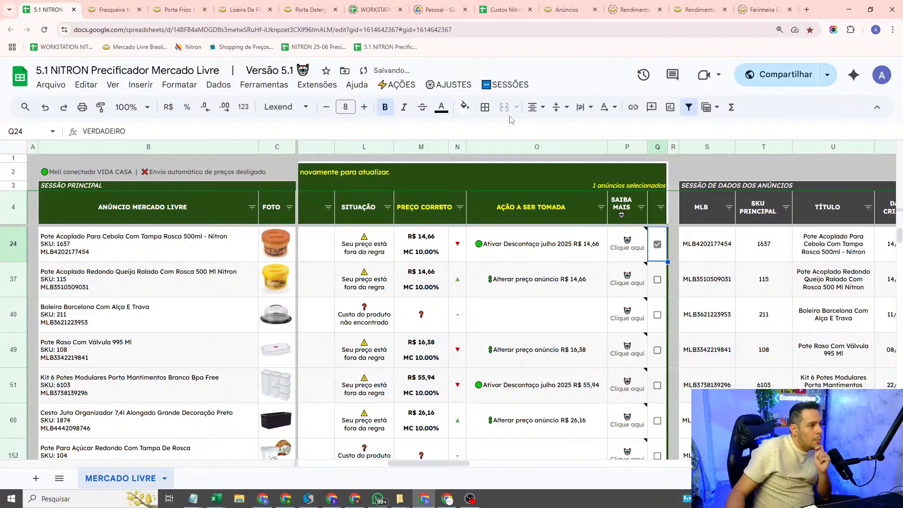
left_click(461, 85)
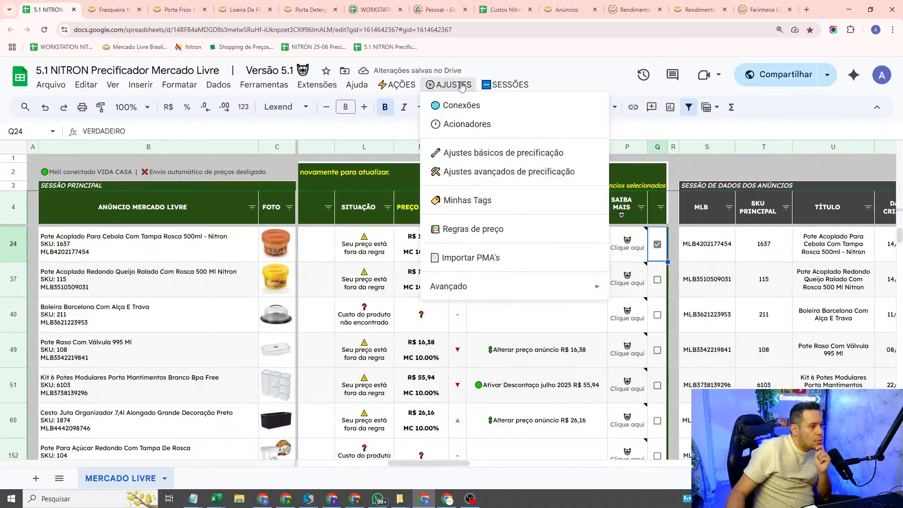
mouse_move(398, 85)
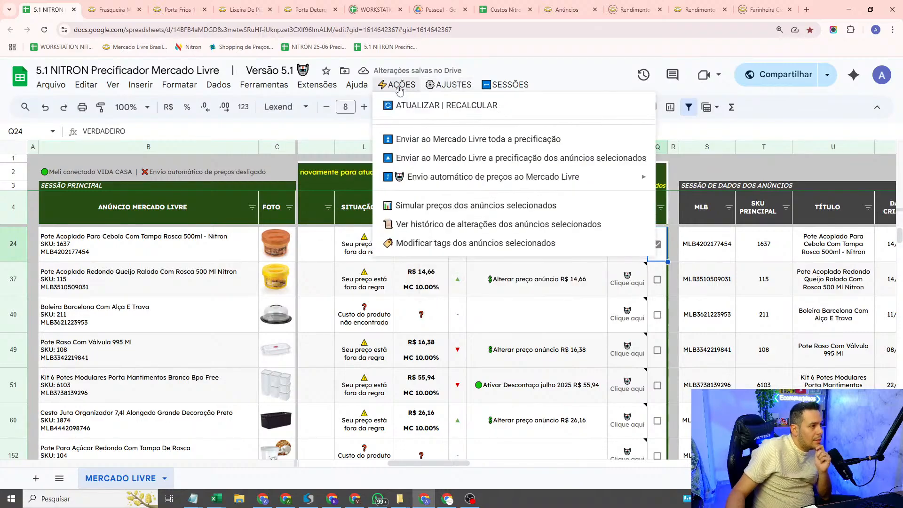
left_click(447, 242)
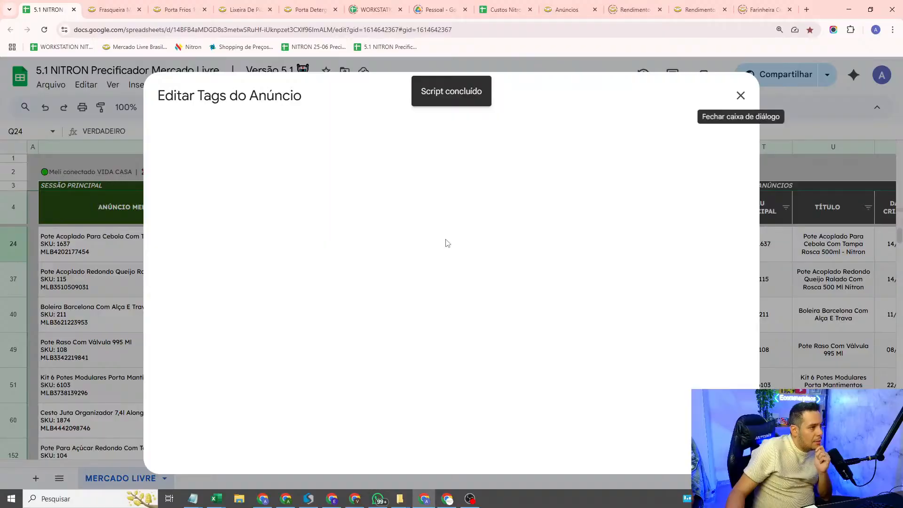
left_click(399, 321)
scroll(330, 367, "down", 2)
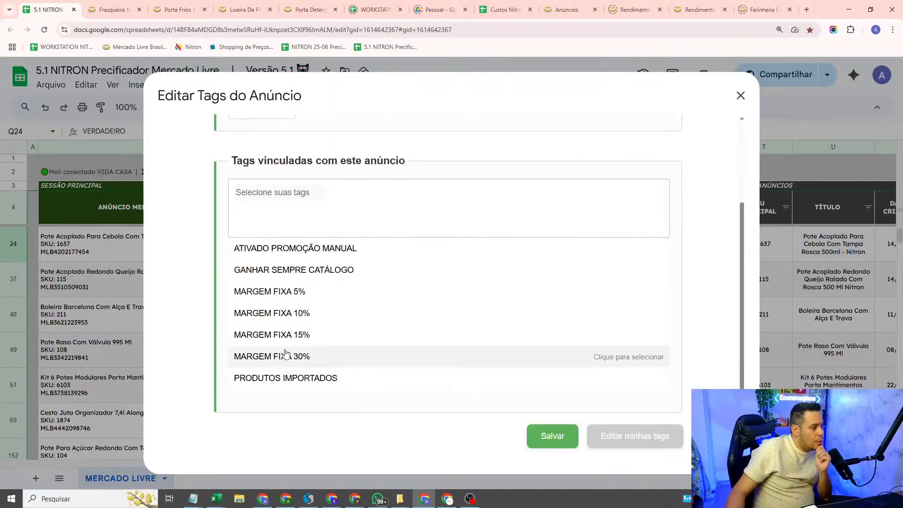
left_click(318, 276)
left_click(422, 452)
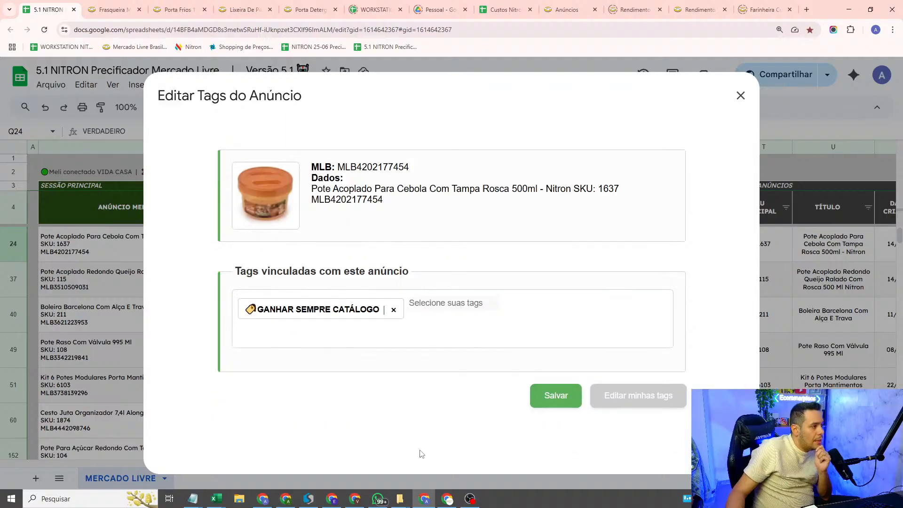
left_click(741, 95)
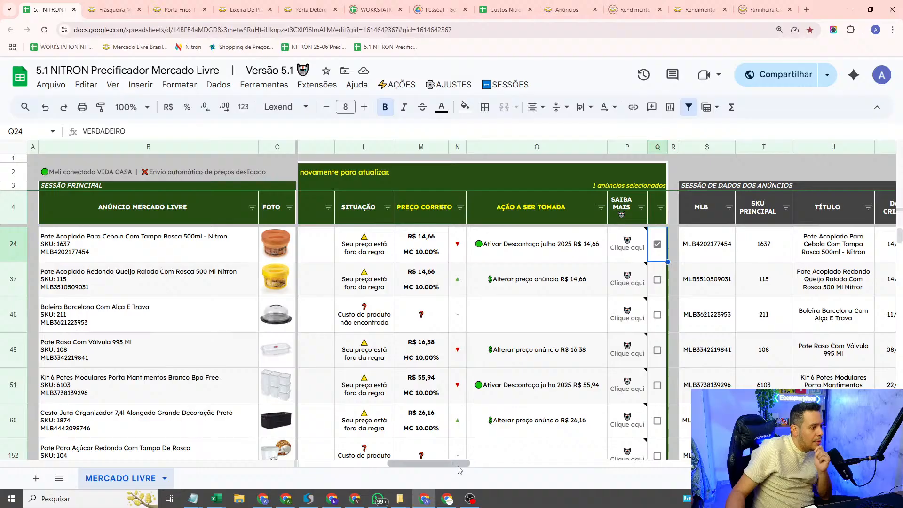
Step: Check row 24's PREÇO CORRETO against the REGRA GERAL catalog margin in the Notepad notes, and return to the spreadsheet
left_click_drag(458, 465, 450, 466)
left_click(462, 250)
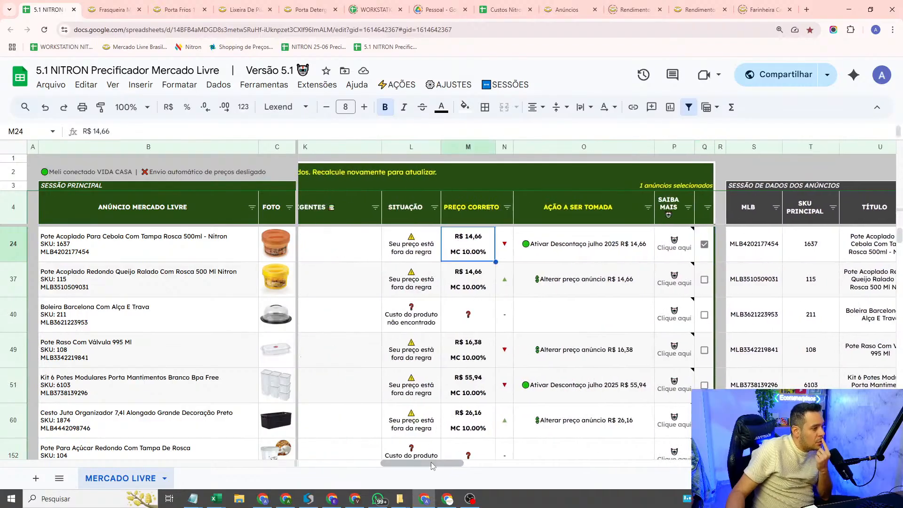
mouse_move(193, 499)
left_click(299, 434)
scroll(217, 342, "up", 5)
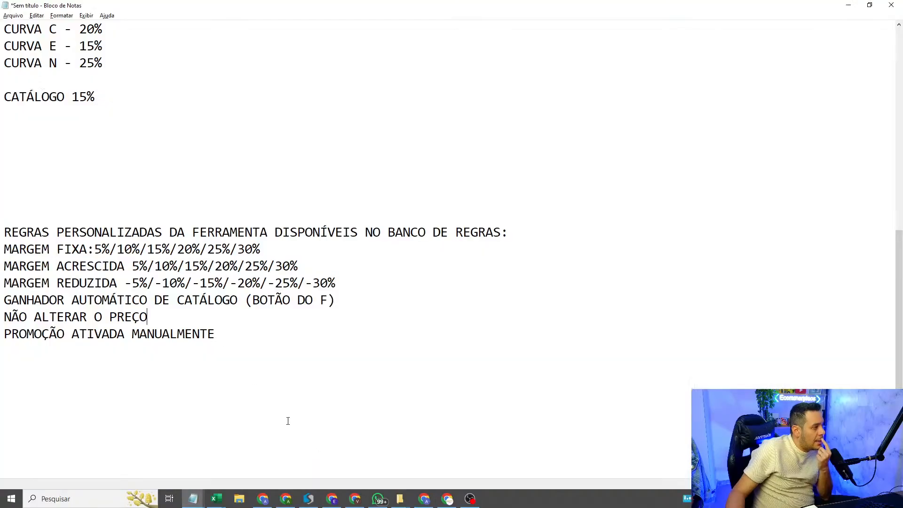
scroll(93, 218, "up", 2)
left_click_drag(4, 113, 86, 114)
left_click_drag(117, 182, 121, 212)
left_click(1, 254)
left_click_drag(2, 254, 4, 232)
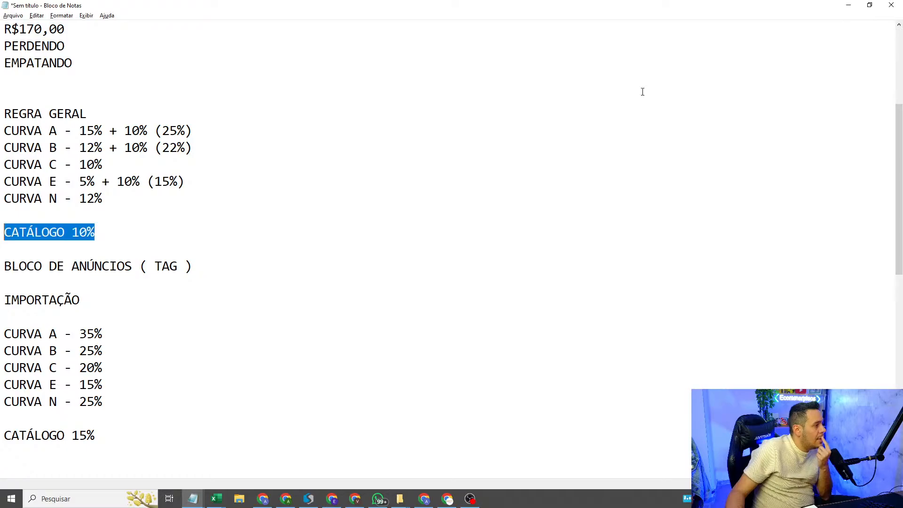
left_click(849, 5)
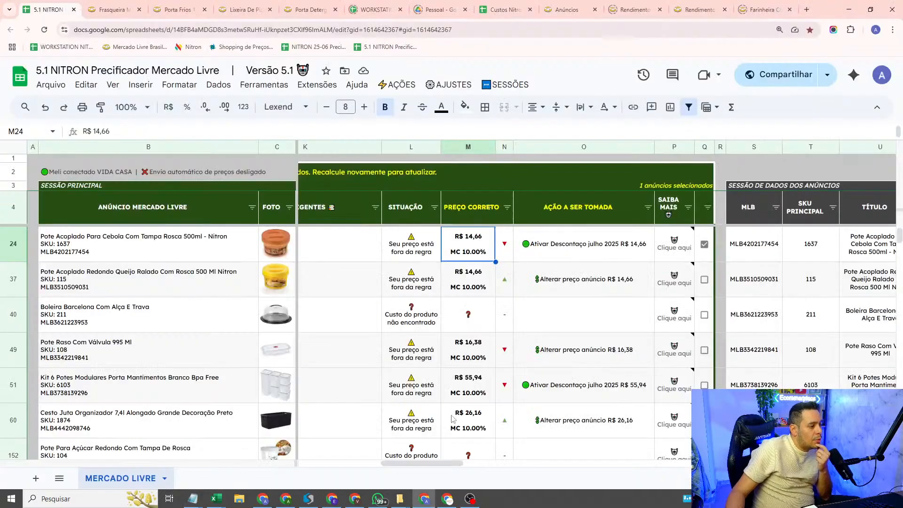
Step: Examine row 24's catalog session data, covering its status, winning seller and competitors
left_click_drag(443, 464, 665, 399)
left_click(358, 248)
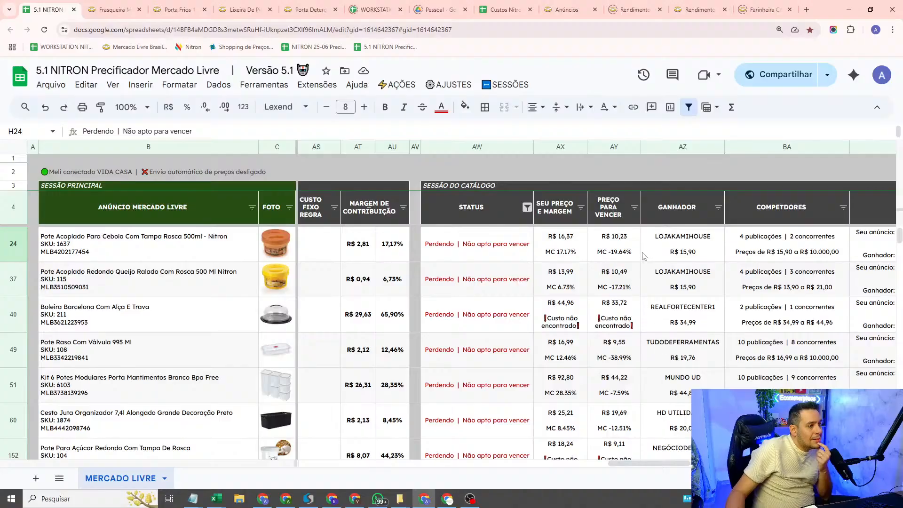
left_click(686, 254)
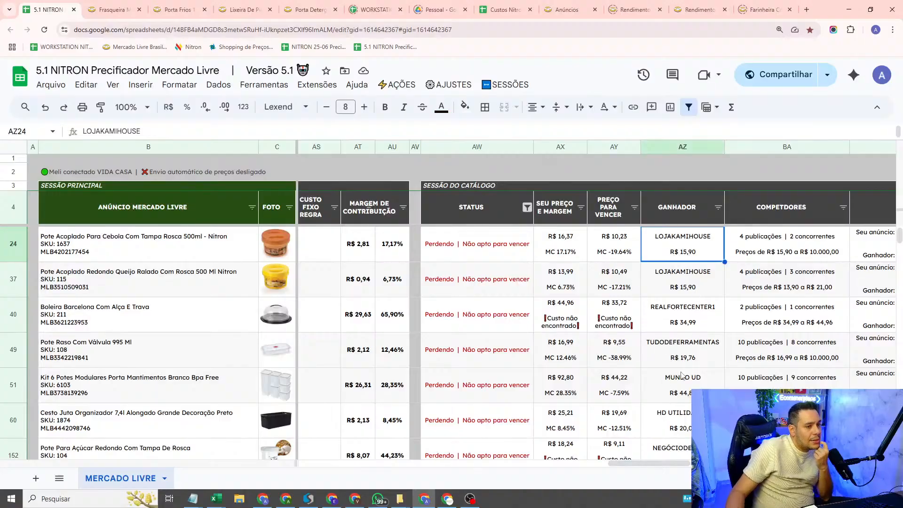
scroll(619, 463, "right", 4)
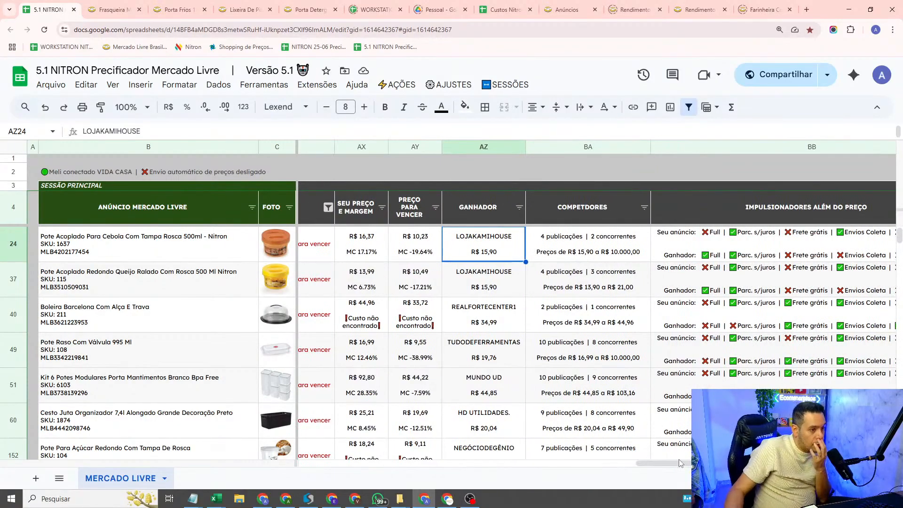
scroll(680, 463, "right", 1)
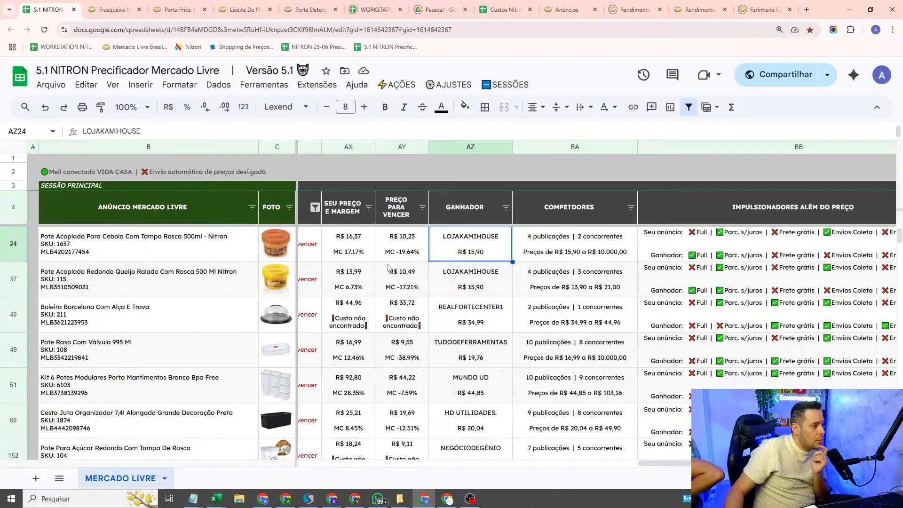
key("Left")
key("Left")
key("Right")
key("Right")
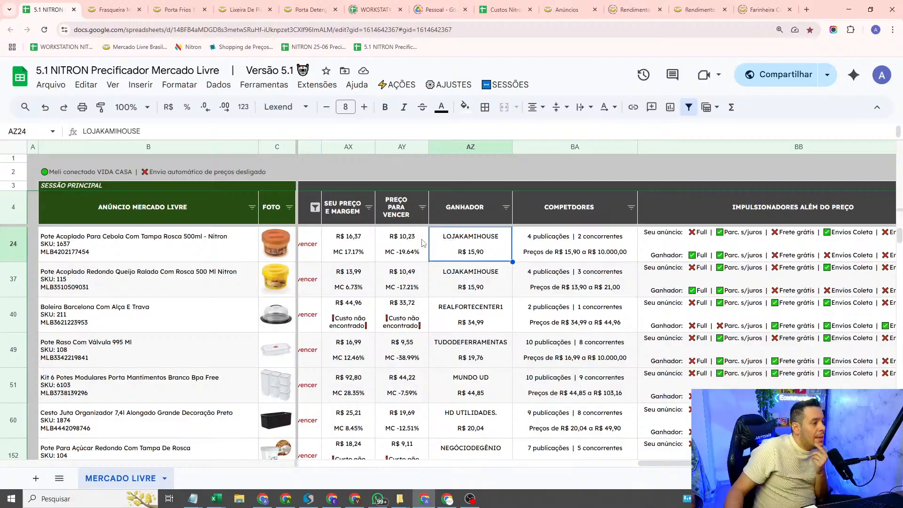
Step: Compare row 24's own price and margin with its PREÇO PARA VENCER
left_click(405, 244)
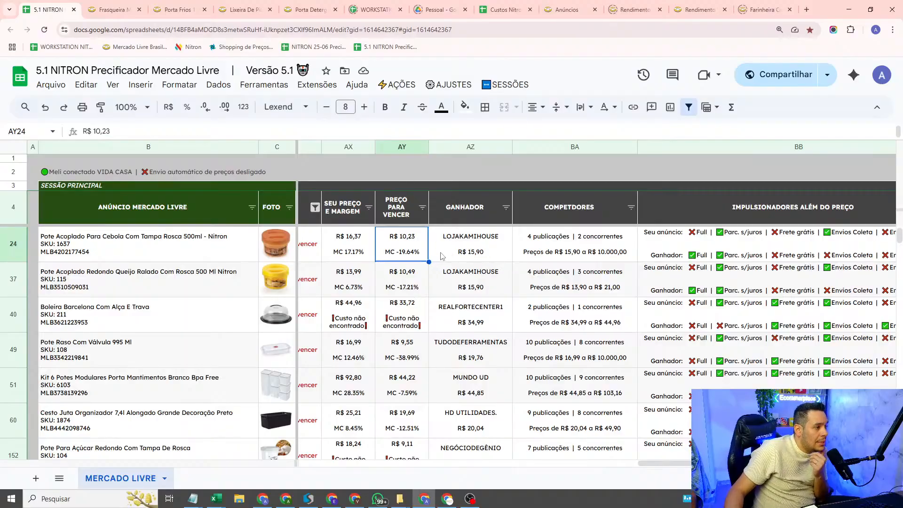
left_click(360, 243)
left_click(407, 241)
left_click(350, 256)
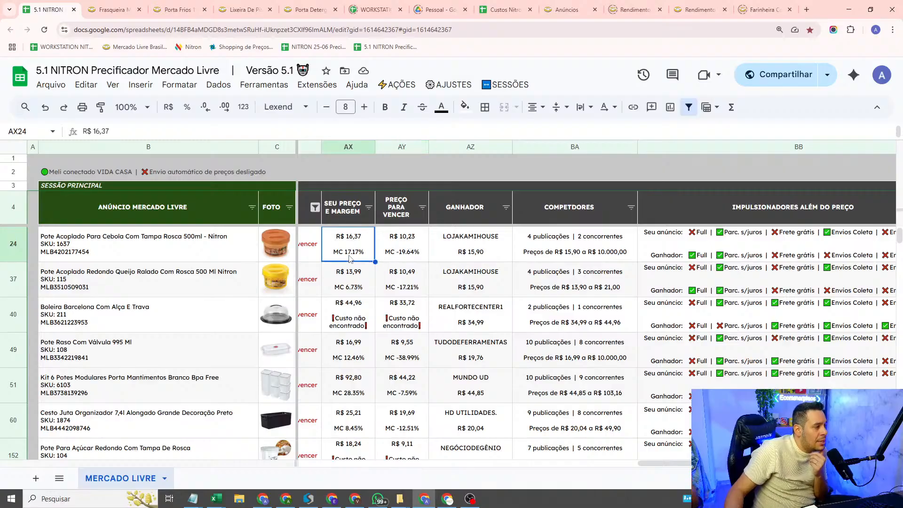
left_click(393, 259)
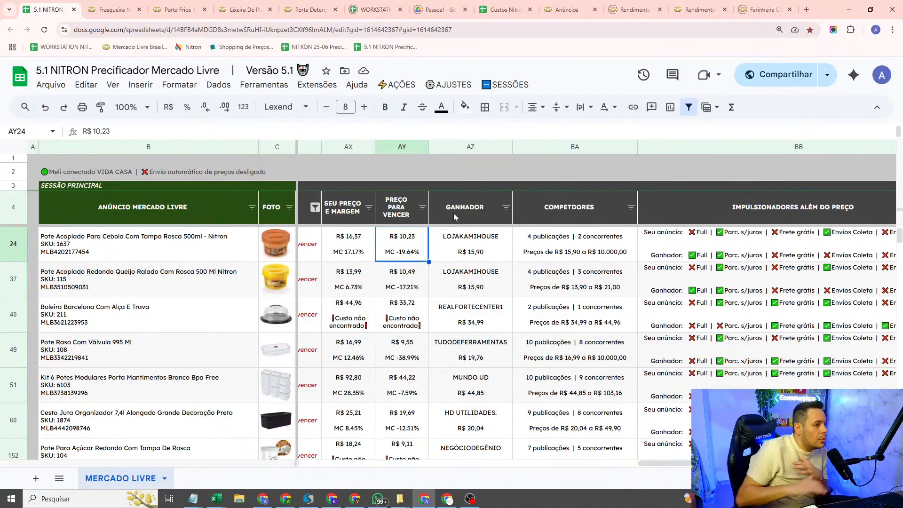
Step: Examine the IMPULSIONADORES ALÉM DO PREÇO for row 24's own listing and the winner
left_click_drag(647, 463, 646, 463)
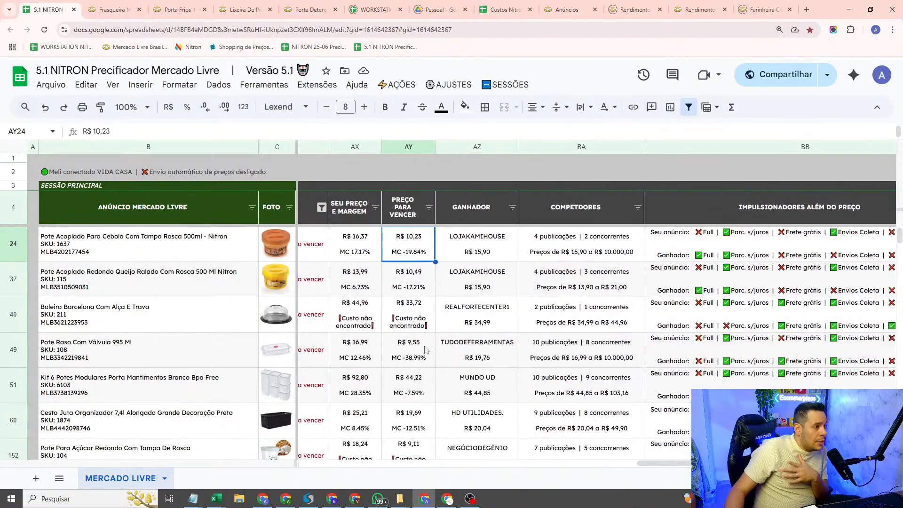
left_click(700, 260)
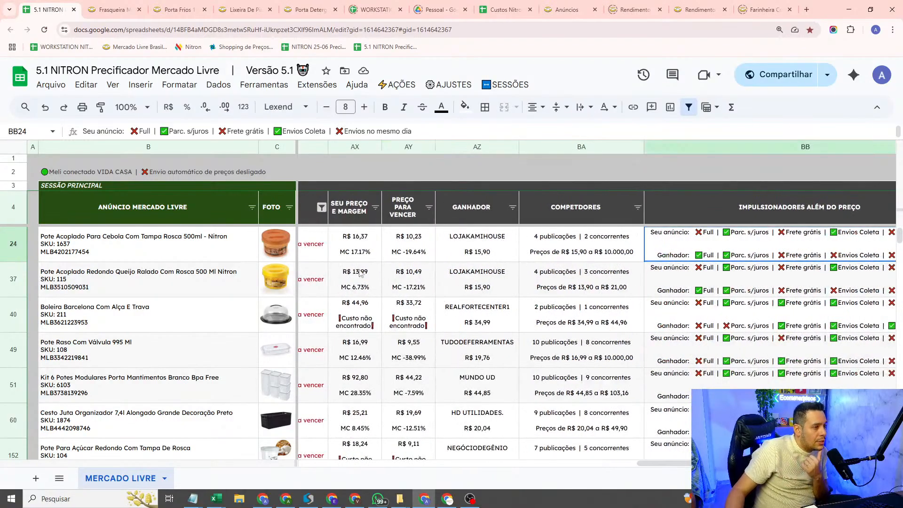
left_click(486, 245)
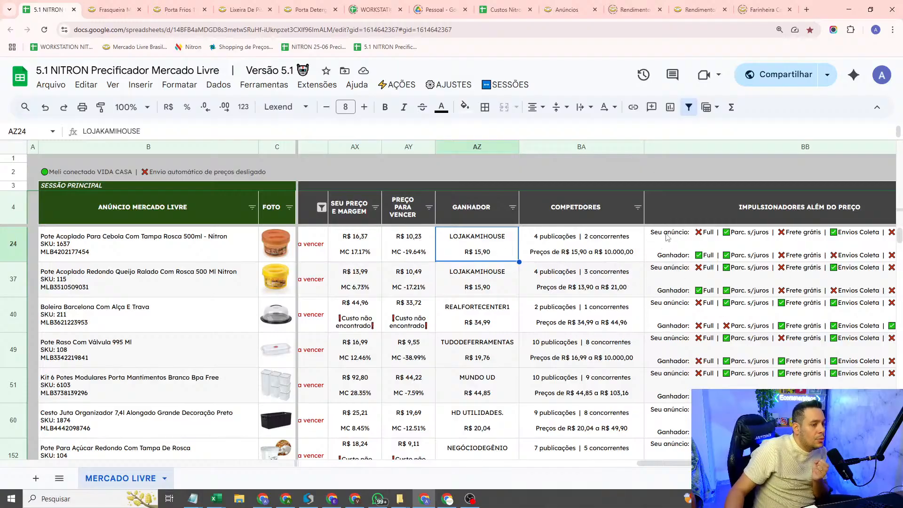
Step: Compare row 24's own price with the GANHADOR price and the price needed to win
mouse_move(671, 462)
left_mouse_down()
mouse_move(684, 461)
mouse_move(657, 460)
left_mouse_up()
left_click(507, 240)
left_click(562, 253)
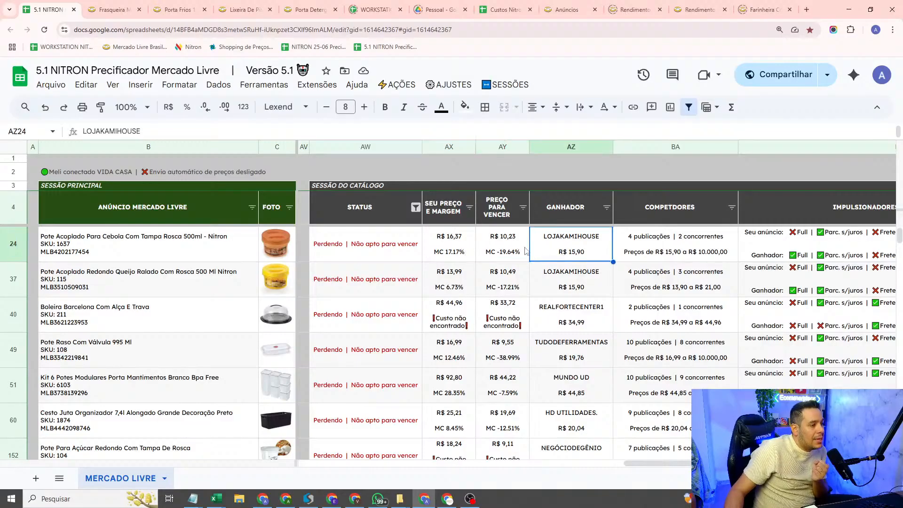
left_click(464, 250)
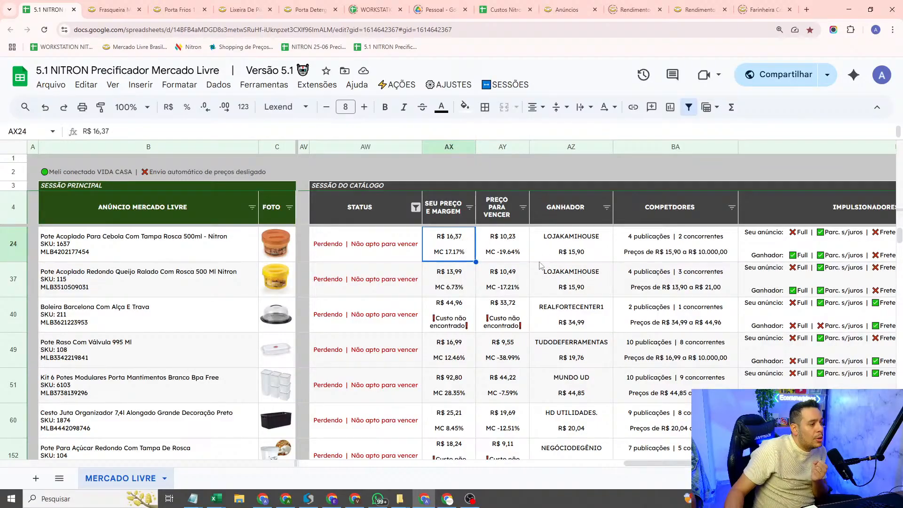
left_click(601, 259)
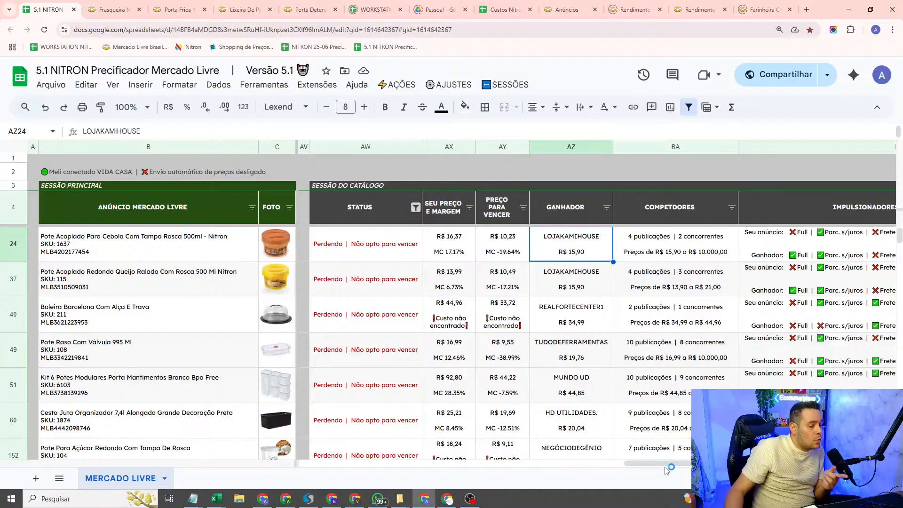
mouse_move(672, 468)
left_mouse_down()
mouse_move(419, 486)
mouse_move(800, 477)
mouse_move(676, 469)
left_mouse_up()
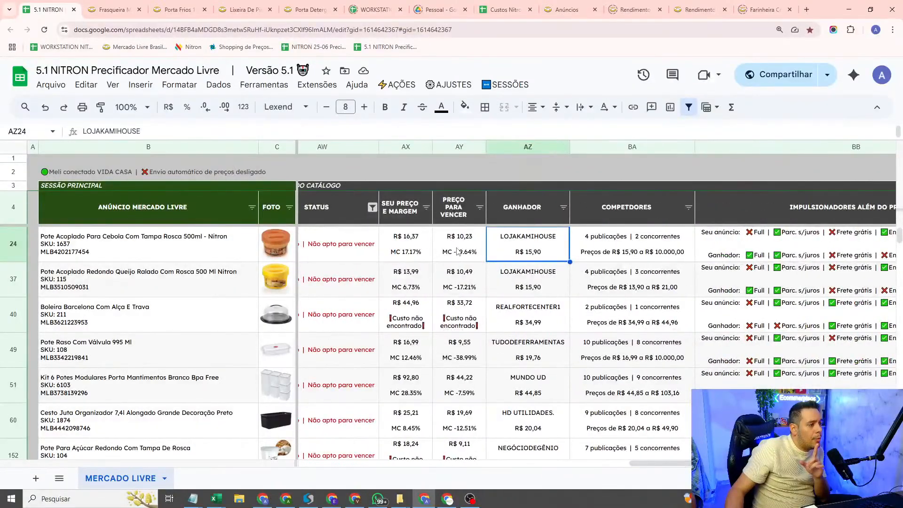
key("Left")
Step: Link the tag GANHAR SEMPRE CATÁLOGO to the selected row 24 listing, save it, and check its TAGS cell
left_click_drag(678, 466, 380, 464)
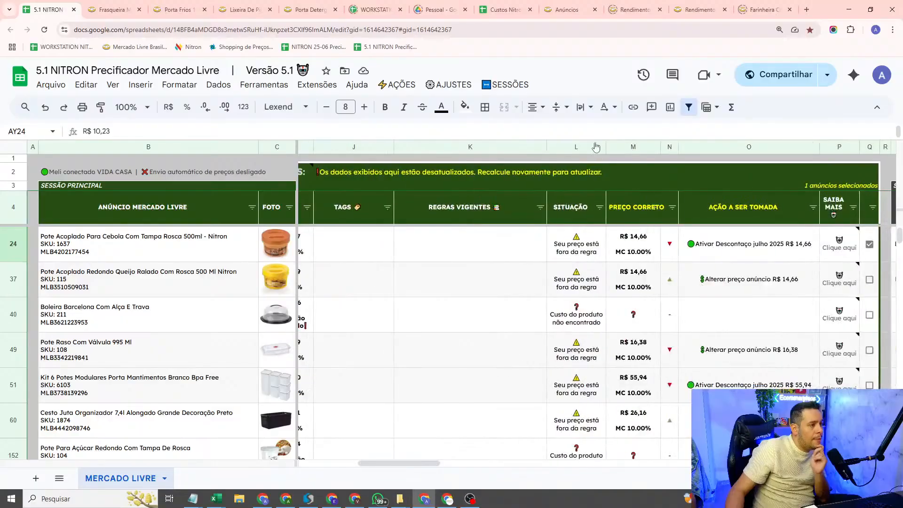
left_click(441, 89)
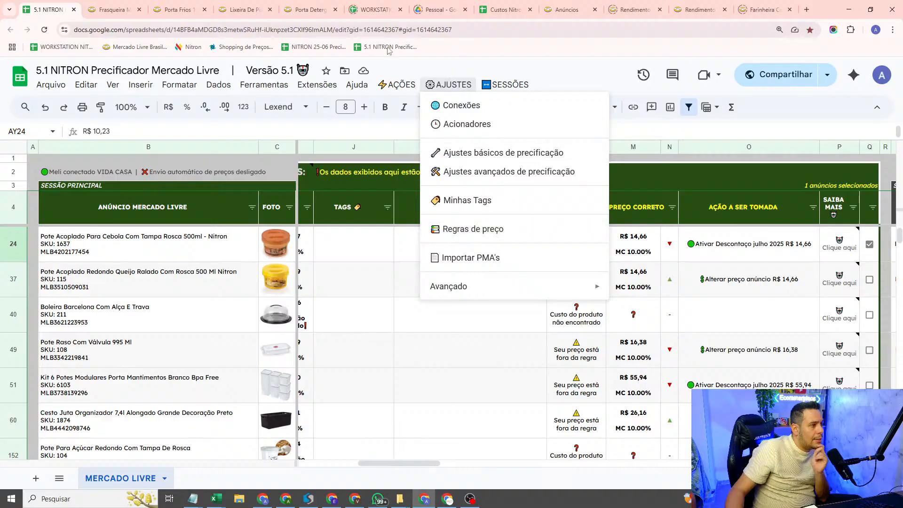
mouse_move(397, 85)
left_click(461, 245)
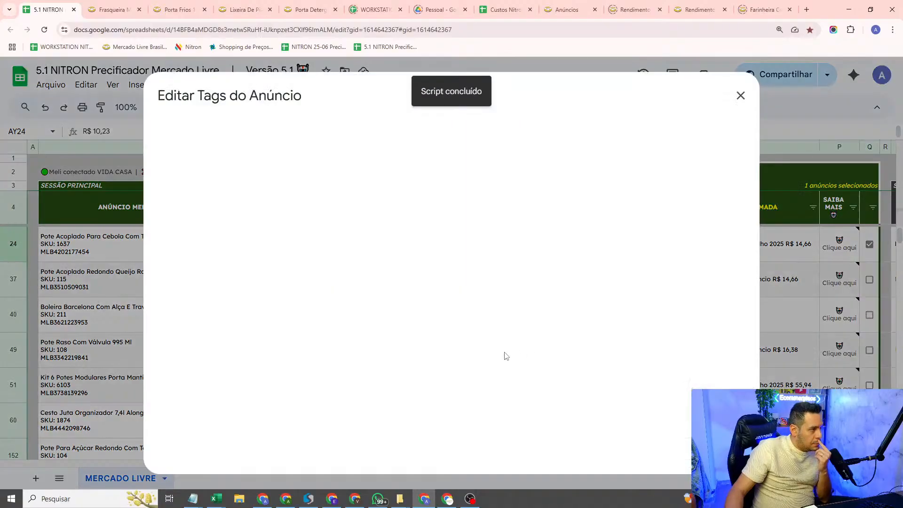
left_click(417, 302)
scroll(358, 339, "down", 2)
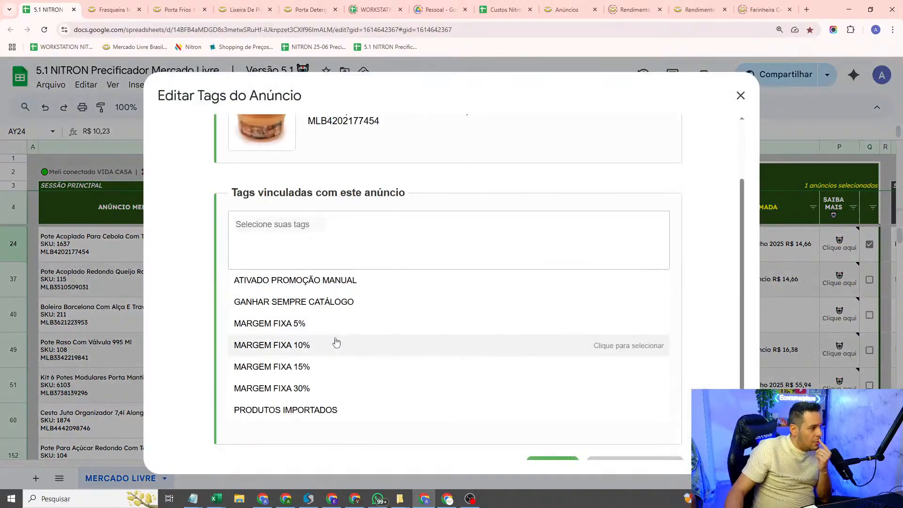
left_click(334, 310)
scroll(612, 278, "down", 1)
left_click(553, 436)
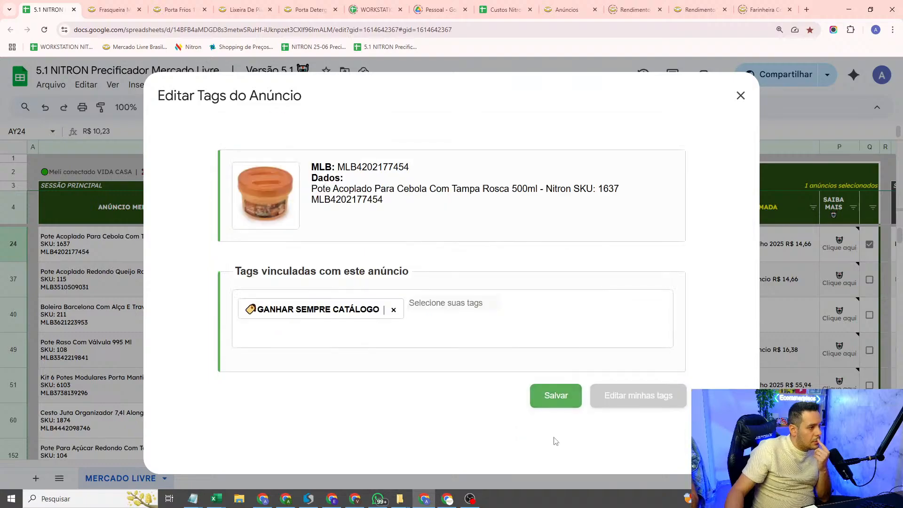
left_click(558, 403)
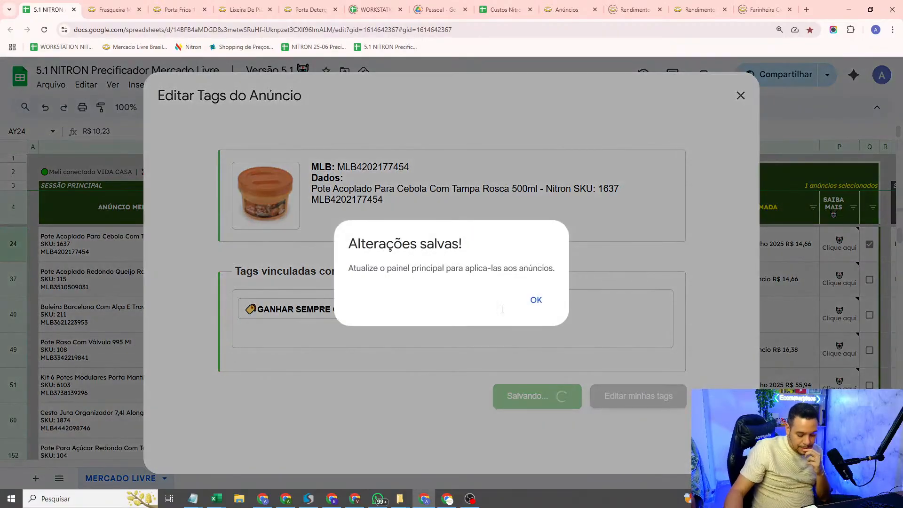
left_click(536, 299)
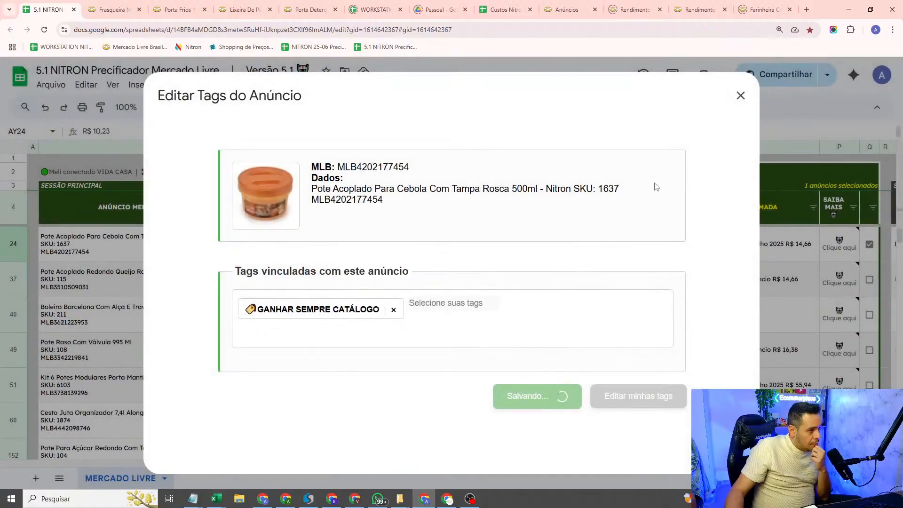
left_click(740, 95)
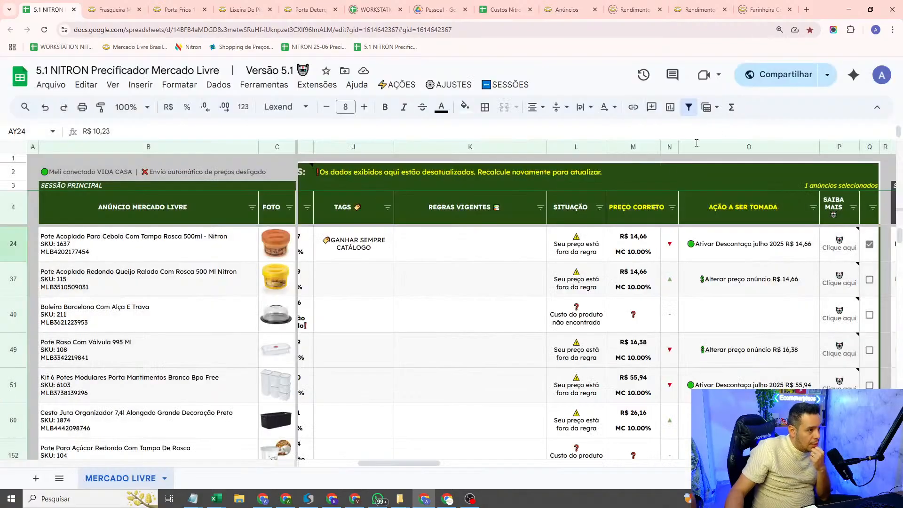
left_click(361, 254)
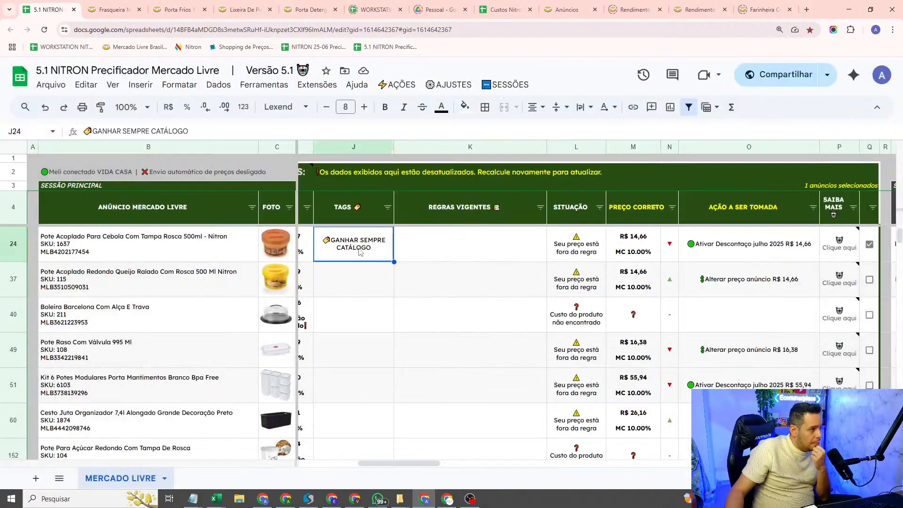
Step: Update and recalculate the pricing sheet after tagging the row 24 listing
left_click(14, 251)
left_click_drag(399, 464, 402, 464)
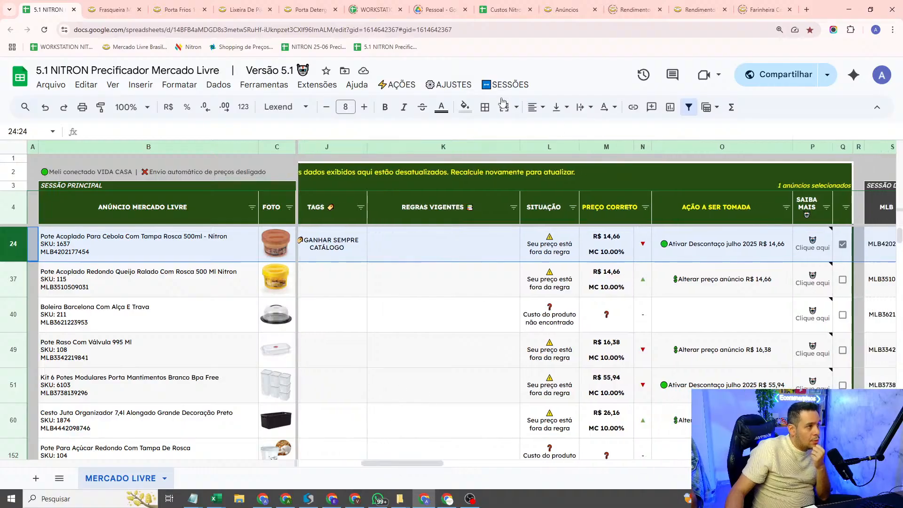
left_click(400, 85)
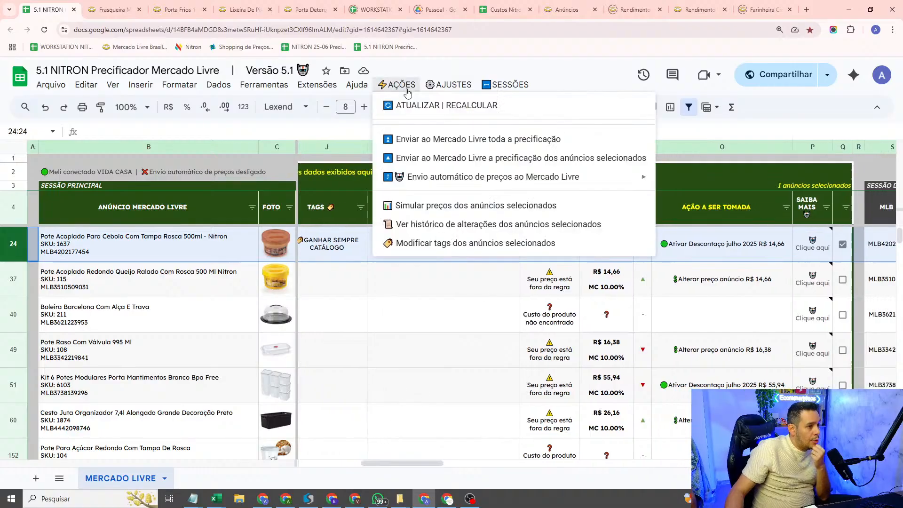
left_click(430, 109)
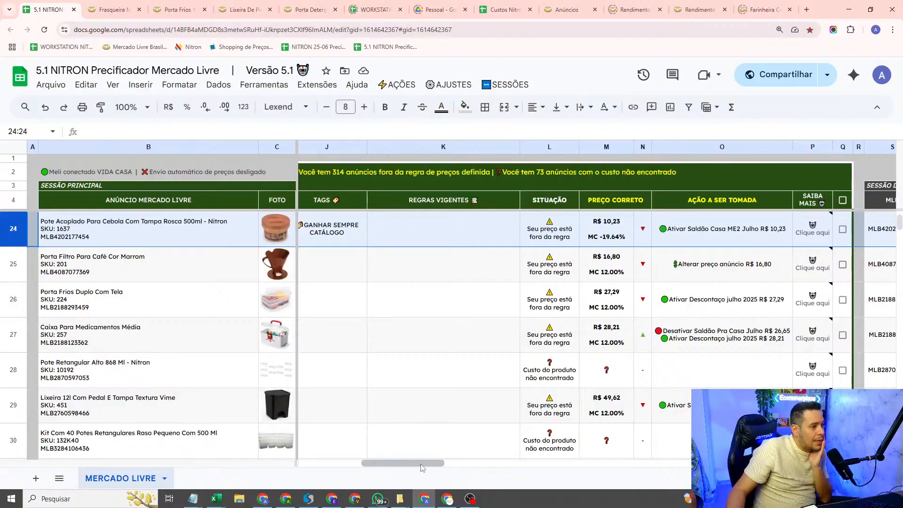
Step: Compare row 24's PREÇO PARA VENCER in the catalog section with its PREÇO CORRETO and TAGS cells
left_click_drag(415, 467, 666, 479)
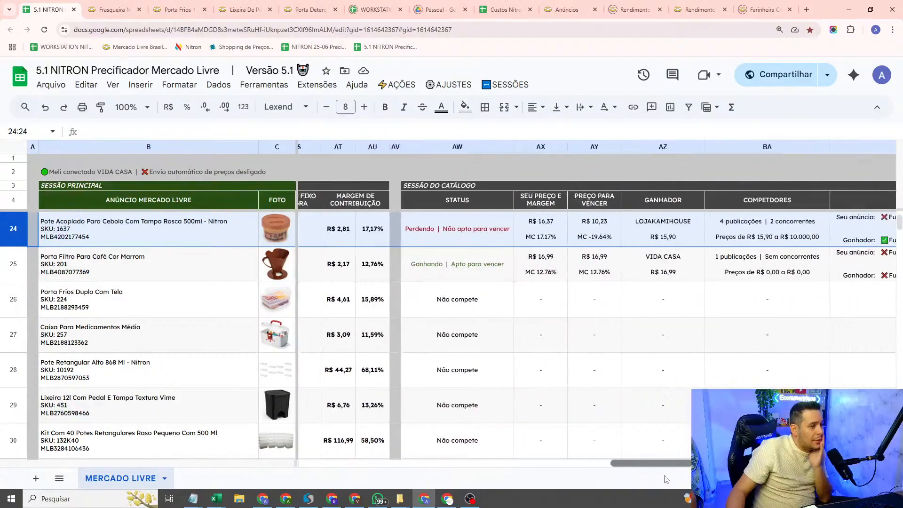
left_click(595, 233)
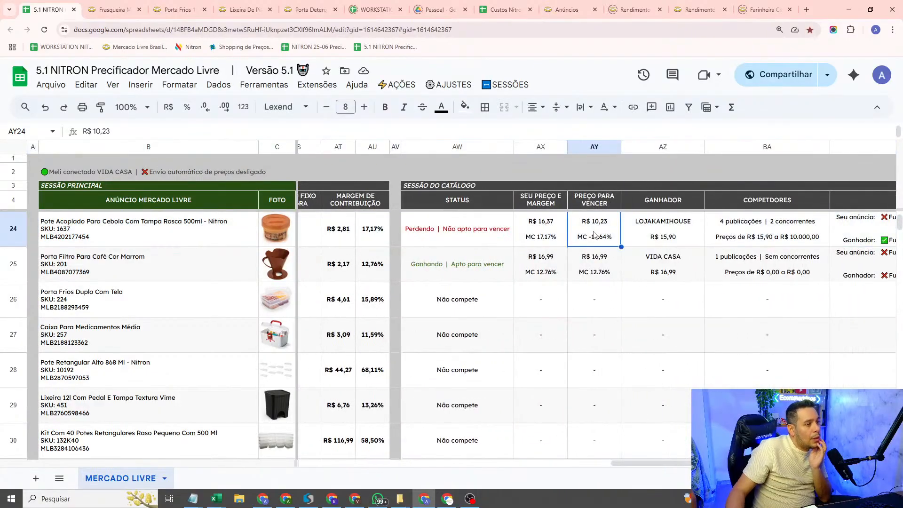
left_click_drag(660, 462, 389, 491)
left_click(724, 240)
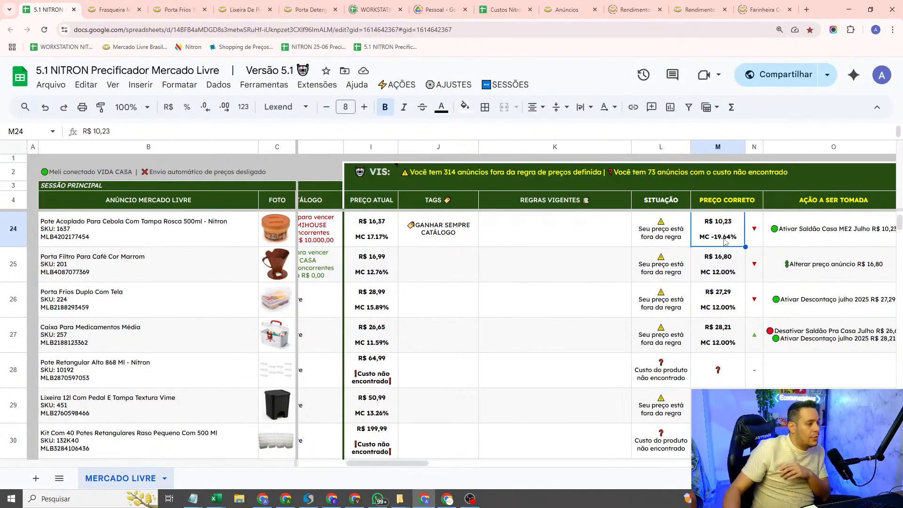
left_click(416, 240)
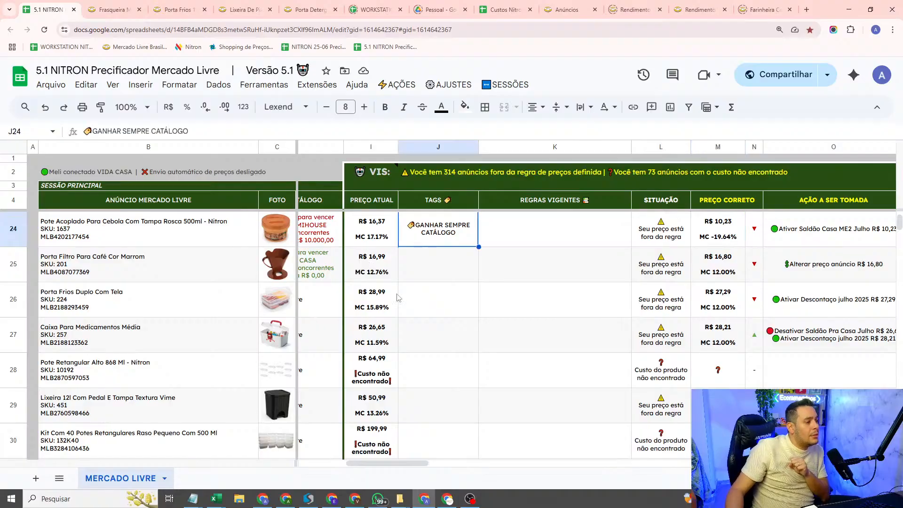
Step: Examine the minimum safety price limit option in the advanced pricing settings, then close them without changes
left_click(450, 85)
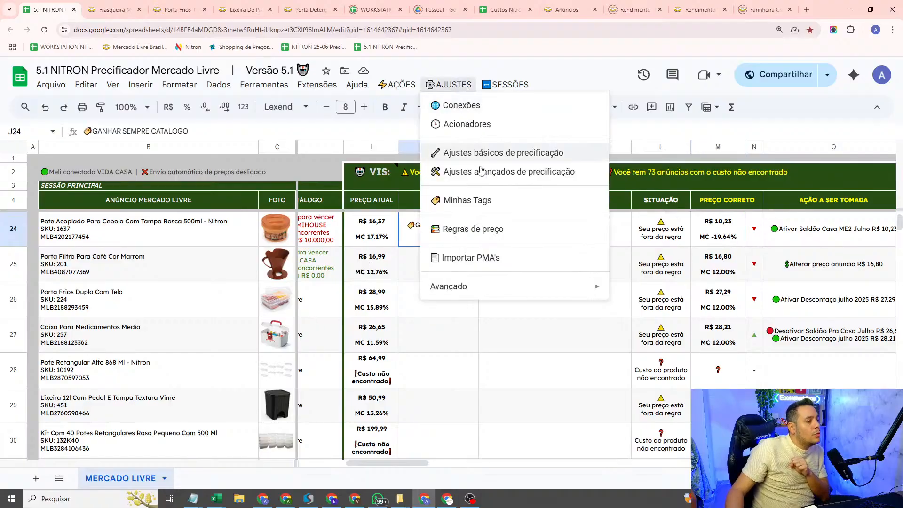
left_click(484, 172)
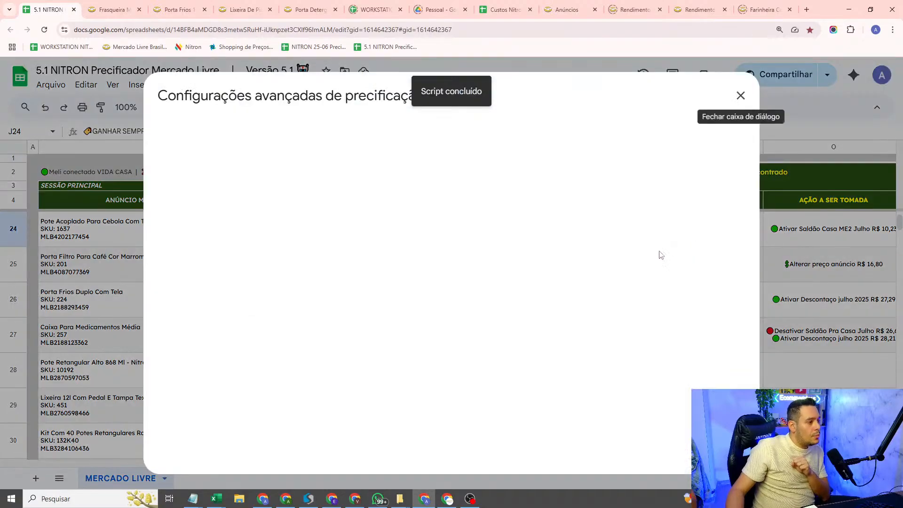
scroll(499, 287, "down", 10)
scroll(324, 306, "down", 5)
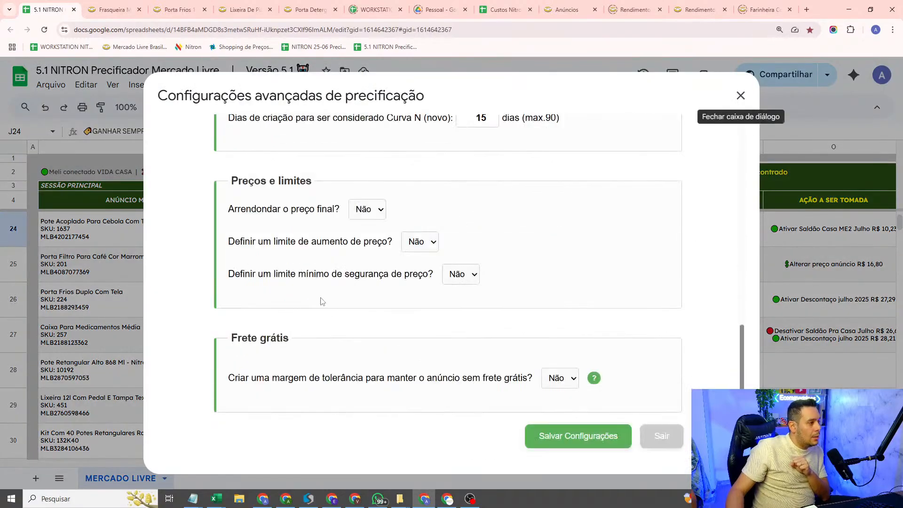
left_click(462, 269)
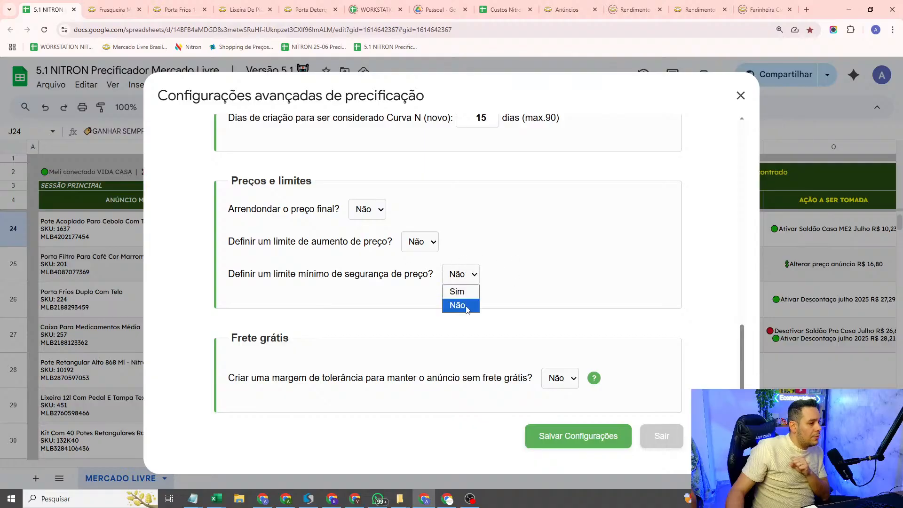
left_click(741, 95)
left_click(741, 96)
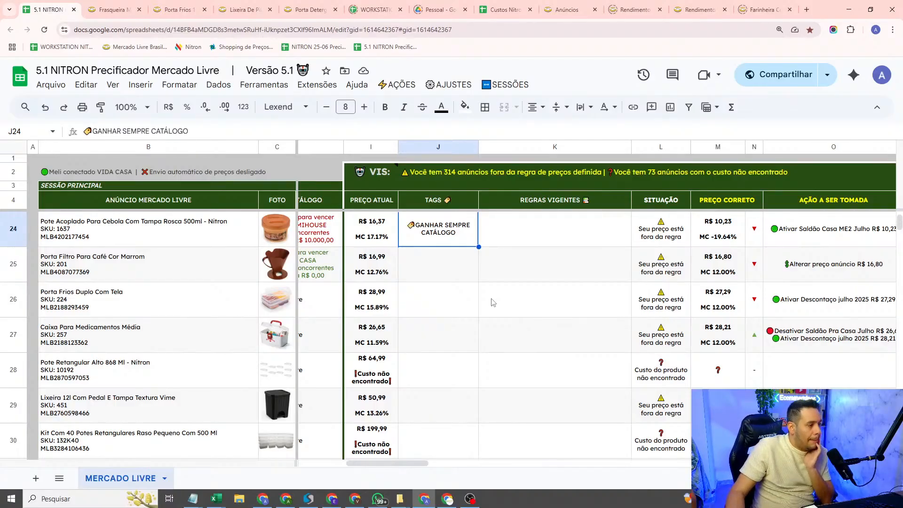
Step: Switch to the Notepad notes and highlight the custom rules NÃO ALTERAR O PREÇO and PROMOÇÃO ATIVADA MANUALMENTE
mouse_move(202, 498)
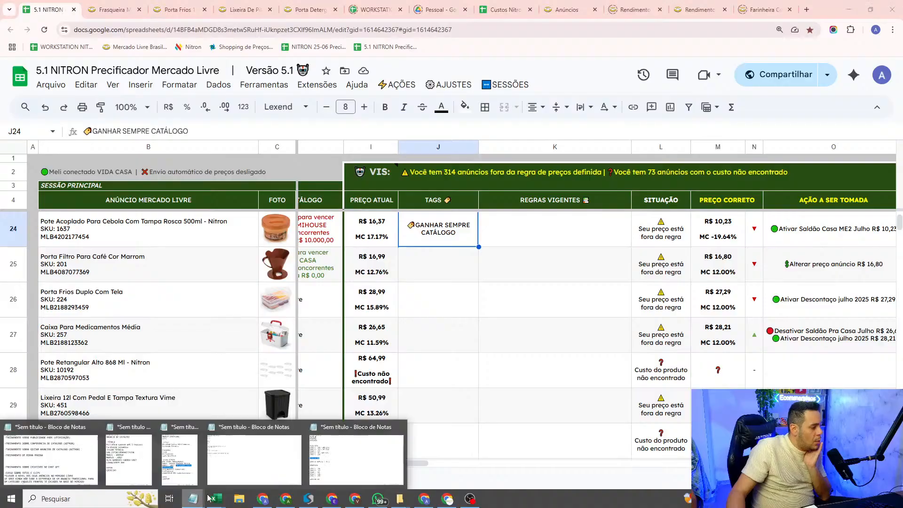
left_click(331, 463)
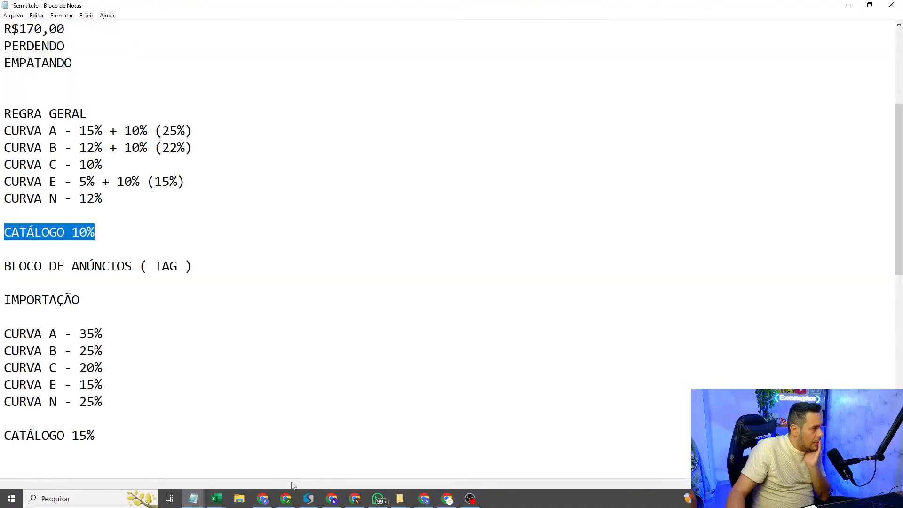
scroll(56, 288, "down", 10)
scroll(56, 289, "up", 5)
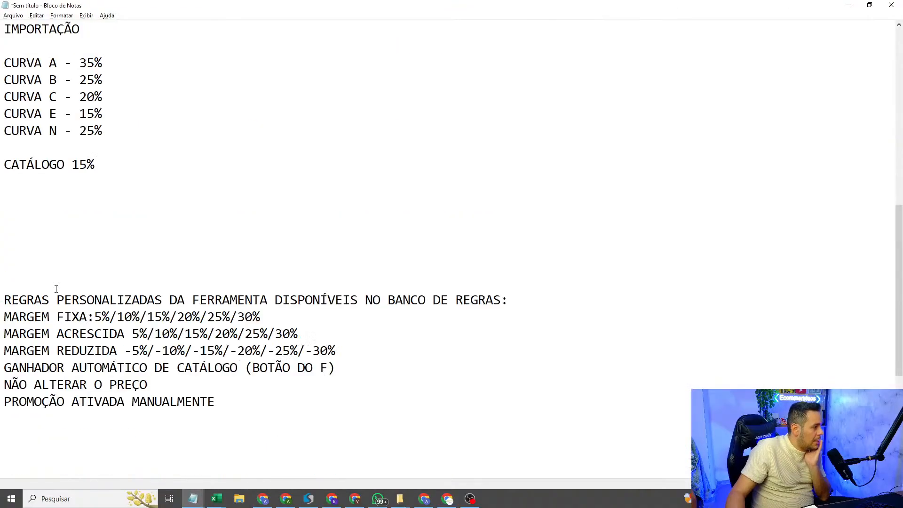
scroll(56, 289, "down", 2)
left_click_drag(215, 320, 1, 297)
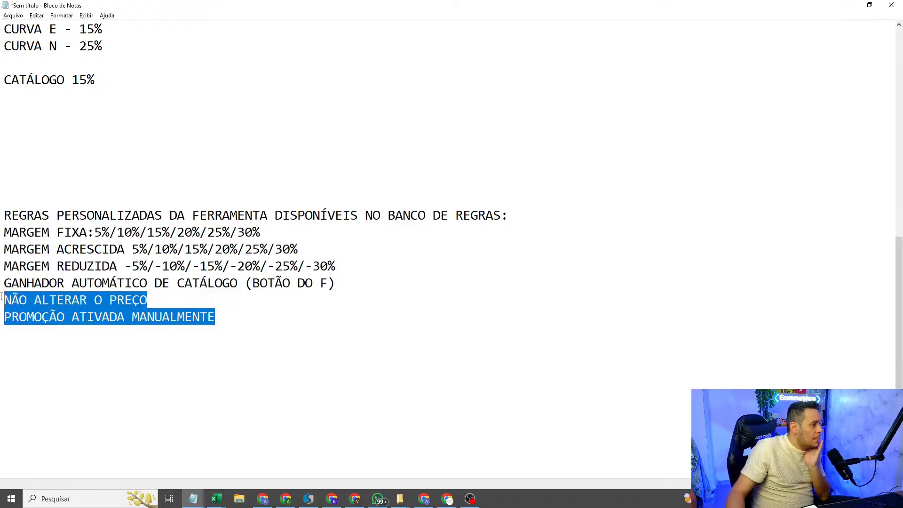
Step: Highlight the NÃO ALTERAR O PREÇO and PROMOÇÃO ATIVADA MANUALMENTE lines one at a time, then return to the pricing spreadsheet
left_click(10, 300)
left_click_drag(188, 302, 1, 307)
left_click(226, 326)
left_click_drag(226, 323, 2, 316)
left_click(35, 327)
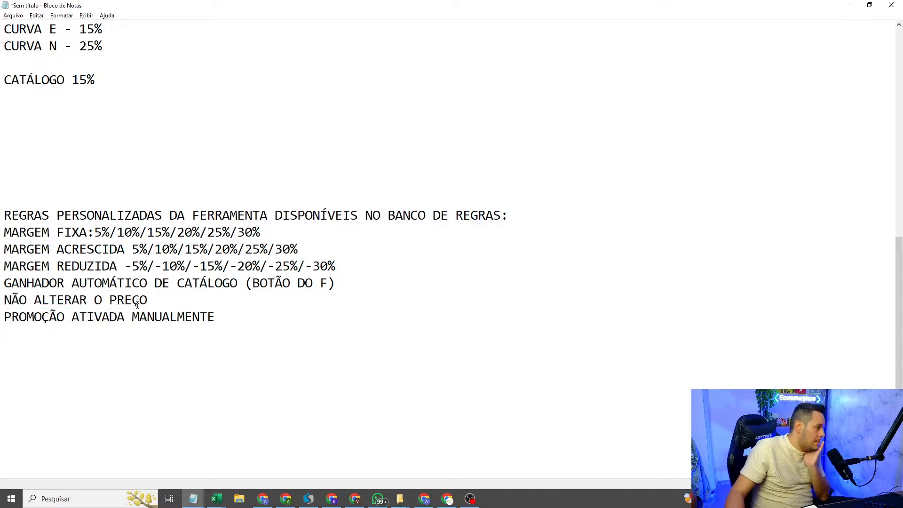
left_click(1, 314)
left_click_drag(2, 314, 2, 299)
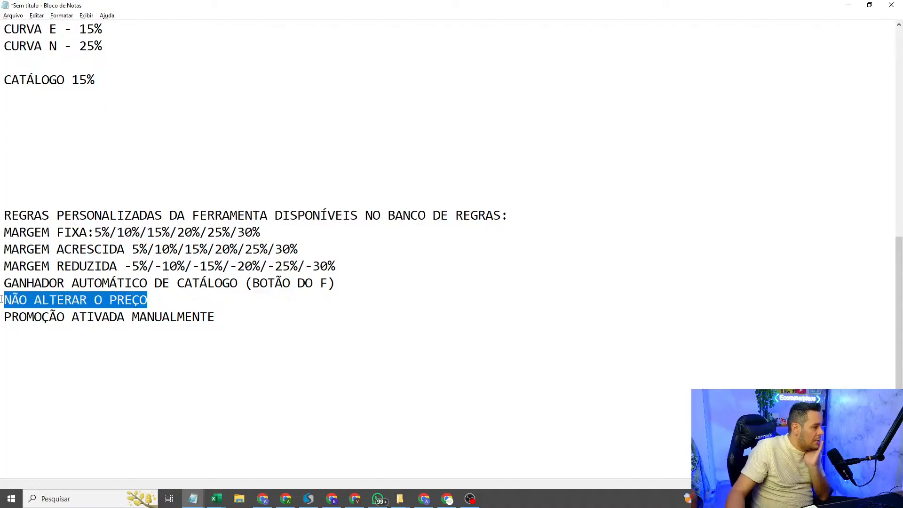
left_click(2, 299)
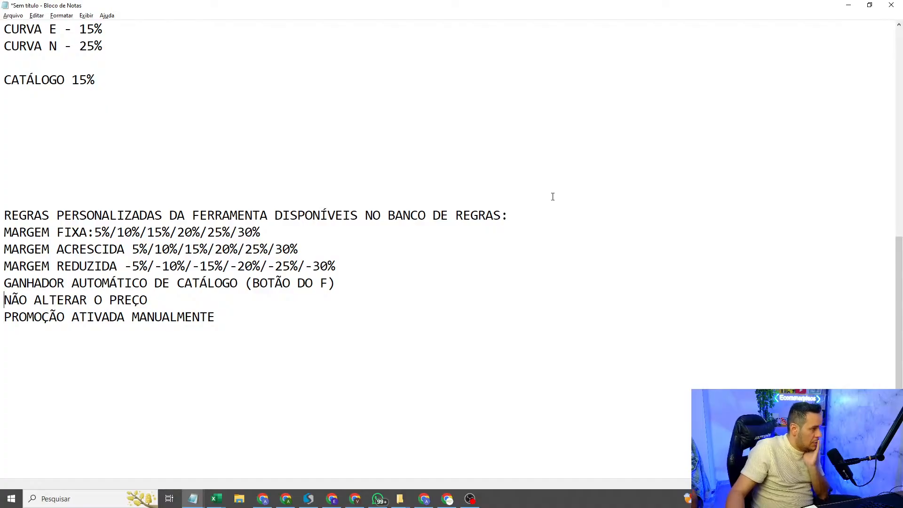
left_click(848, 5)
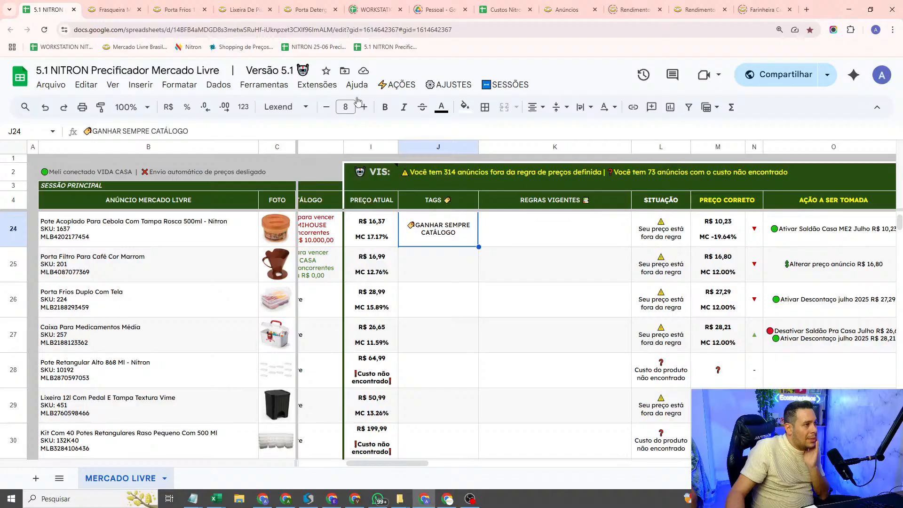
Step: Create a new tag named NÃO ALTERAR PREÇO in Minhas Tags and close the tag list
left_click(397, 83)
mouse_move(449, 93)
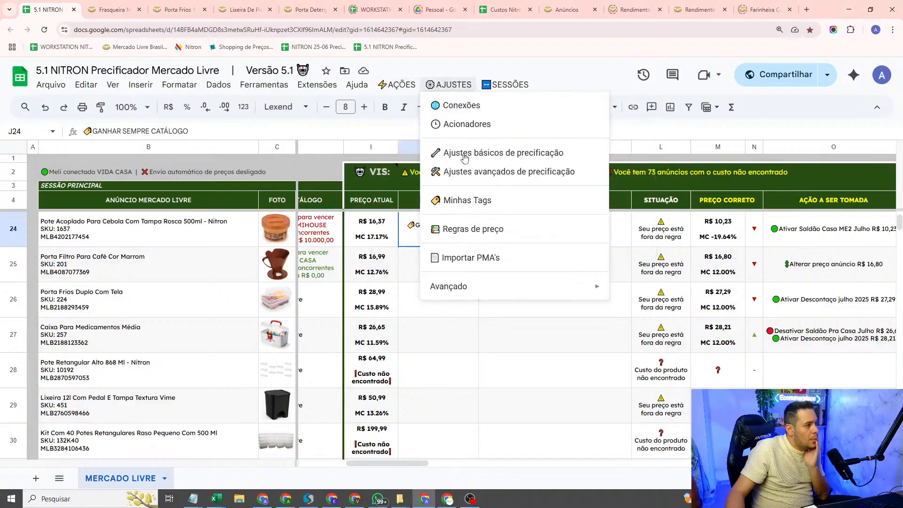
left_click(475, 201)
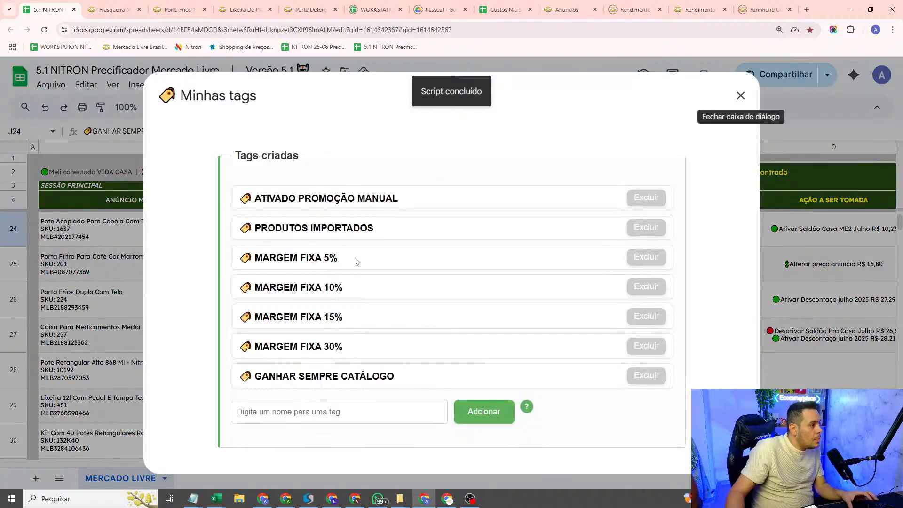
left_click(334, 403)
type("NÃO ALTERAR PREÇO")
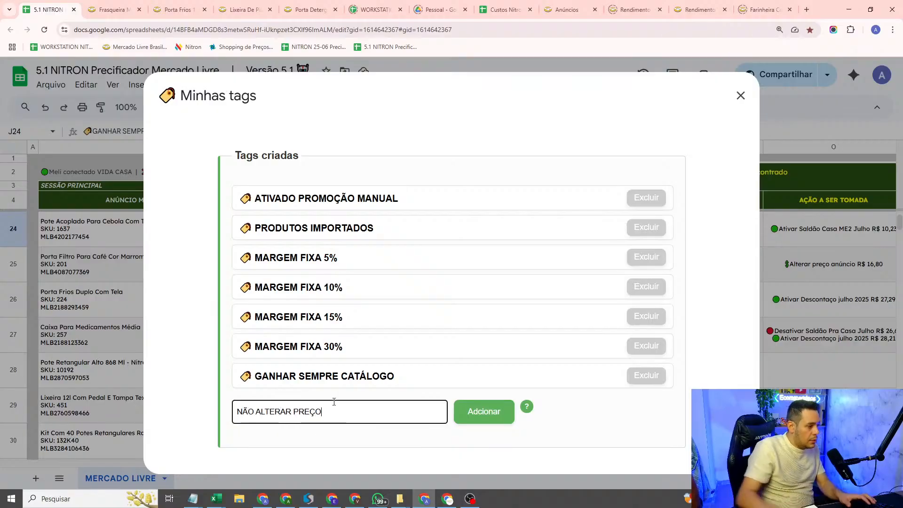
left_click(483, 408)
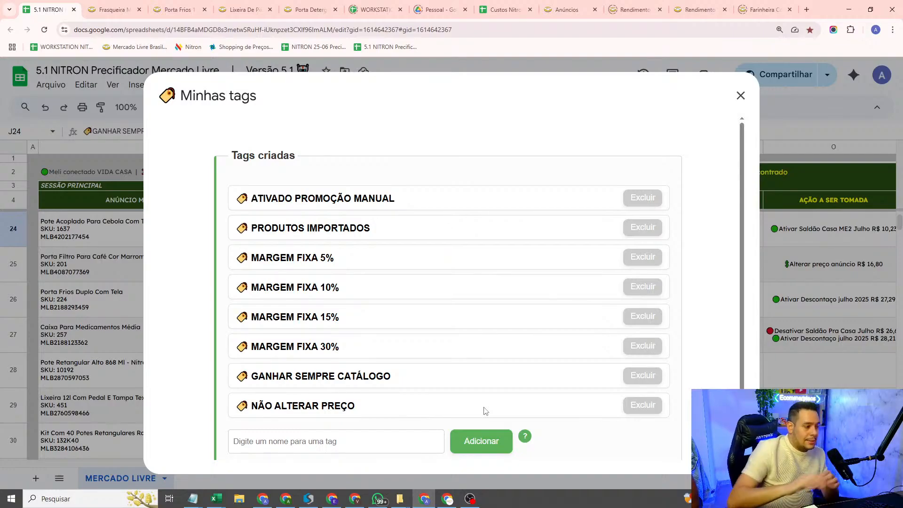
scroll(486, 411, "down", 1)
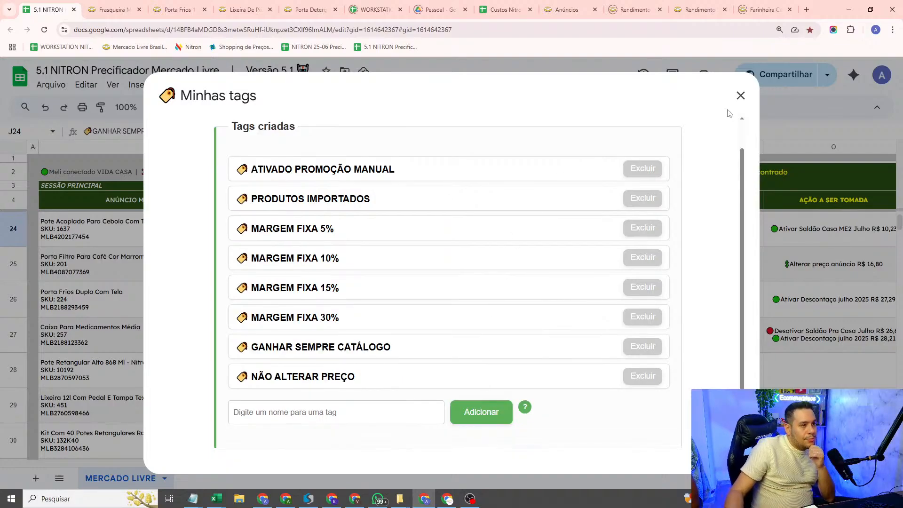
left_click(741, 96)
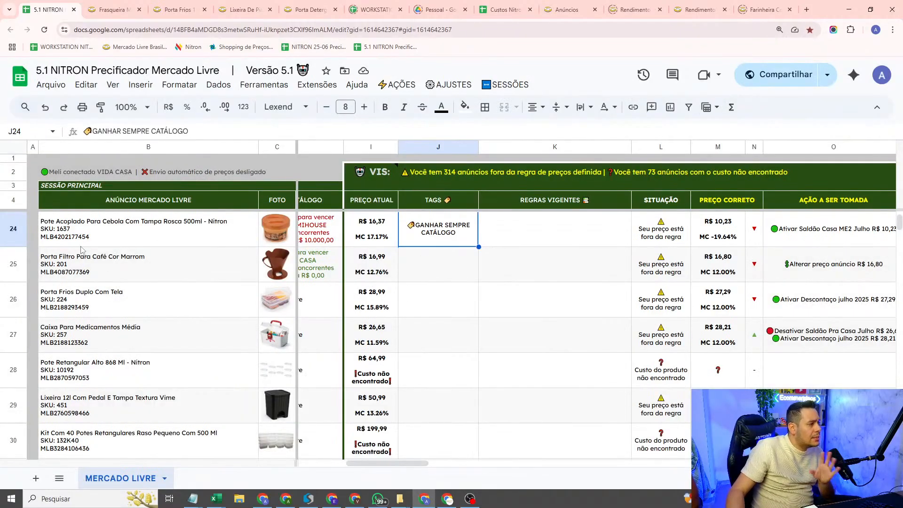
Step: Select the row 27 listing Caixa Para Medicamentos Média and bring its current price and tag cells into view
left_click_drag(423, 468, 462, 462)
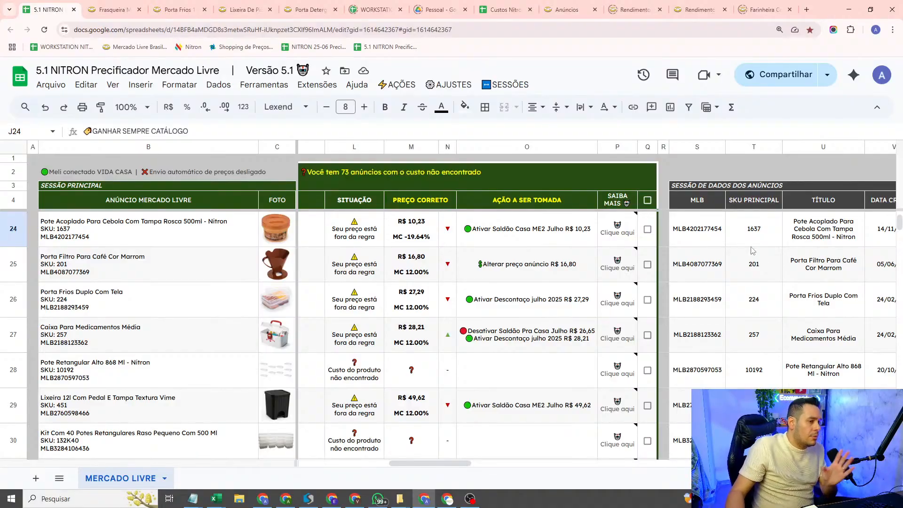
scroll(607, 267, "down", 2)
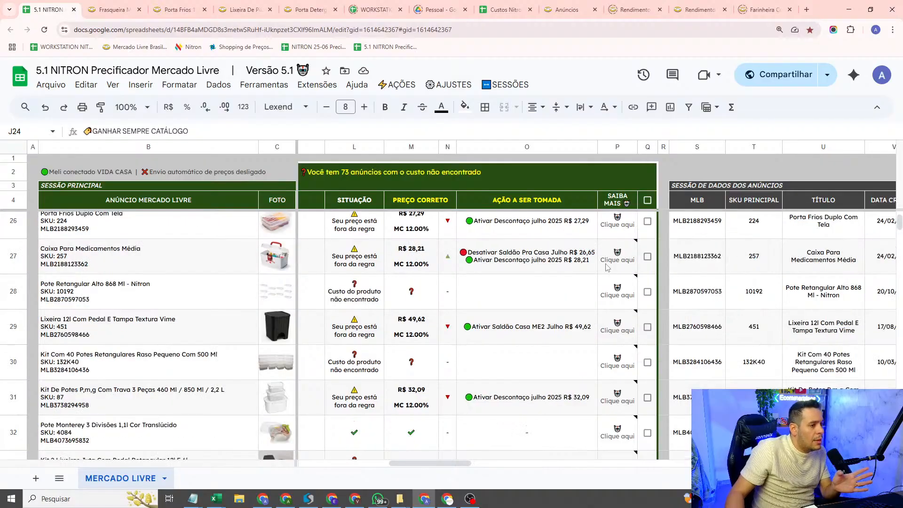
left_click(648, 256)
left_click_drag(472, 469, 395, 466)
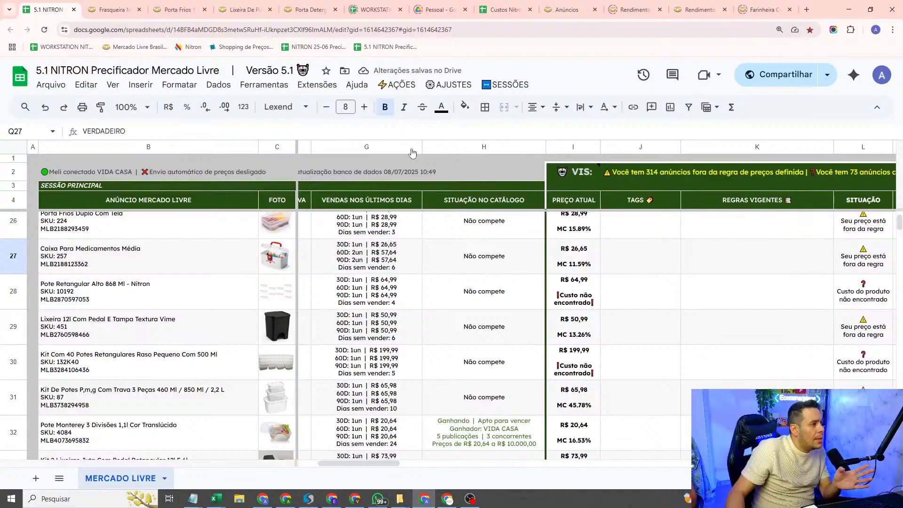
Step: Start a new price rule for listings containing the tag NÃO ALTERAR PREÇO, with its validity set to Sempre
left_click(450, 85)
left_click(496, 241)
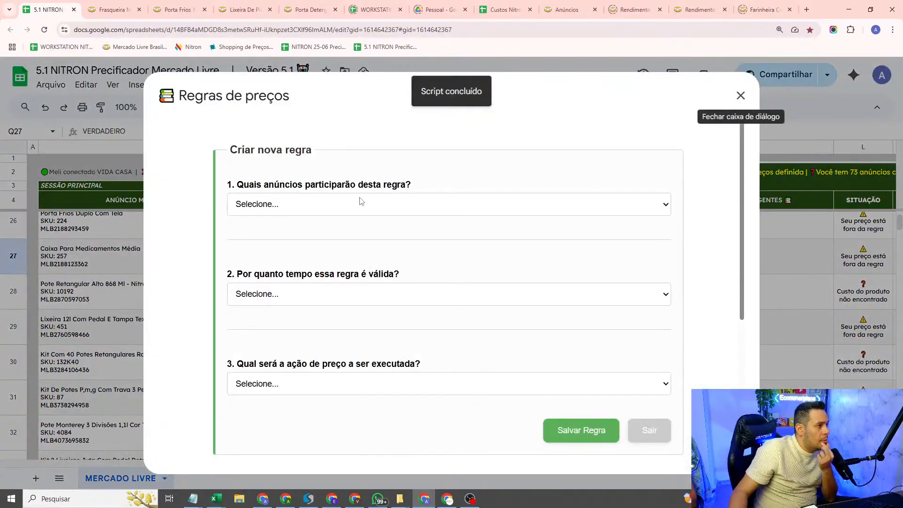
left_click(359, 202)
left_click(311, 248)
left_click(311, 250)
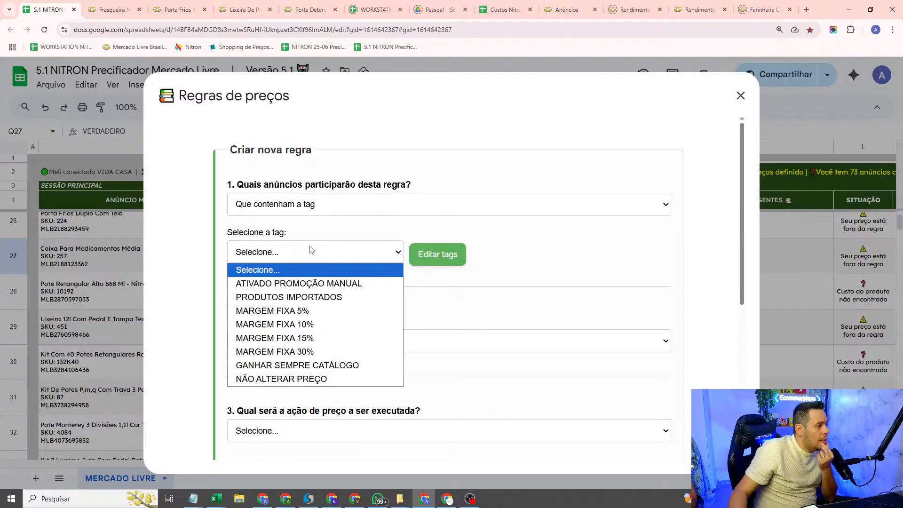
left_click(301, 379)
left_click(305, 341)
left_click(299, 373)
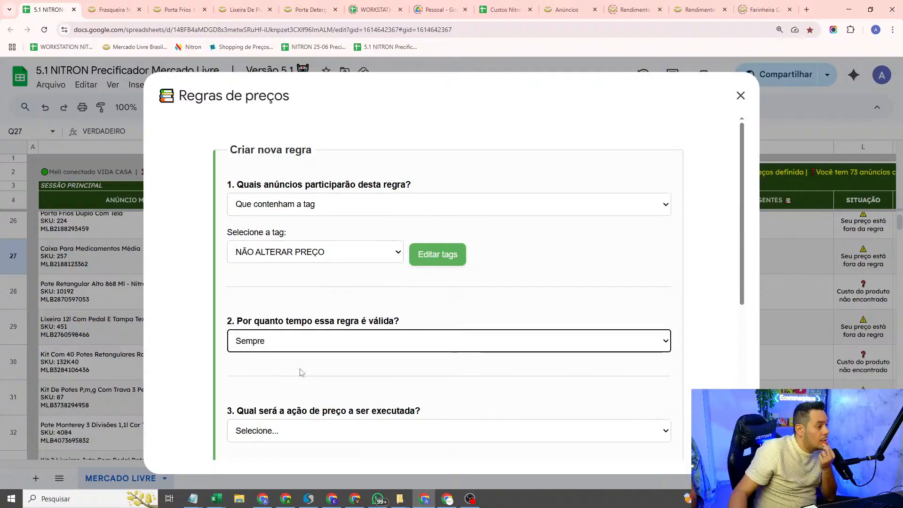
Step: Set the rule's price action to Não mexer no preço, save the rule and check the Regras criadas list
scroll(325, 330, "down", 3)
left_click(349, 282)
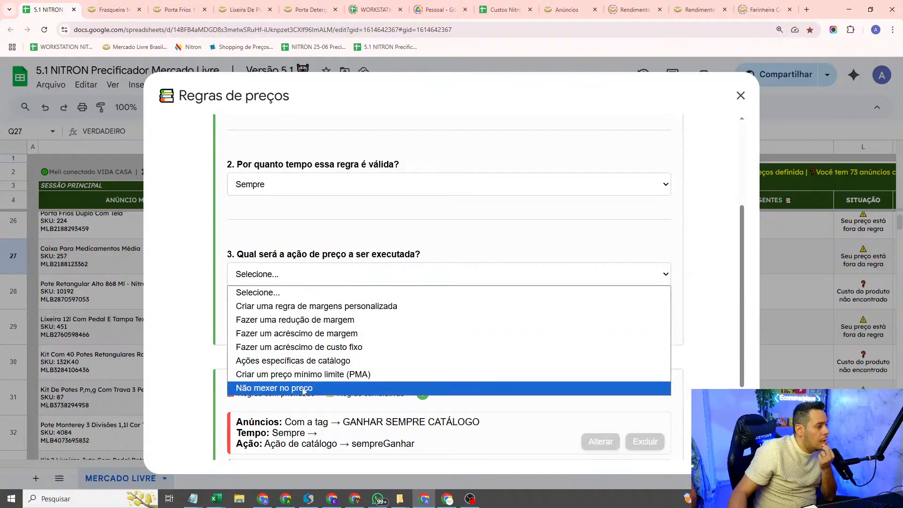
left_click(299, 389)
left_click(584, 329)
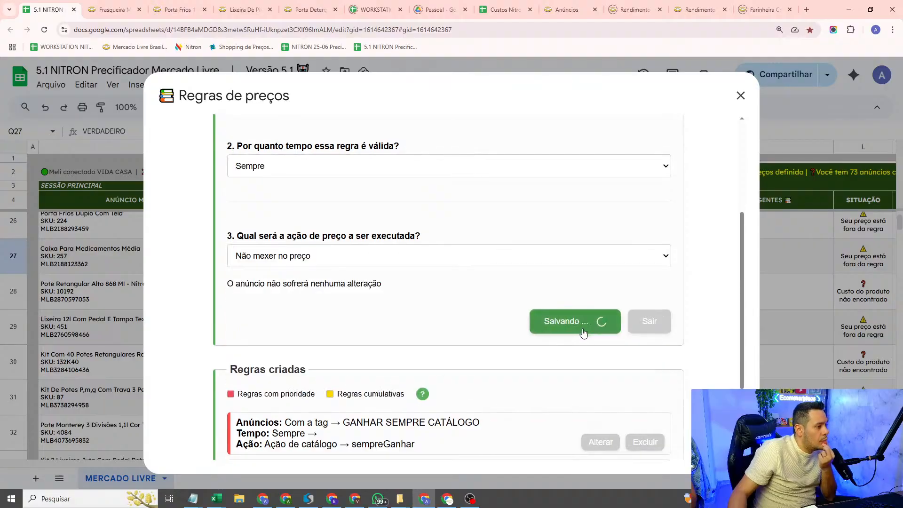
scroll(507, 295, "down", 3)
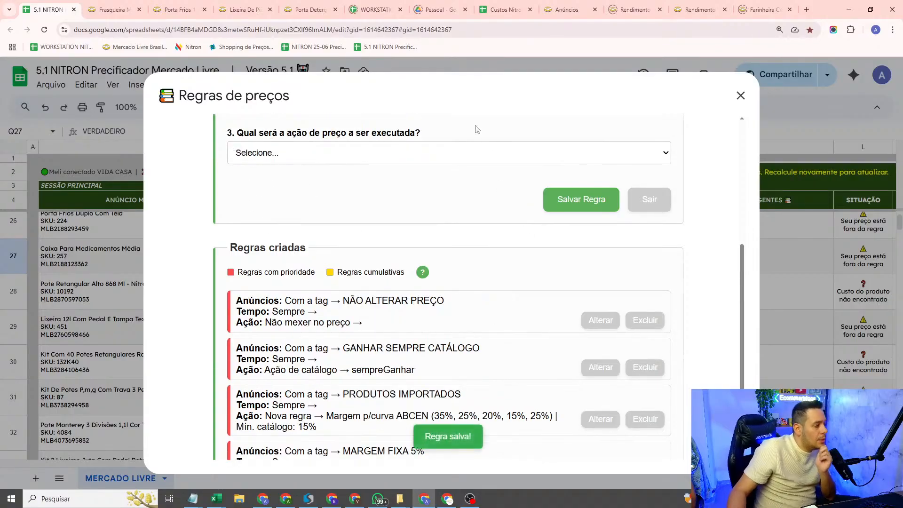
Step: Close the price rules dialog and select the applicable-rules cell of the Caixa Para Medicamentos Média listing in row 27
scroll(344, 212, "down", 1)
scroll(346, 213, "up", 6)
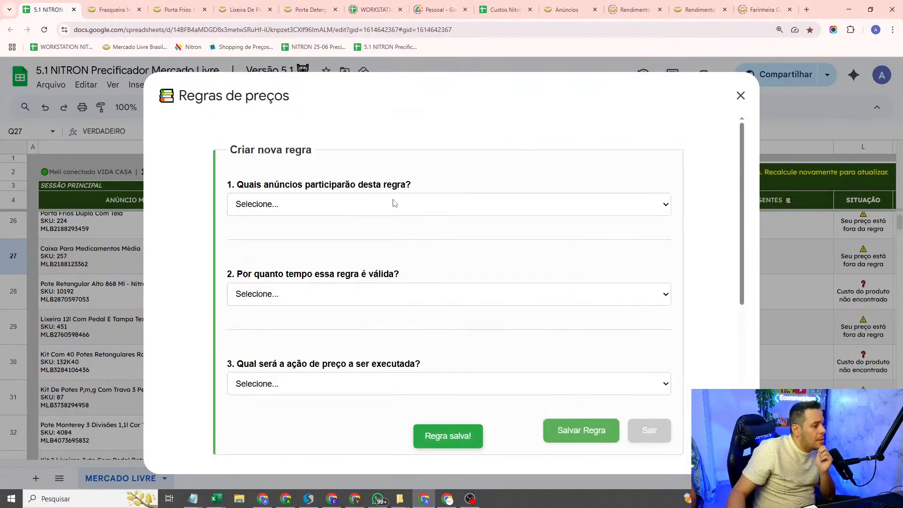
left_click(741, 96)
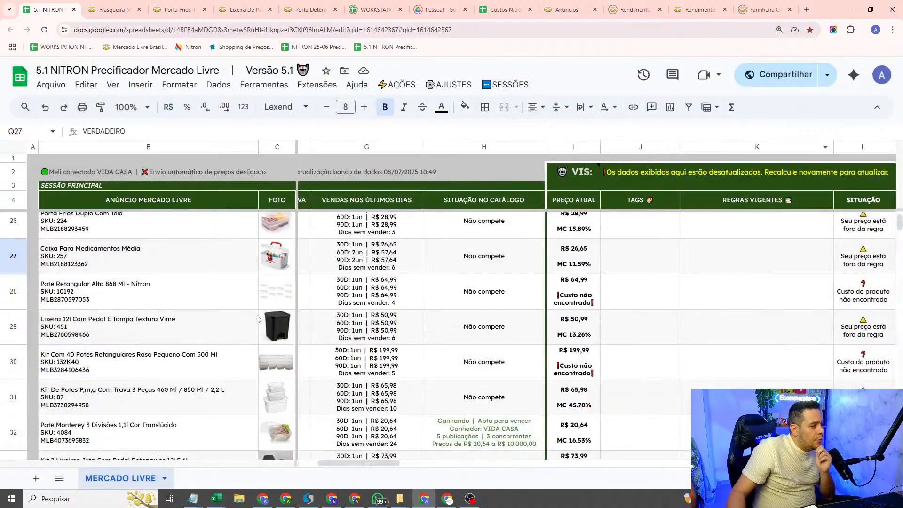
scroll(259, 320, "up", 5)
left_click_drag(401, 463, 448, 463)
scroll(819, 374, "down", 3)
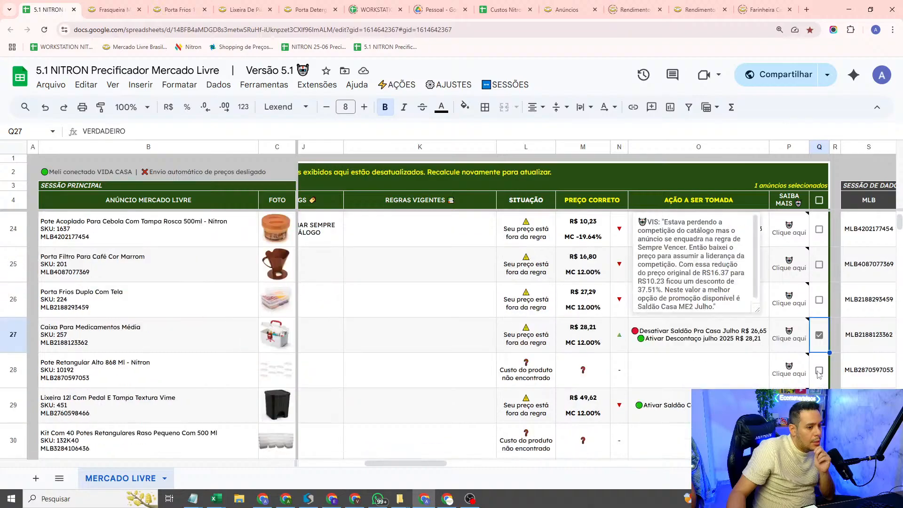
left_click(402, 336)
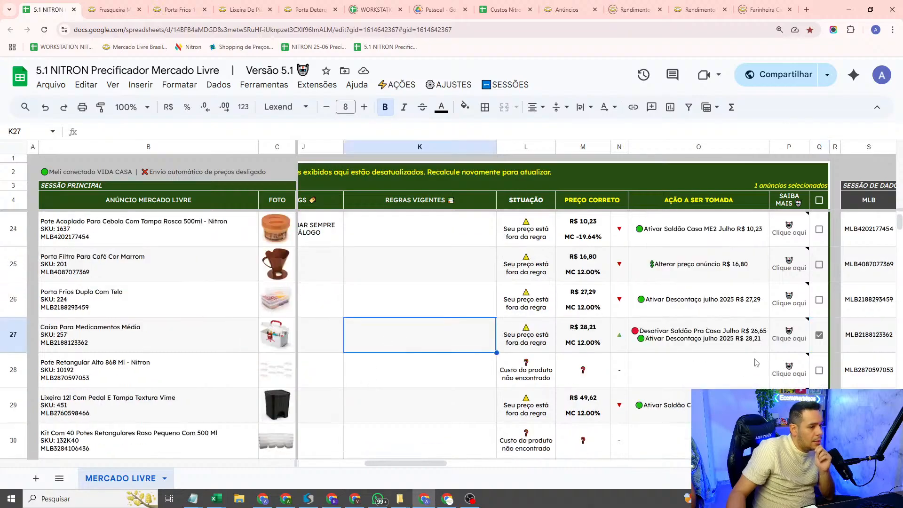
Step: Open the tag editor for the selected Caixa Para Medicamentos Média listing and add the tag NÃO ALTERAR PREÇO
left_click(394, 85)
left_click(452, 242)
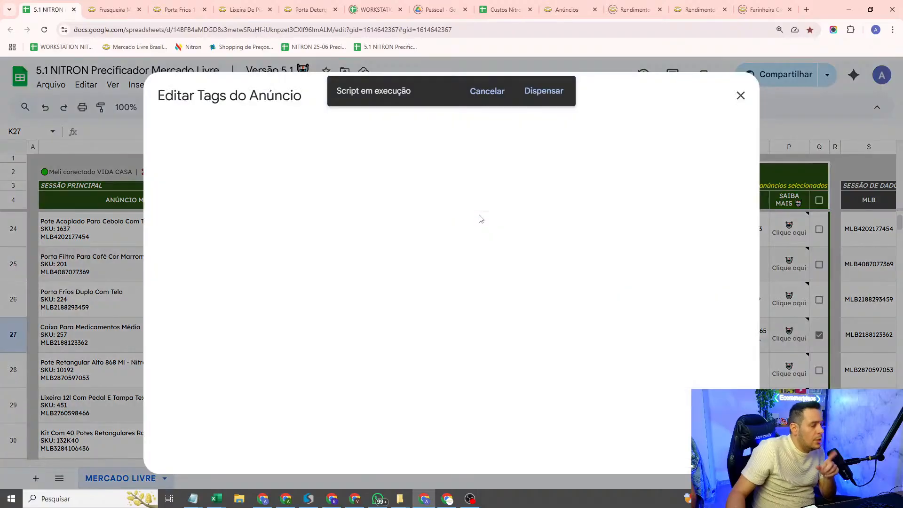
left_click(348, 306)
scroll(341, 309, "down", 3)
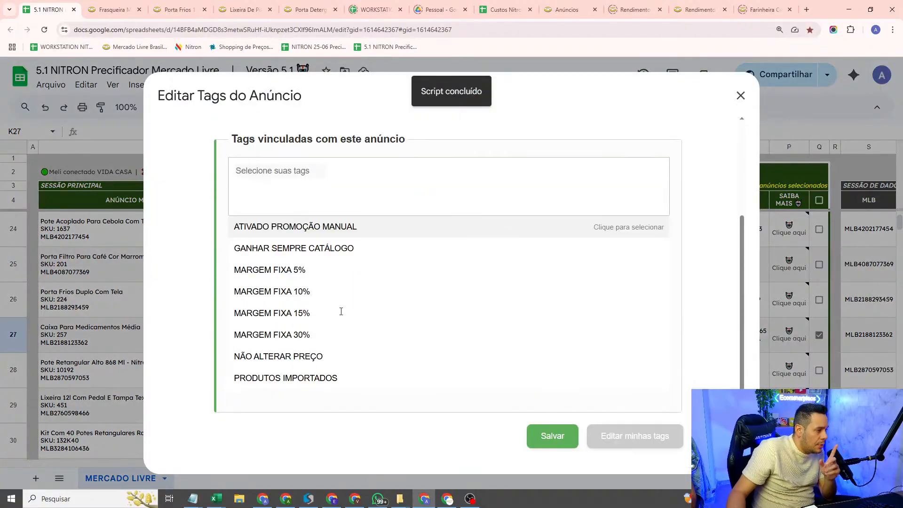
left_click(307, 362)
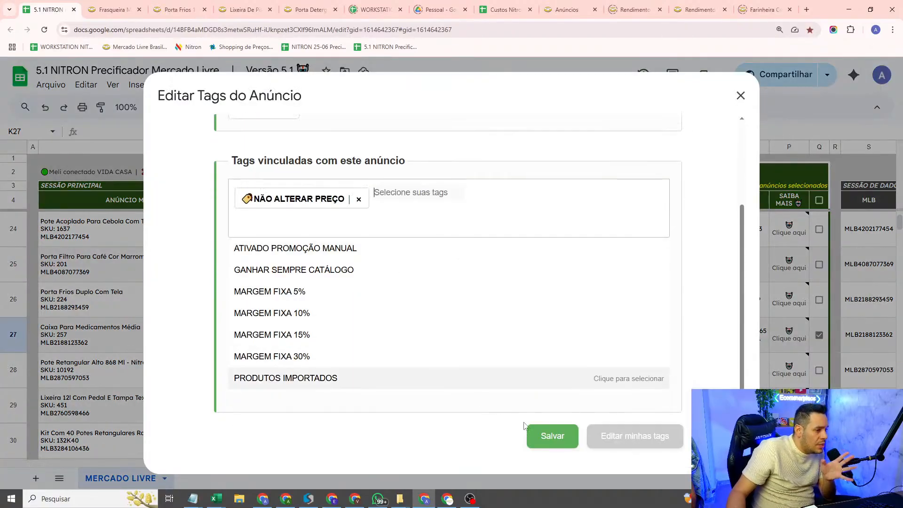
Step: Save the listing's tag changes, close the tag editor and select the current price cell in row 27
left_click(480, 442)
left_click(552, 400)
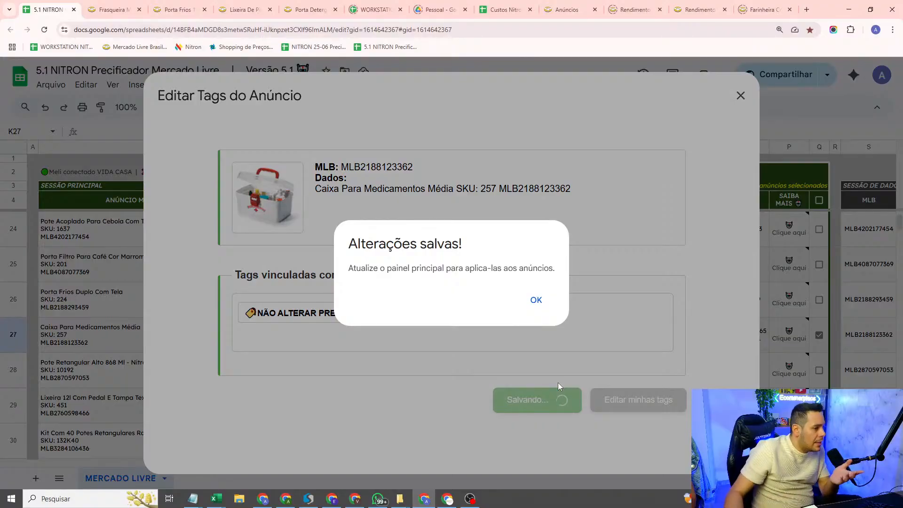
left_click(539, 310)
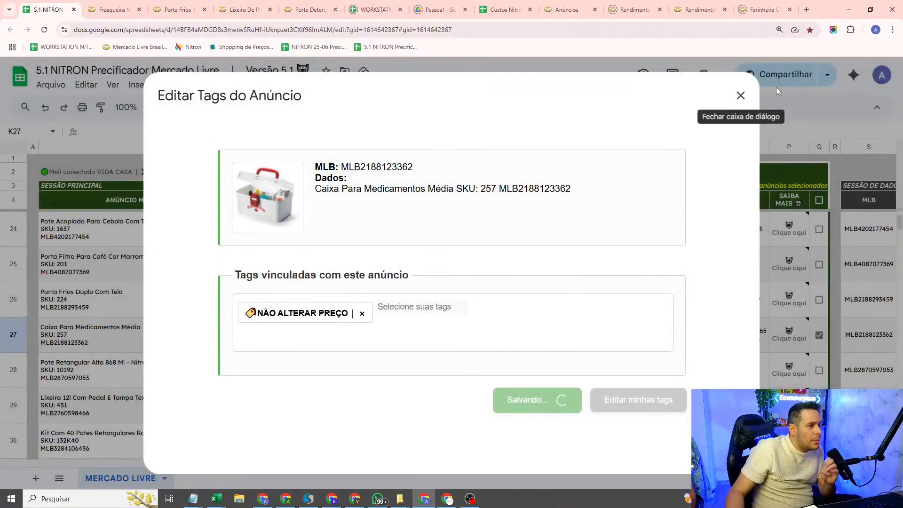
left_click(741, 96)
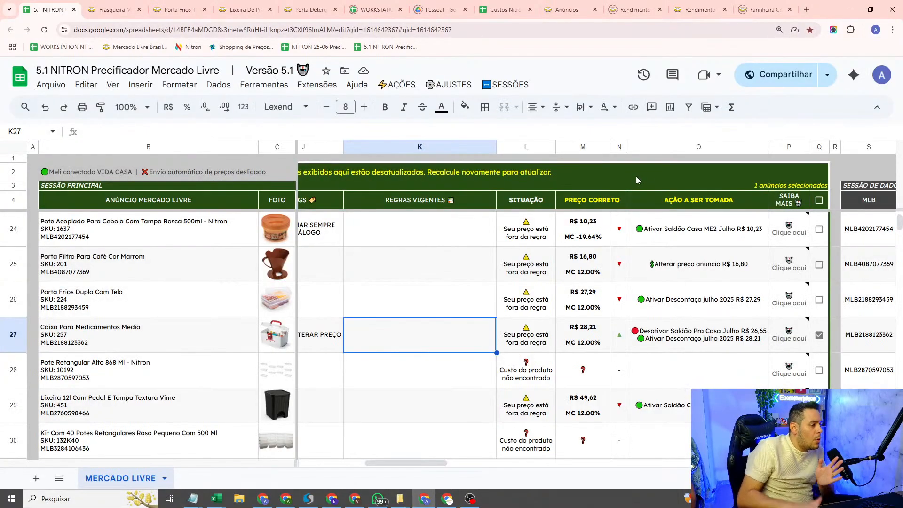
key("Left")
key("Left")
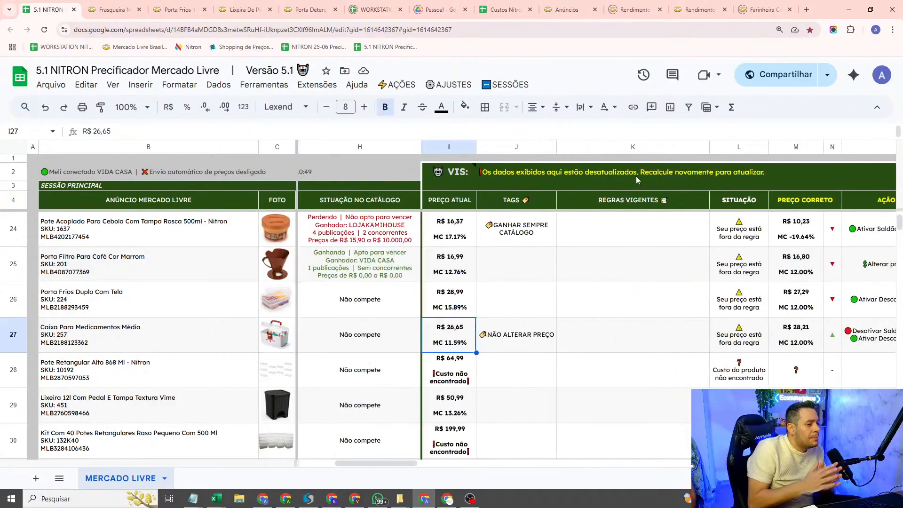
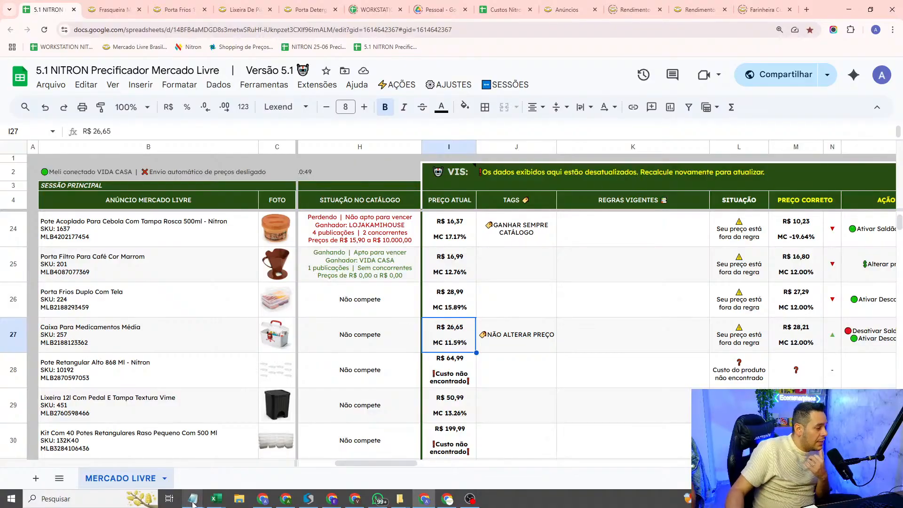
Step: Switch to the Notepad notes, highlight the rules NÃO ALTERAR O PREÇO and PROMOÇÃO ATIVADA MANUALMENTE, and return to the spreadsheet
mouse_move(193, 503)
left_click(323, 459)
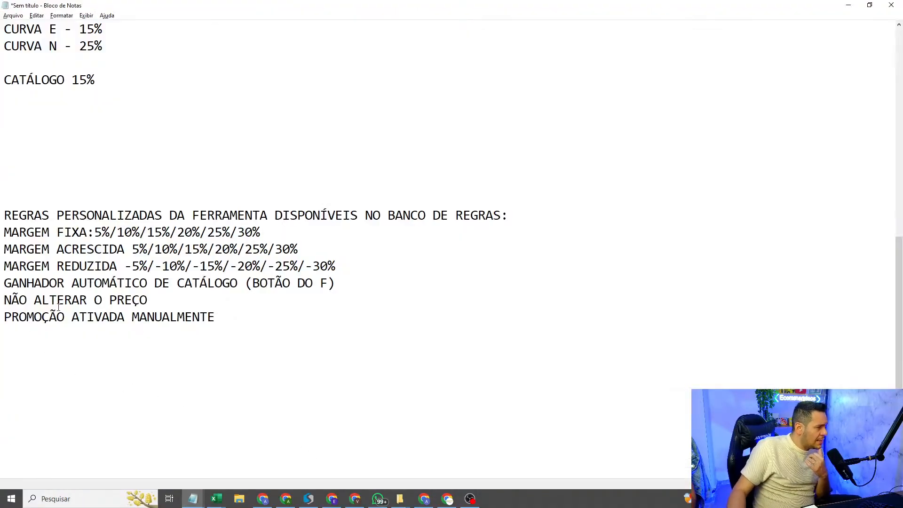
left_click_drag(2, 317, 1, 295)
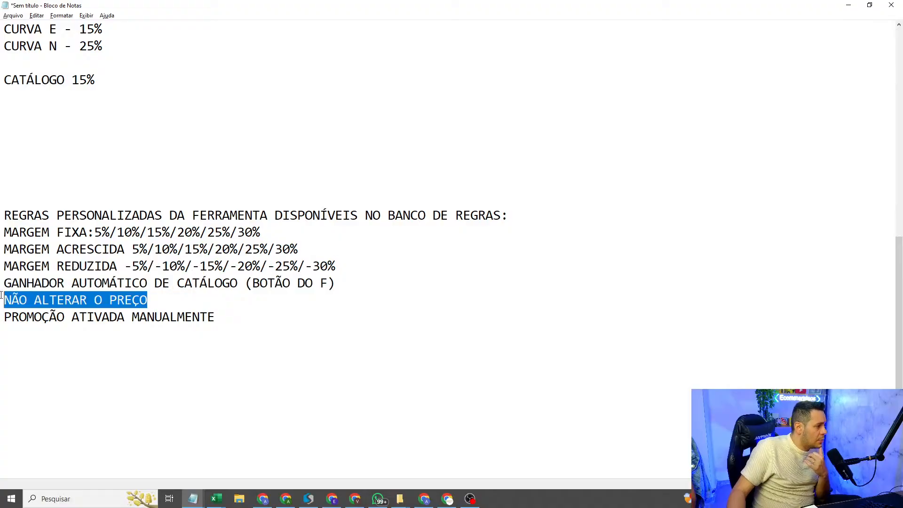
left_click_drag(221, 325, 1, 323)
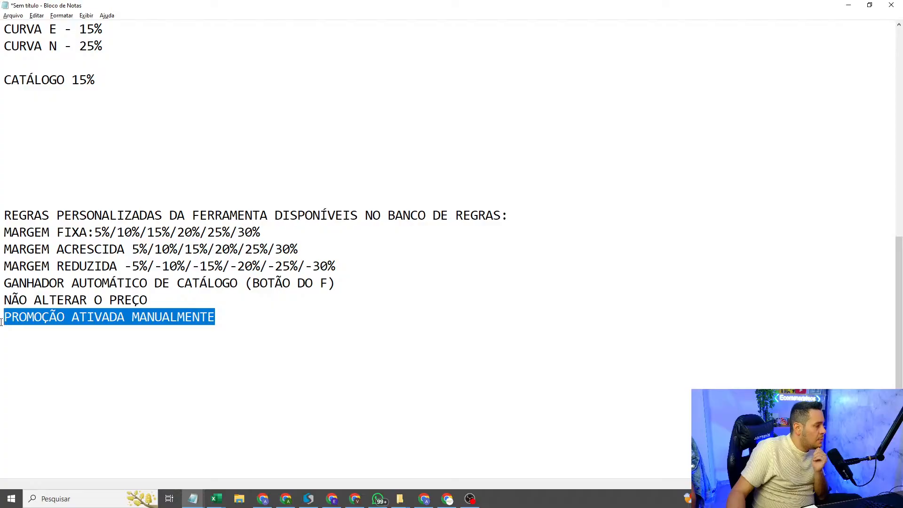
key("Down")
left_click_drag(150, 299, 1, 300)
left_click(210, 379)
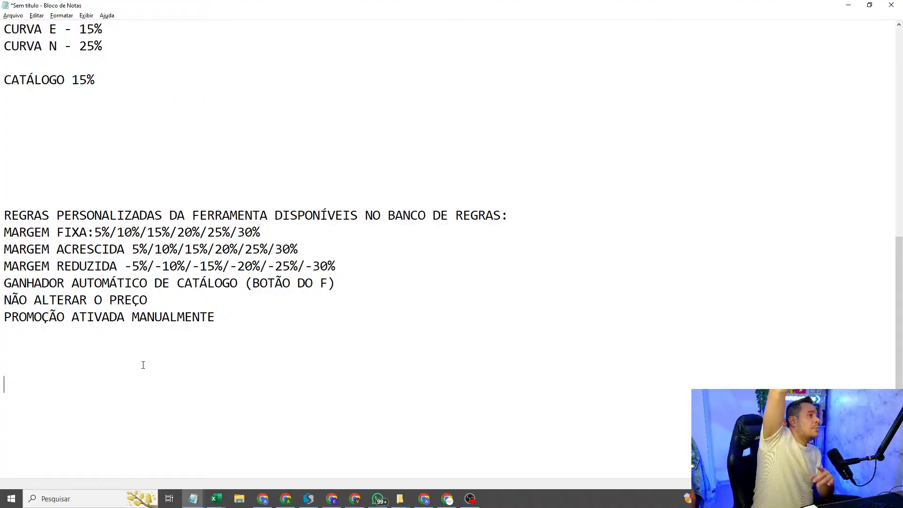
left_click(849, 5)
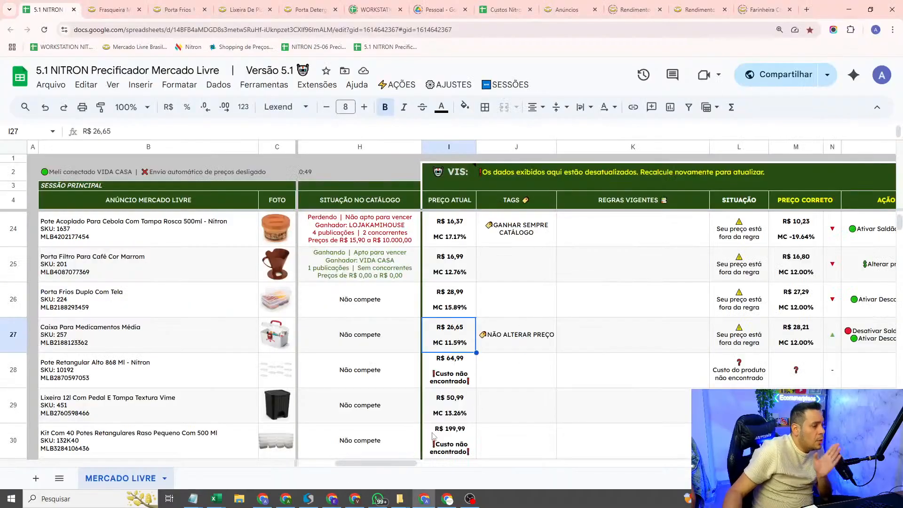
Step: Select the checkbox cell of the Caixa Para Medicamentos Média listing in row 27 and open the Minhas tags manager at its tag list
left_click_drag(358, 464, 372, 464)
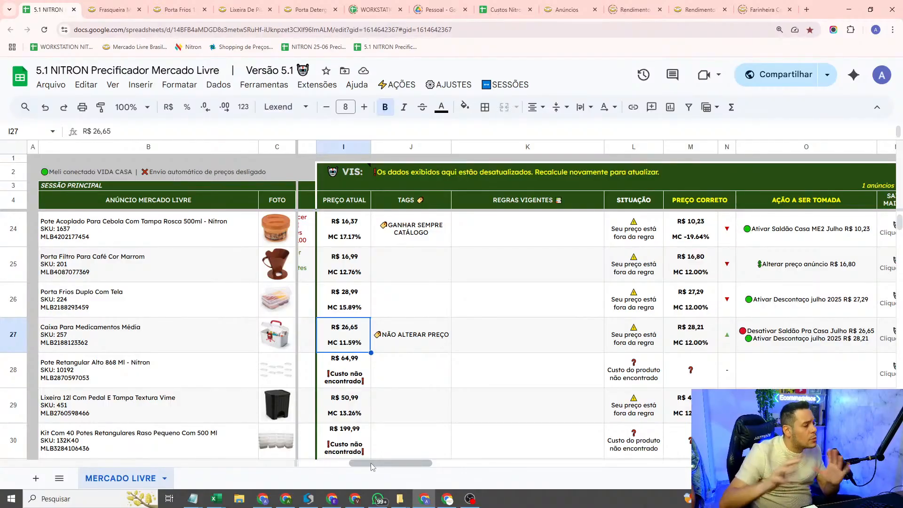
left_click_drag(370, 464, 400, 468)
left_click(762, 335)
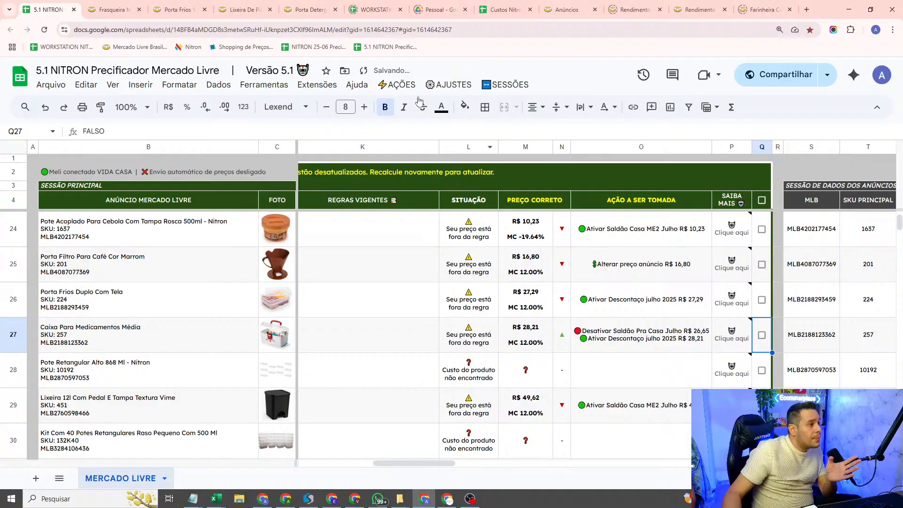
left_click(399, 86)
mouse_move(449, 85)
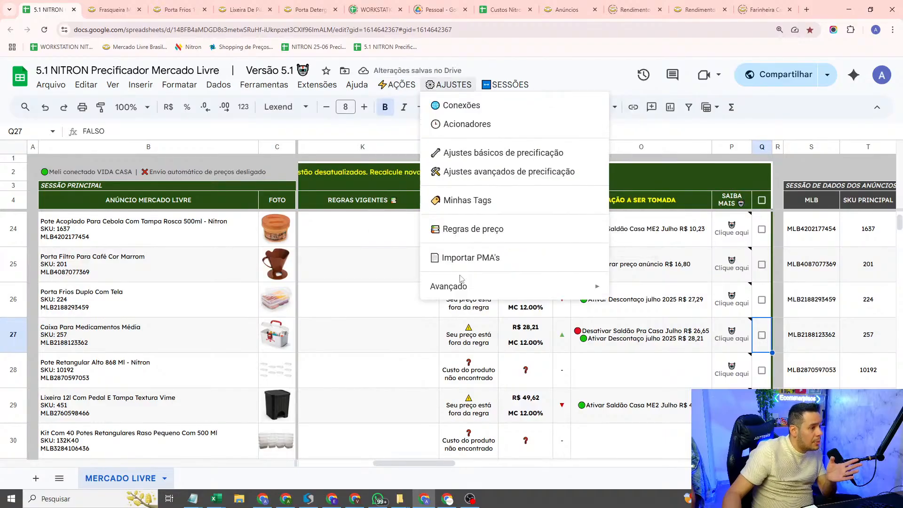
mouse_move(461, 287)
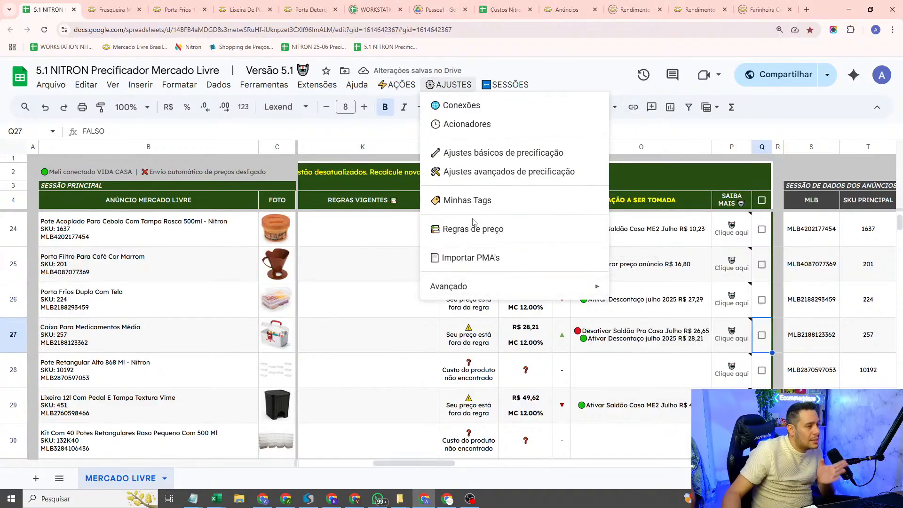
left_click(475, 202)
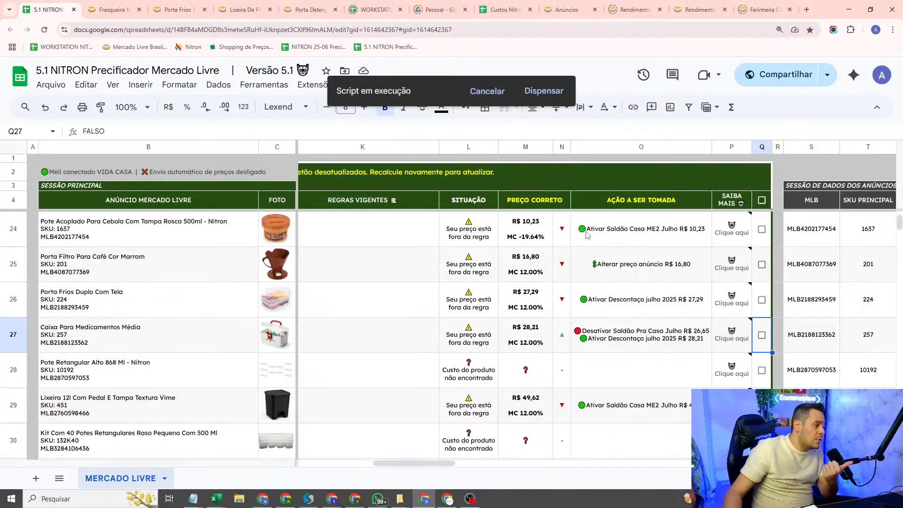
scroll(345, 257, "down", 1)
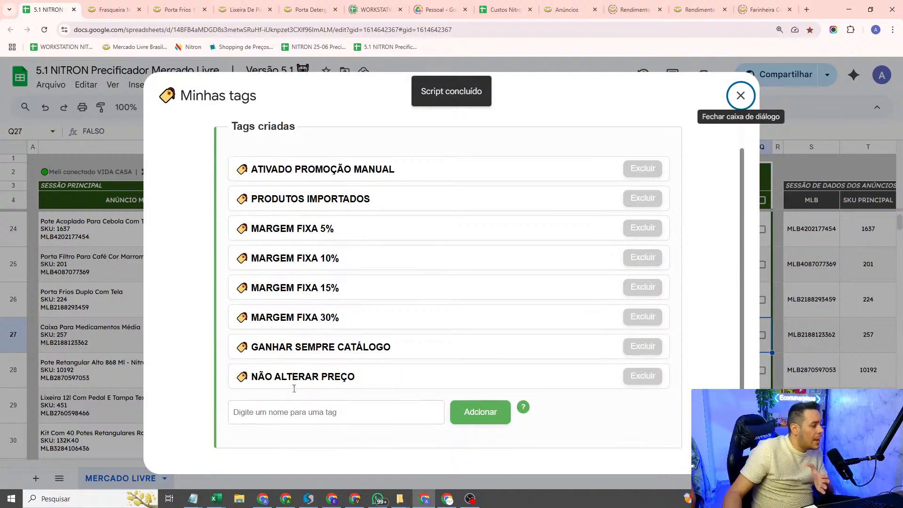
Step: Enter PROMOÇÃO ATIVADA MANUALMENTE 08-07-2025 as the name of a new tag
left_click(295, 403)
type("PROMOÇÃO ATIAV")
key("BackSpace")
key("BackSpace")
type("VADA MANUALMENTE")
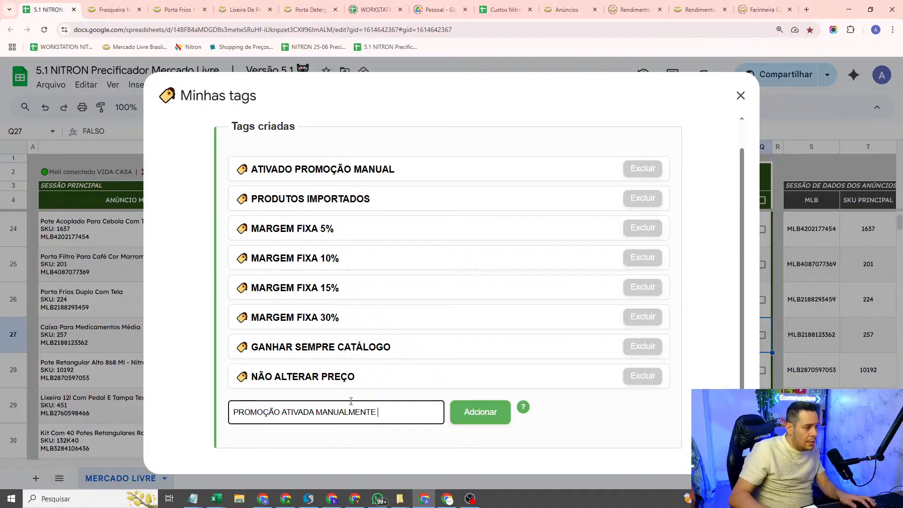
type(" 0")
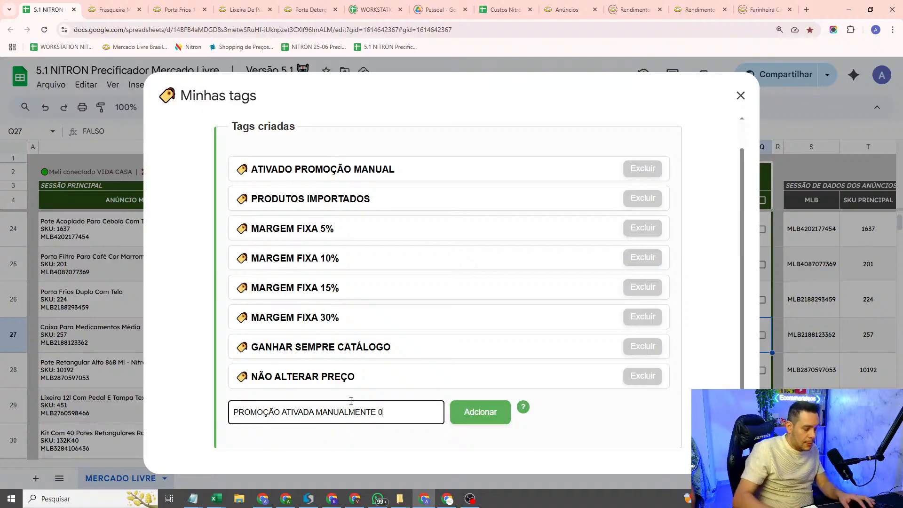
type("/88-07-2025")
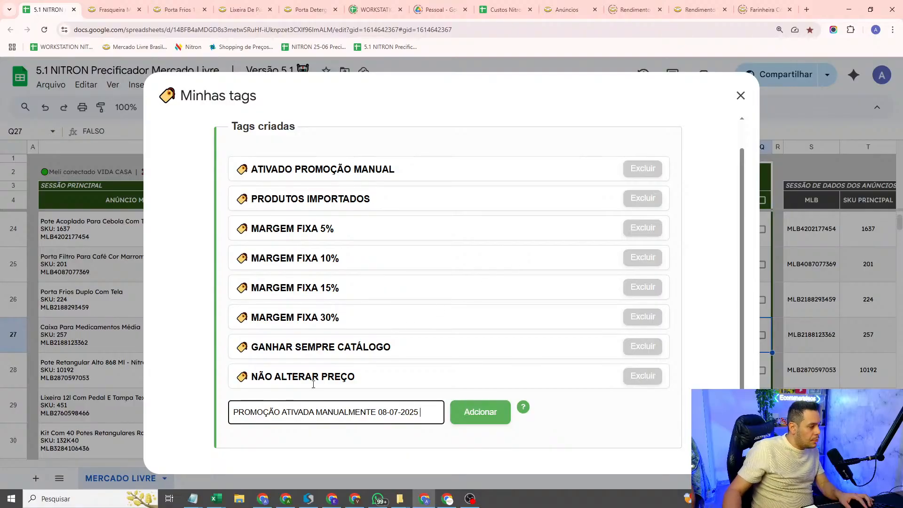
Step: Reword the new tag's name to PROMOÇÃO MANUALMENTE 08-07 ATÉ 31-07-2025, add the tag and close the tags dialog
double_click(295, 414)
key("BackSpace")
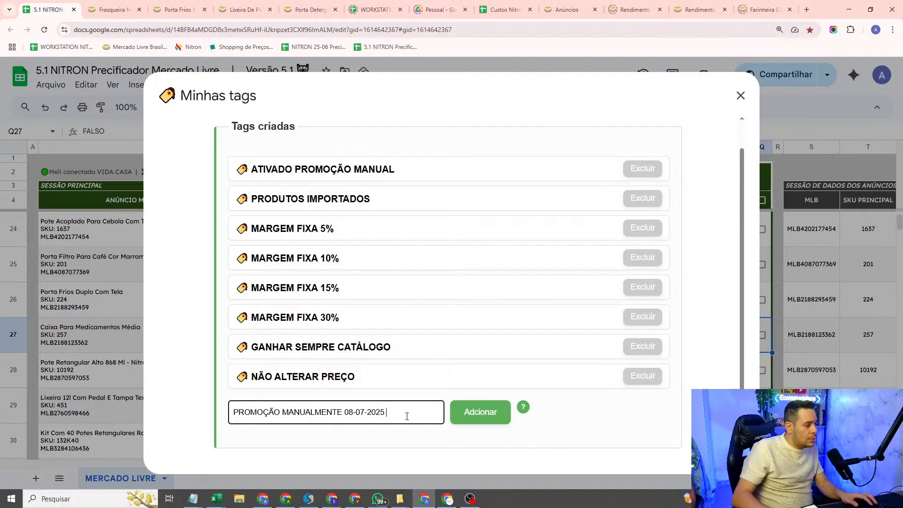
key("BackSpace")
key("BackSpace")
key("BackSpace")
key("BackSpace")
key("BackSpace")
type("ATÉ 31")
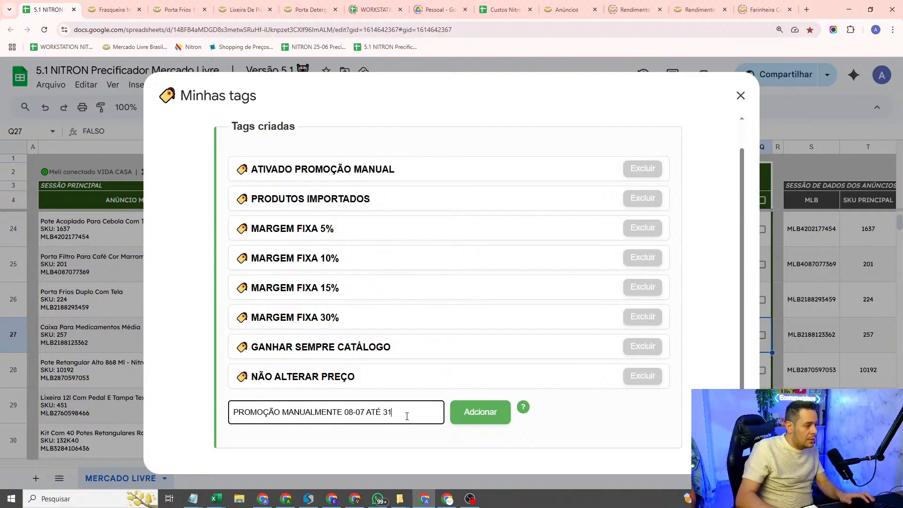
type("-07-2025")
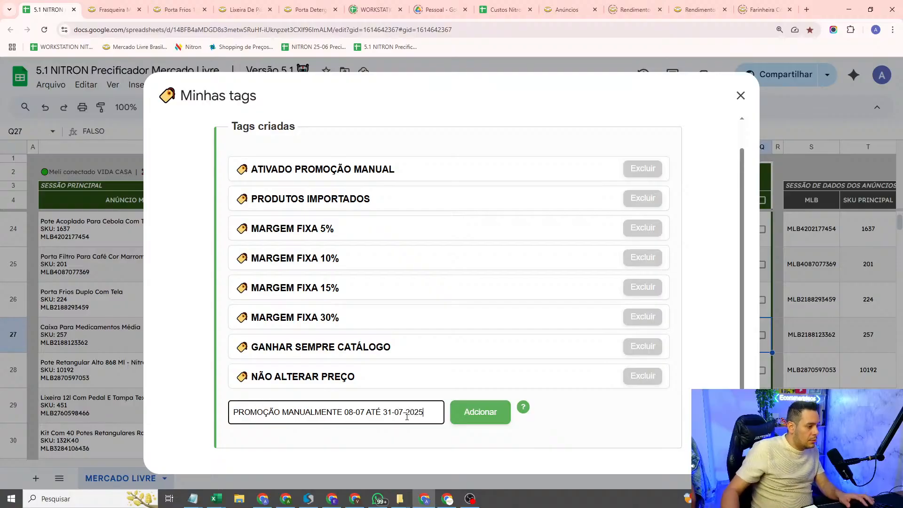
left_click(480, 412)
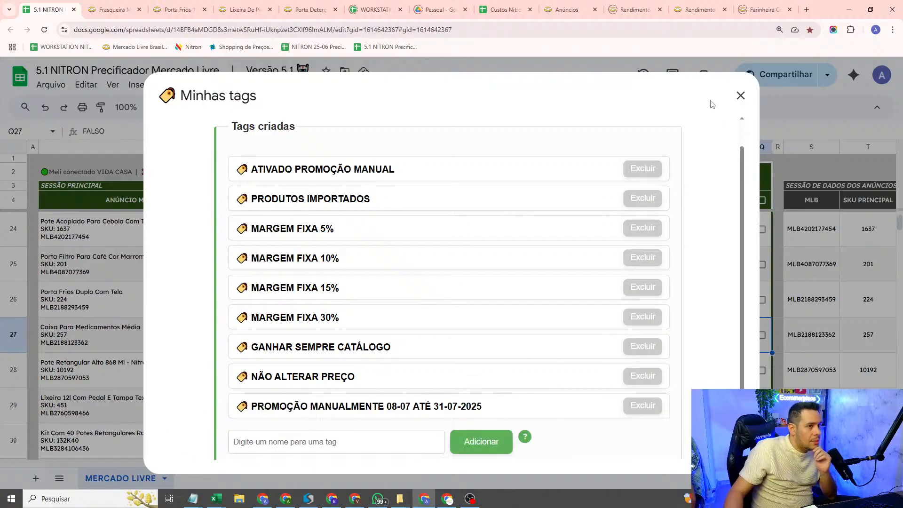
left_click(741, 96)
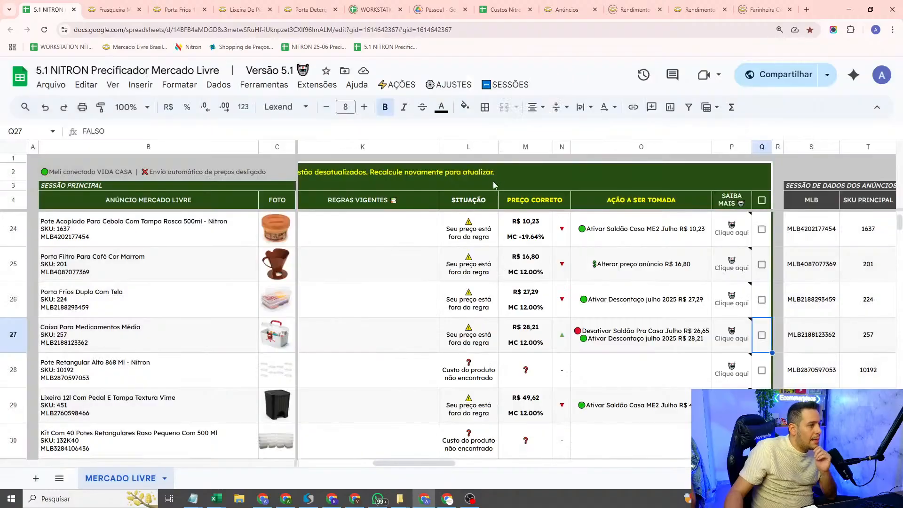
Step: Start a new price rule for listings that contain the tag PROMOÇÃO MANUALMENTE 08-07 ATÉ 31-07-2025
left_click(450, 85)
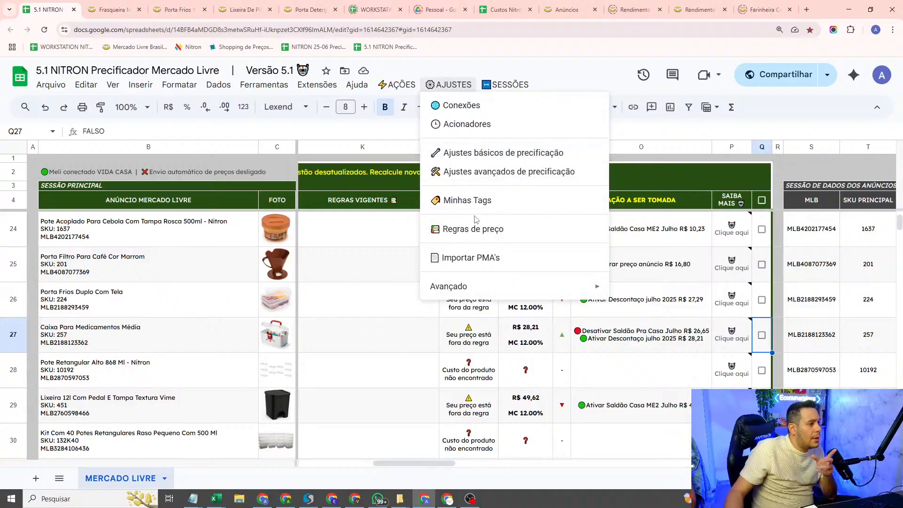
left_click(470, 230)
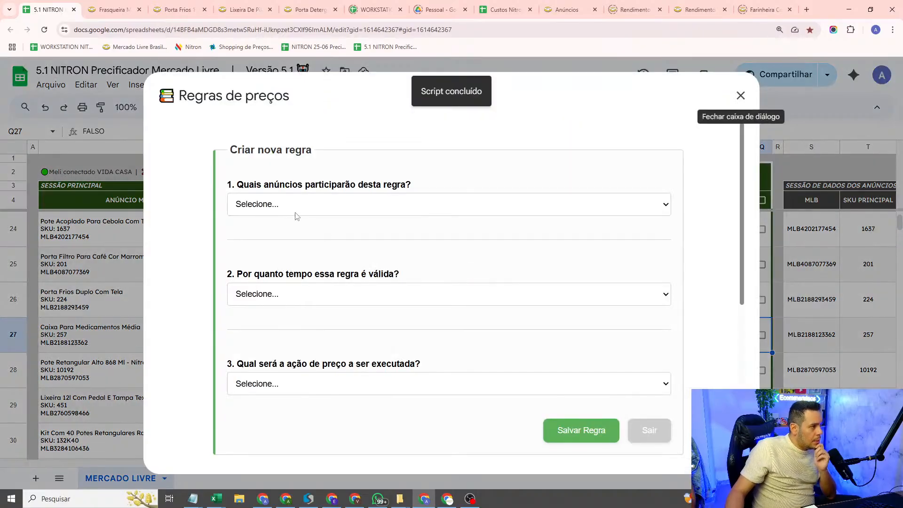
left_click(297, 214)
left_click(295, 254)
left_click(303, 253)
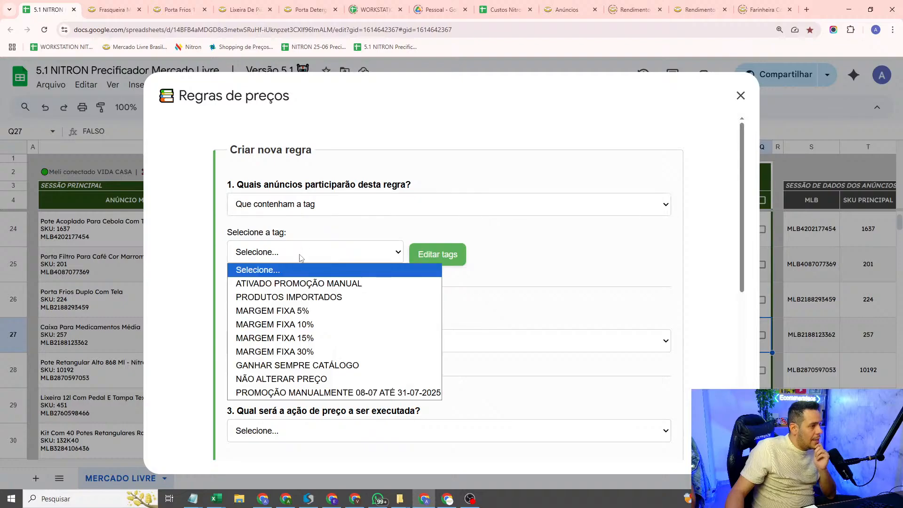
left_click(325, 393)
Step: Set the rule's validity to Por um período específico, from 08/07/2025 until 31/07/2025
scroll(325, 348, "down", 2)
left_click(322, 271)
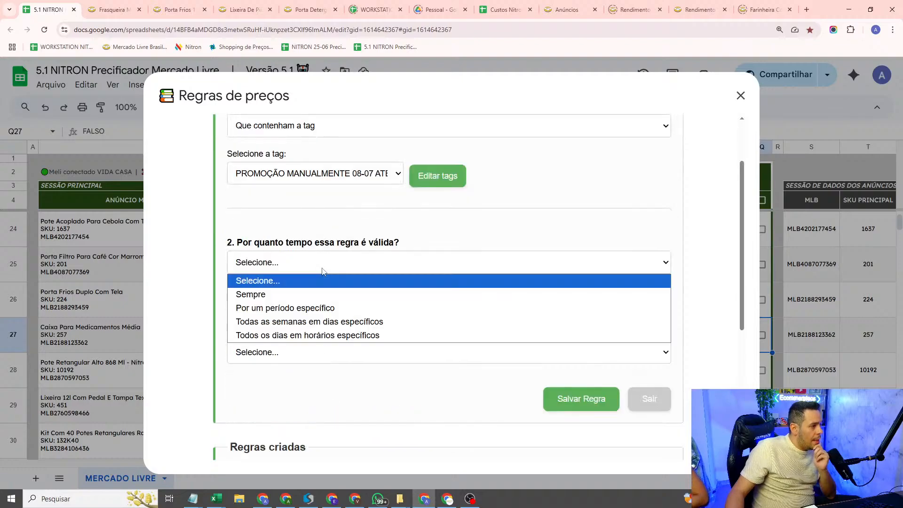
left_click(288, 308)
scroll(289, 311, "down", 2)
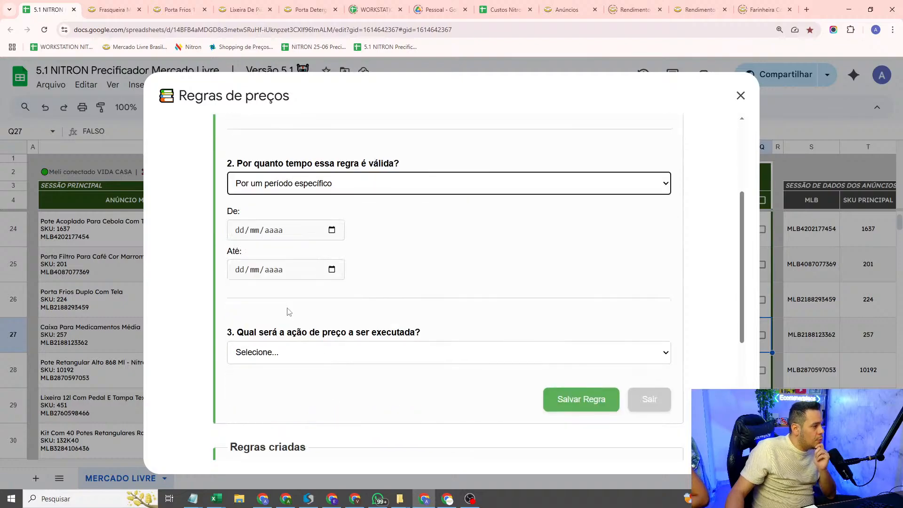
left_click(332, 230)
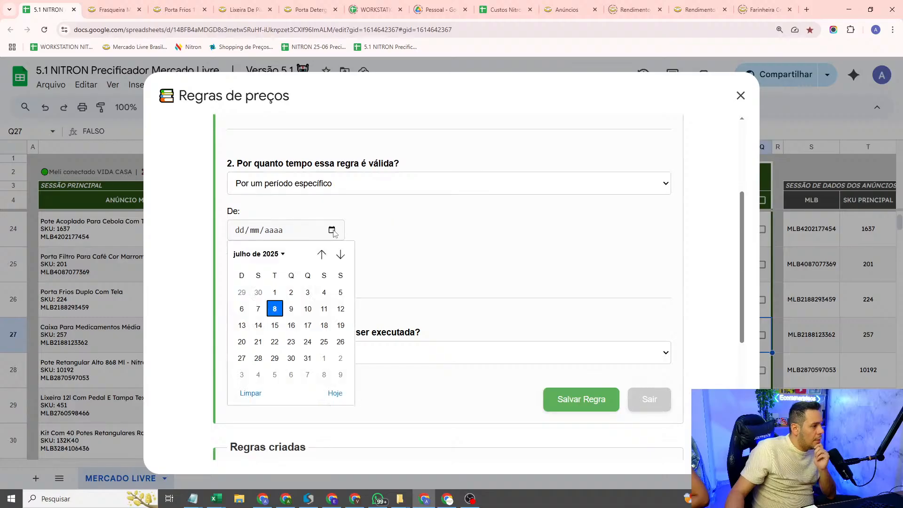
left_click(277, 309)
left_click(332, 269)
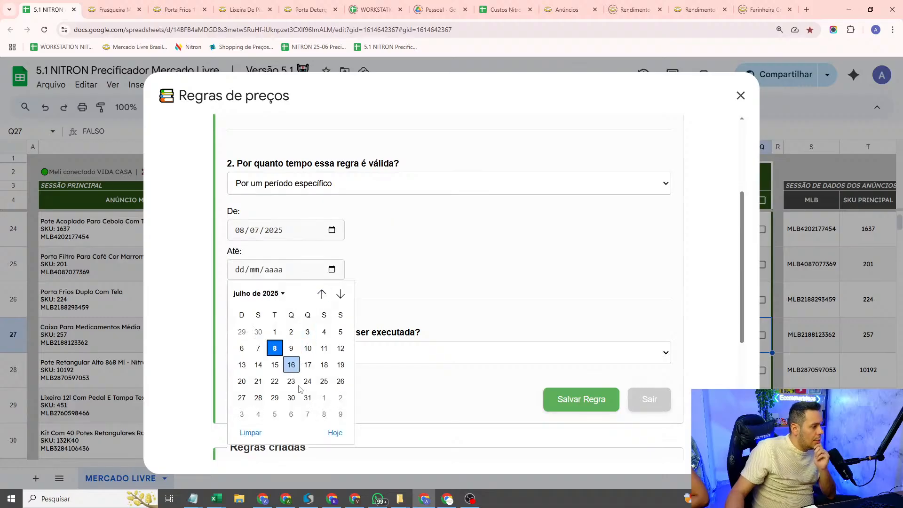
left_click(308, 397)
scroll(459, 285, "down", 2)
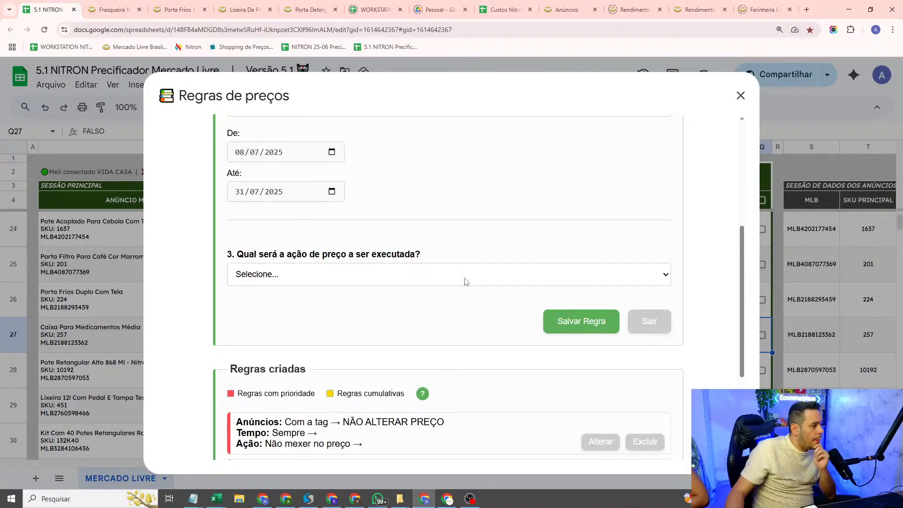
Step: Set the rule's price action to Não mexer no preço and save the rule
left_click(394, 283)
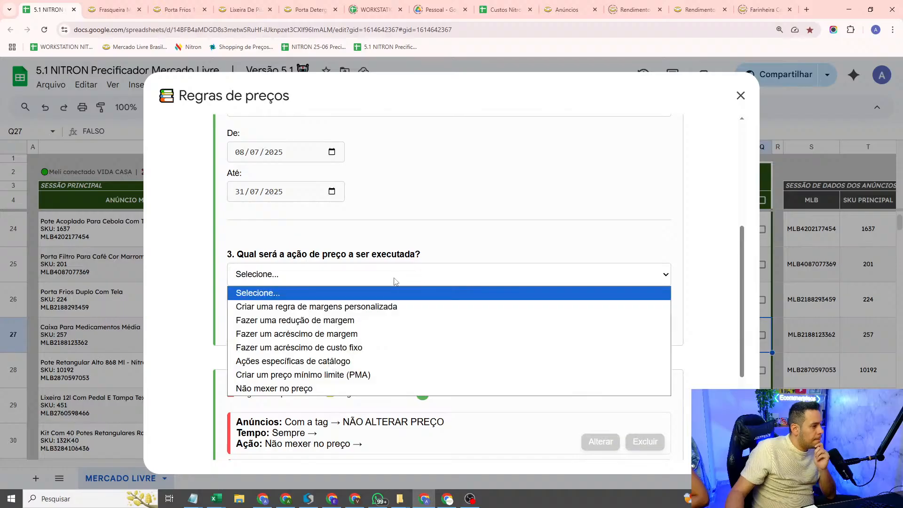
left_click(330, 389)
scroll(330, 390, "down", 2)
left_click(547, 250)
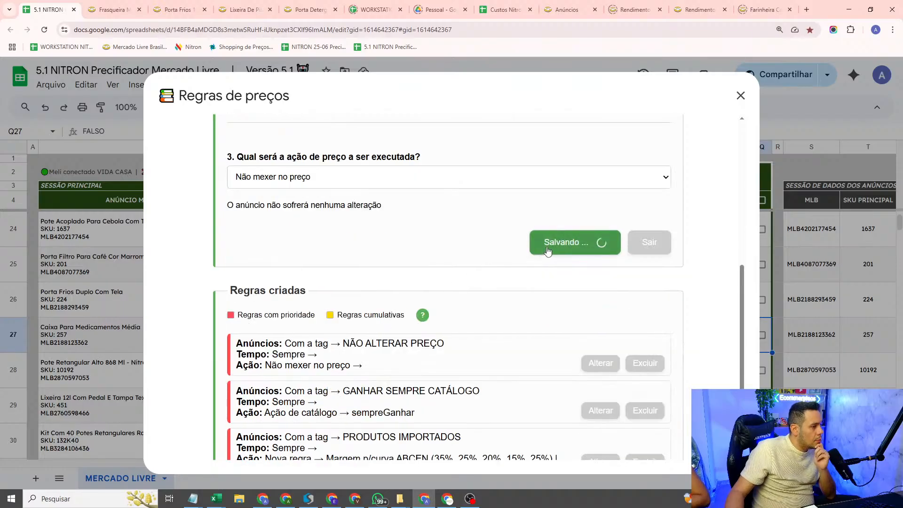
Step: Check the saved promotion rule in the Regras criadas list, close the price rules dialog and return to the listings
scroll(521, 265, "down", 2)
scroll(518, 267, "up", 7)
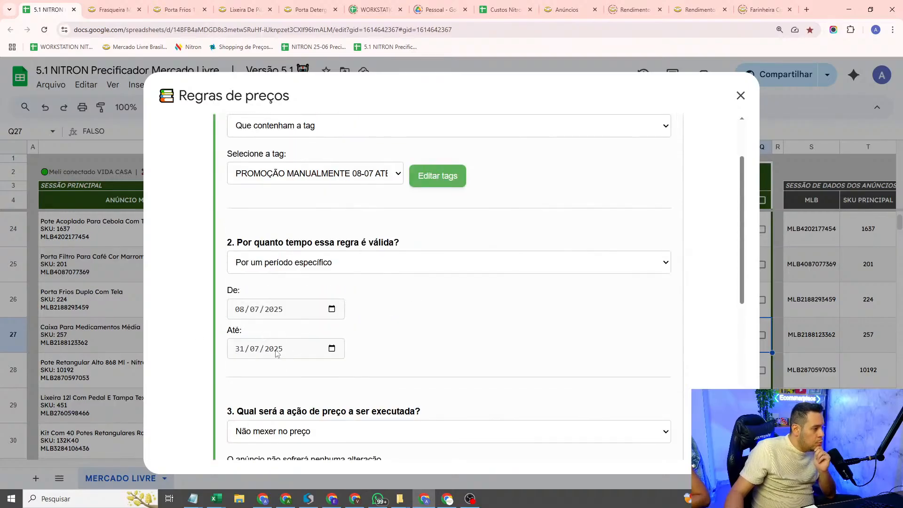
scroll(230, 224, "down", 3)
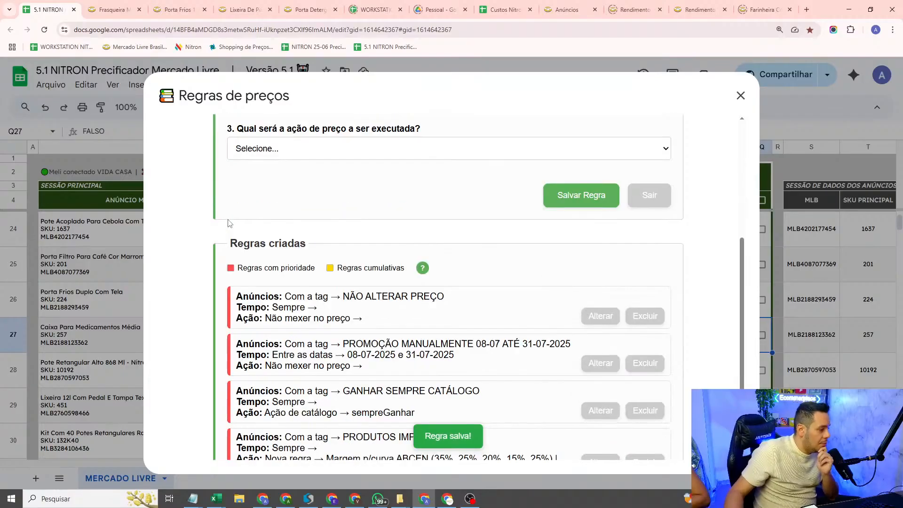
scroll(230, 224, "down", 2)
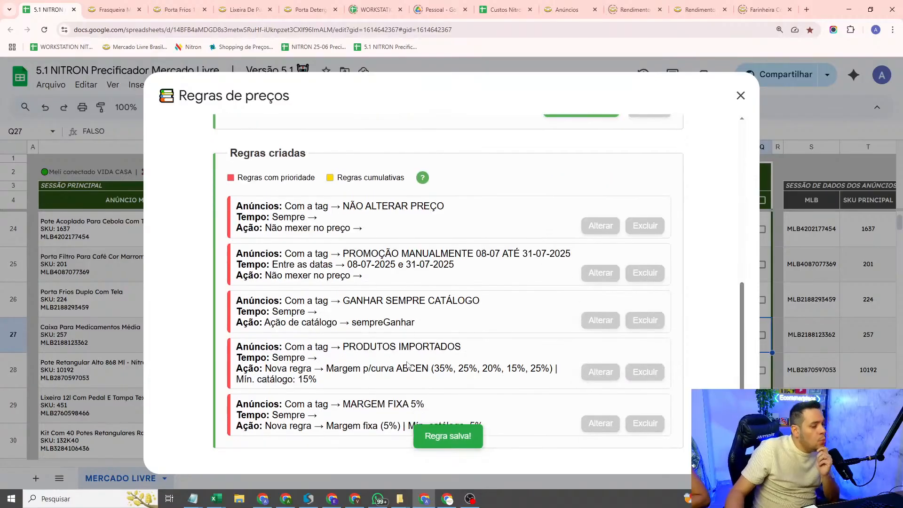
scroll(337, 345, "up", 5)
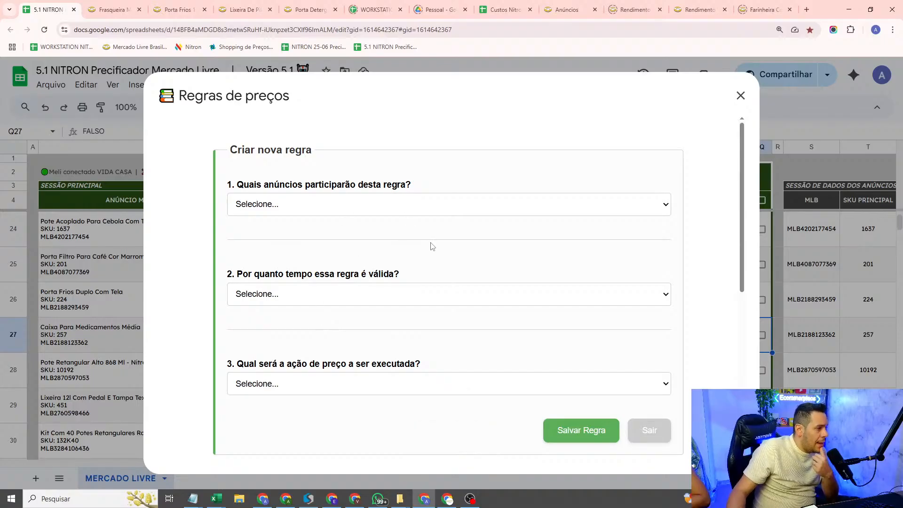
left_click(738, 104)
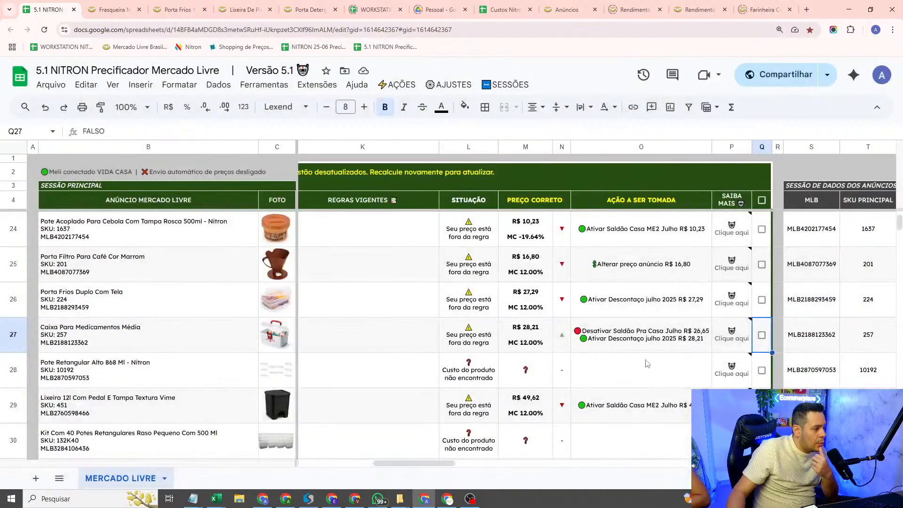
scroll(636, 409, "up", 2)
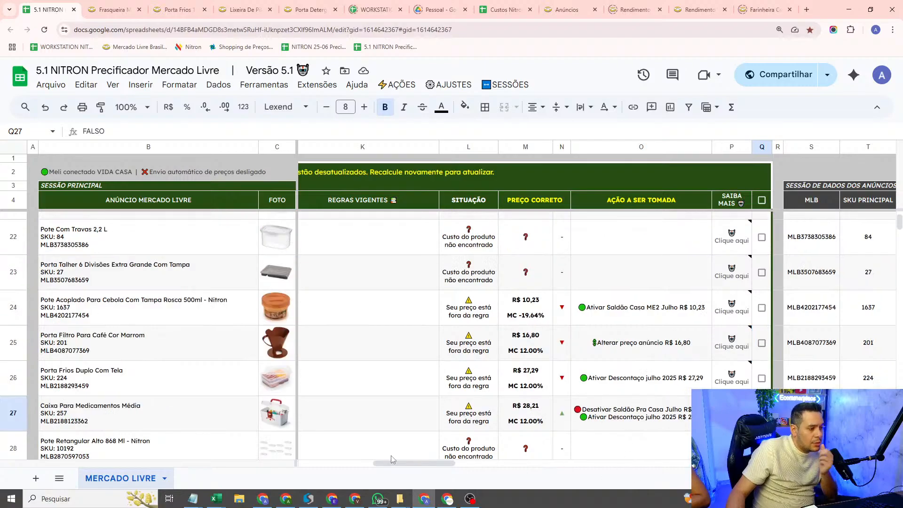
Step: Mark the listing Porta Frios Duplo Com Tela (SKU 224) and open its tag editor
left_click_drag(389, 466, 354, 466)
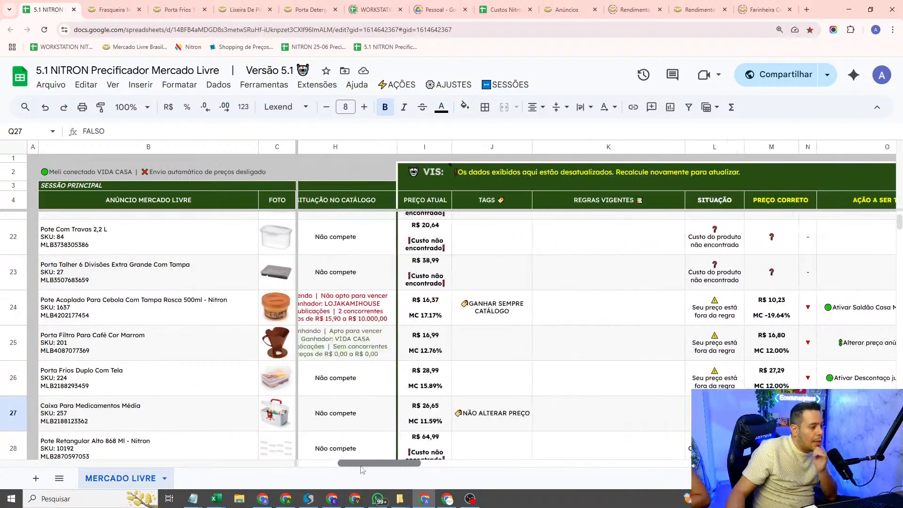
left_click(460, 389)
key("shift+space")
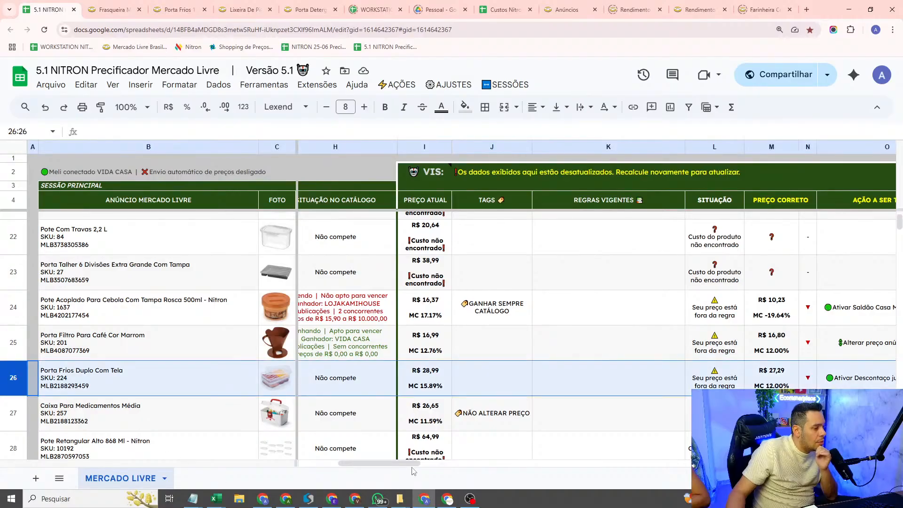
left_click_drag(421, 466, 461, 469)
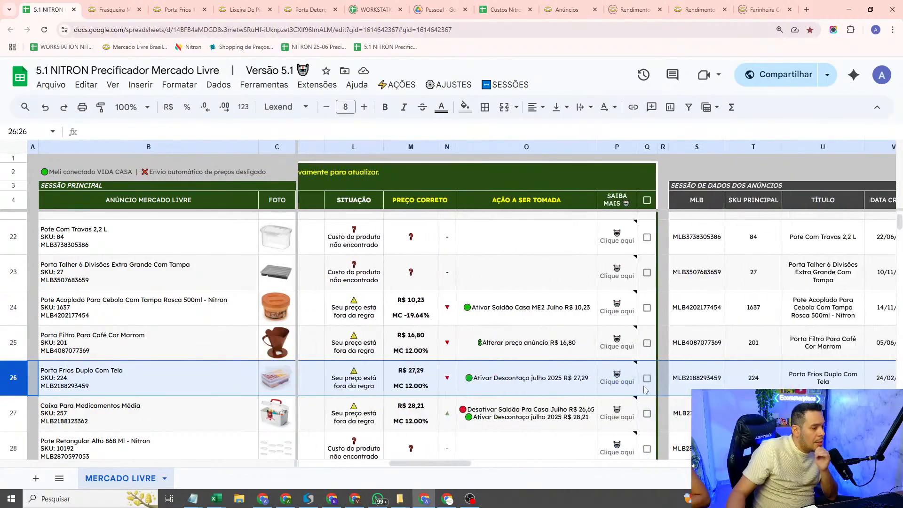
left_click(648, 379)
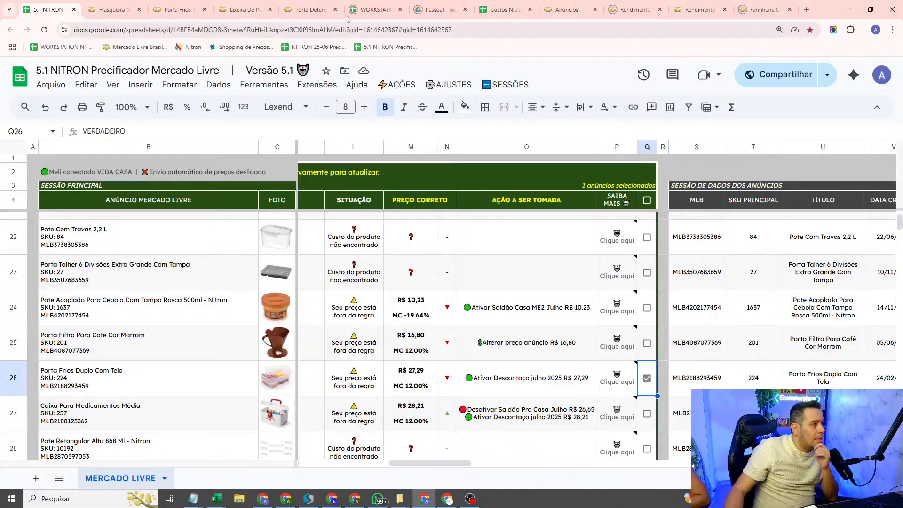
left_click(399, 86)
left_click(494, 243)
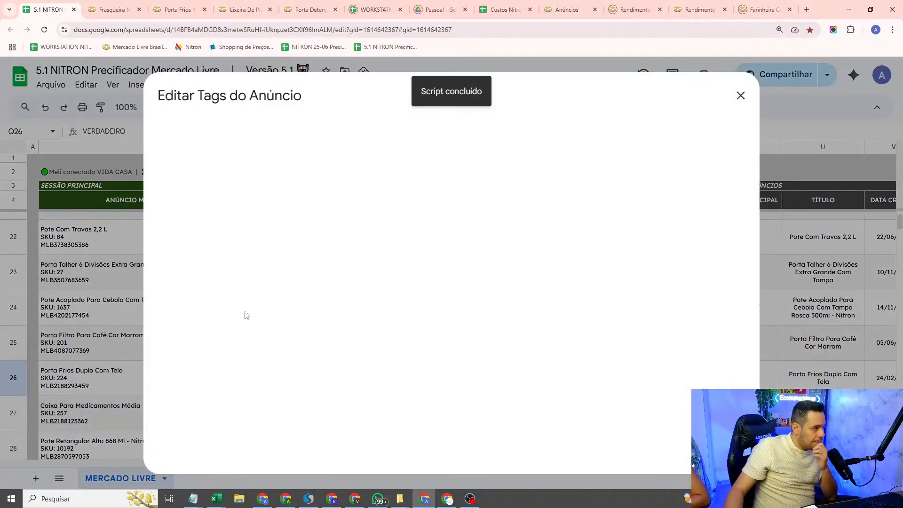
Step: Link the tag PROMOÇÃO MANUALMENTE 08-07 ATÉ 31-07-2025 to the listing and save the change
left_click(332, 335)
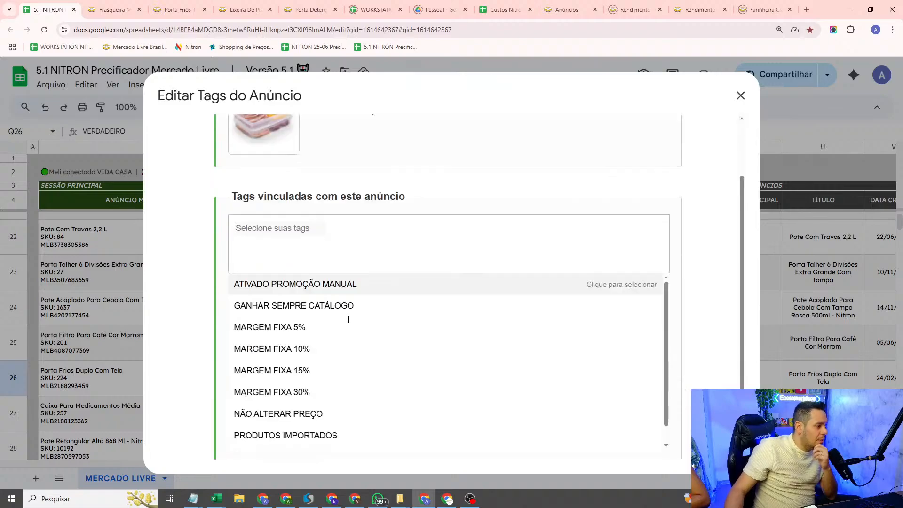
scroll(314, 407, "down", 3)
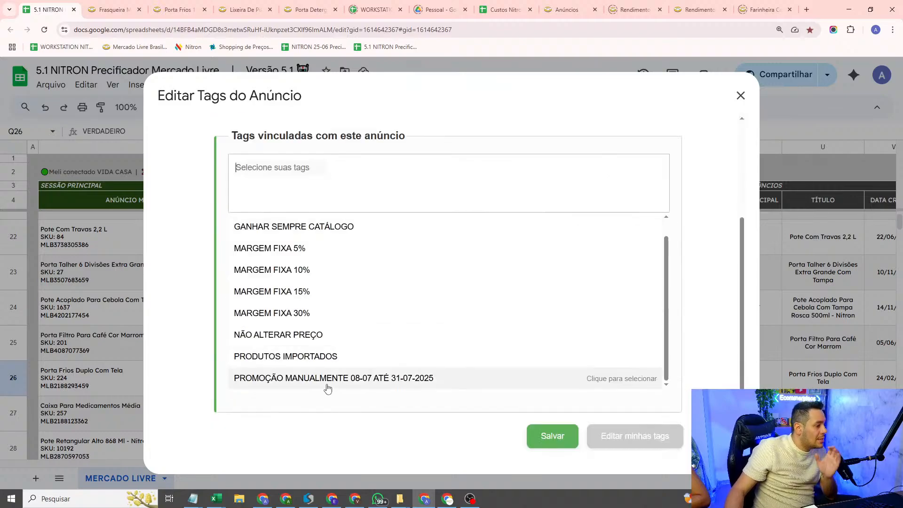
left_click(328, 379)
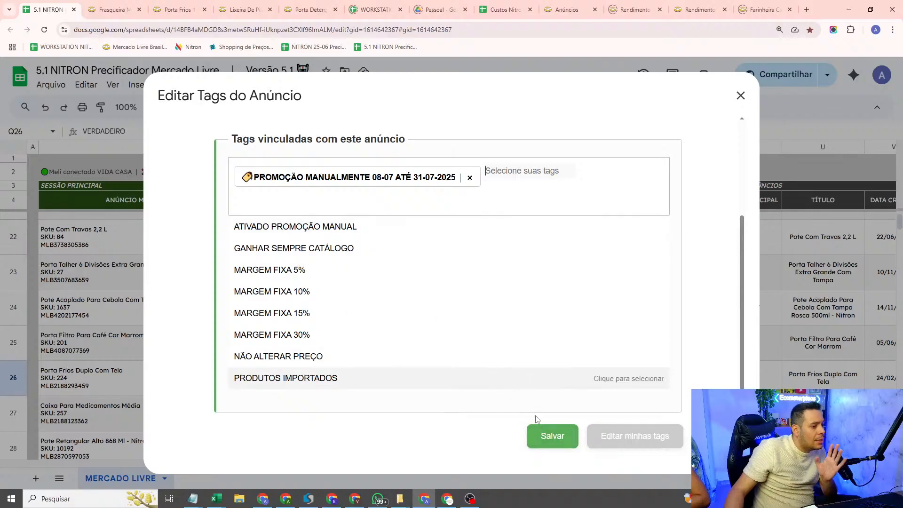
left_click(544, 438)
left_click(555, 400)
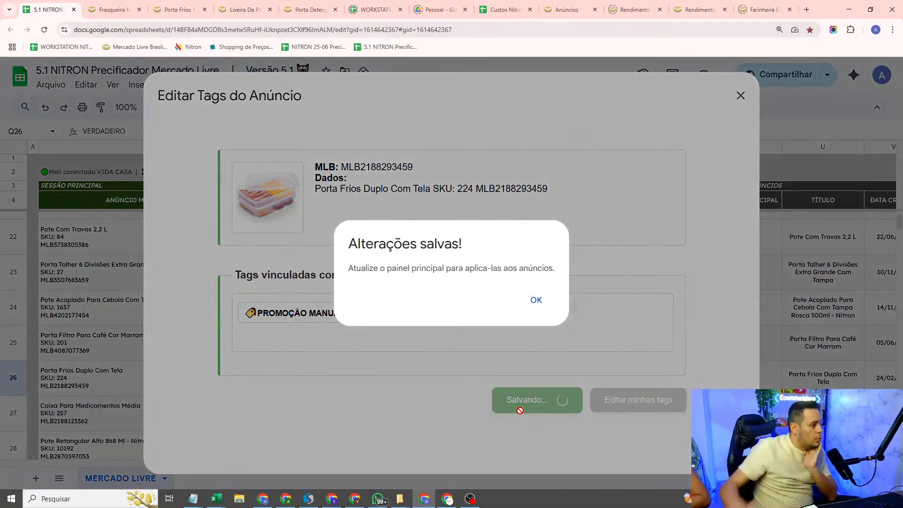
left_click(536, 301)
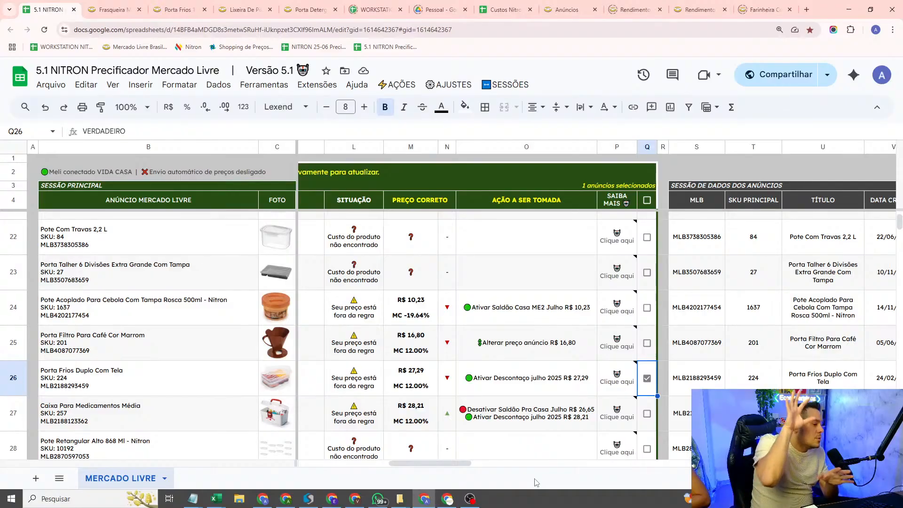
Step: Compare the Porta Frios Duplo Com Tela listing's current price with its correct price and the price-direction indicator
mouse_move(406, 465)
left_mouse_down()
mouse_move(327, 472)
mouse_move(396, 477)
left_mouse_up()
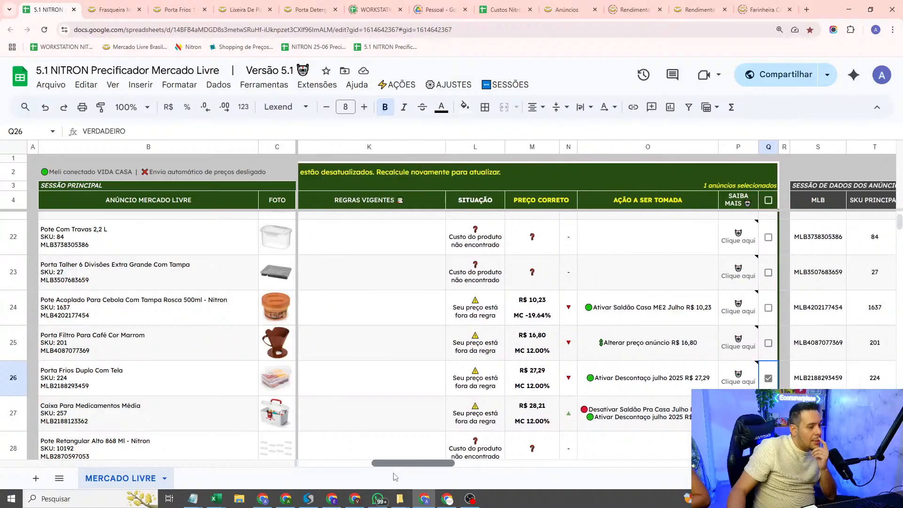
left_click(545, 388)
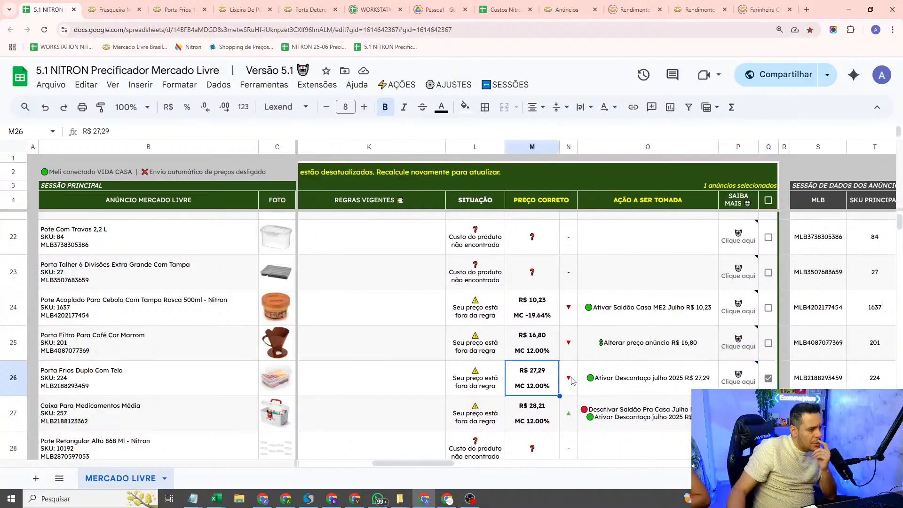
left_click(568, 147)
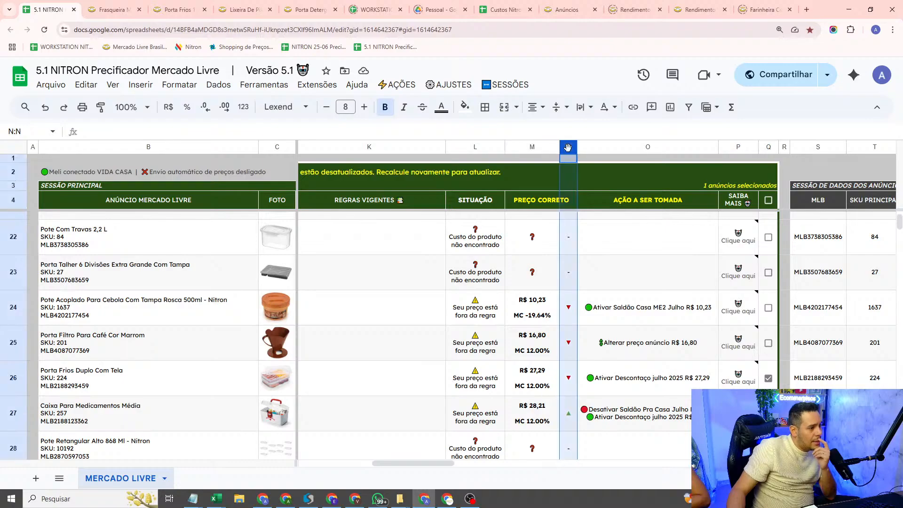
left_click(610, 346)
left_click(569, 393)
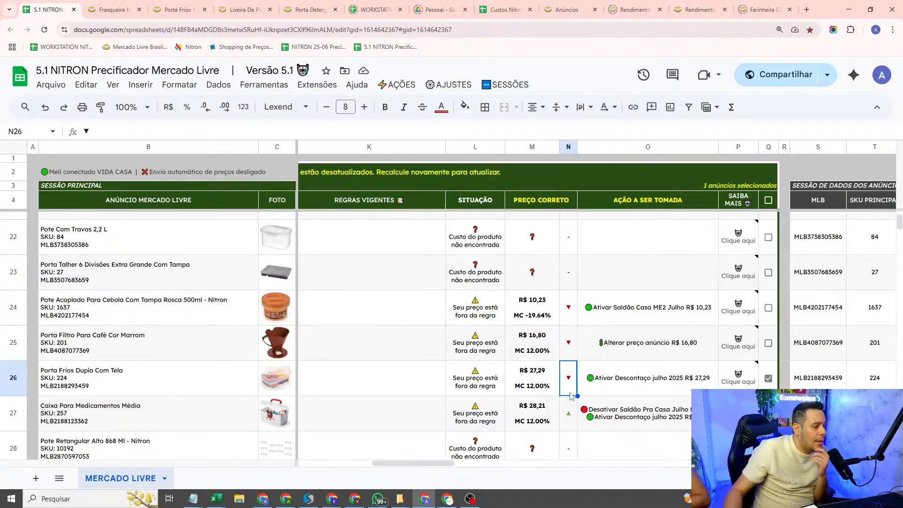
left_click_drag(430, 463, 358, 478)
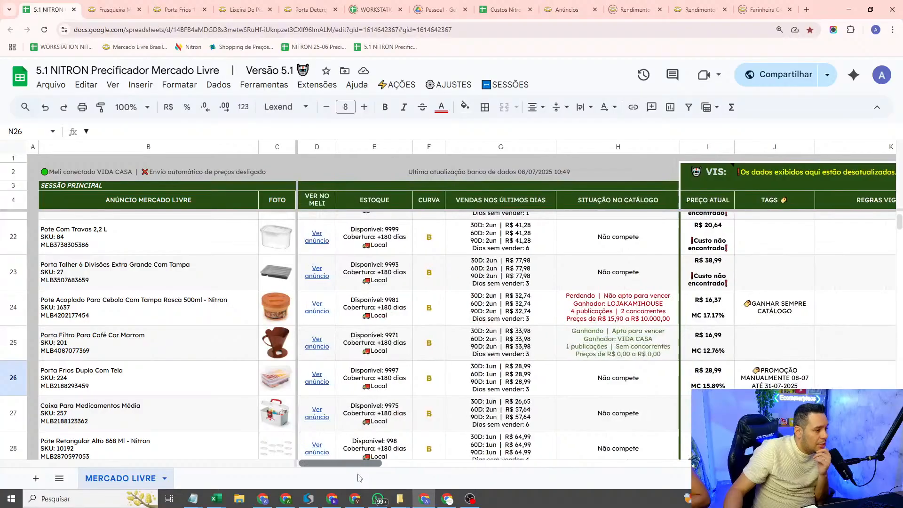
left_click(726, 378)
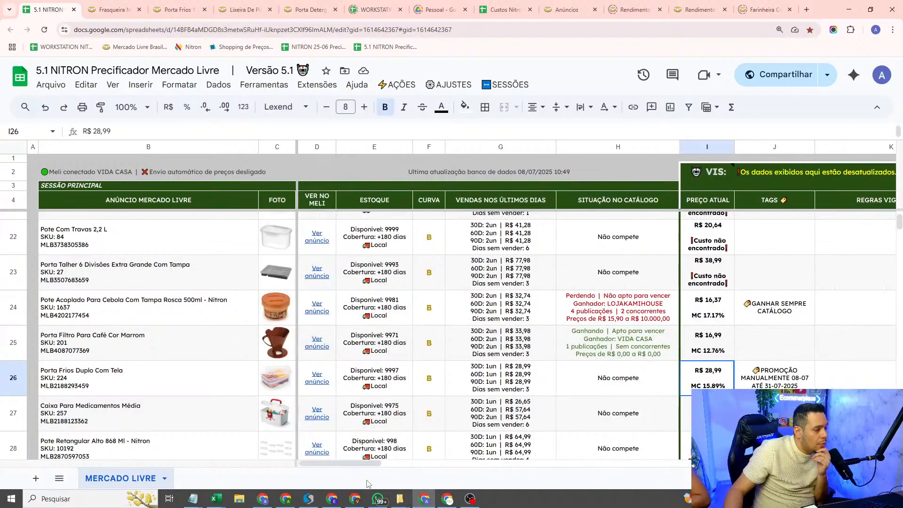
left_click_drag(374, 470, 432, 470)
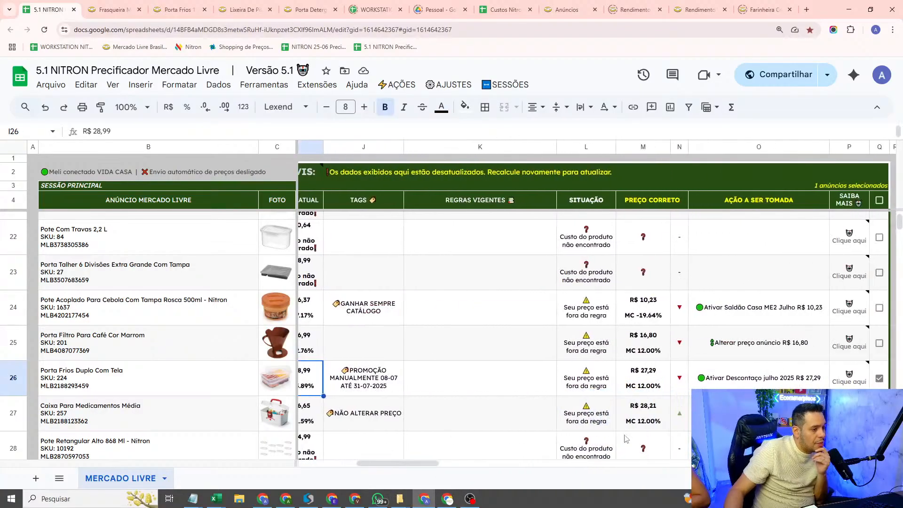
left_click(641, 377)
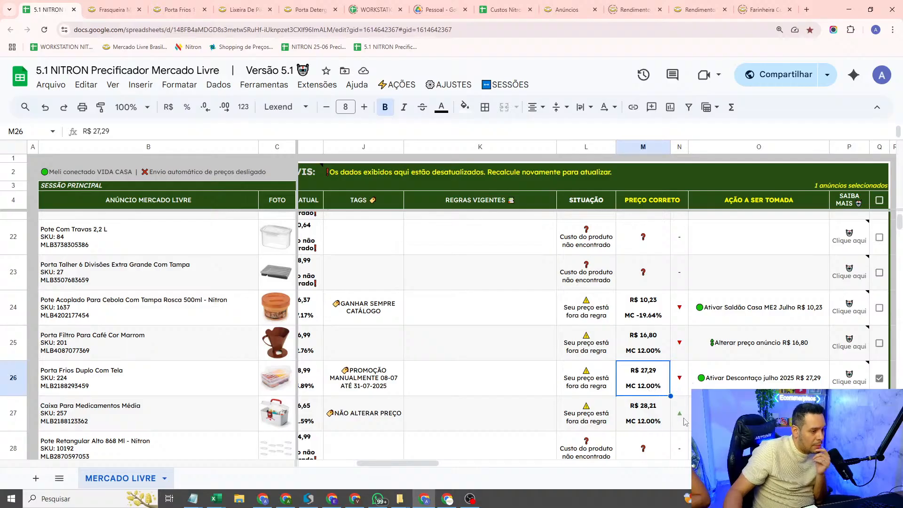
Step: Review the situation, correct price and direction indicators across the other listings, including the Pote Mantimento Condimento row
scroll(676, 422, "up", 5)
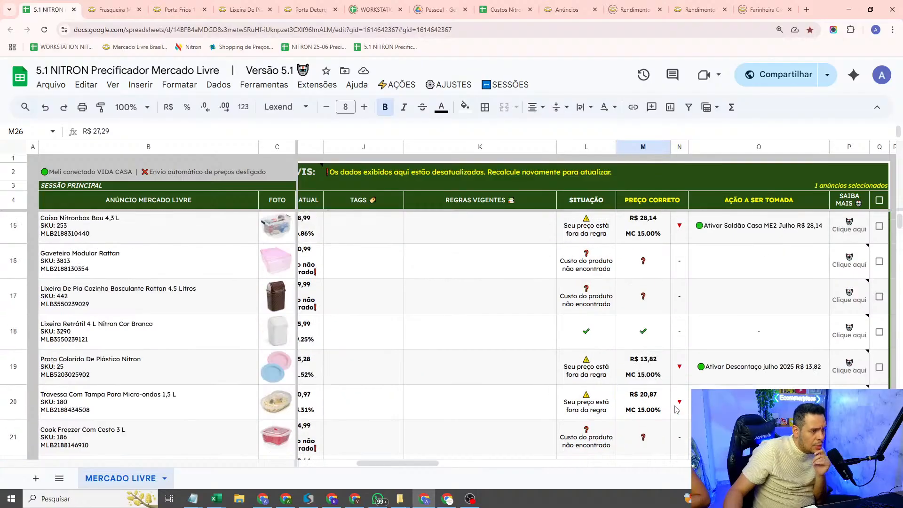
scroll(677, 411, "up", 7)
scroll(683, 400, "down", 14)
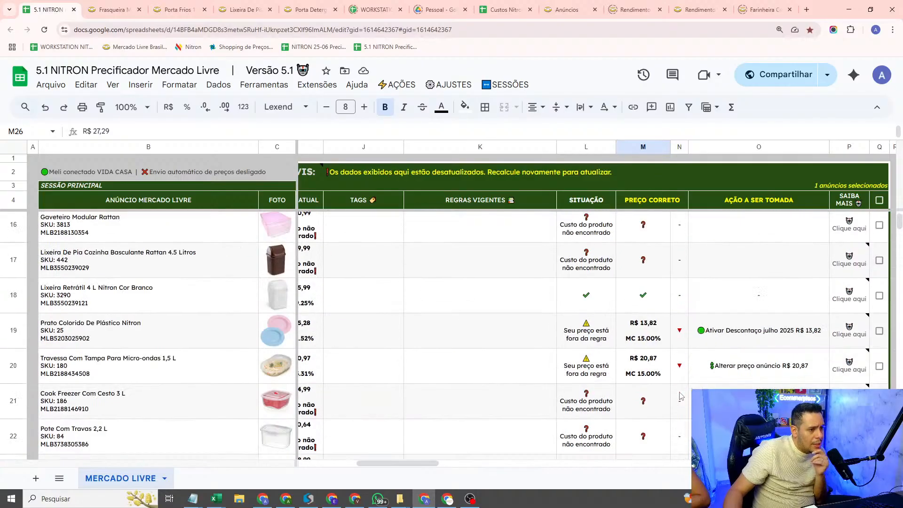
scroll(683, 391, "down", 15)
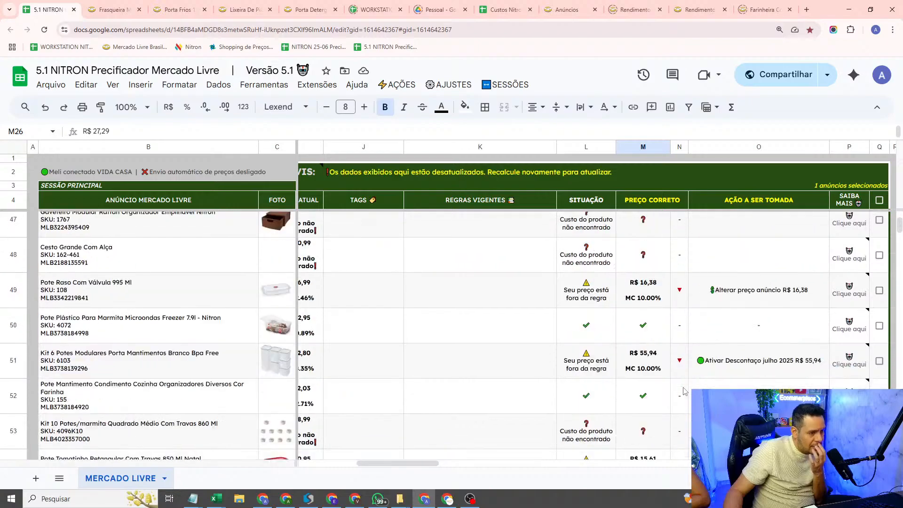
left_click(681, 400)
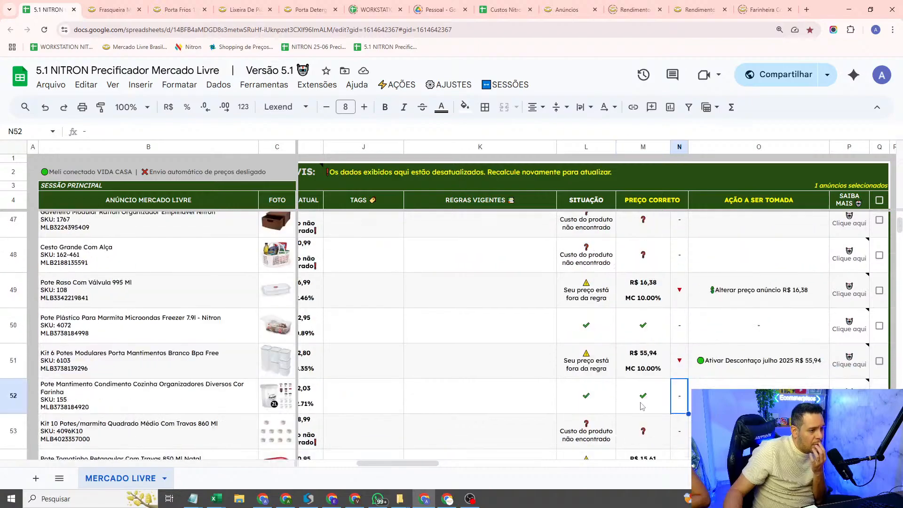
left_click(602, 404)
left_click(631, 400)
left_click(613, 404)
scroll(682, 394, "up", 20)
scroll(687, 391, "up", 5)
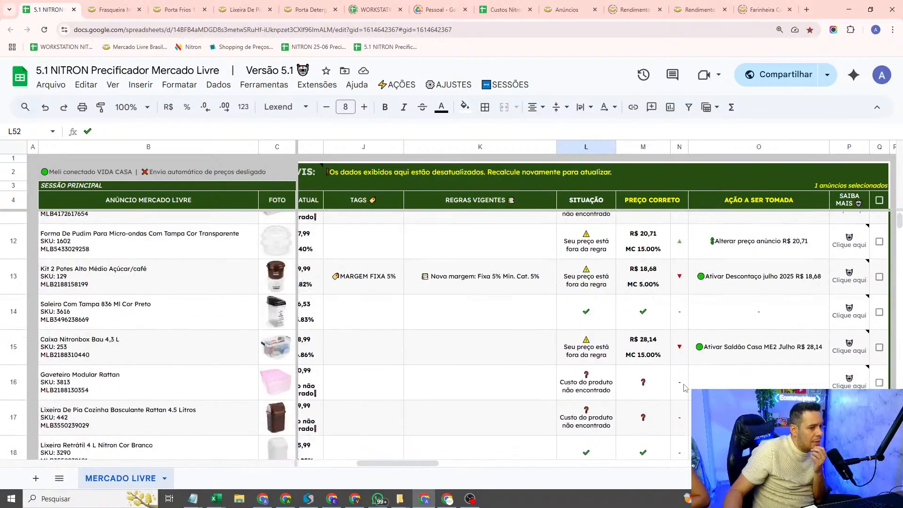
scroll(684, 388, "down", 10)
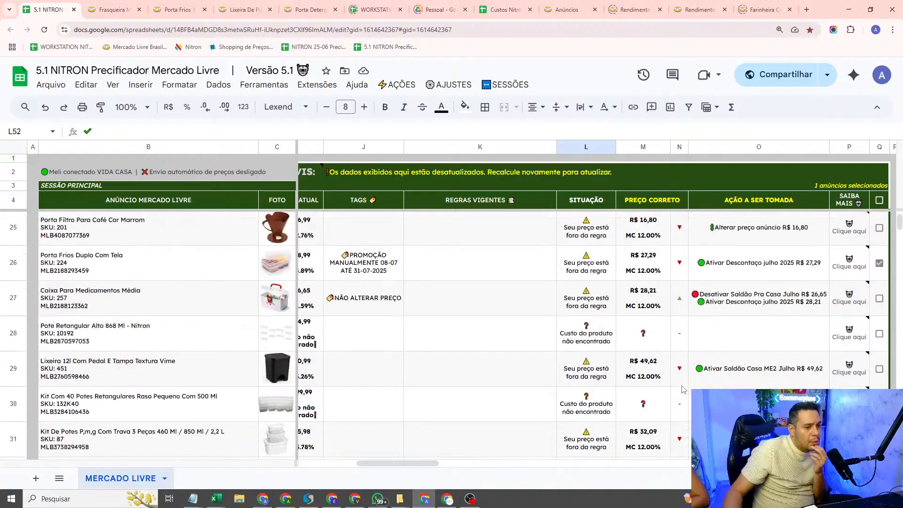
scroll(778, 384, "up", 2)
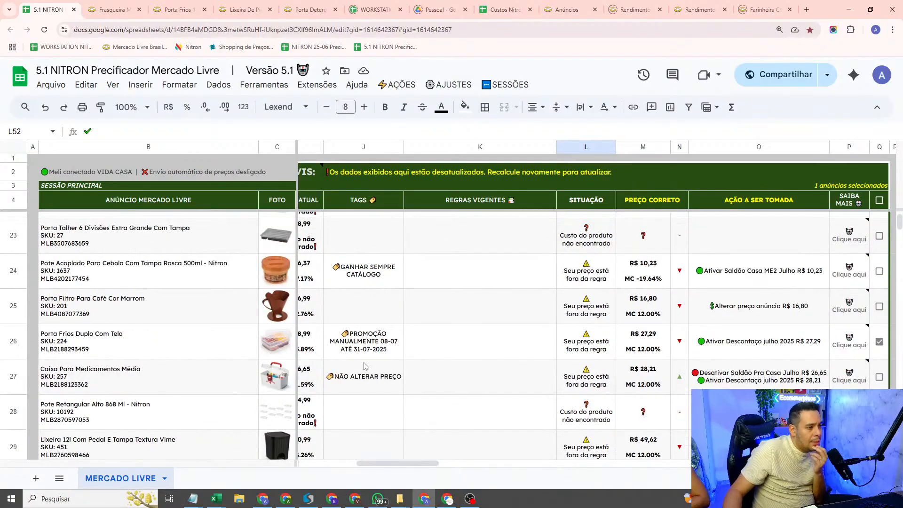
Step: Check the Porta Frios listing's promotion tag, its suggested action and the VIS explanation of its price
left_click(393, 353)
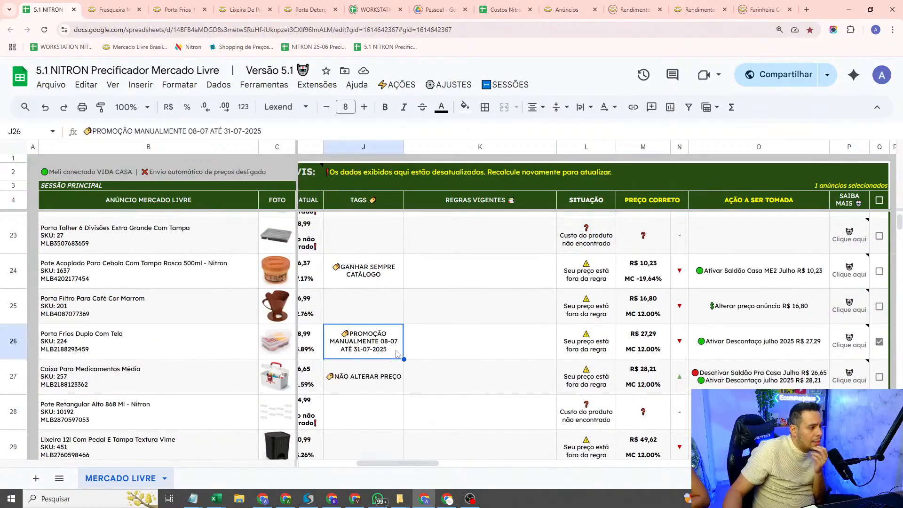
left_click_drag(432, 464, 451, 463)
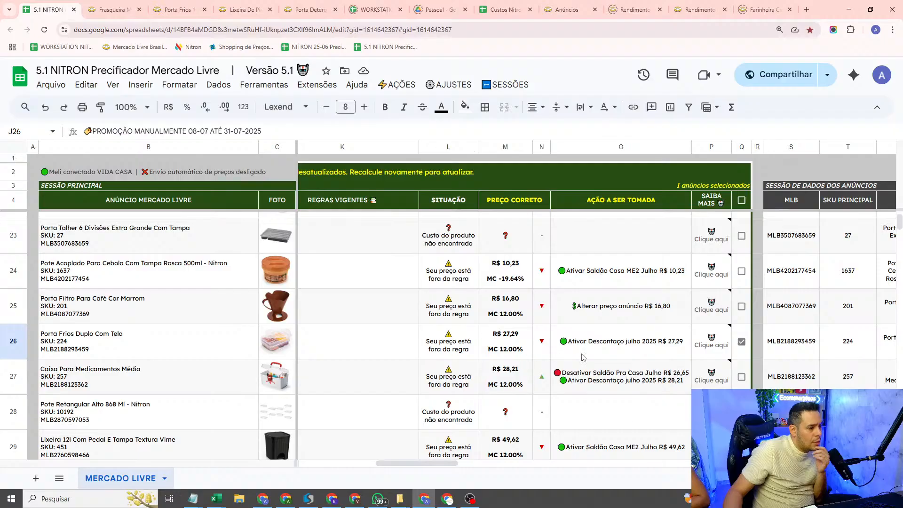
mouse_move(698, 351)
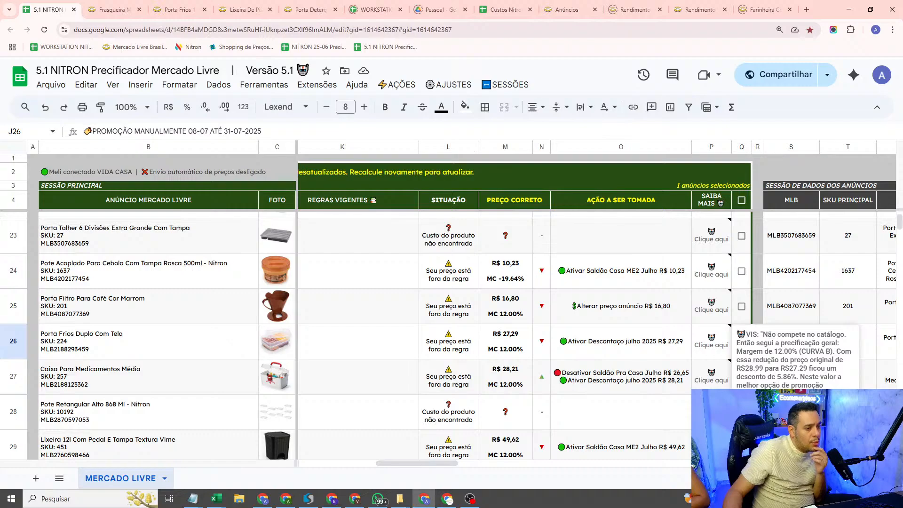
Step: Recalculate the main panel so that the tag-based price rules are applied to the listings
left_click(371, 350)
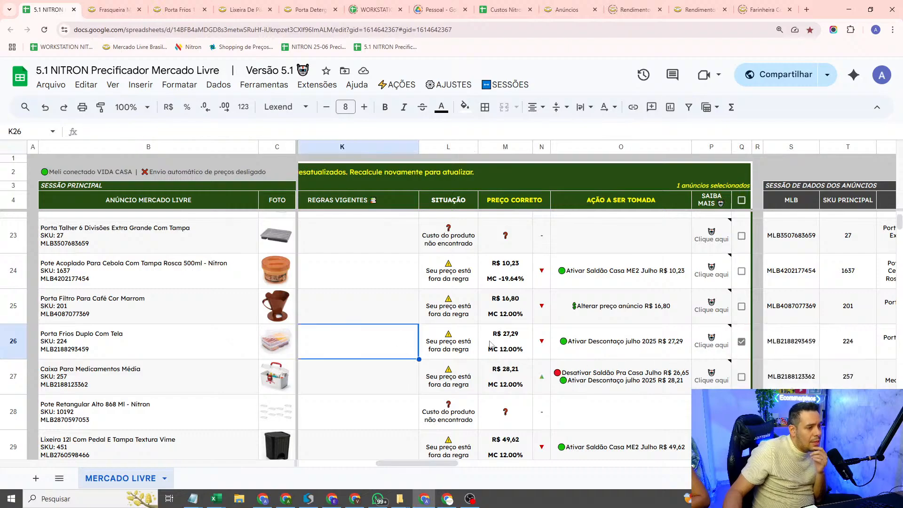
left_click(390, 87)
left_click(405, 104)
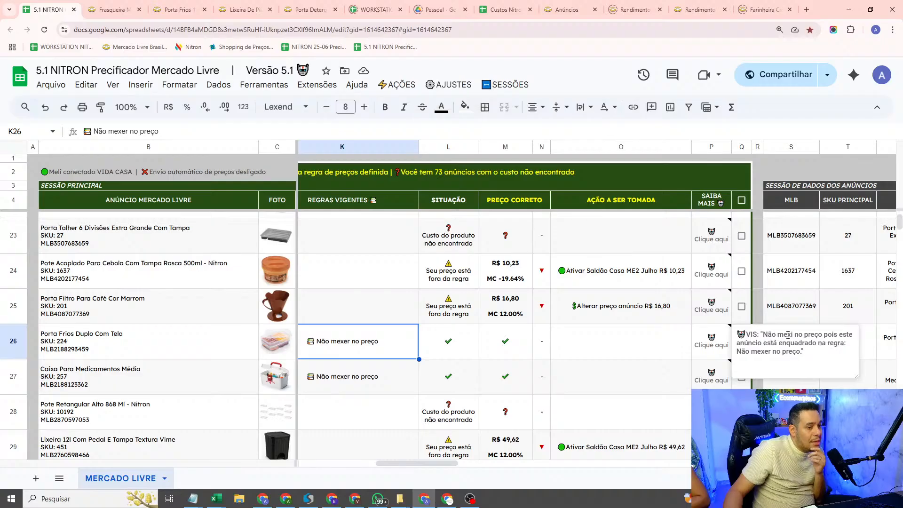
Step: Read the updated VIS explanation for the Porta Frios listing and check its action, active rule and promotion tag
left_click_drag(778, 343, 839, 365)
left_click(742, 351)
key("ctrl+a")
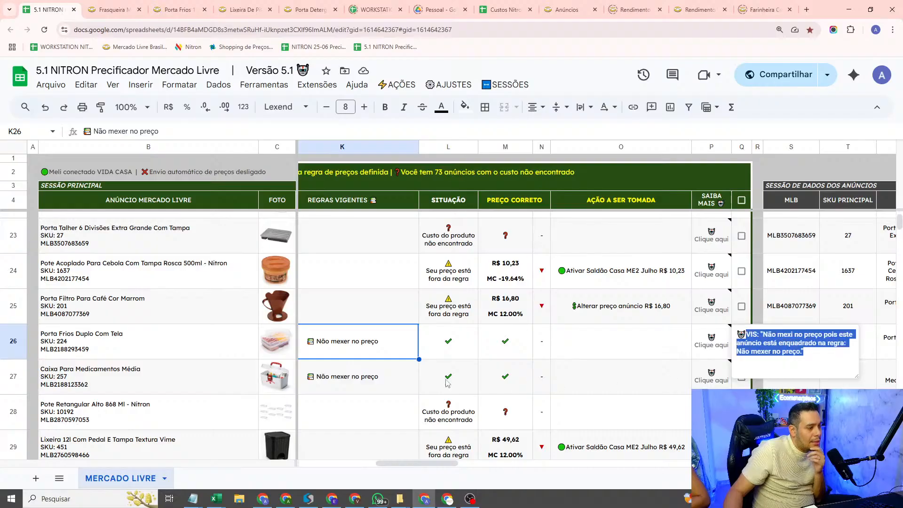
left_click(640, 348)
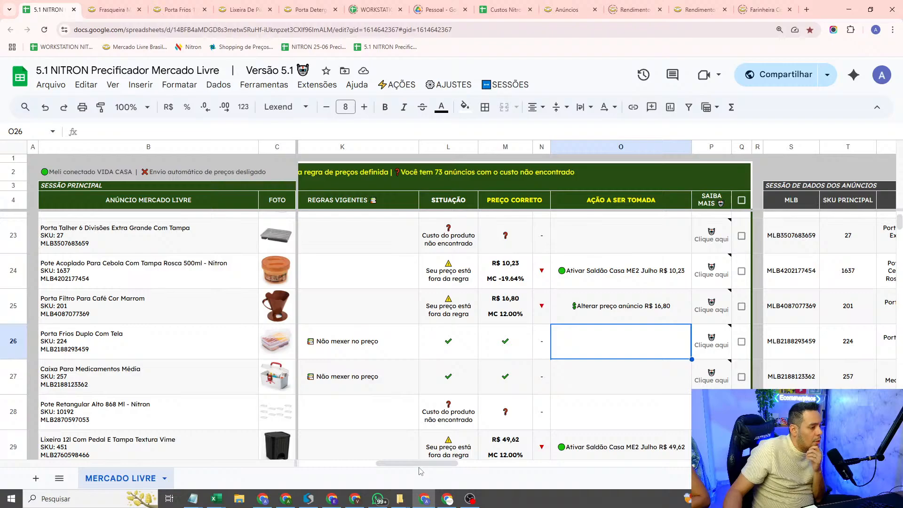
scroll(420, 471, "left", 8)
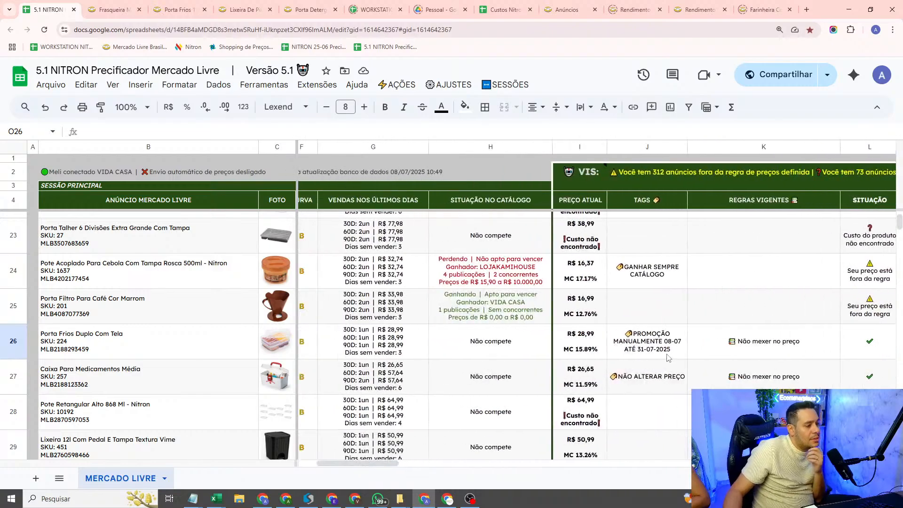
left_click(668, 357)
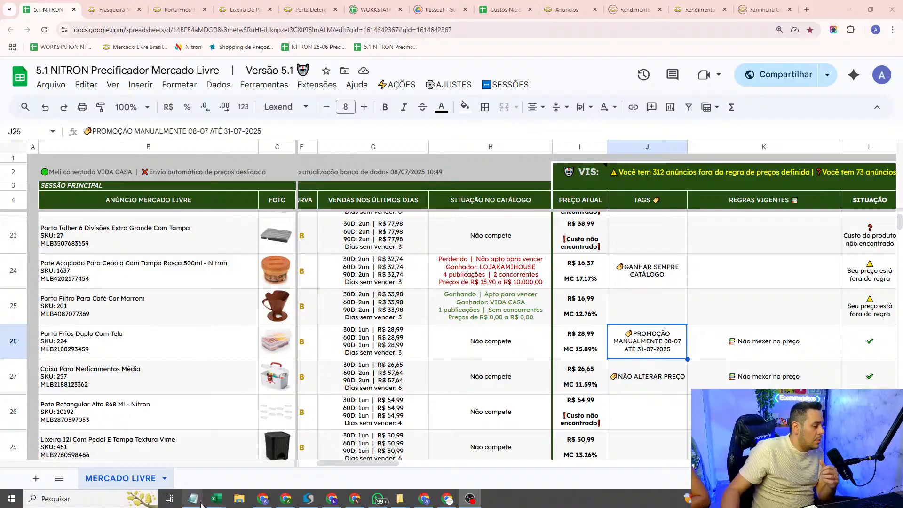
Step: Switch to the Notepad notes, review the automatic, general and catalogue pricing rules, and return to the spreadsheet
key("alt+Tab")
scroll(274, 292, "up", 7)
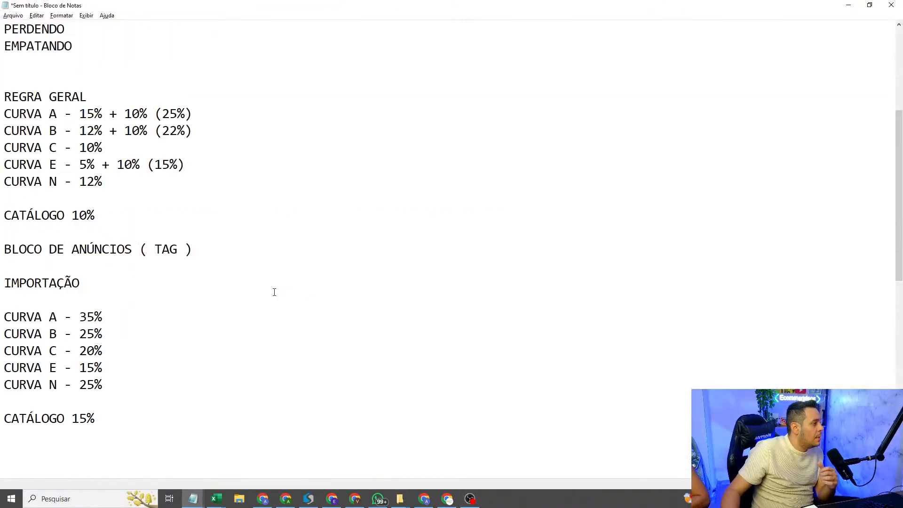
scroll(275, 293, "up", 5)
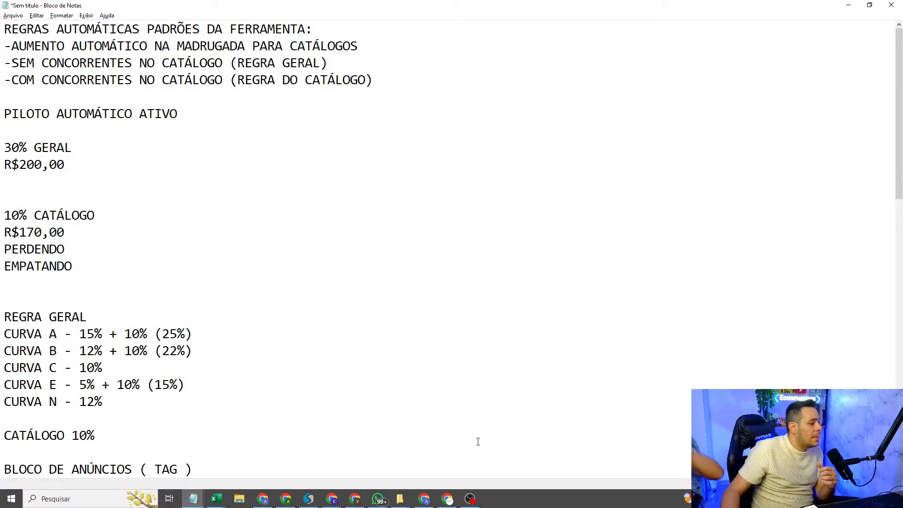
left_click(854, 8)
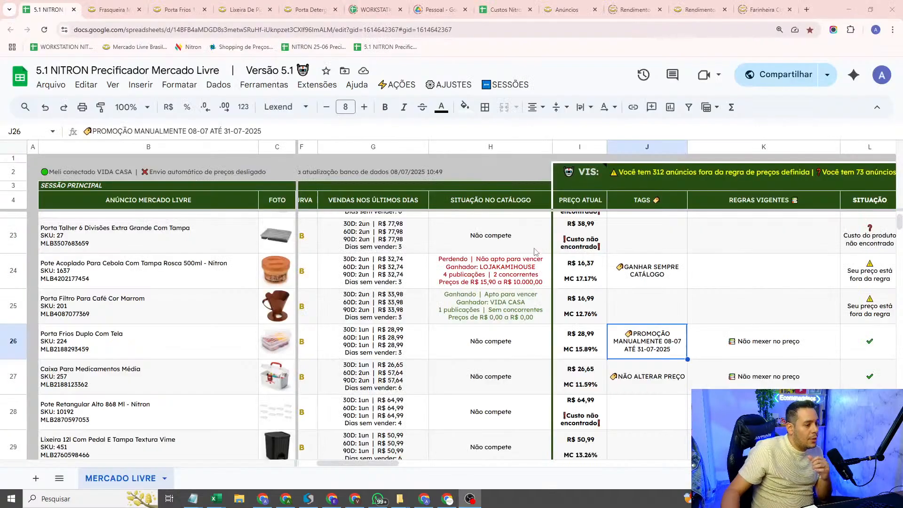